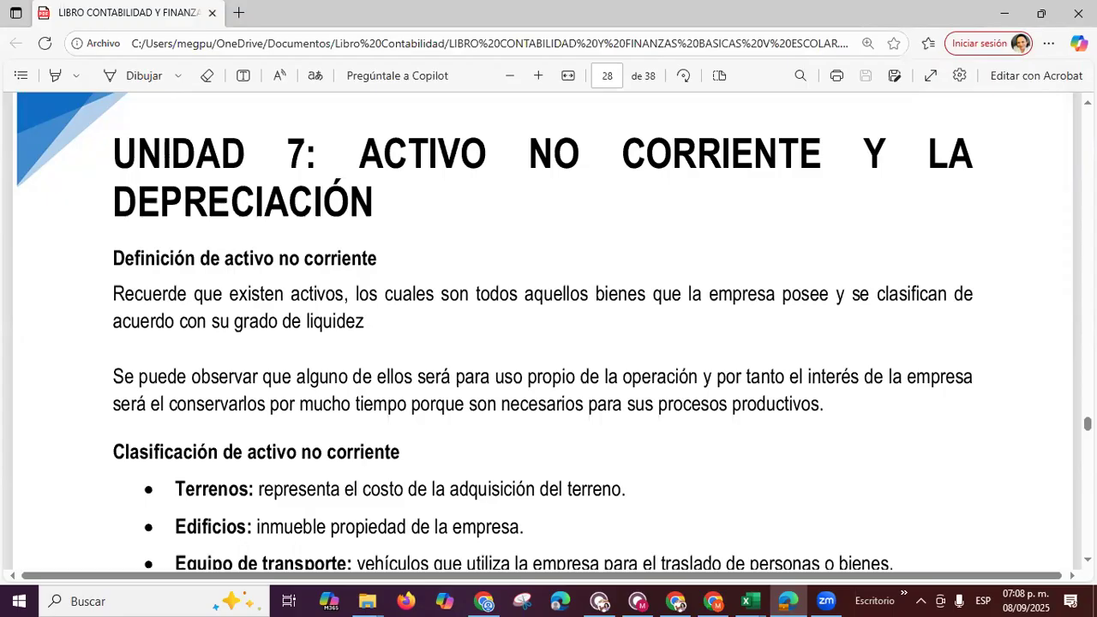
Read Unidad 7 of the PDF textbook, from the non-current asset definition and classification through the Regulación section's depreciation methods
scroll(548, 334, down, 3)
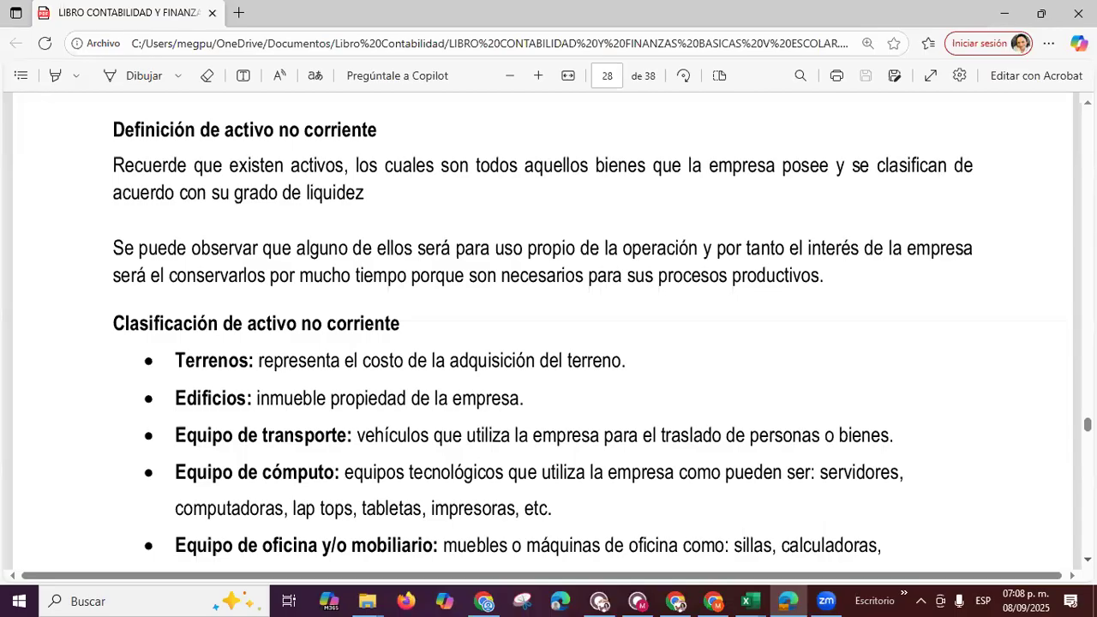
scroll(543, 335, down, 1)
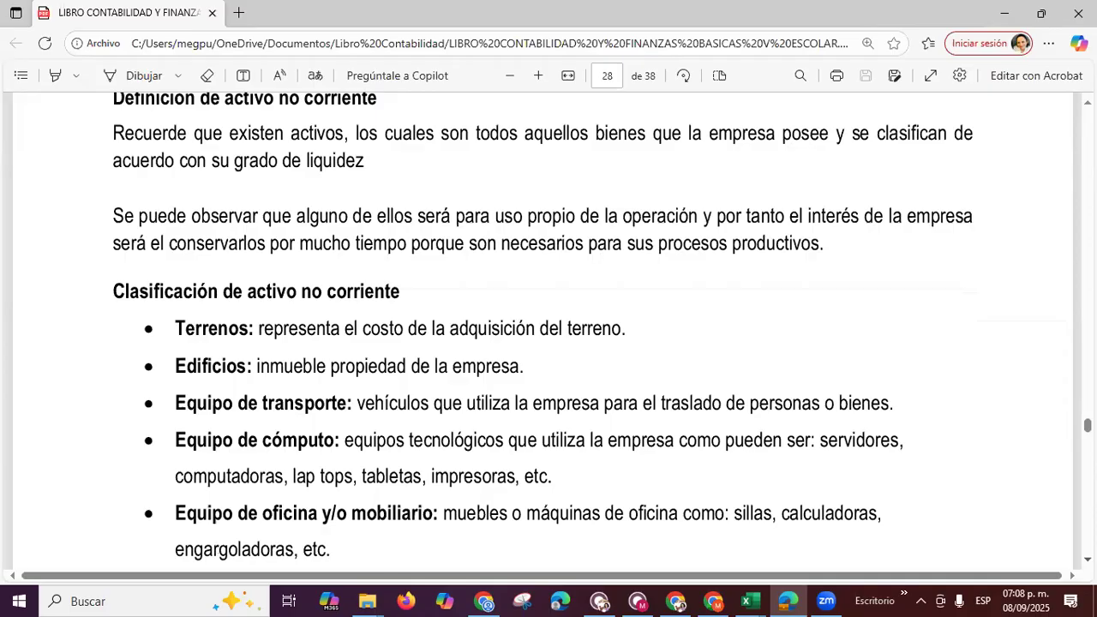
scroll(543, 329, down, 2)
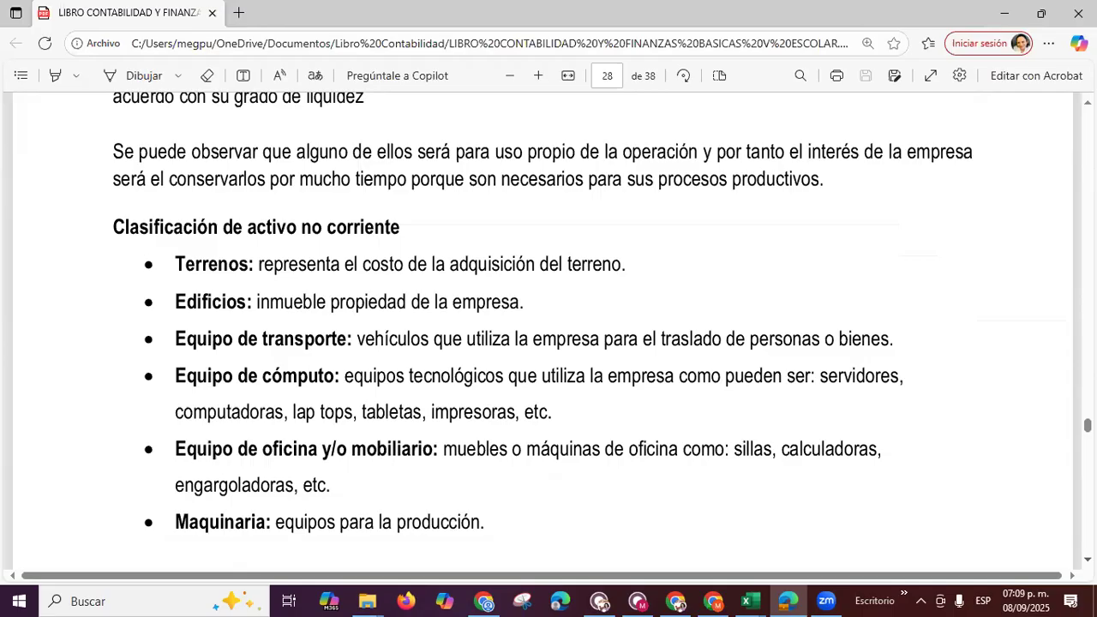
scroll(548, 326, down, 3)
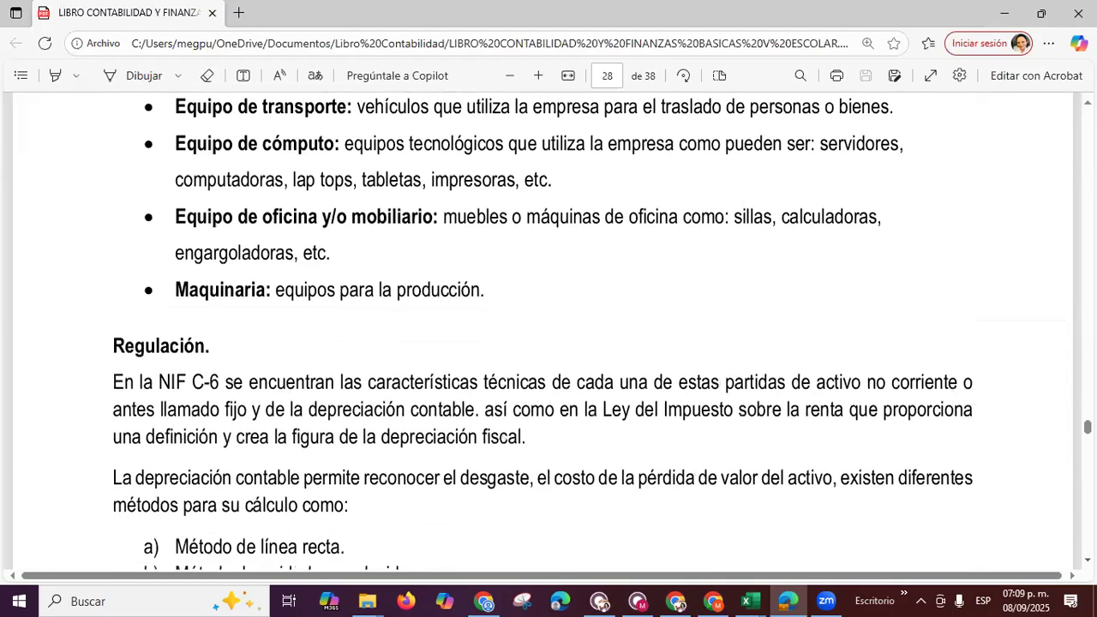
scroll(549, 326, down, 3)
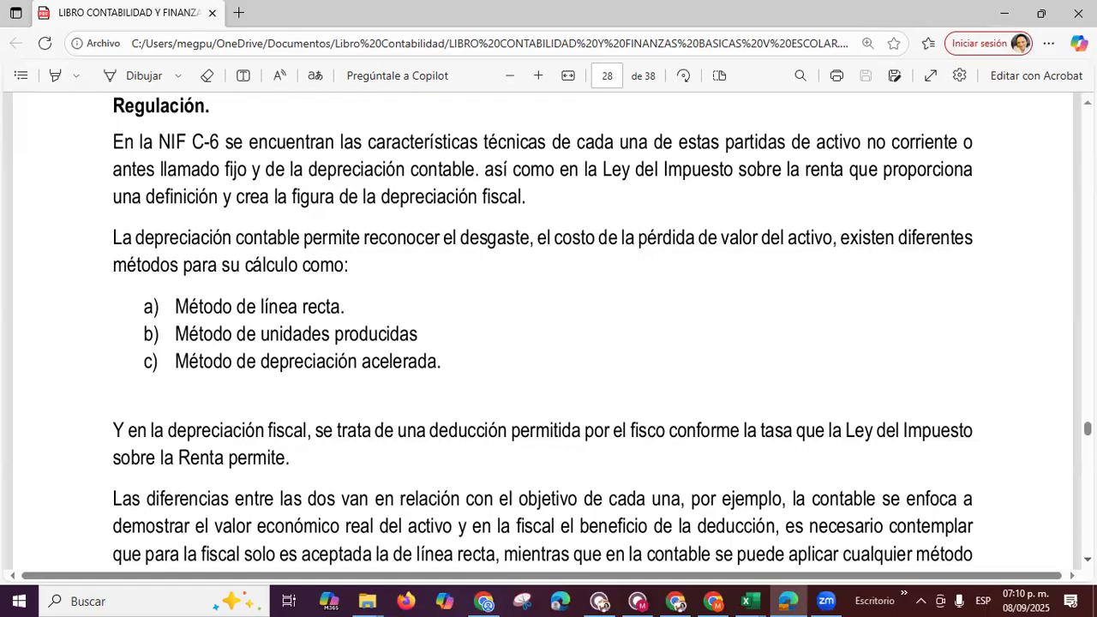
Switch to Excel by opening the recent workbook Apunte contable (account.move.line).xlsx
click(121, 600)
text(exce)
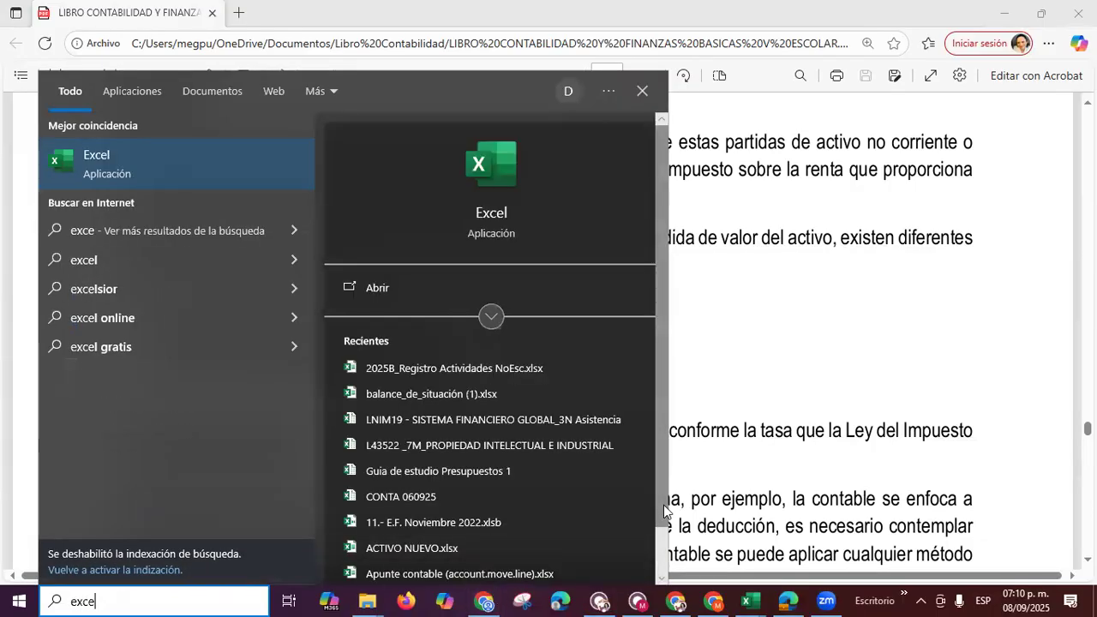
scroll(662, 519, down, 1)
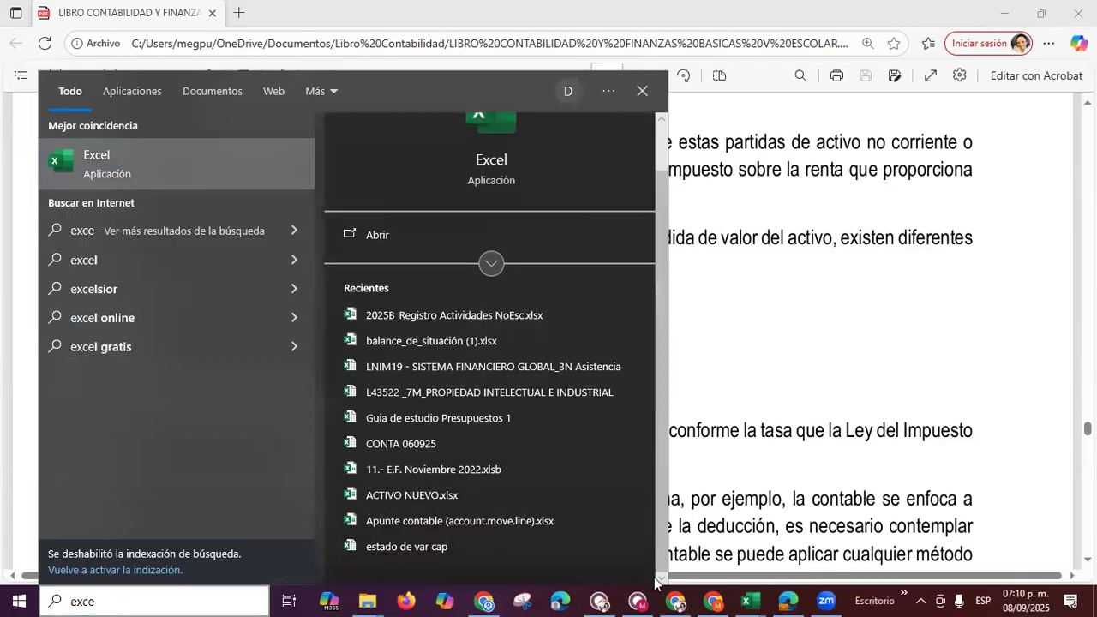
click(427, 521)
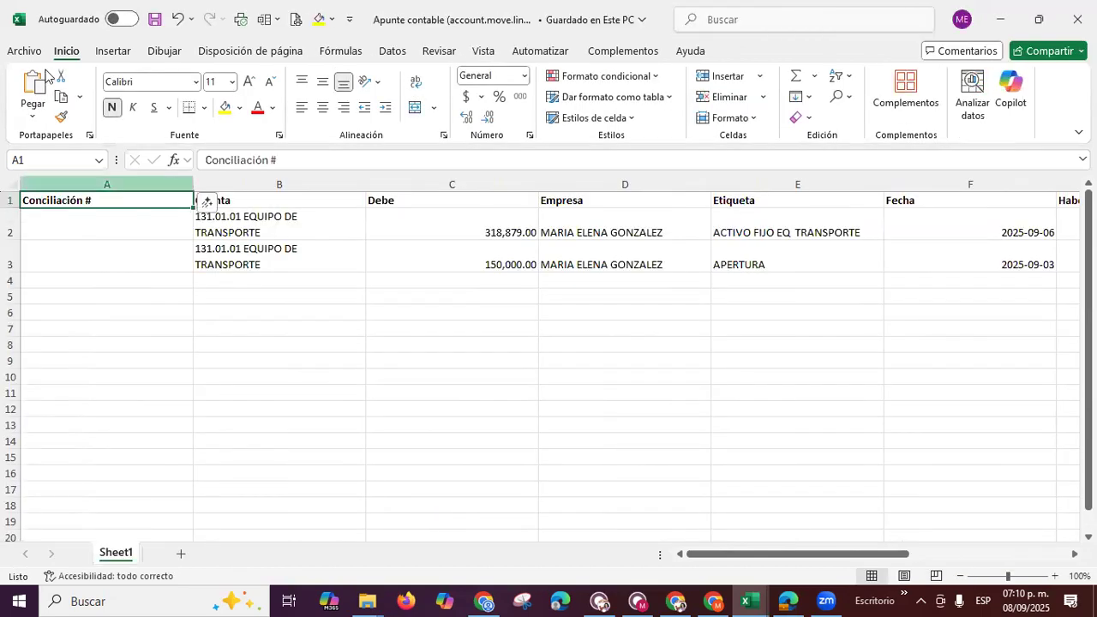
Open the workbook CONTA 060925.xlsx from the recent files
click(23, 52)
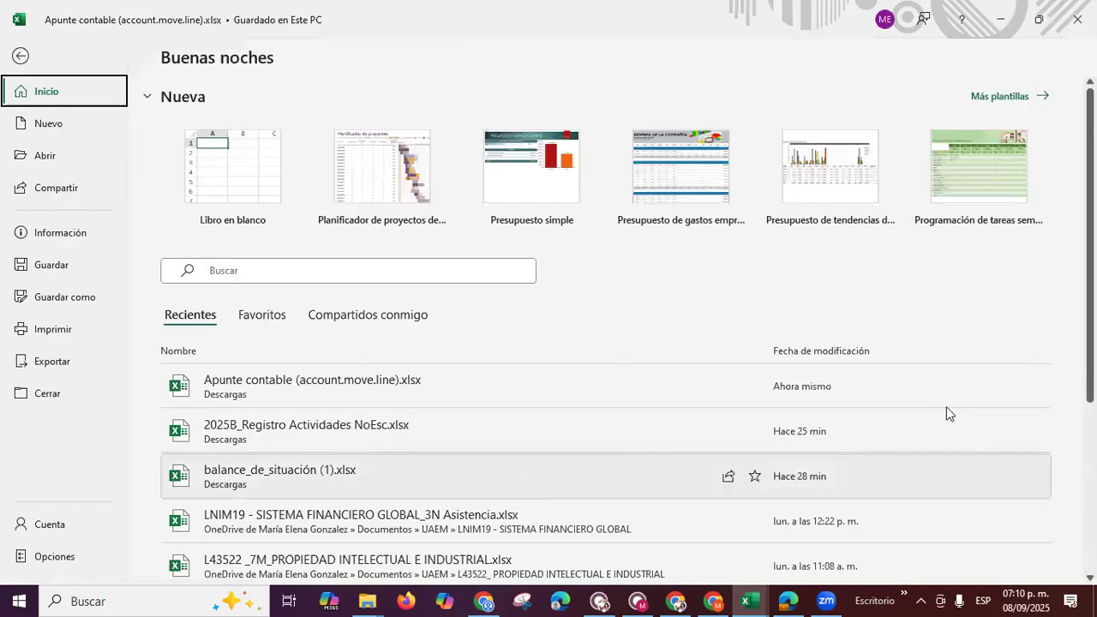
scroll(600, 334, down, 3)
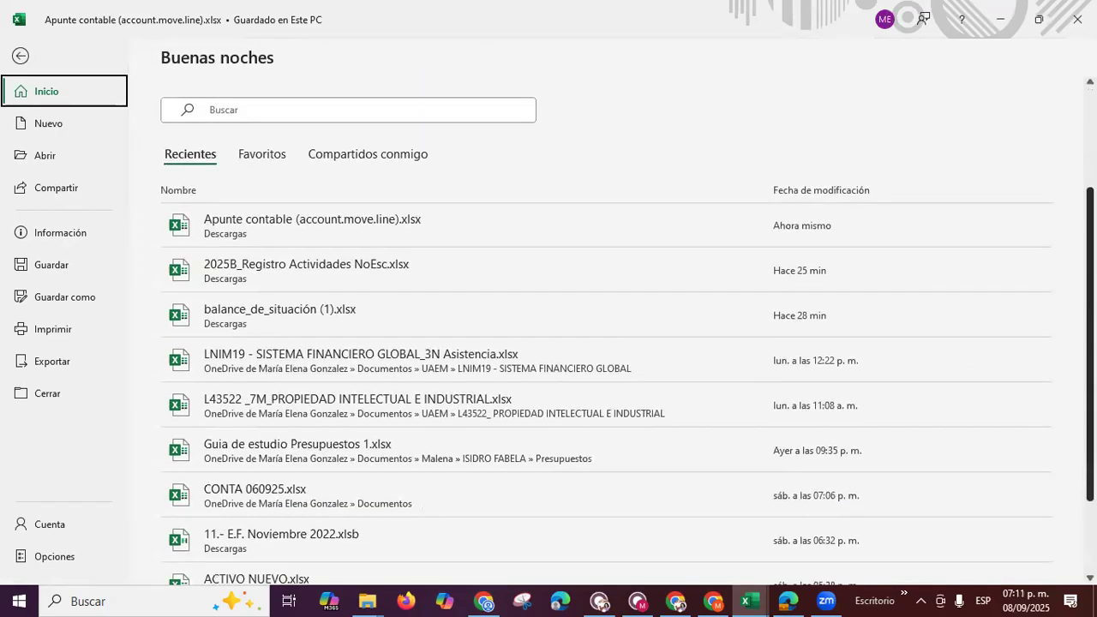
scroll(300, 397, down, 1)
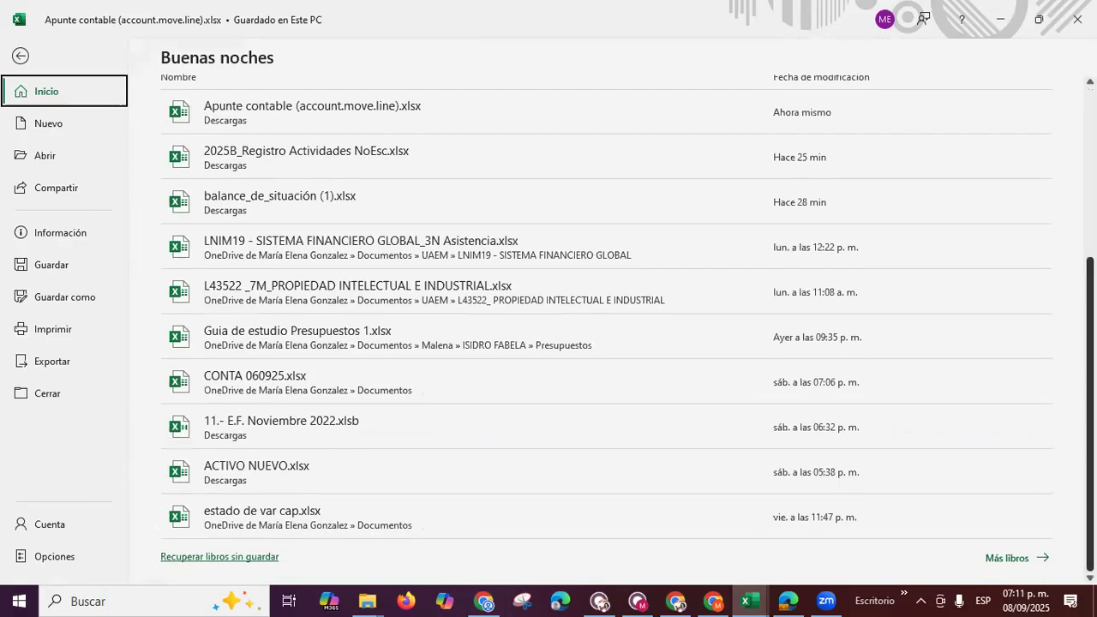
click(264, 383)
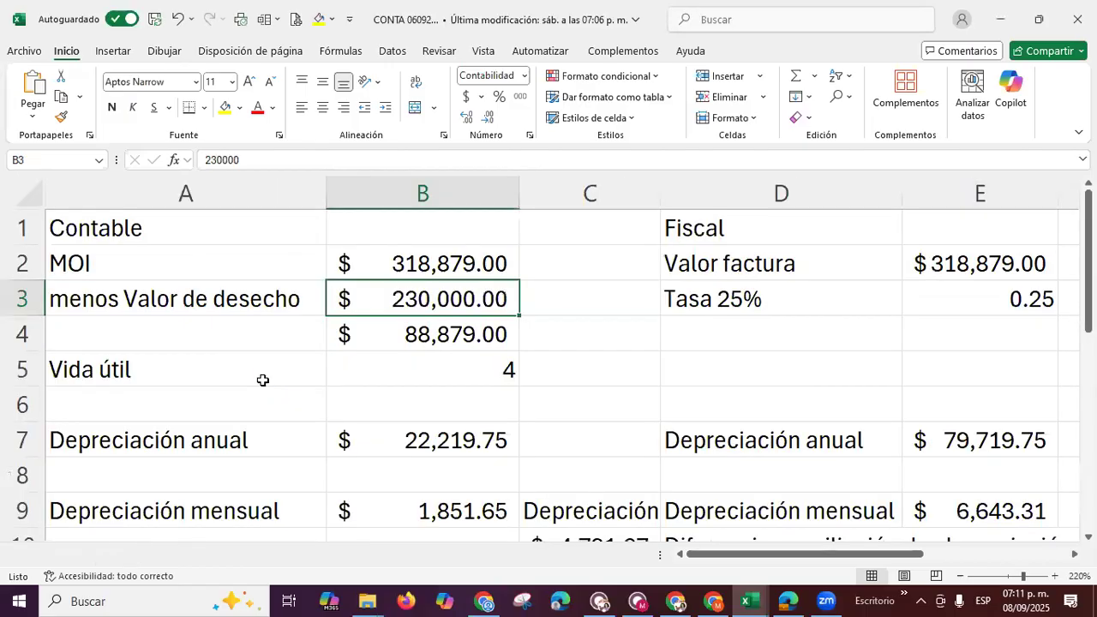
Reduce the sheet zoom to 170% and widen column E enough to fit its amounts
click(960, 576)
click(960, 576)
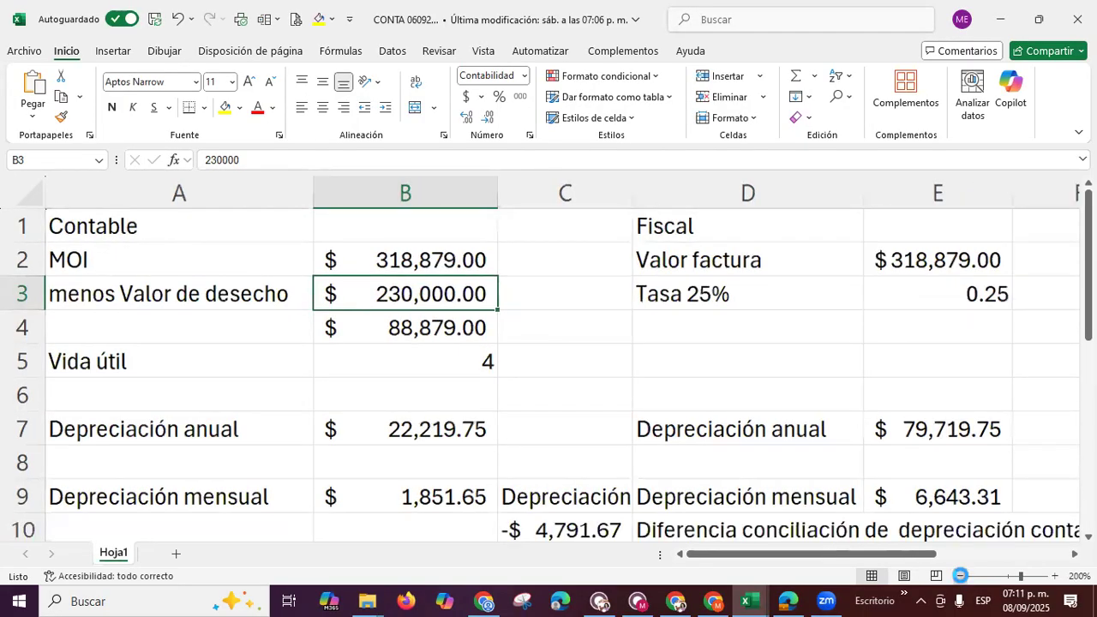
click(959, 576)
click(959, 575)
click(960, 576)
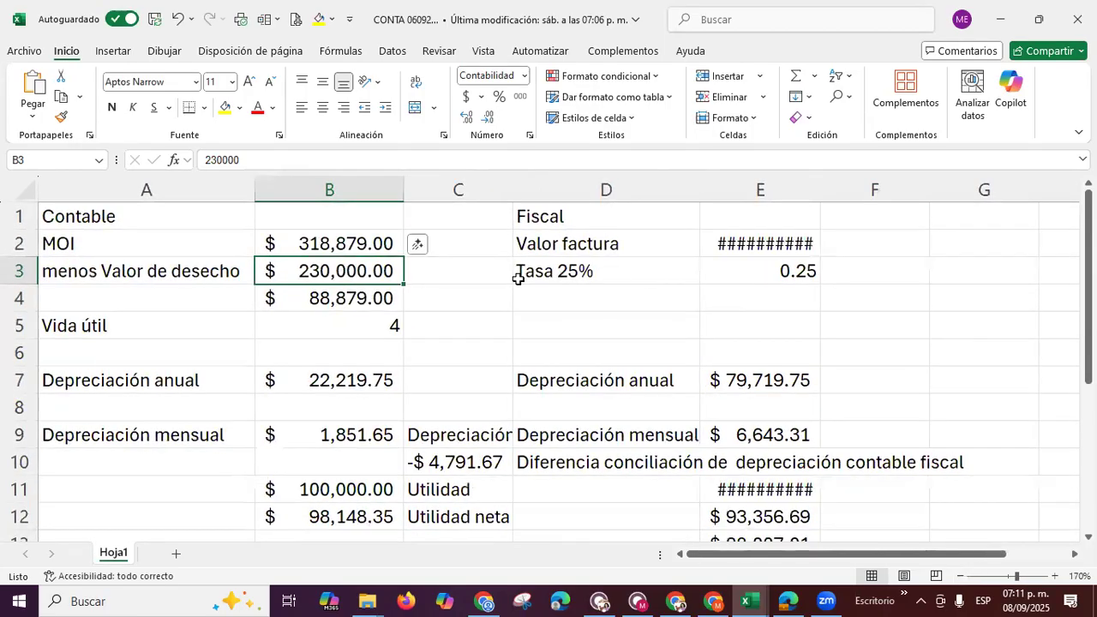
drag(820, 186, 859, 193)
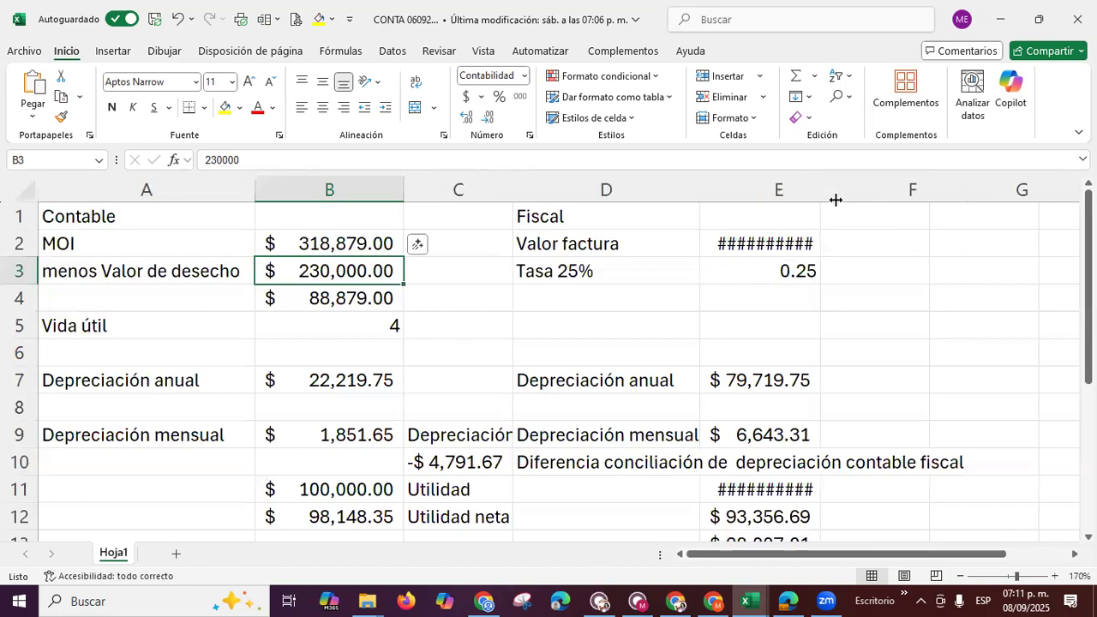
Expand the MOI label in cell A2 to read "Monto Original de la Inversión (MOI)"
key(Up)
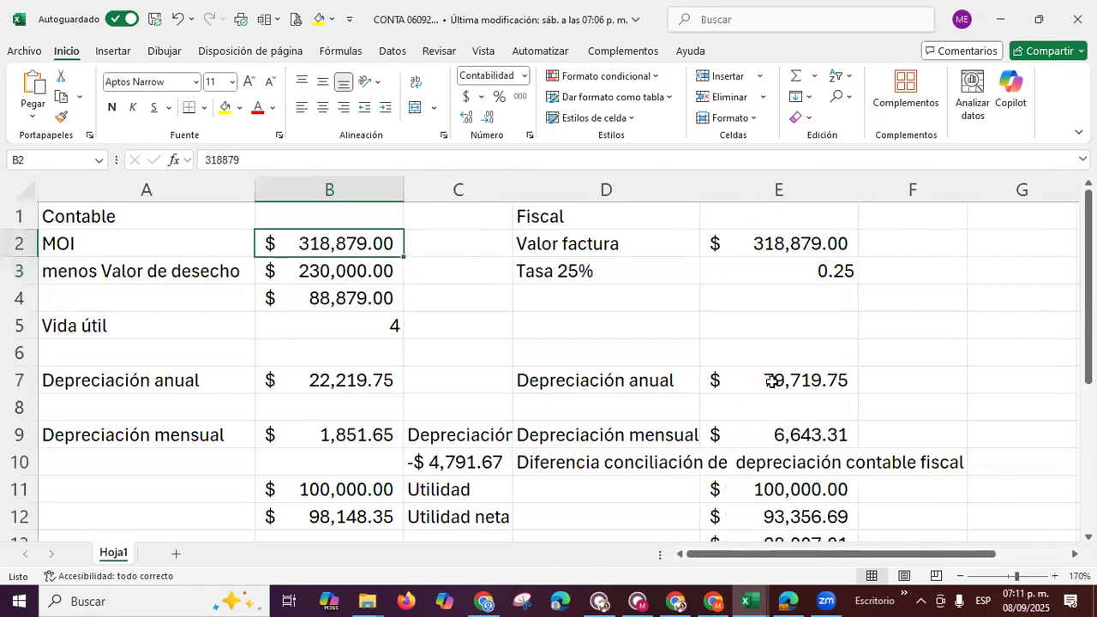
key(Left)
key(Right)
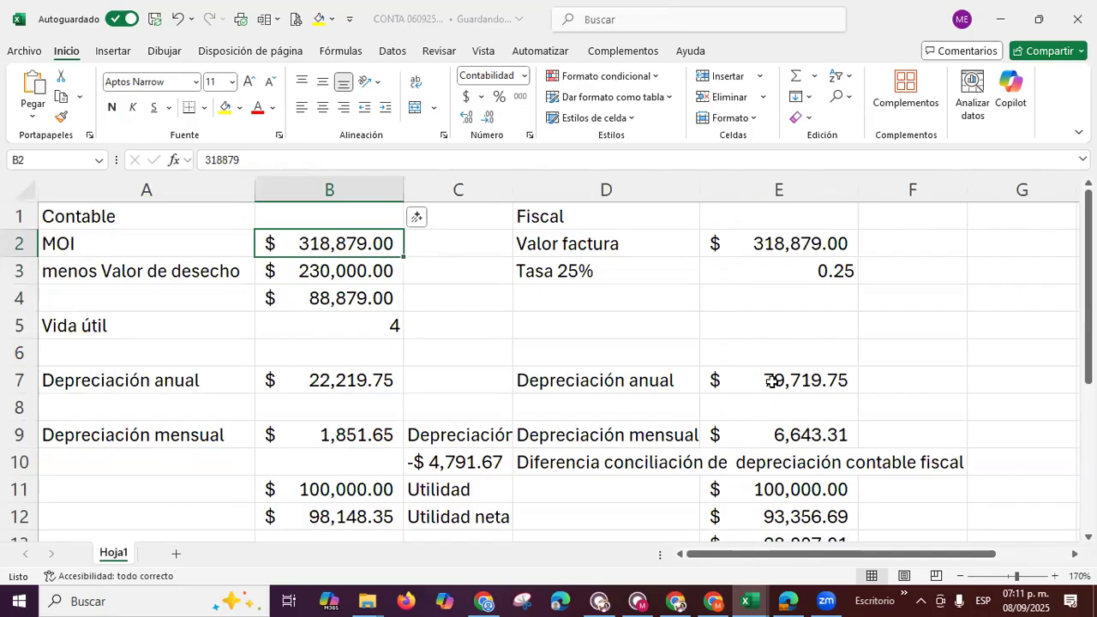
key(Up)
key(Left)
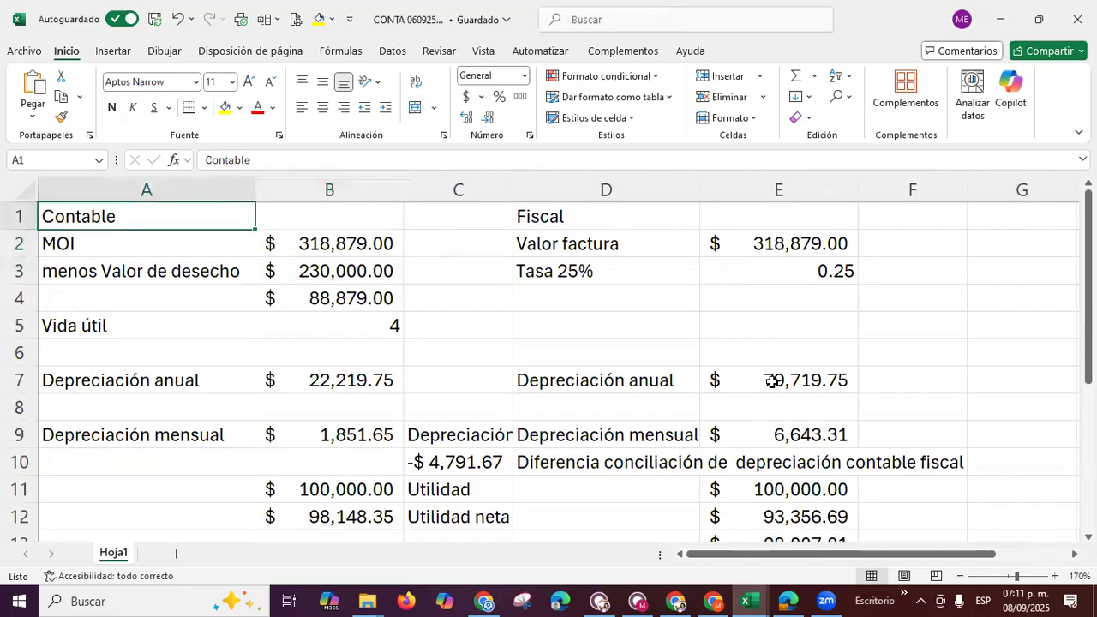
key(Down)
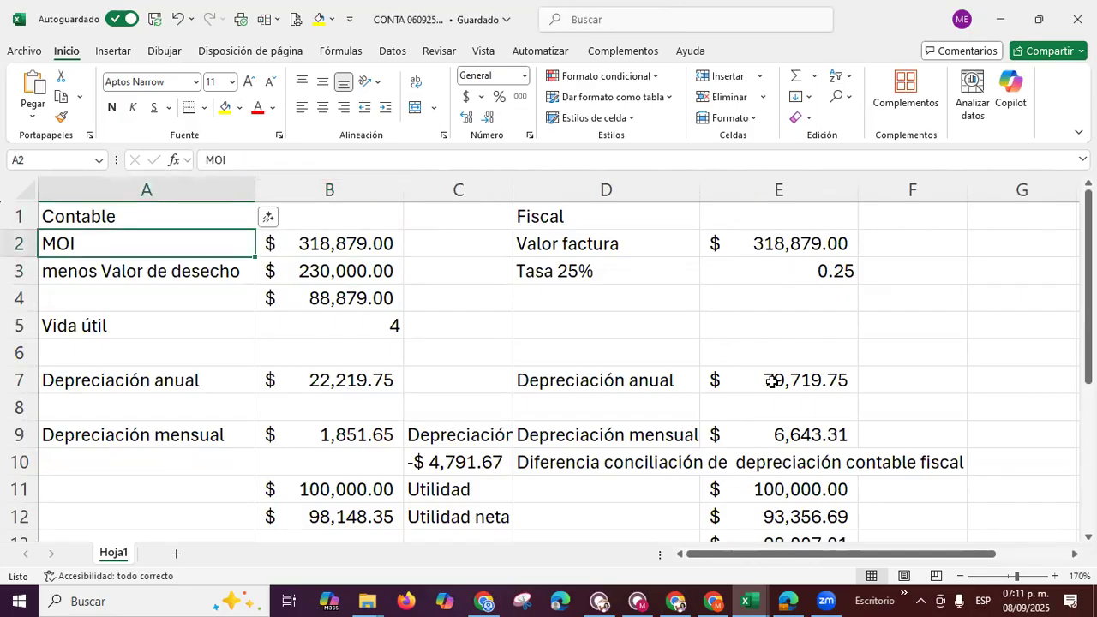
click(227, 160)
text(onto)
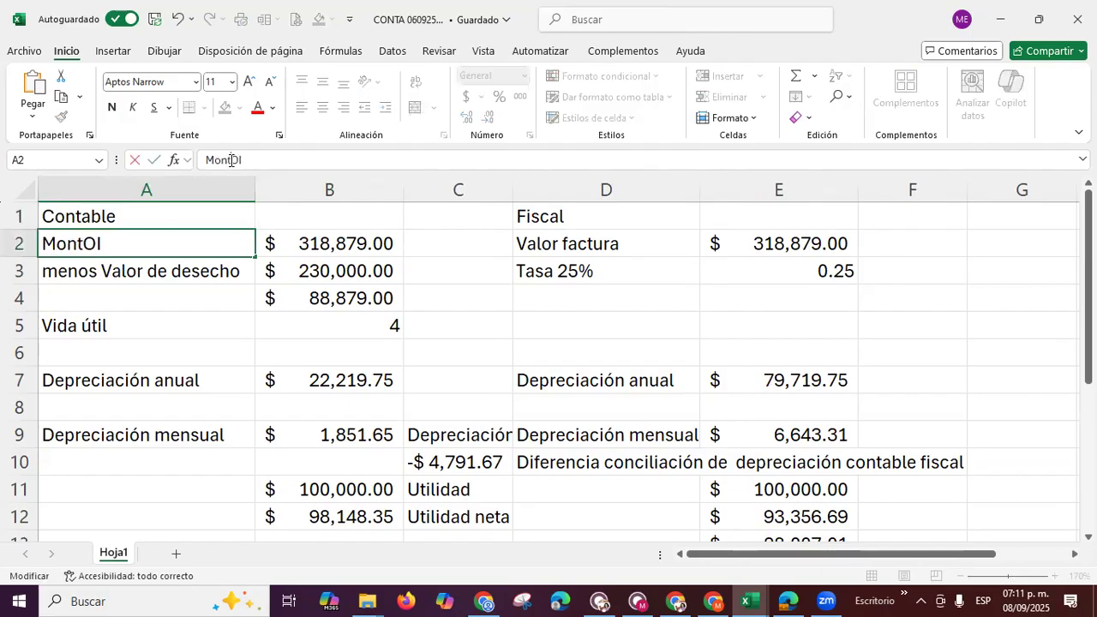
key(BackSpace)
text(riginal del)
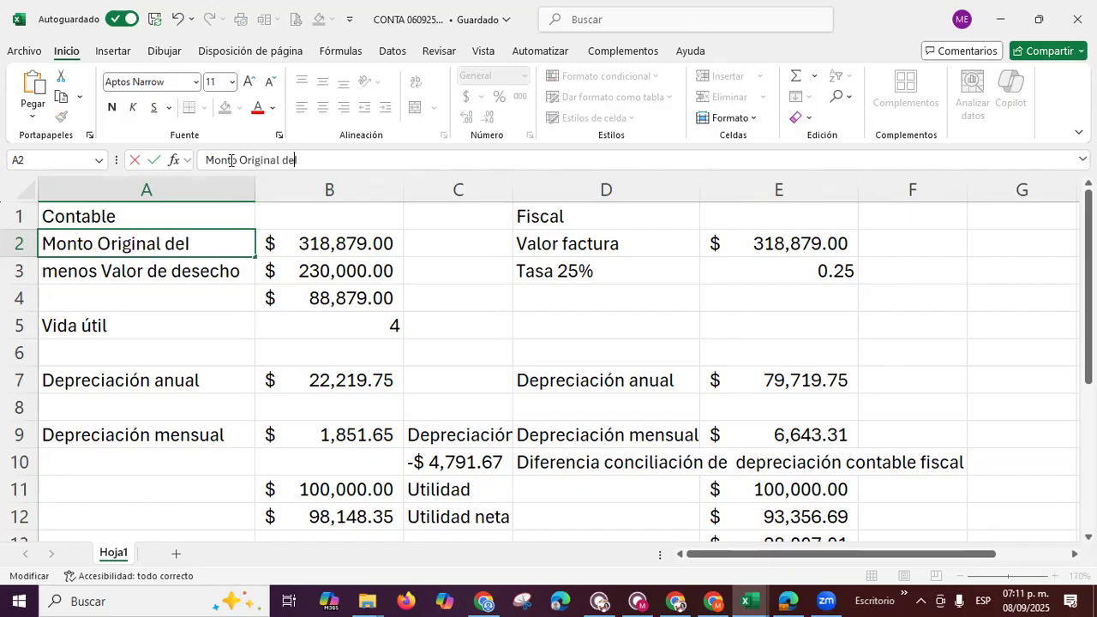
key(Left)
text(la Inversi)
text(ón ()
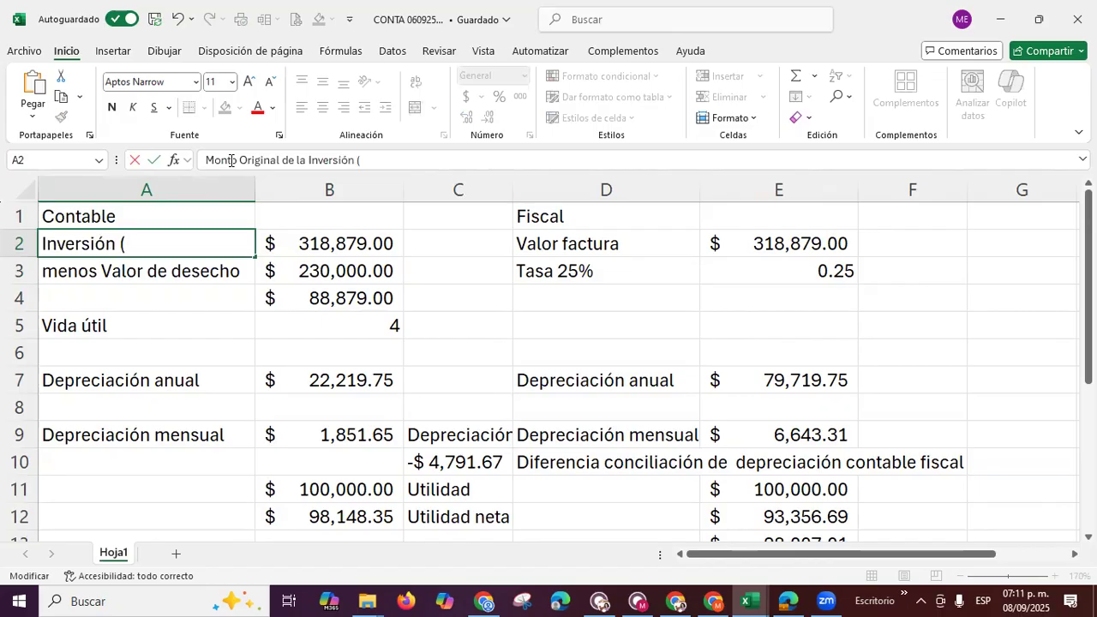
text(MOI))
key(Return)
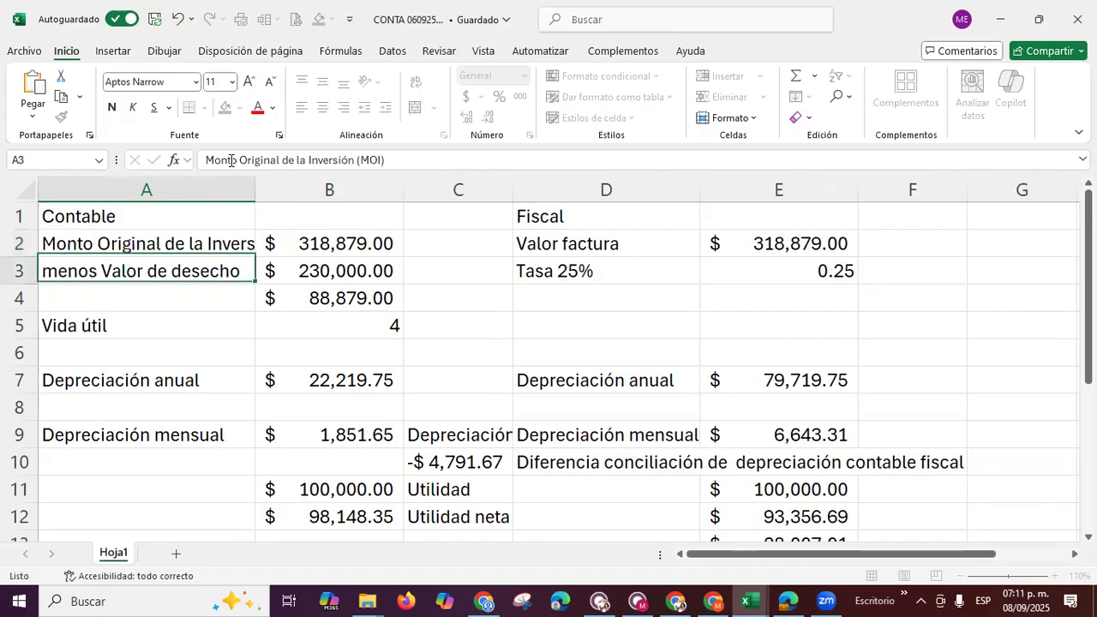
Reduce the font size of cell A2 and widen column A to fit its full label
click(192, 242)
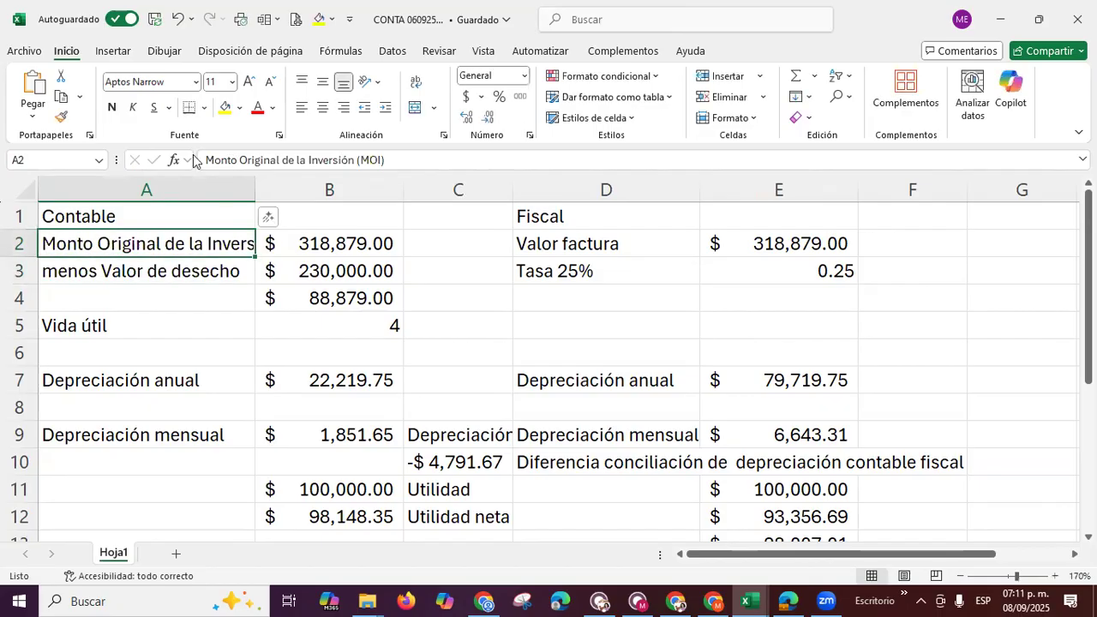
click(269, 81)
drag(255, 187, 297, 186)
click(354, 236)
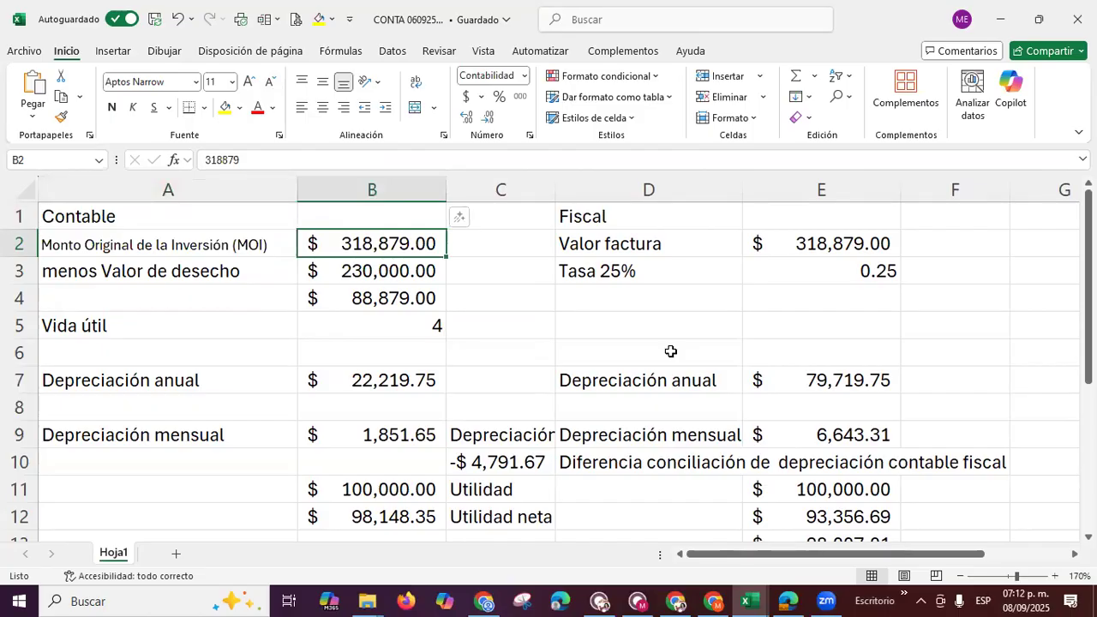
Highlight the Vida útil label and its value in cells A5:B5 with a yellow fill
key(Down)
key(Left)
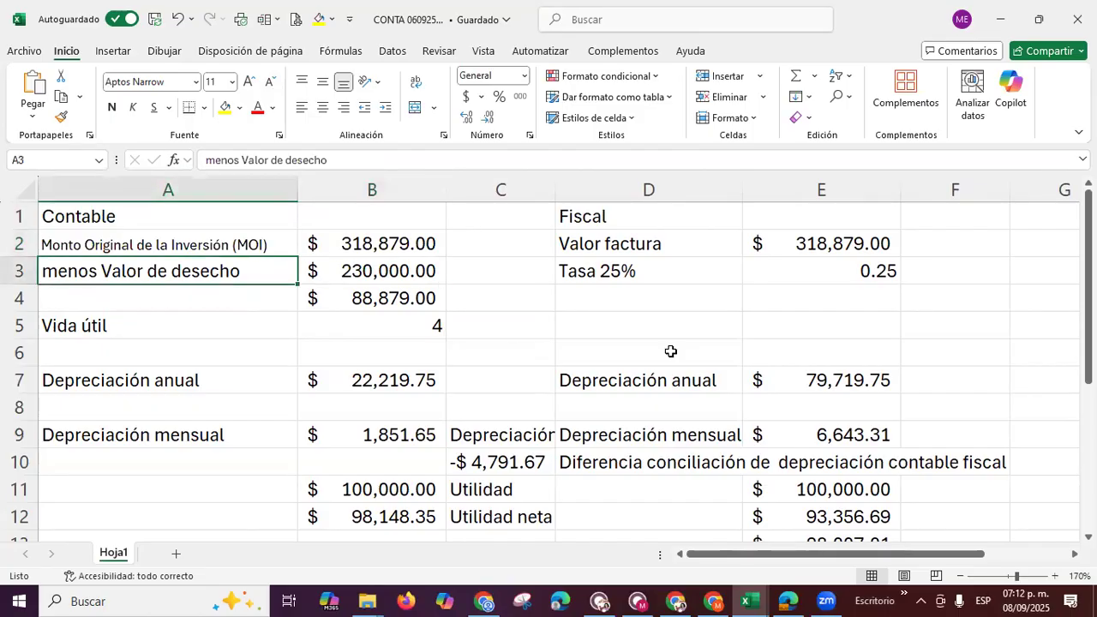
key(Down)
key(Down)
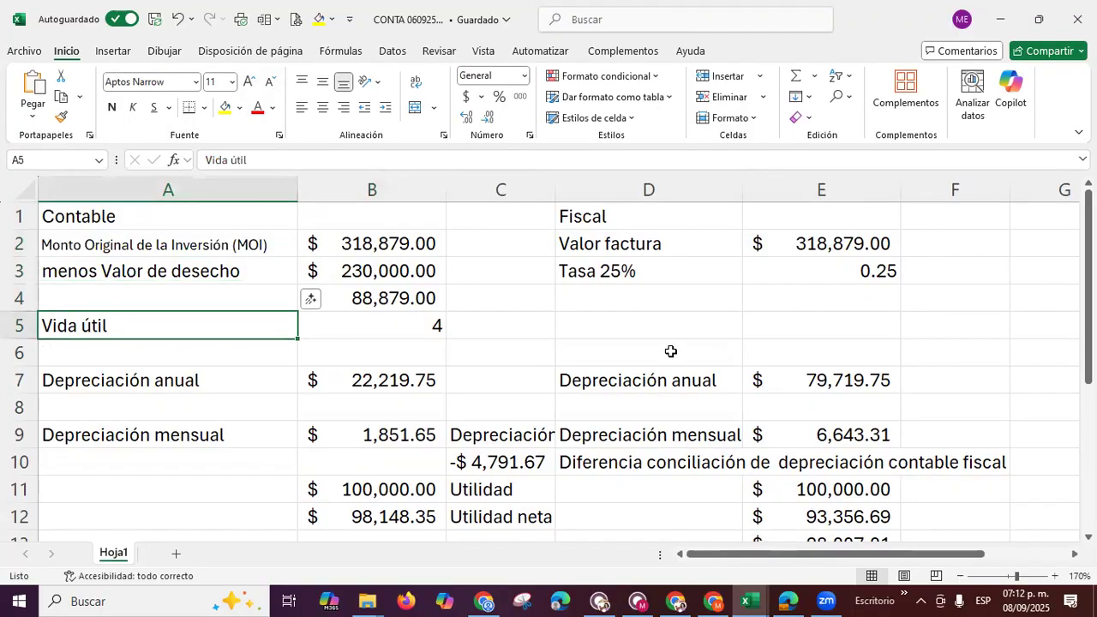
key(shift+Right)
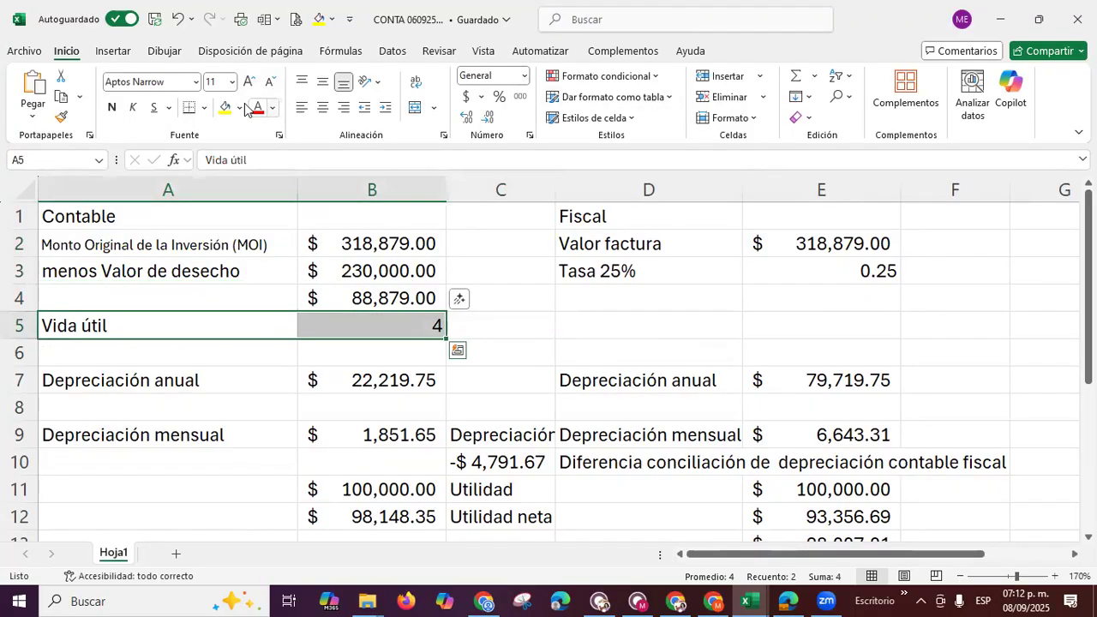
click(226, 108)
Enter the label "Valor de la inversión" in cell A4, beside the result of MOI minus scrap value
key(Up)
key(Up)
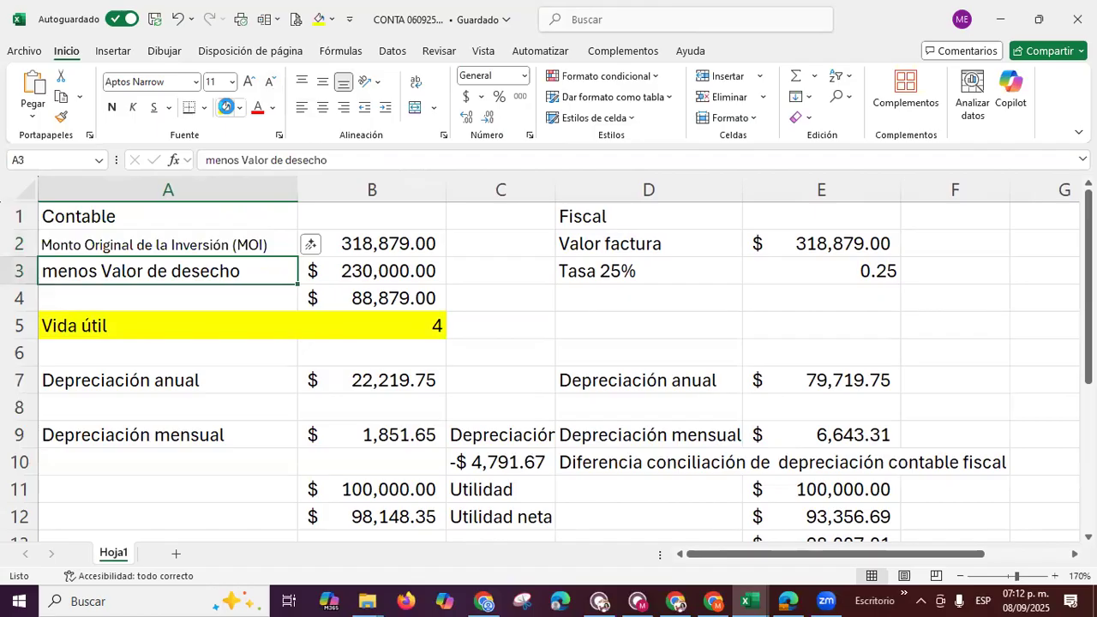
key(Right)
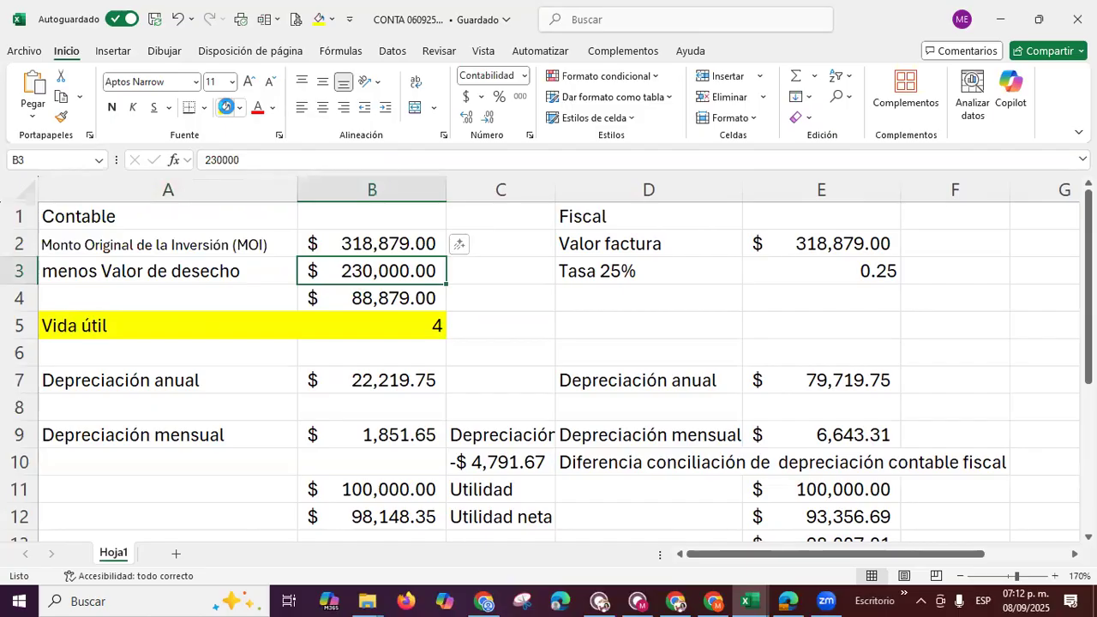
key(Down)
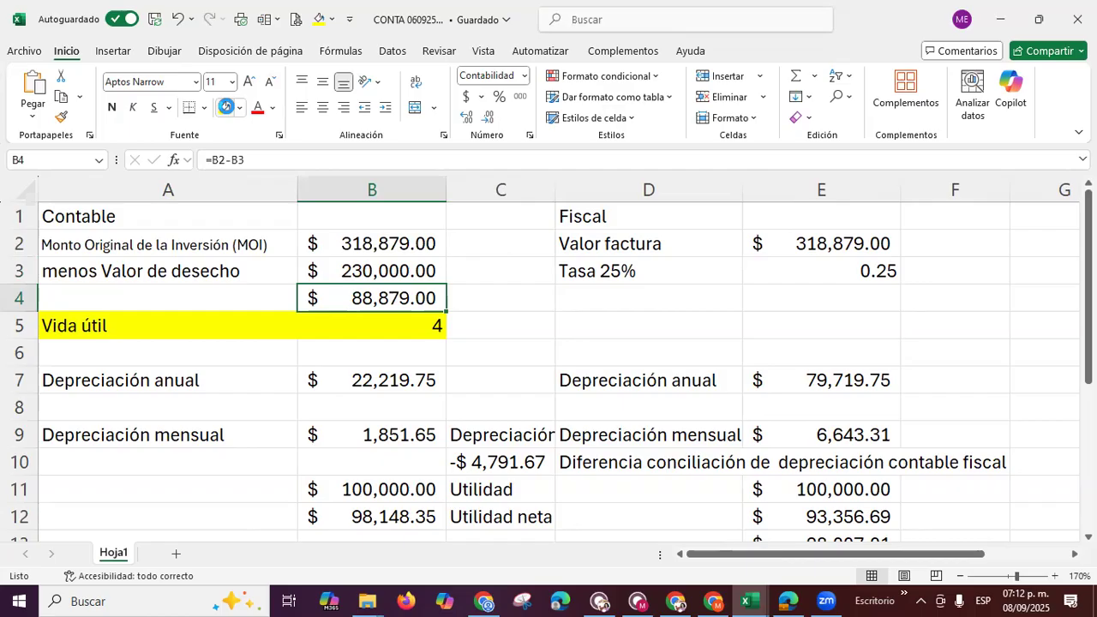
key(Left)
text(Valor de)
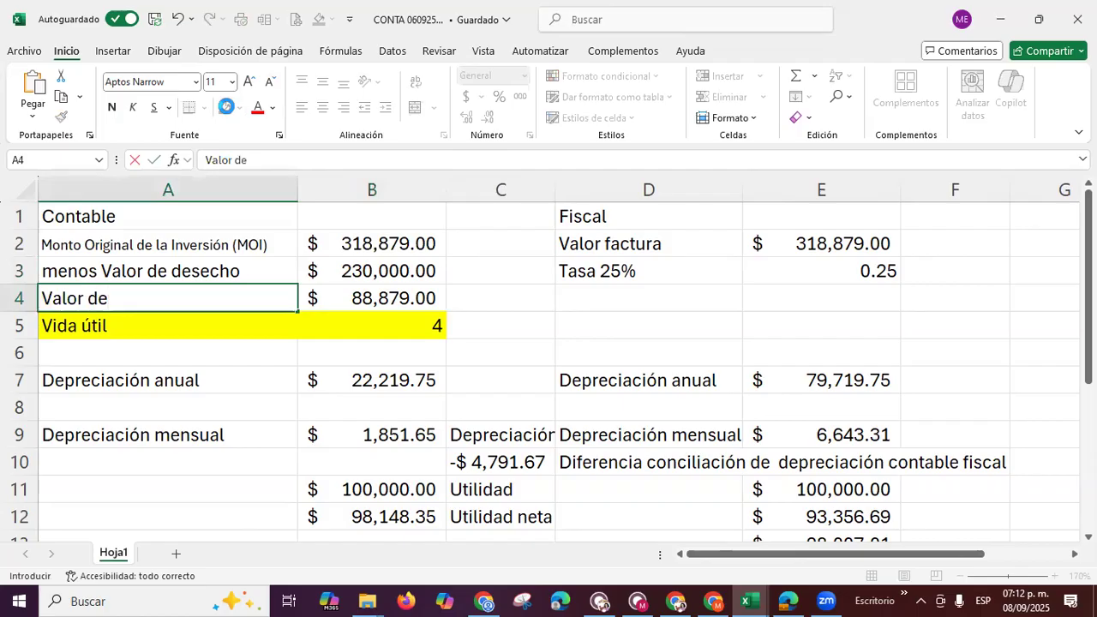
text( la inversión)
key(Return)
Review the original investment amount in B2 and the investment value formula in B4
key(Up)
key(Right)
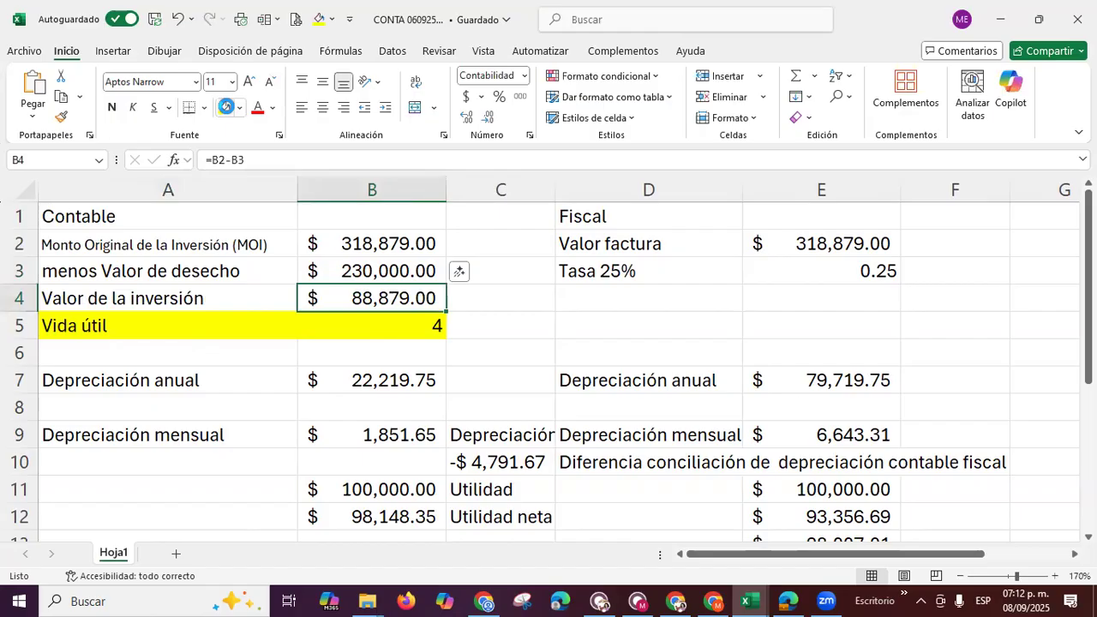
key(Up)
key(Up)
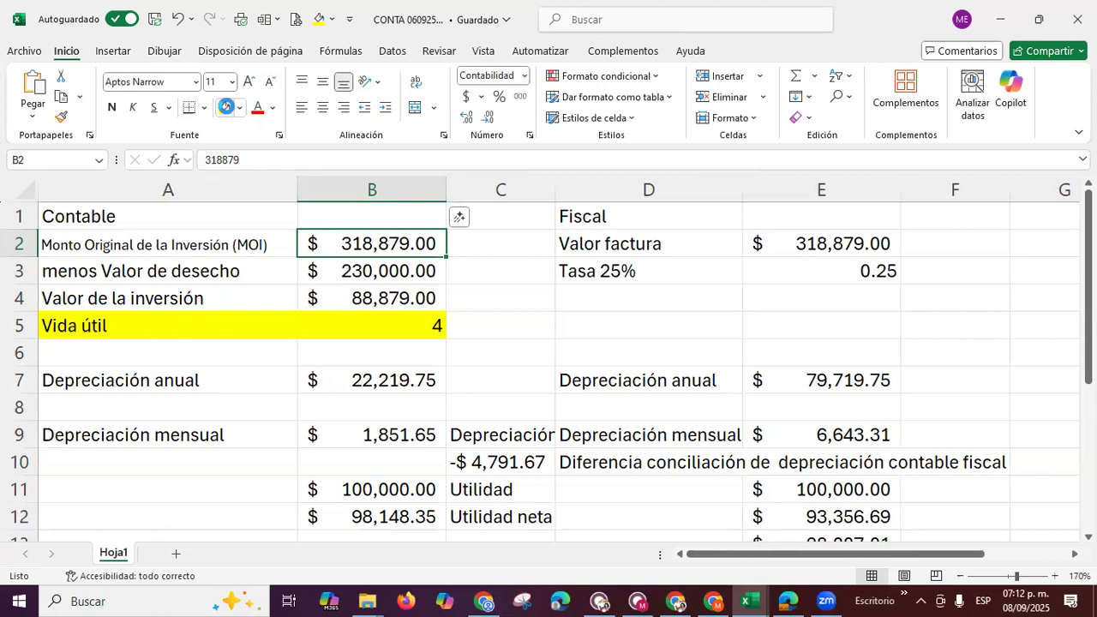
key(Down)
key(Down)
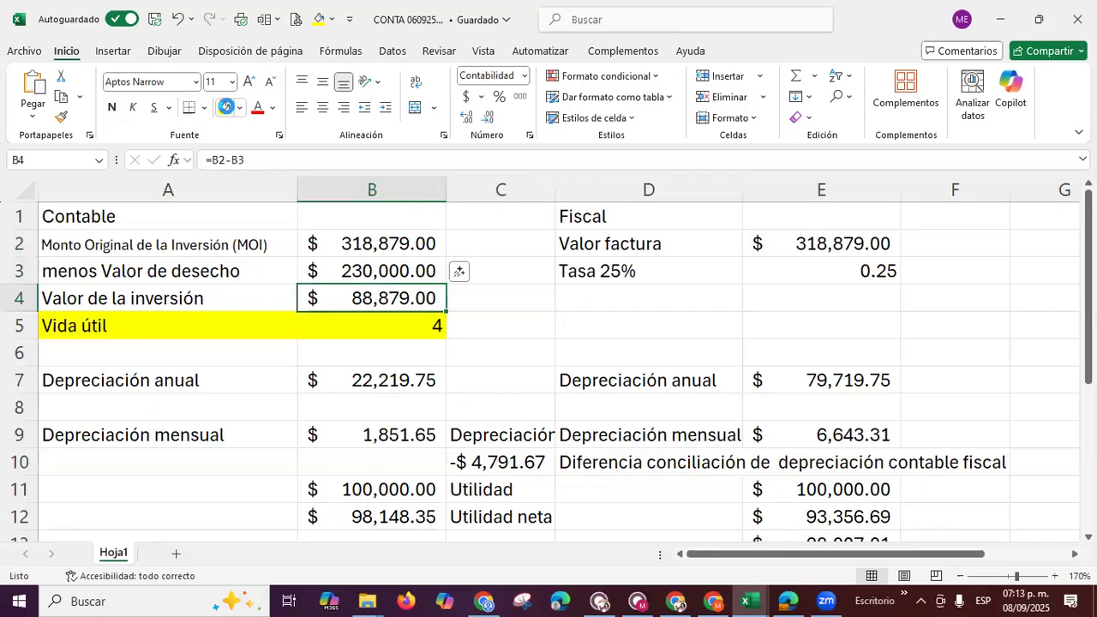
Review the useful life in B5 and the annual and monthly accounting depreciation formulas in B7 and B9
key(Down)
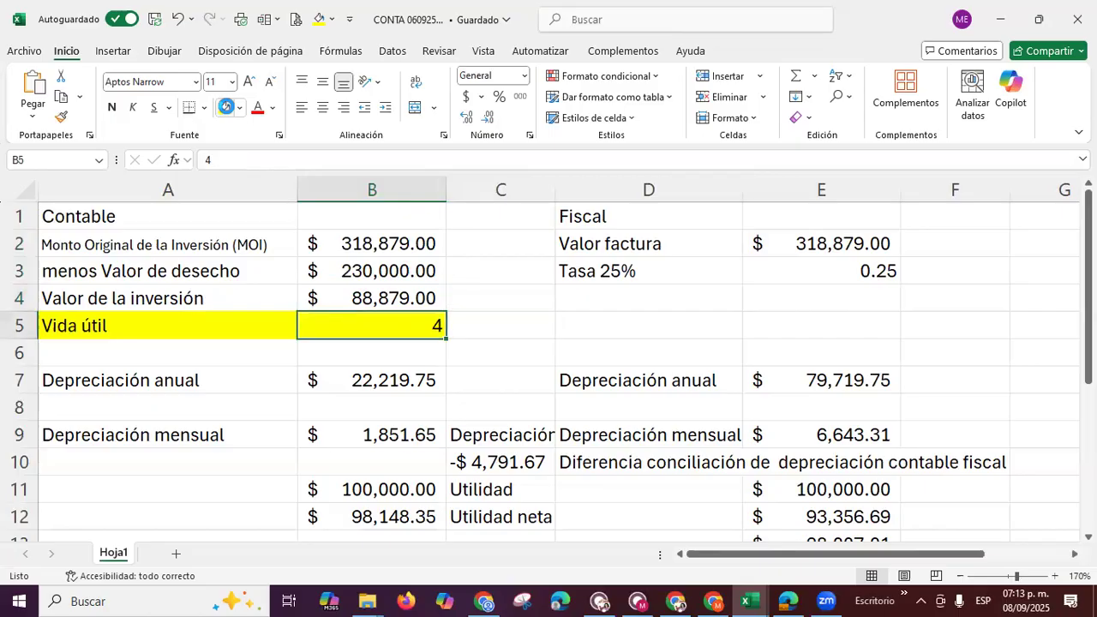
key(Down)
key(Down)
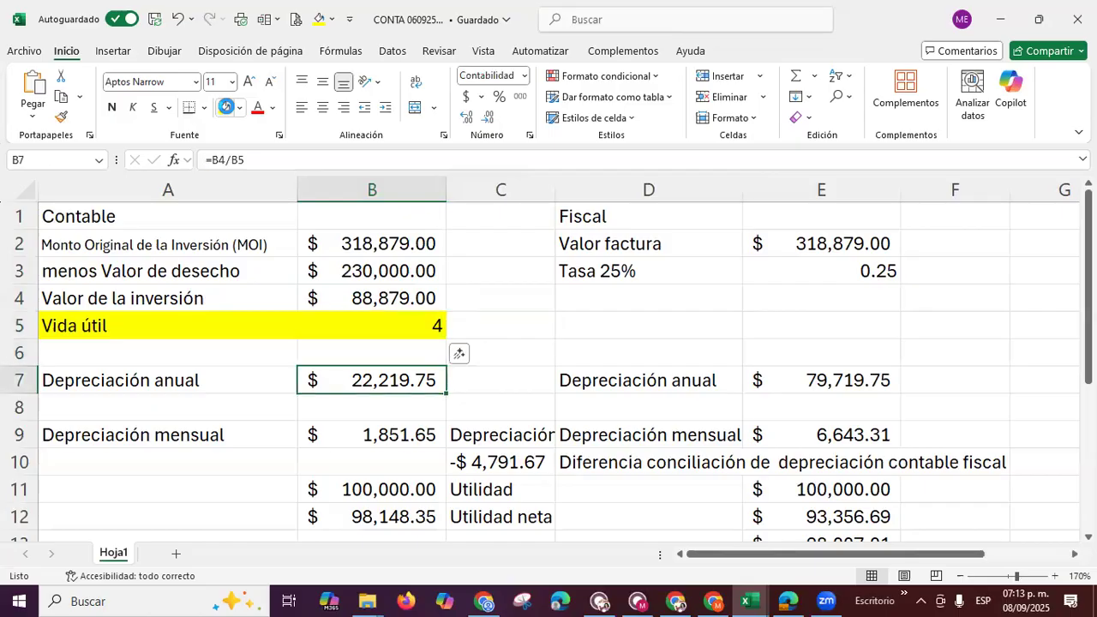
key(Down)
key(Down)
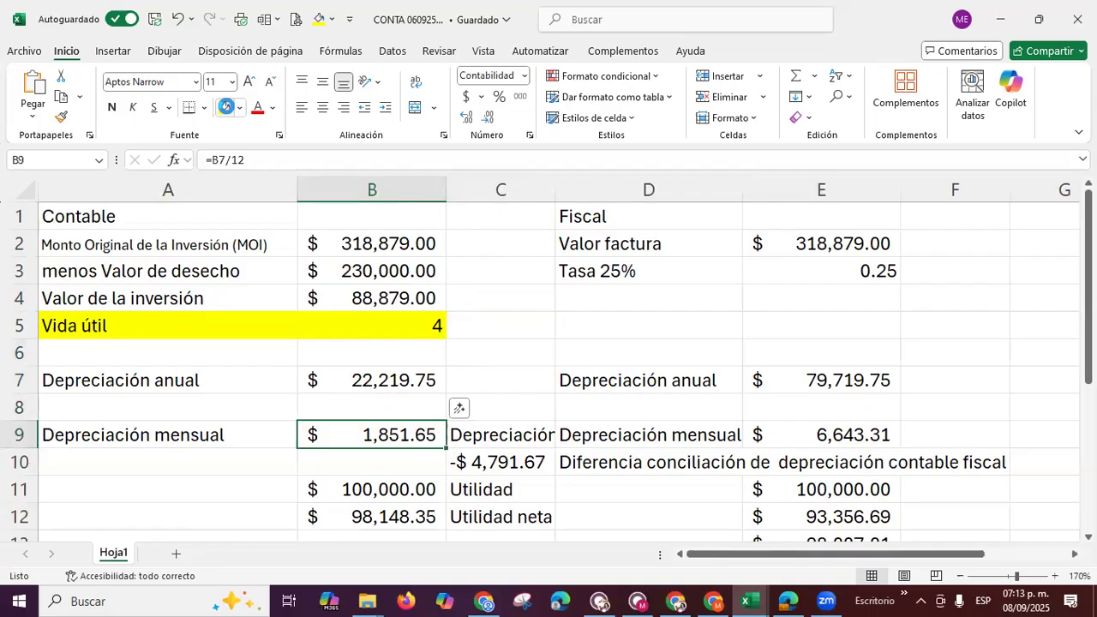
Enter the label "entre" in A8 and the divisor 12 in B8, between the annual and monthly accounting depreciation
key(Up)
key(Left)
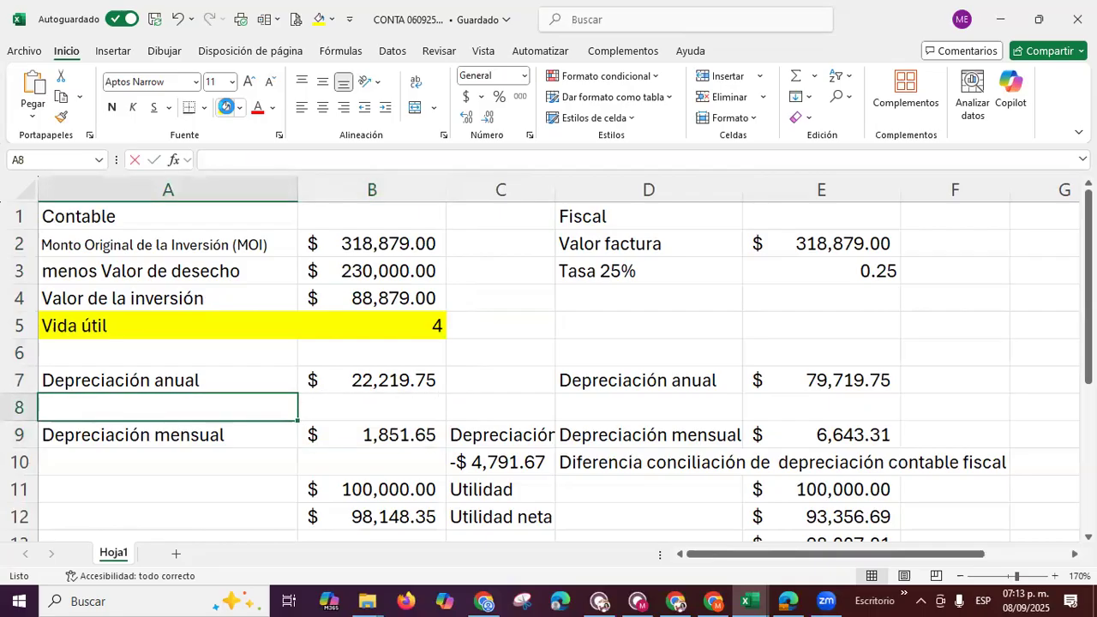
text(entre)
key(Right)
key(Right)
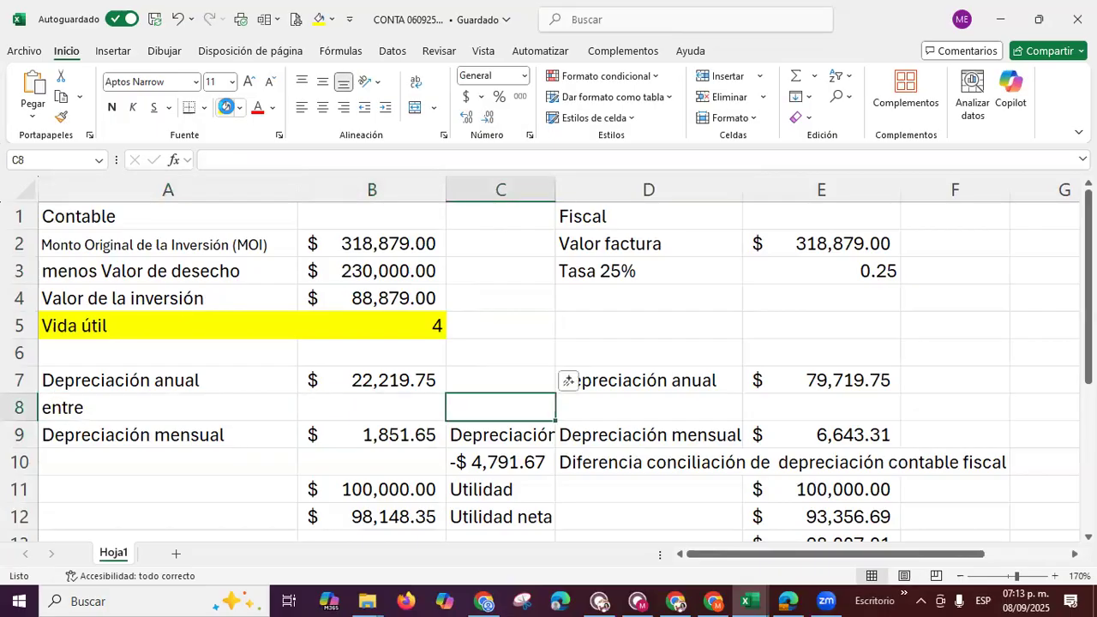
key(Left)
text(12)
key(Tab)
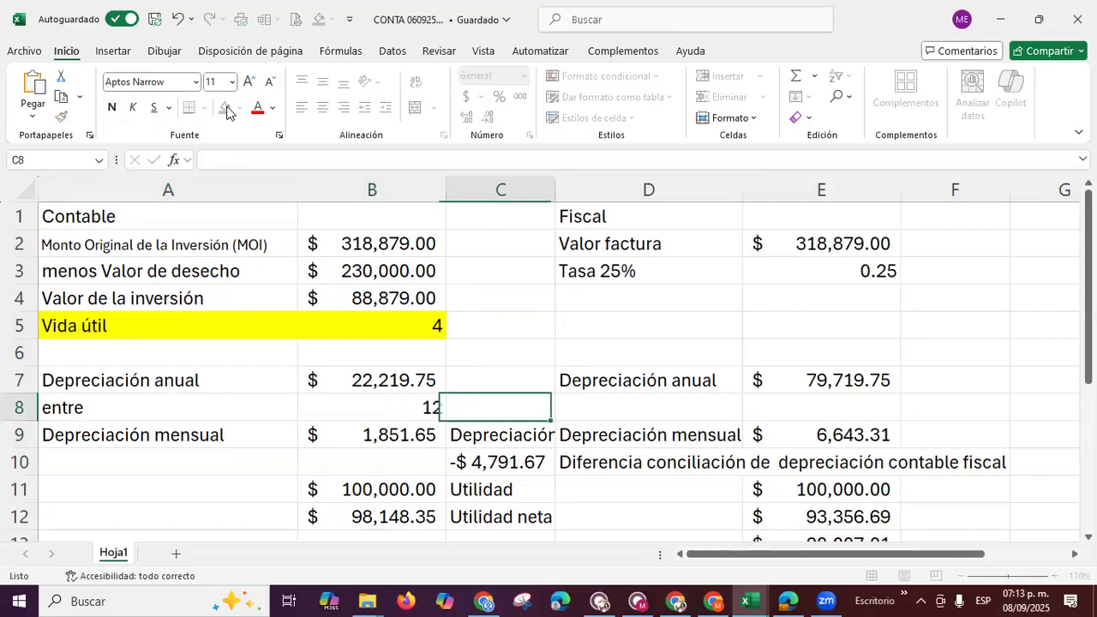
Consult the depreciation regulation section in the textbook PDF in Edge, and return to the CONTA 060925.xlsx workbook in Excel
key(Down)
key(Up)
key(Up)
key(Up)
key(Up)
key(Up)
key(Up)
key(Up)
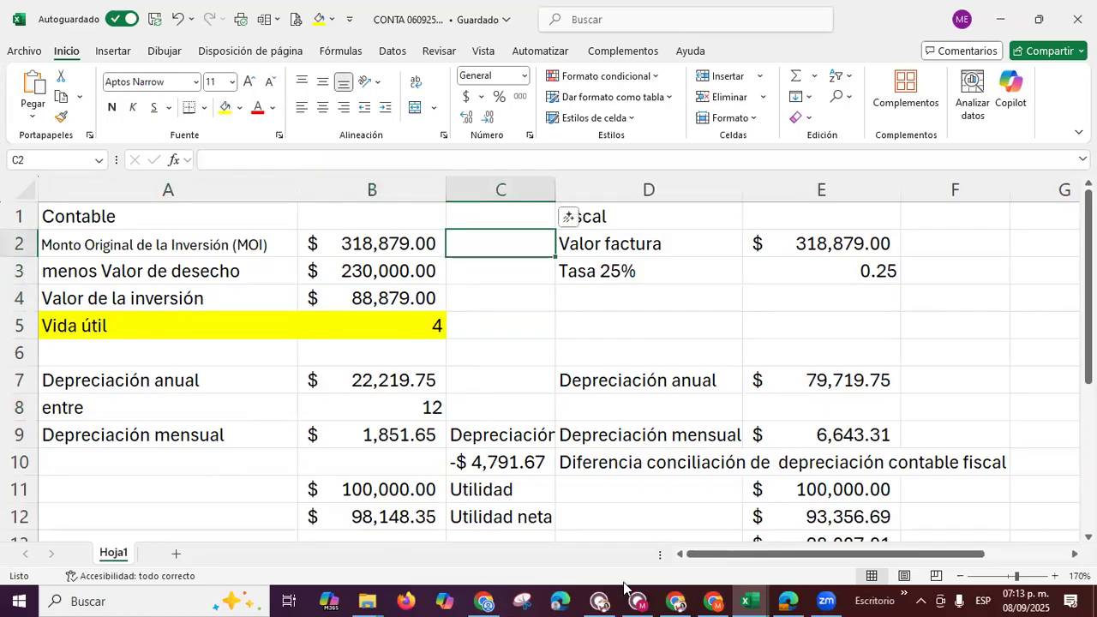
click(783, 598)
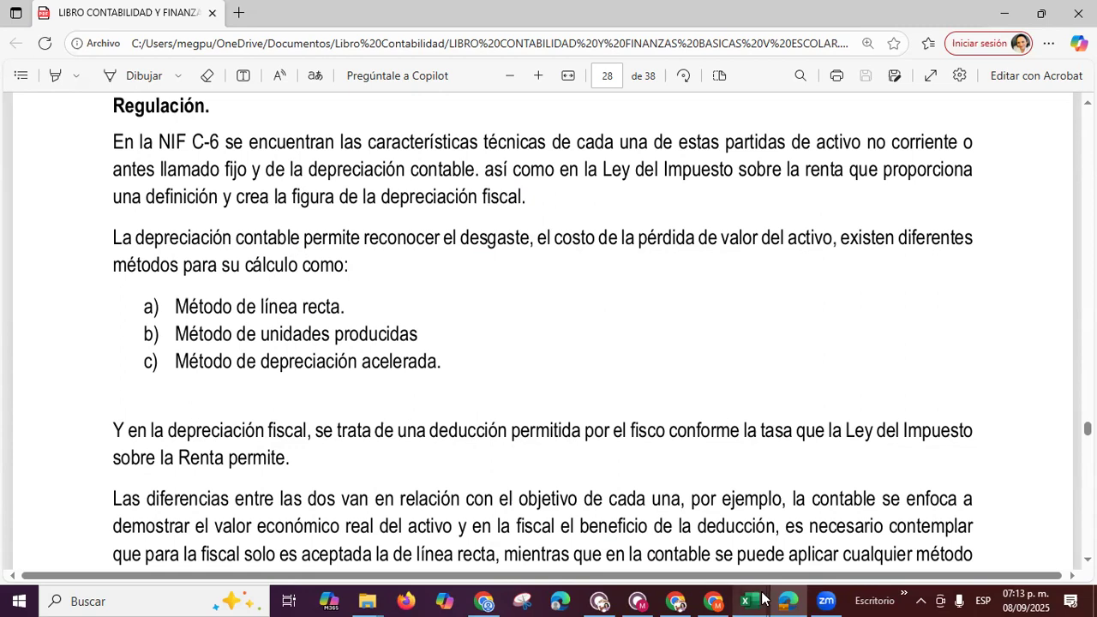
mouse_move(760, 598)
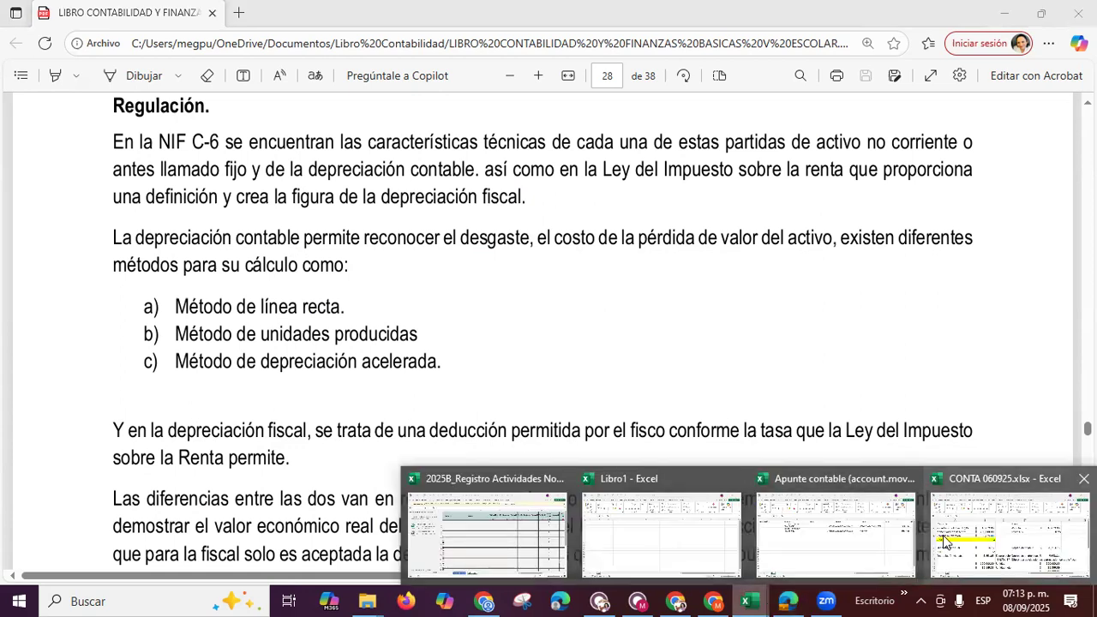
click(944, 542)
Review the invoice value in E2 and the depreciation rate in E3 of the Fiscal section
key(Right)
key(Down)
key(Down)
key(Down)
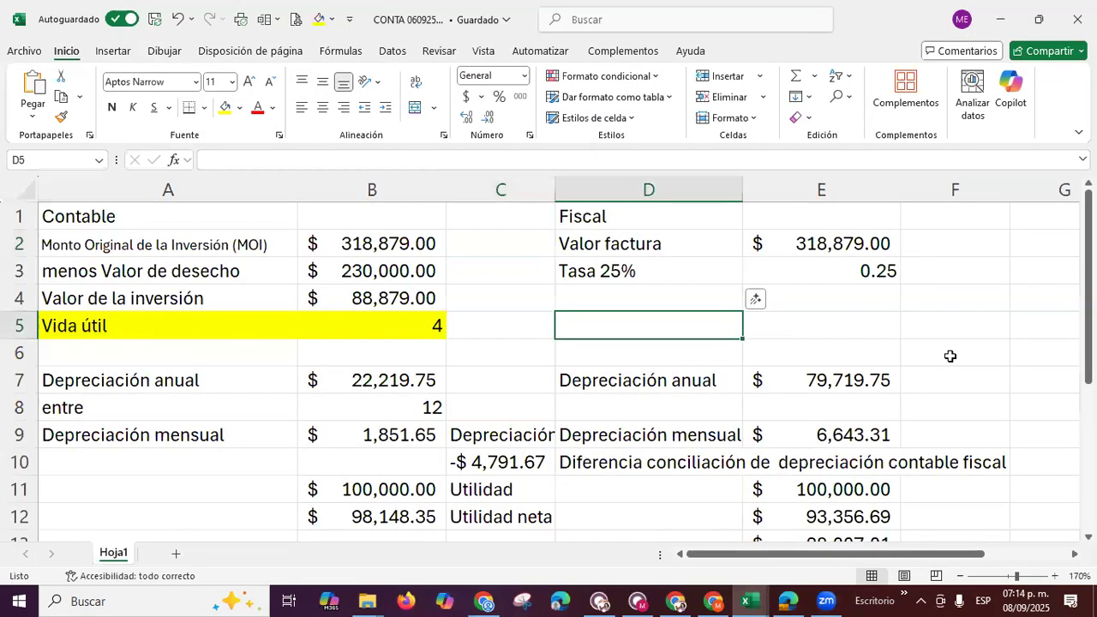
key(Up)
key(Up)
key(Up)
key(Up)
key(Right)
key(Down)
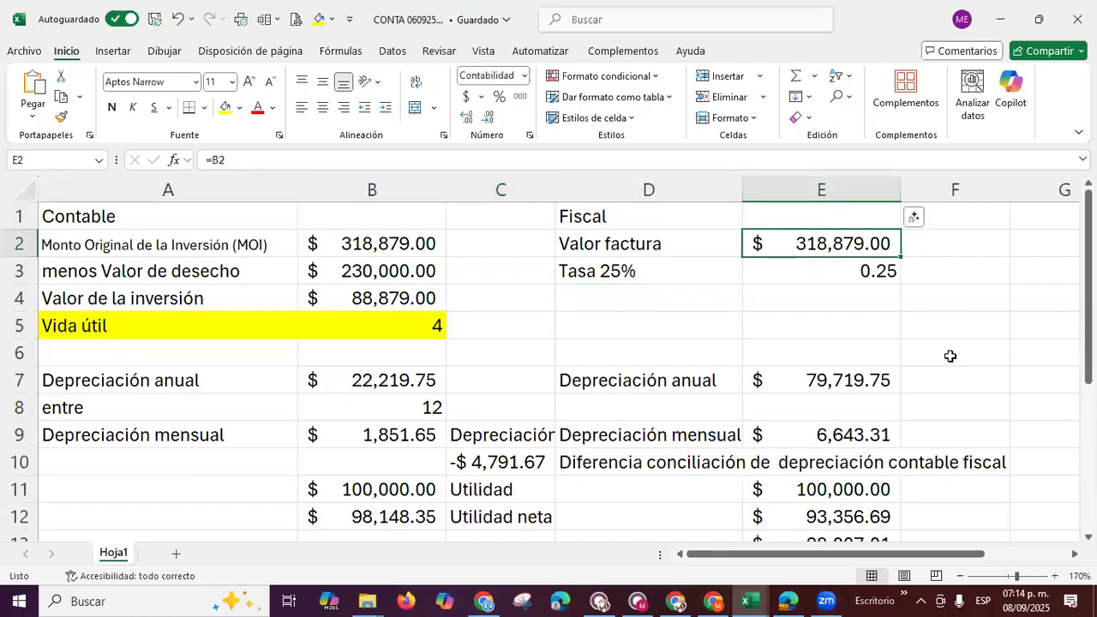
key(Down)
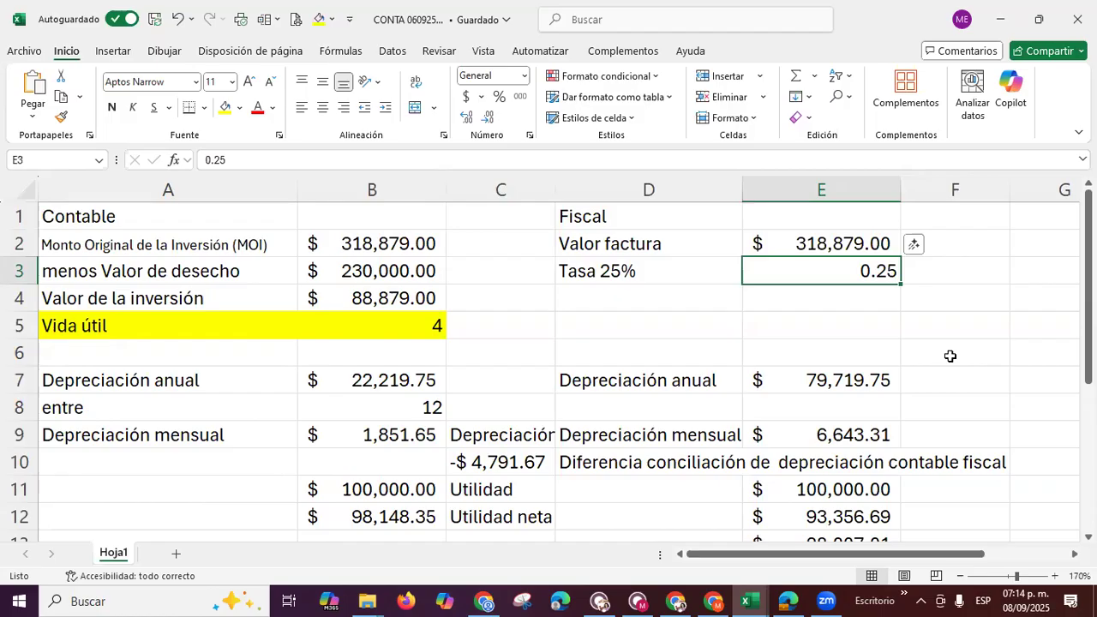
Enter the label "entre" in D8 and the divisor 12 in E8, between the annual and monthly fiscal depreciation
key(Down)
key(Down)
key(Down)
key(Down)
key(Down)
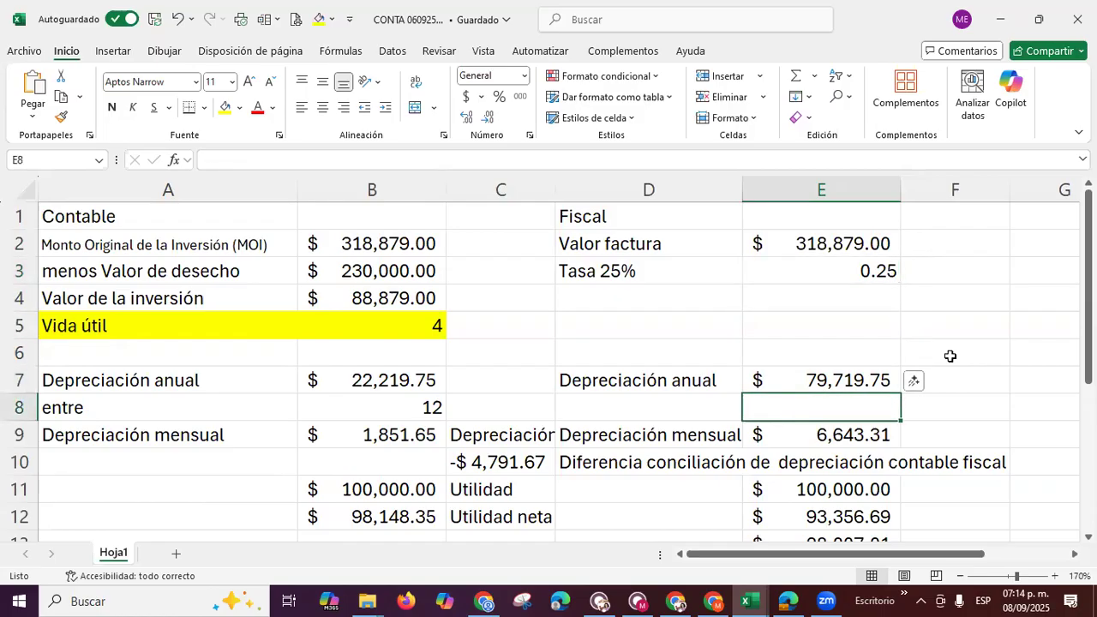
key(Left)
text(entre)
key(Tab)
text(12)
key(Return)
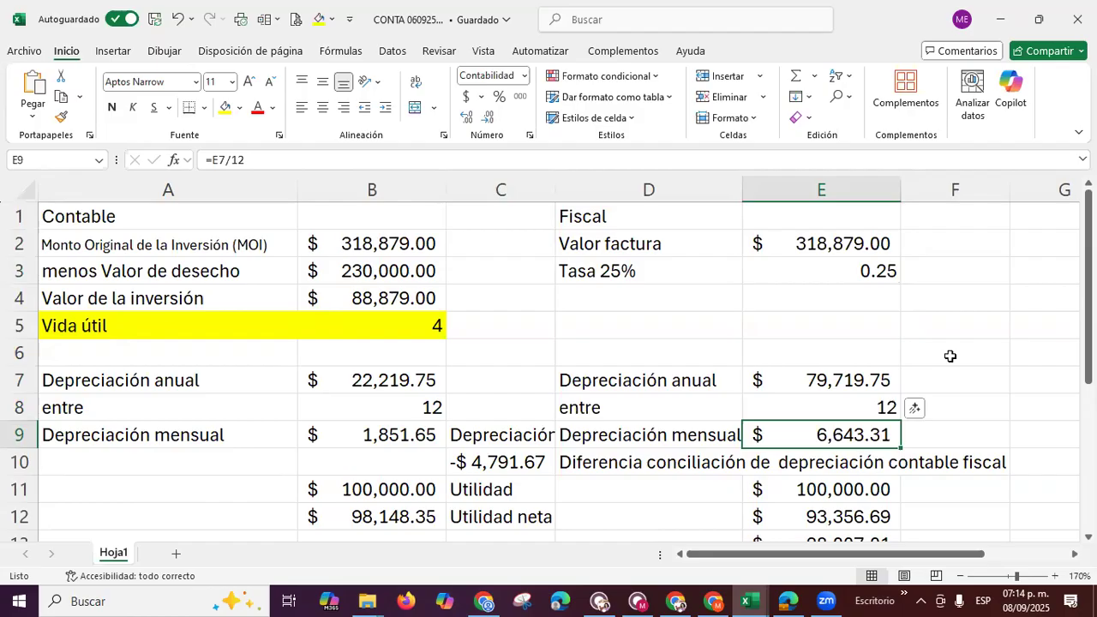
Highlight the monthly depreciation amounts in E9 and B9 with an orange fill
click(240, 109)
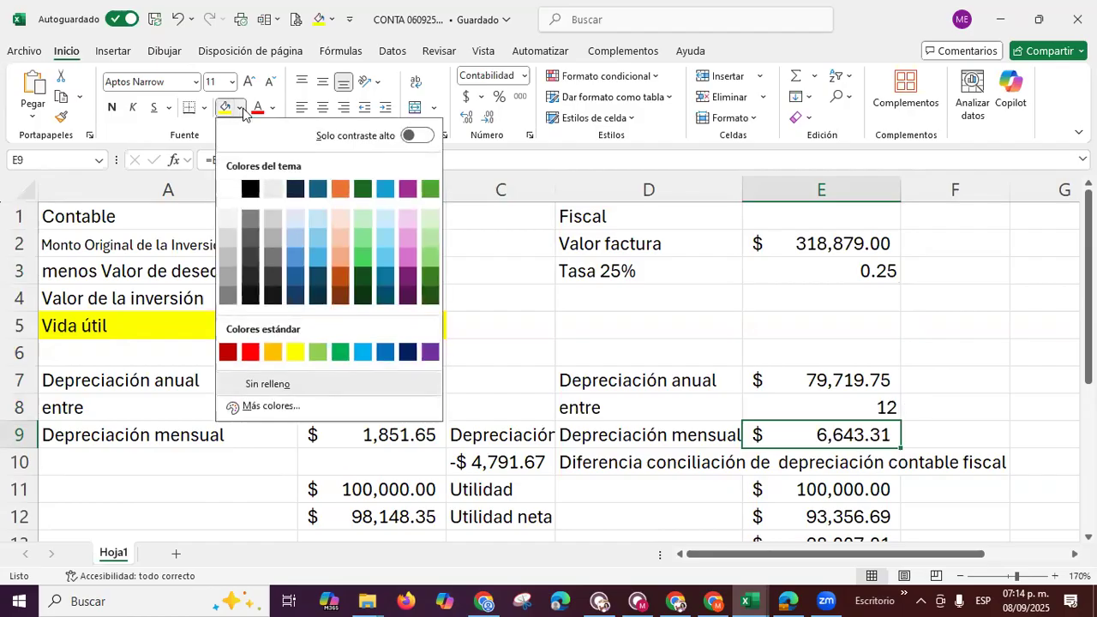
click(334, 190)
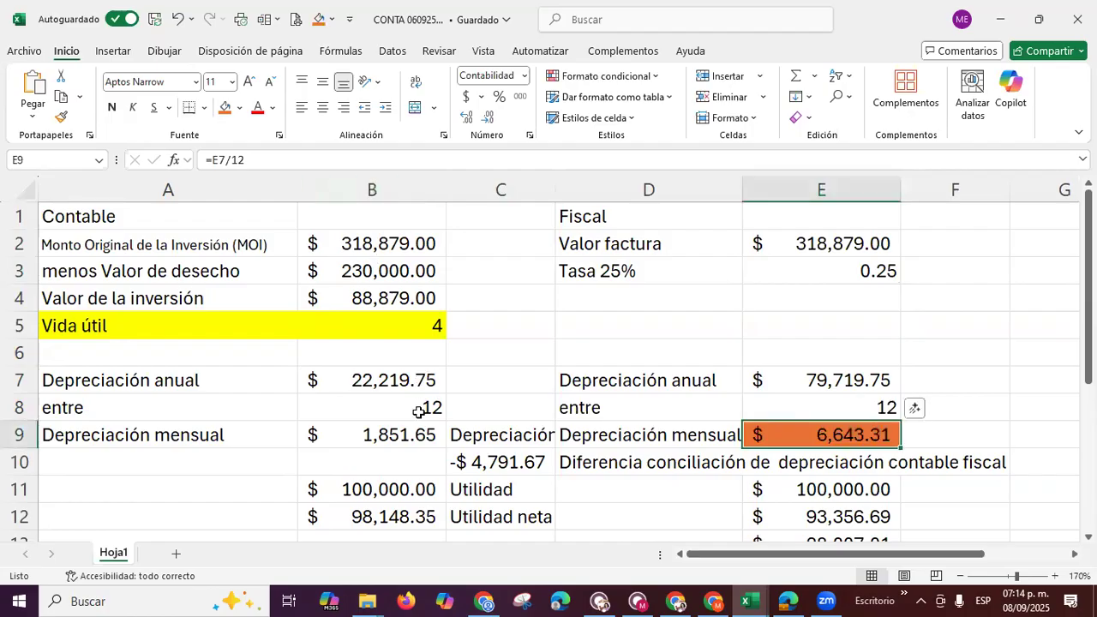
click(402, 436)
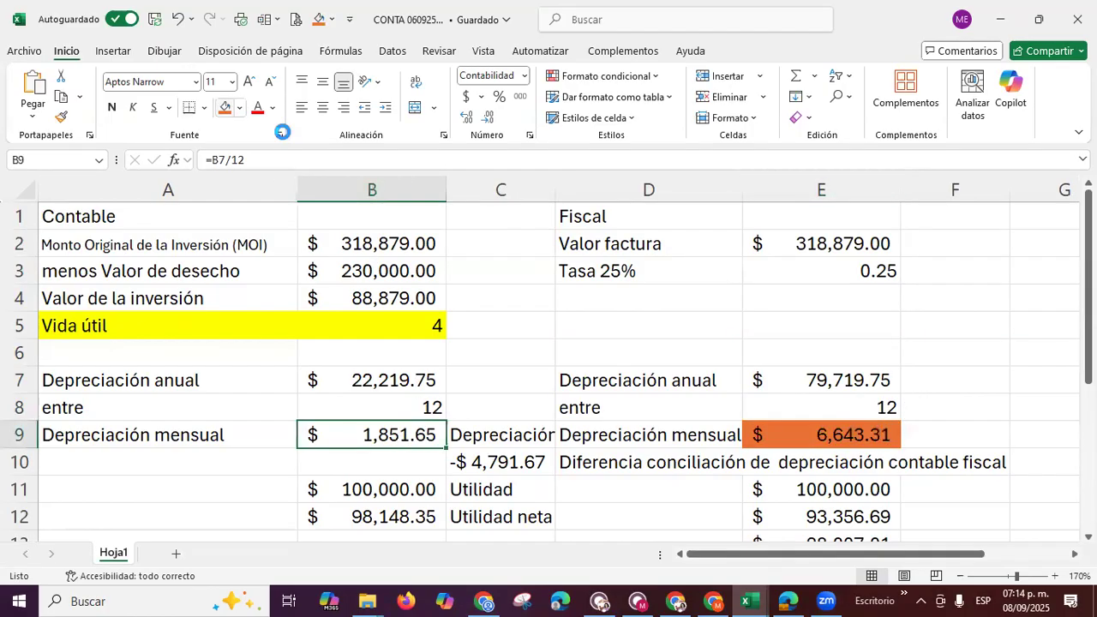
Try a scrap value of 0 in B3 to check its effect on the monthly depreciation in B9, and undo it
click(497, 275)
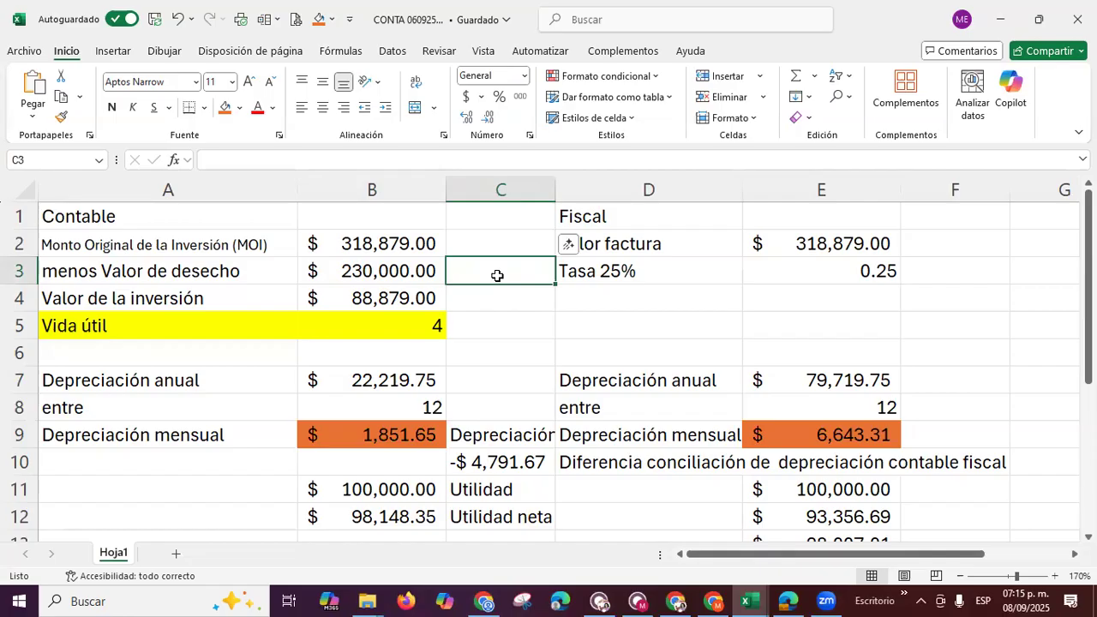
key(Left)
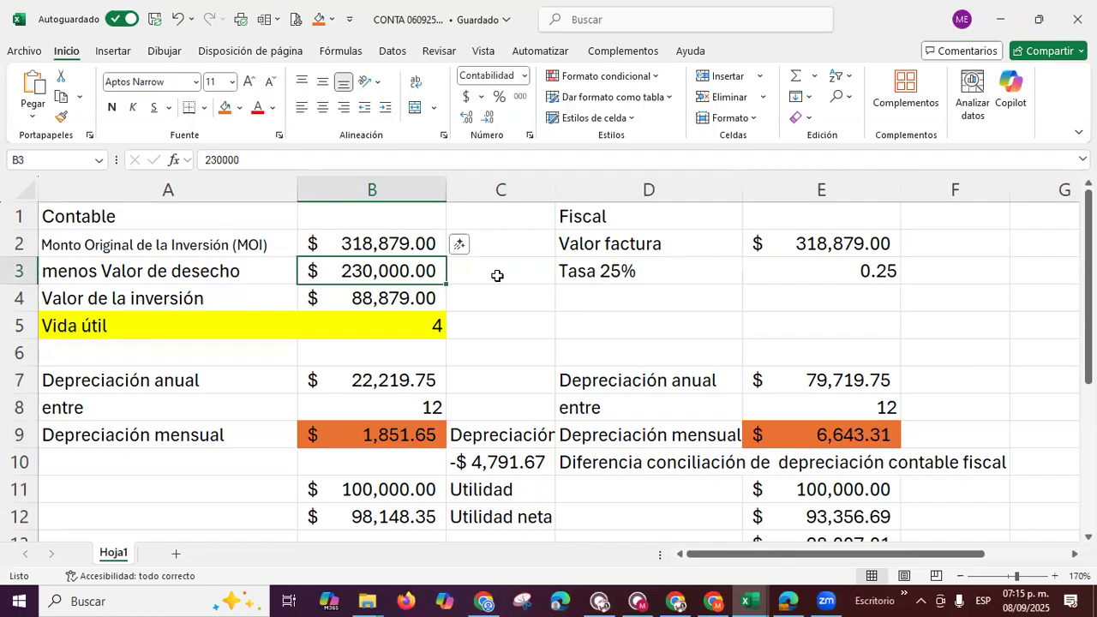
text(0)
key(Return)
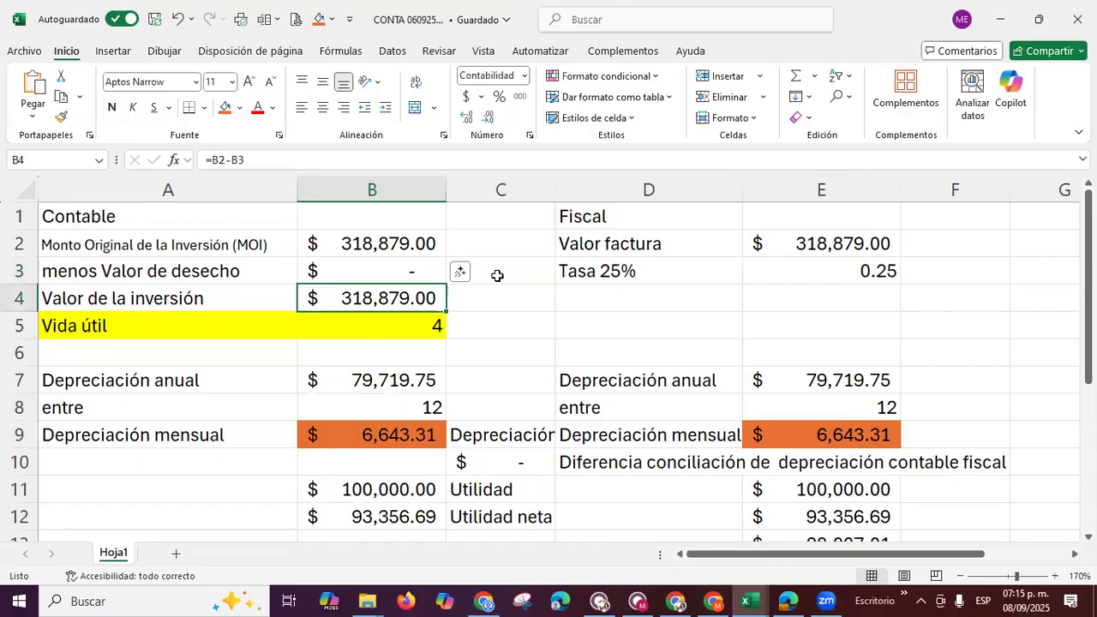
key(Down)
key(Down)
key(Down)
key(Down)
key(Down)
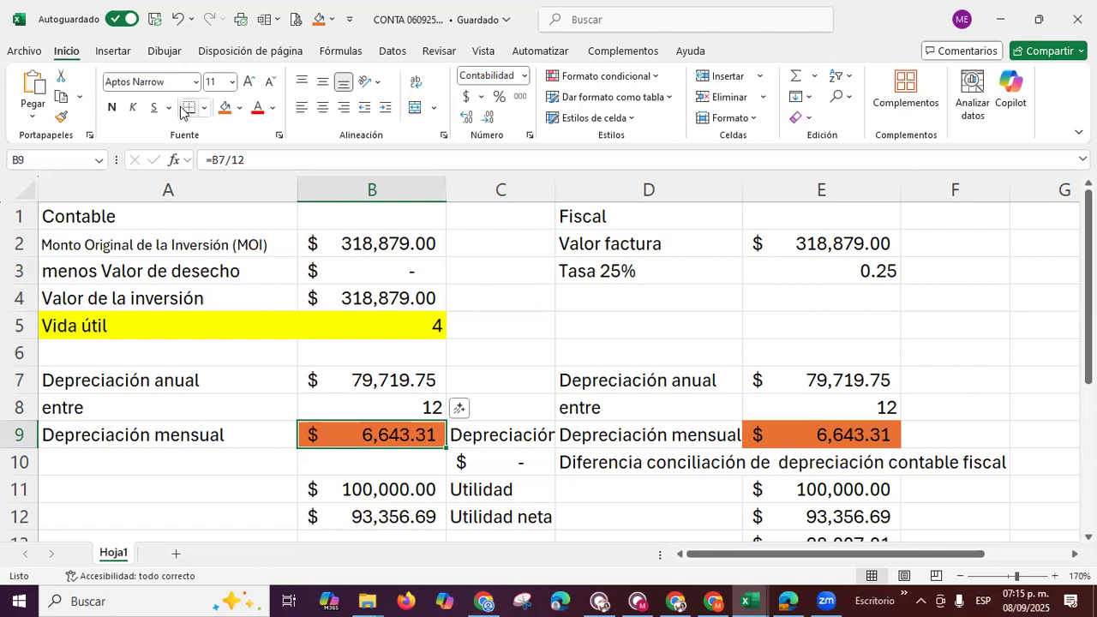
click(178, 20)
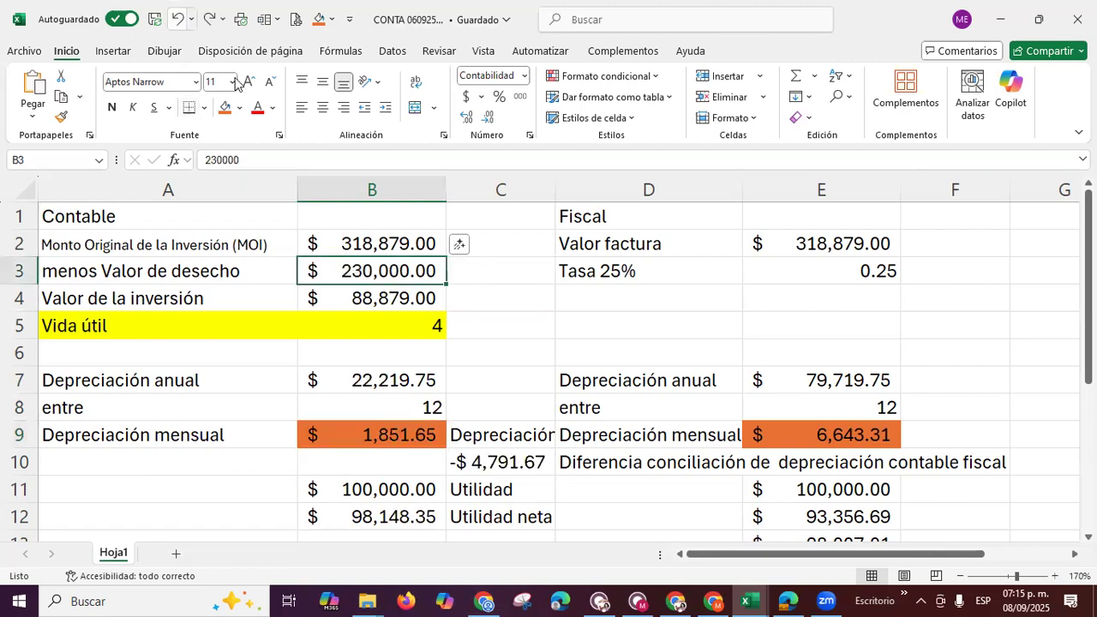
Set the scrap value in B3 to 10000 and check the investment value in B4
click(472, 343)
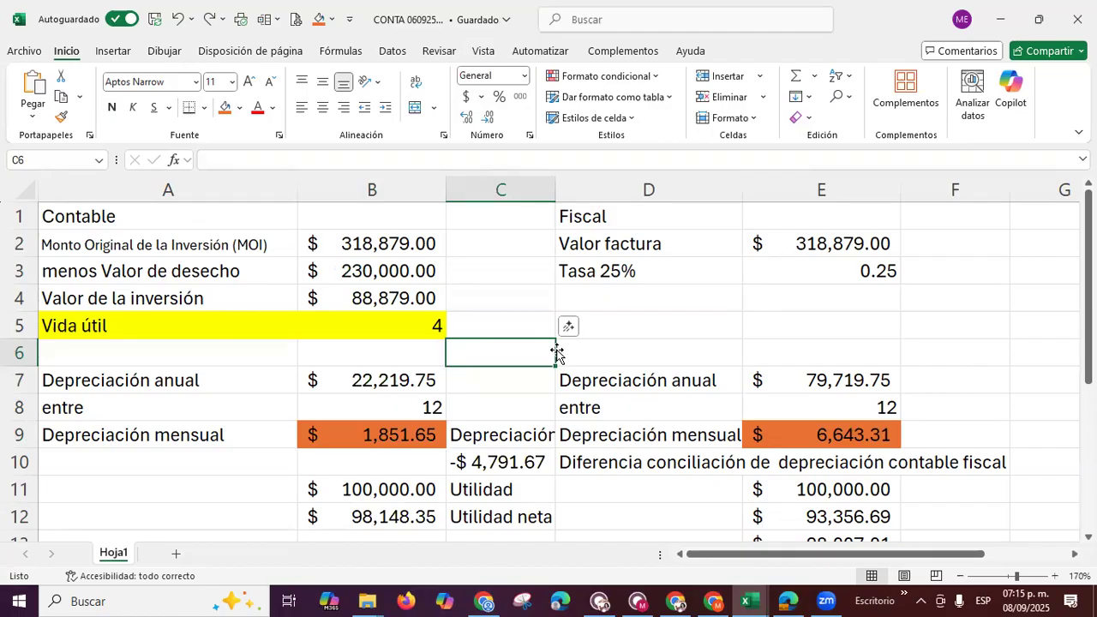
key(Up)
key(Up)
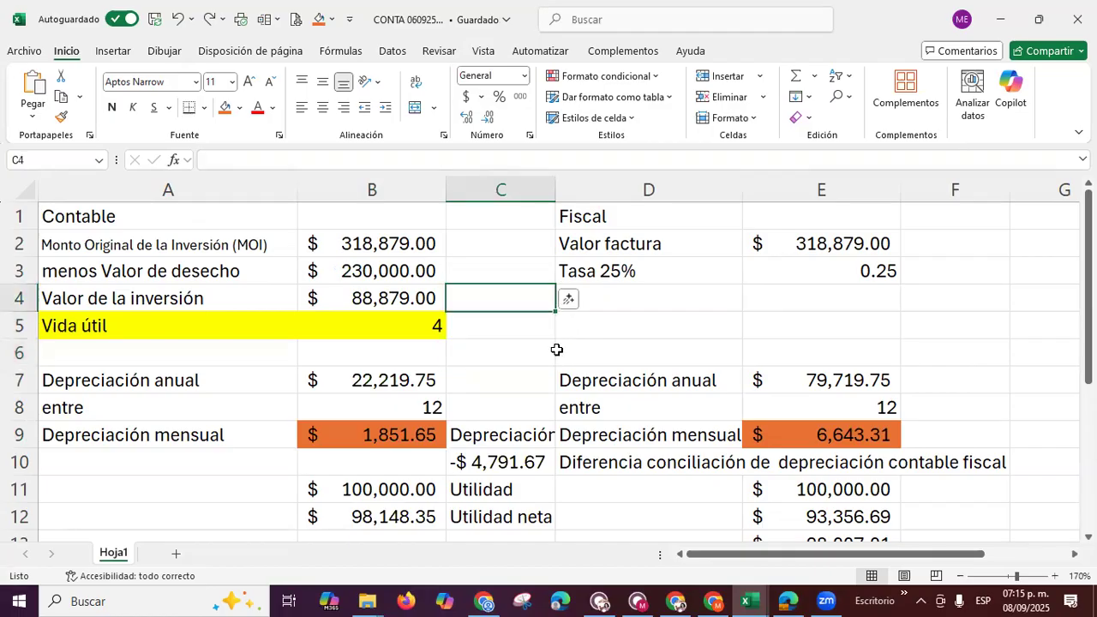
key(Left)
key(Up)
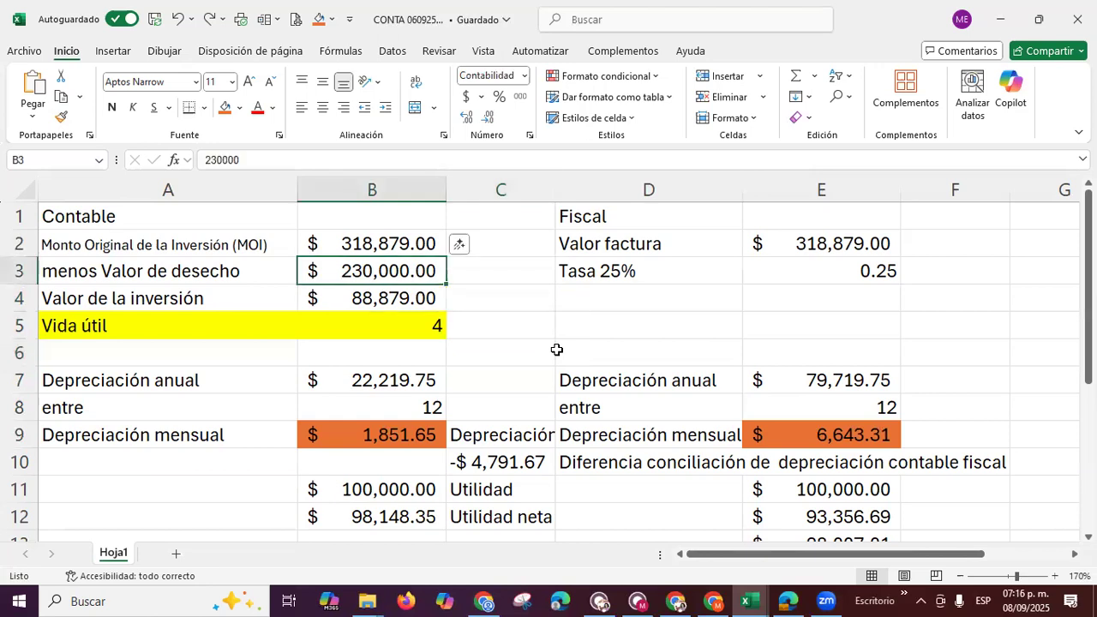
text(10000)
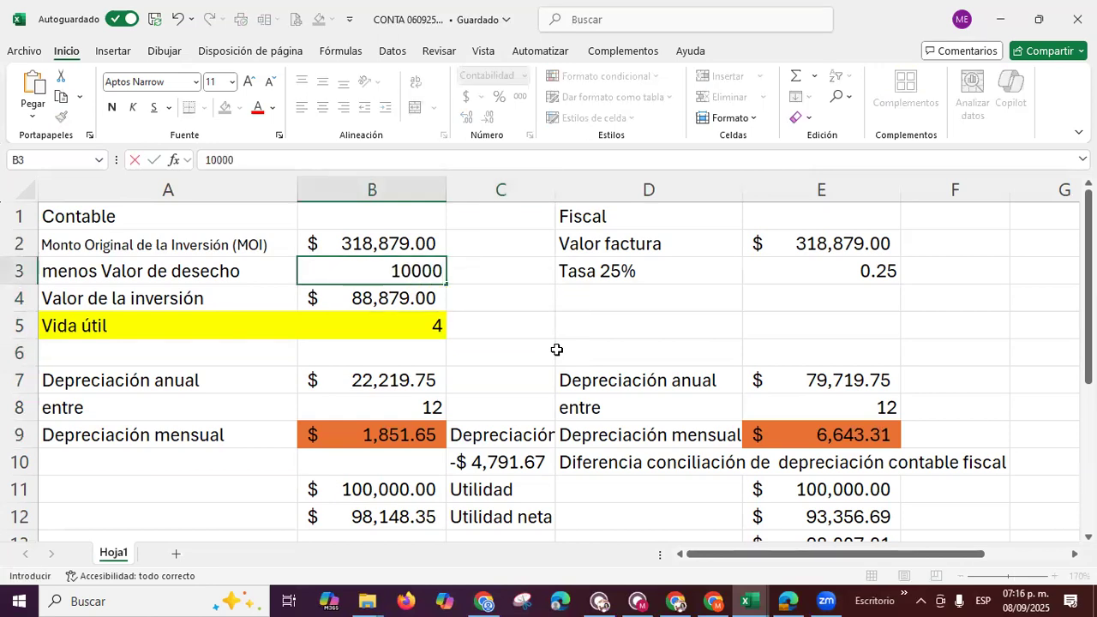
key(Return)
key(Up)
key(Down)
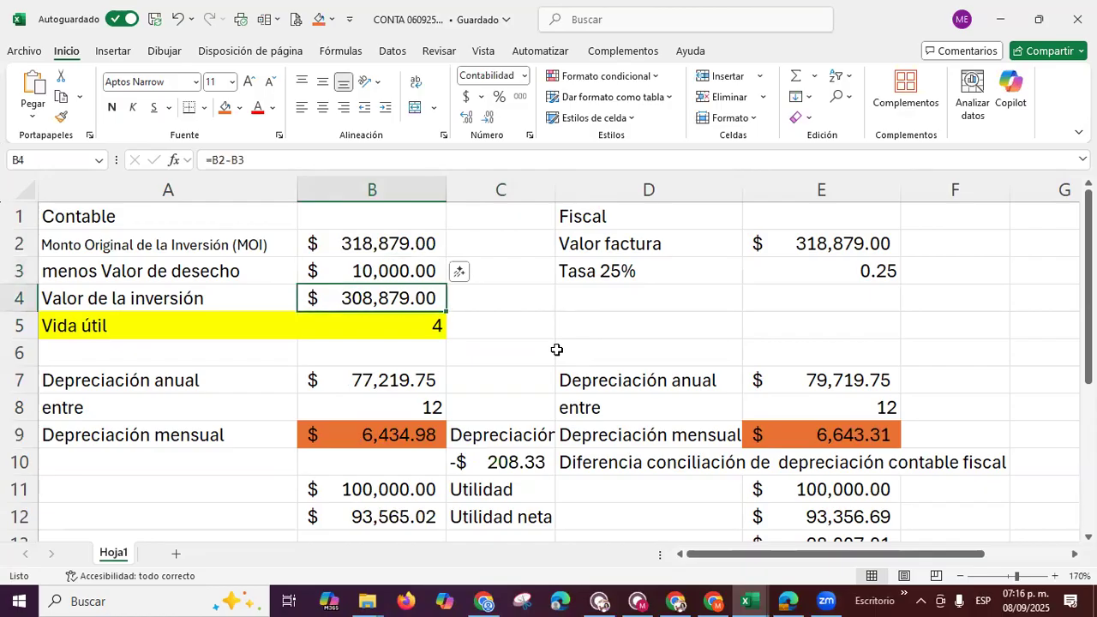
Set the scrap value in B3 to 0 to compare accounting and fiscal depreciation without scrap
key(Up)
text(0)
key(Return)
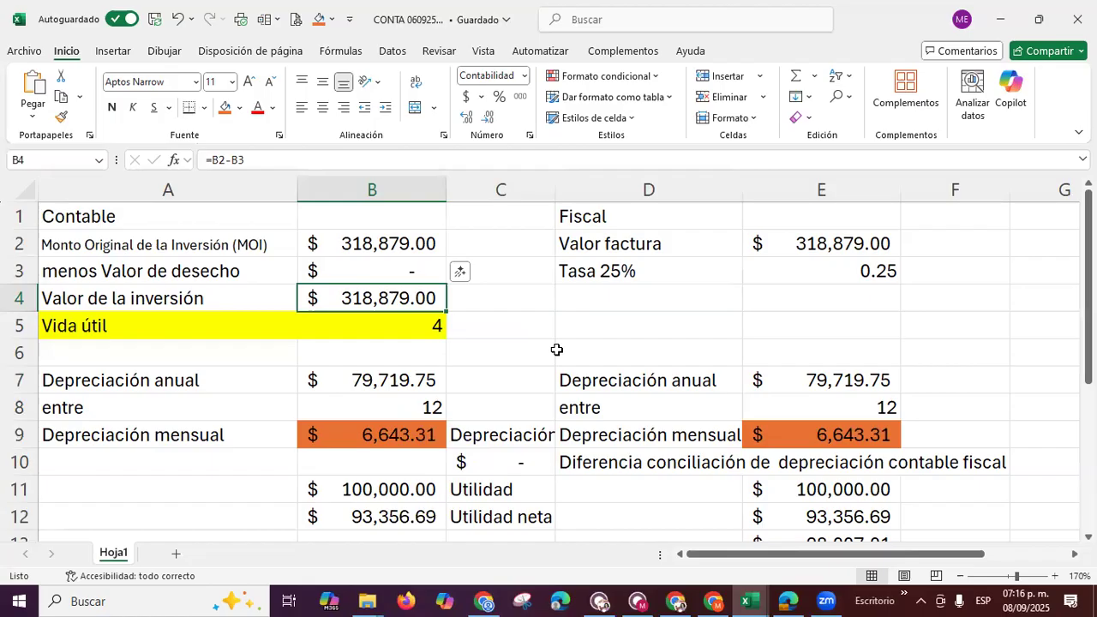
Set the scrap value in B3 back to 230,000
key(Up)
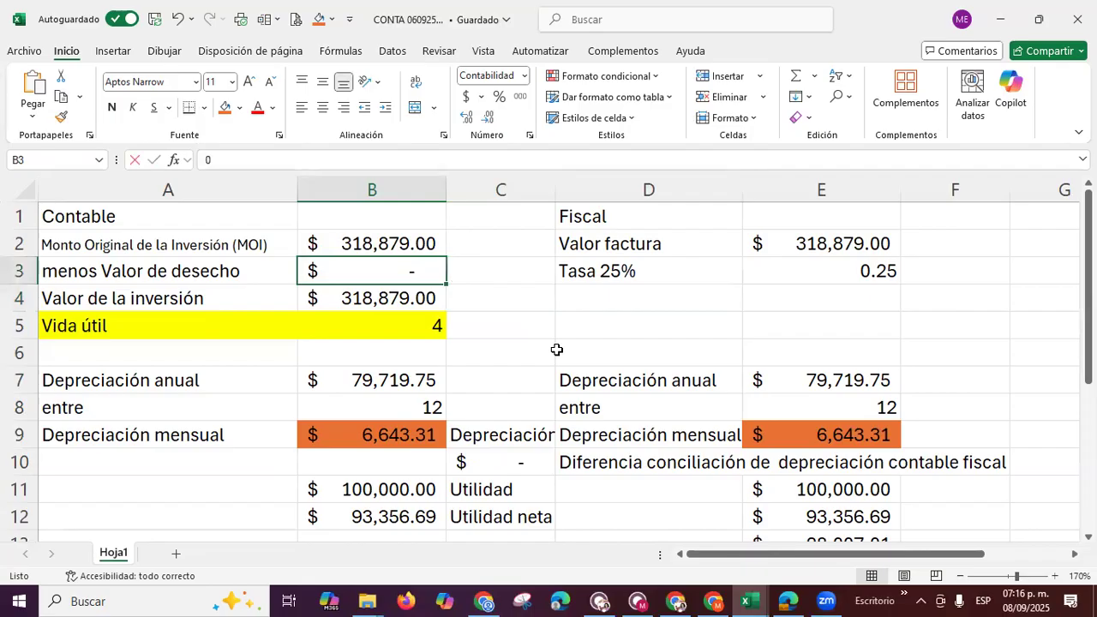
text(230,000)
key(Return)
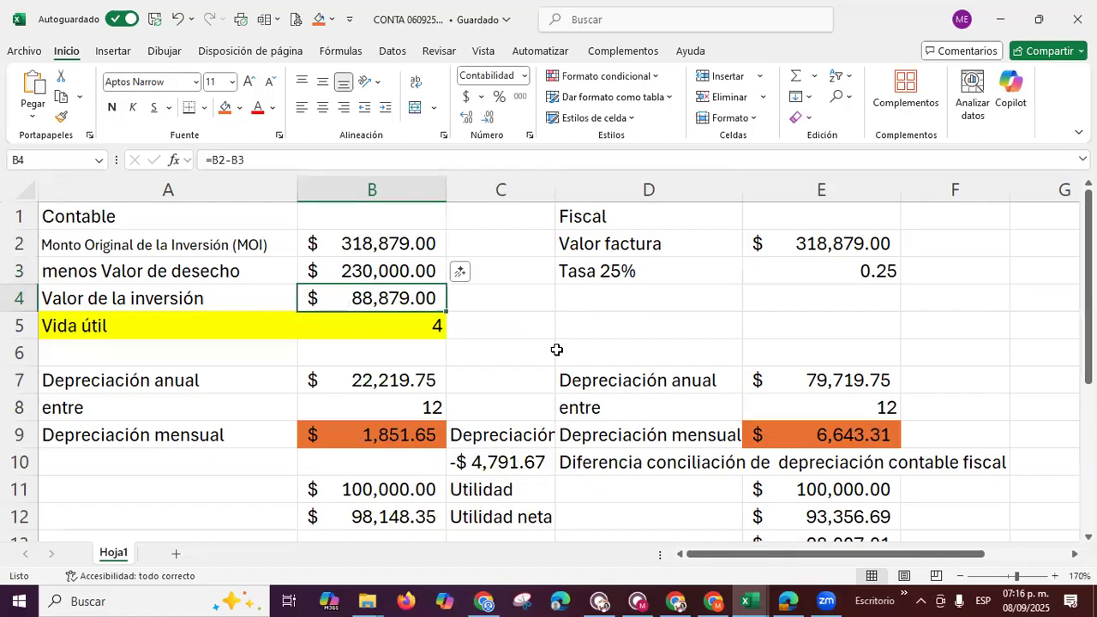
Compare the monthly accounting depreciation in B9 with the monthly fiscal depreciation in E9
key(Down)
key(Down)
key(Down)
key(Down)
key(Down)
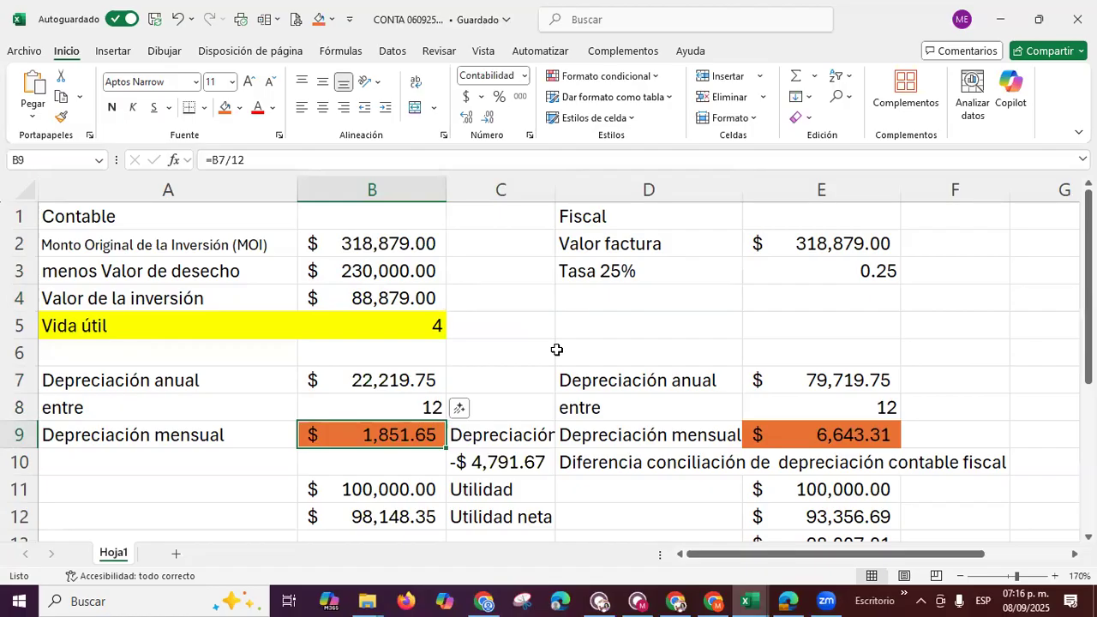
key(Right)
key(Right)
key(Right)
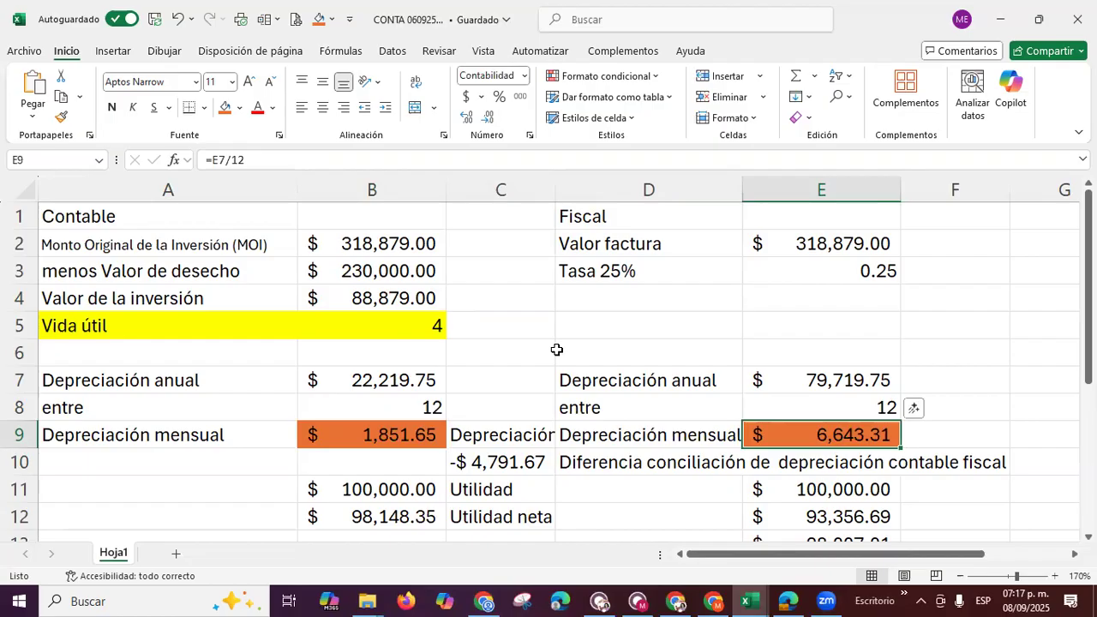
key(Left)
key(Left)
key(Left)
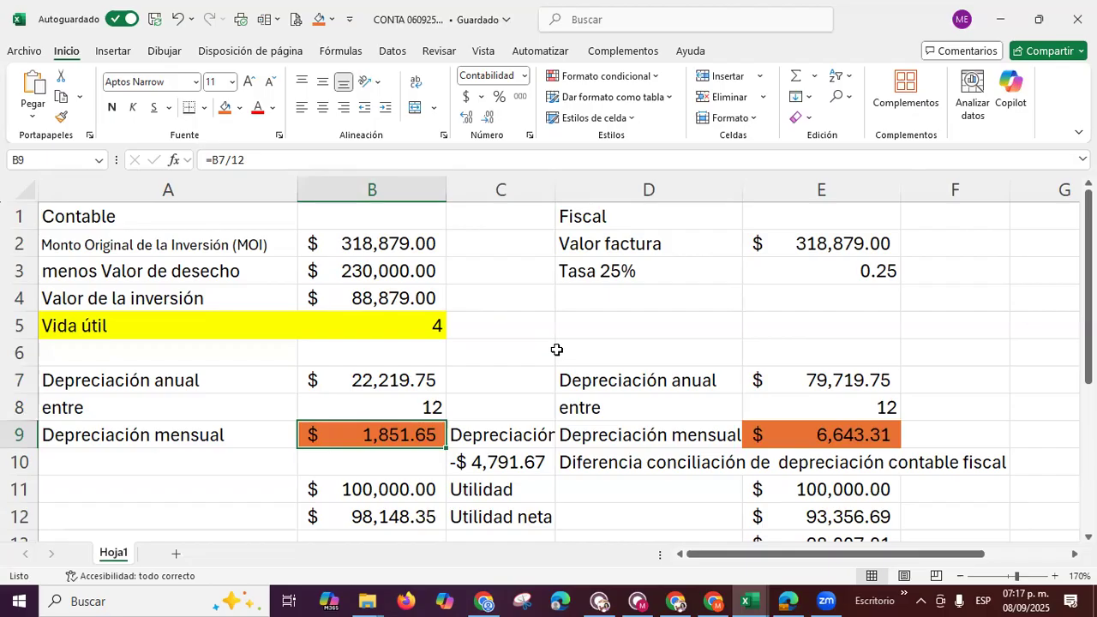
key(Right)
key(Right)
key(Right)
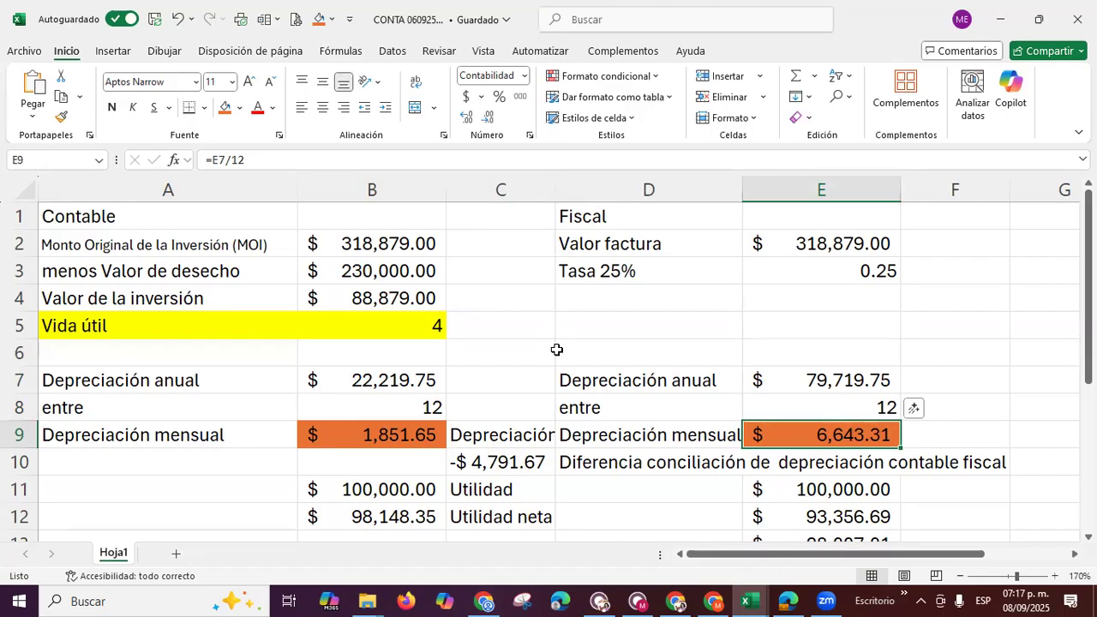
Examine the formula in C10 for the reconciliation difference between accounting and fiscal depreciation
key(Down)
key(Right)
key(Left)
key(Left)
key(Left)
key(Left)
key(Right)
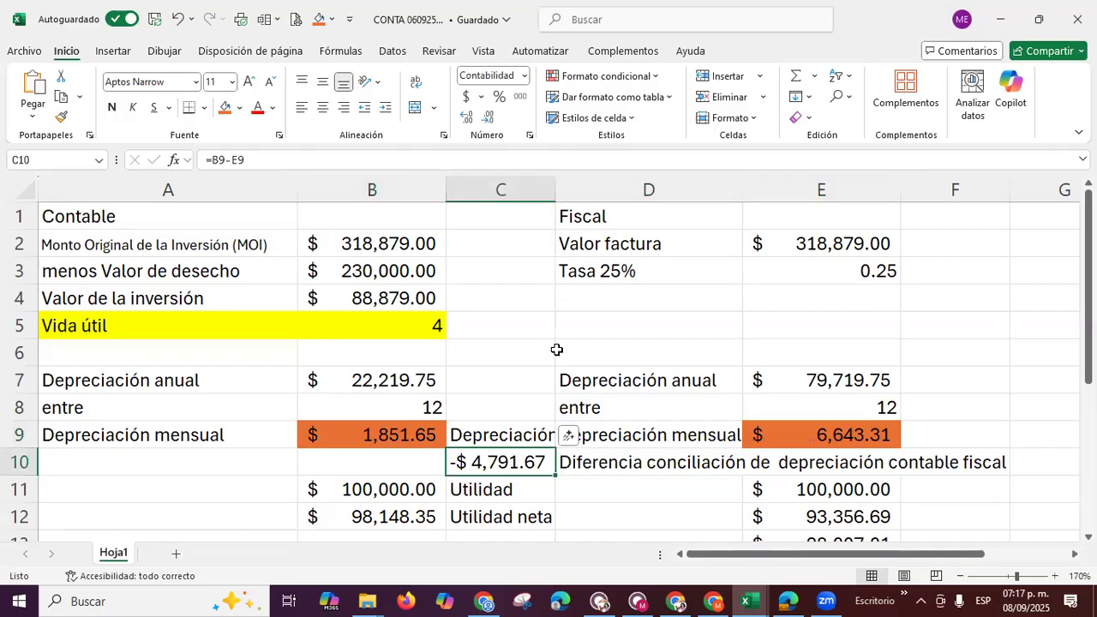
Examine the accounting net profit formula in B12, which subtracts monthly depreciation from profit
key(F2)
key(Return)
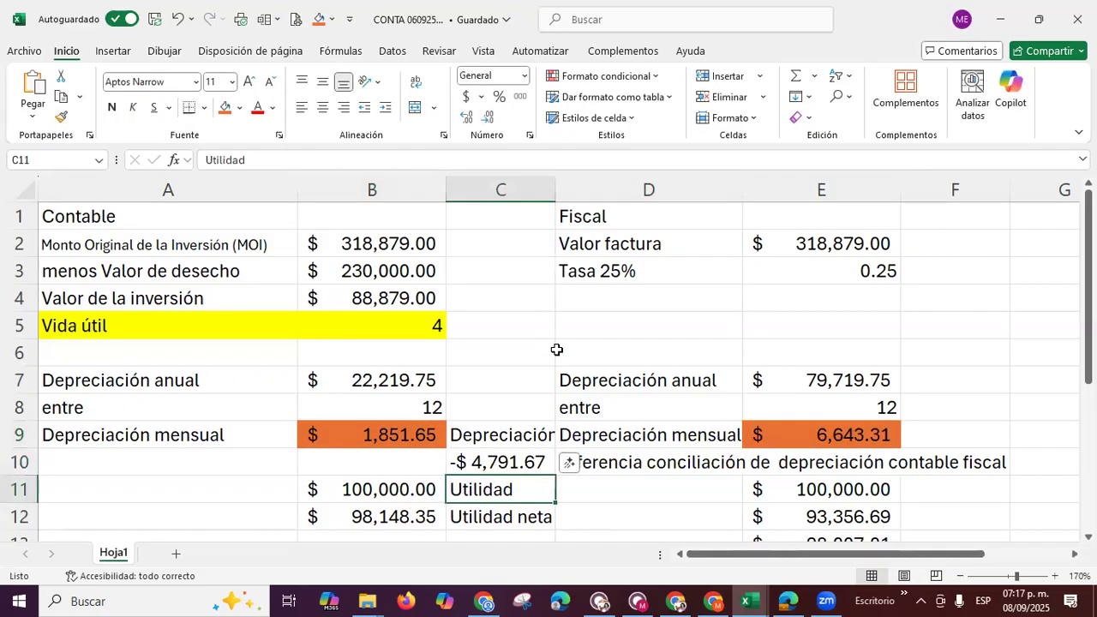
key(Down)
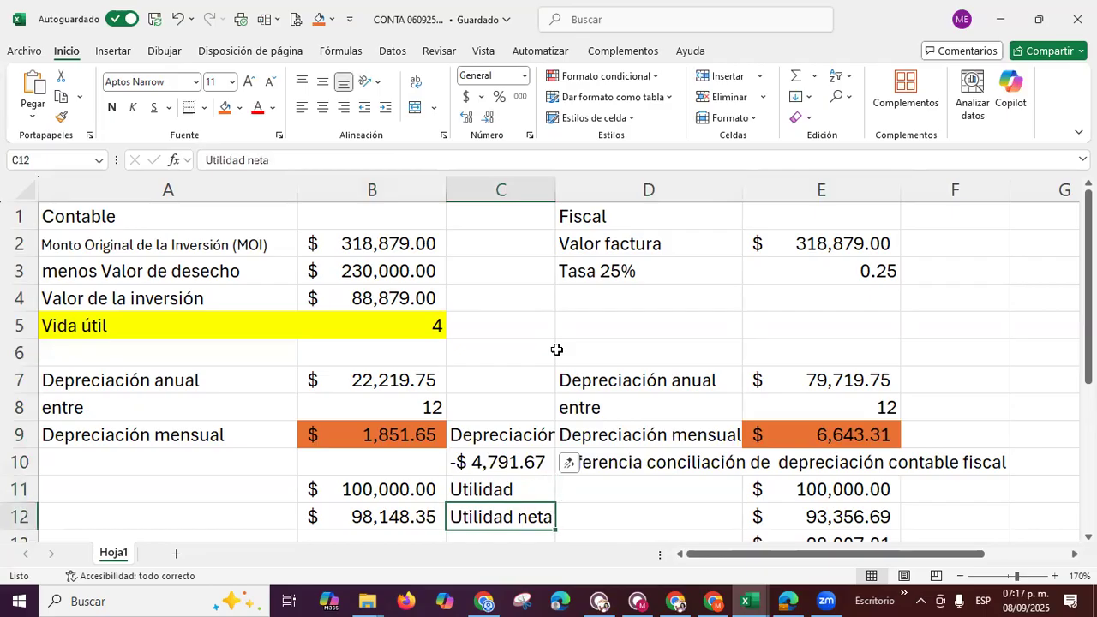
key(Up)
key(Left)
key(Down)
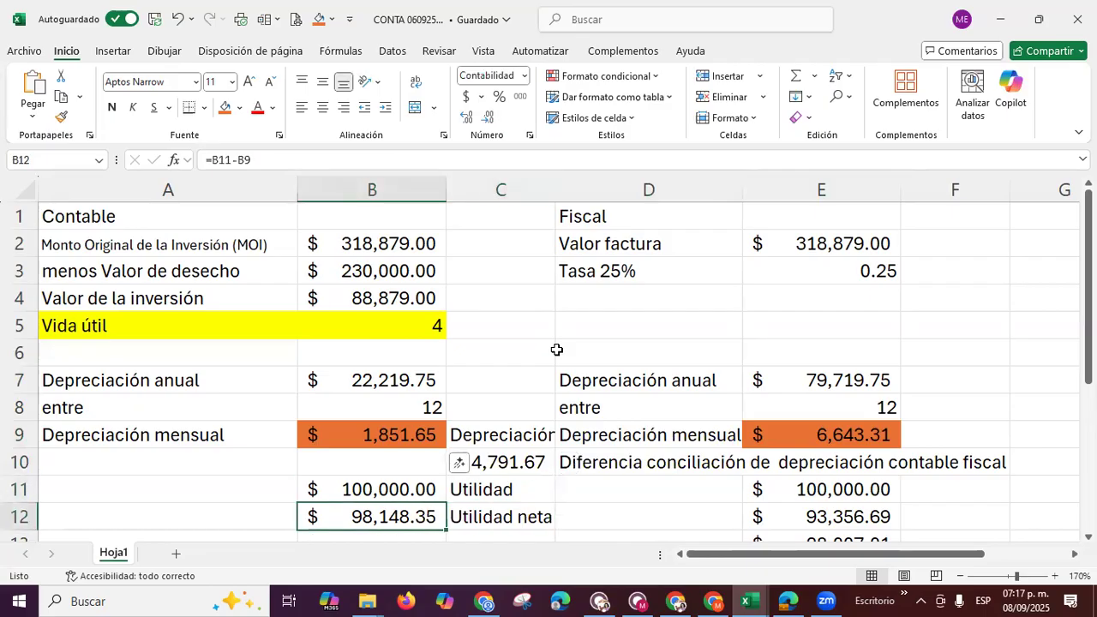
key(F2)
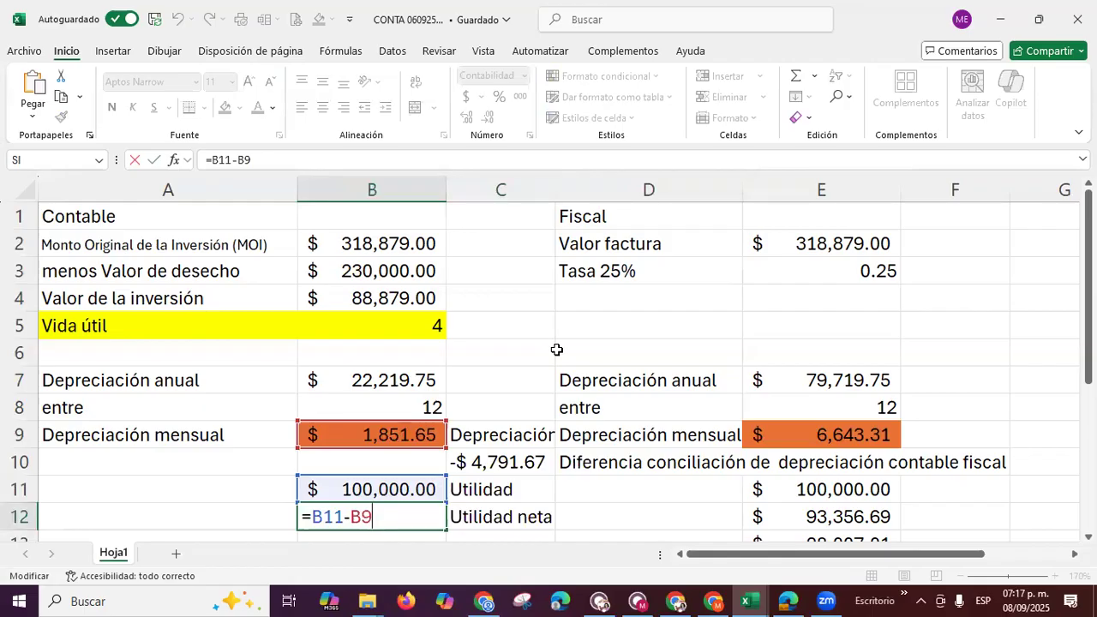
key(Return)
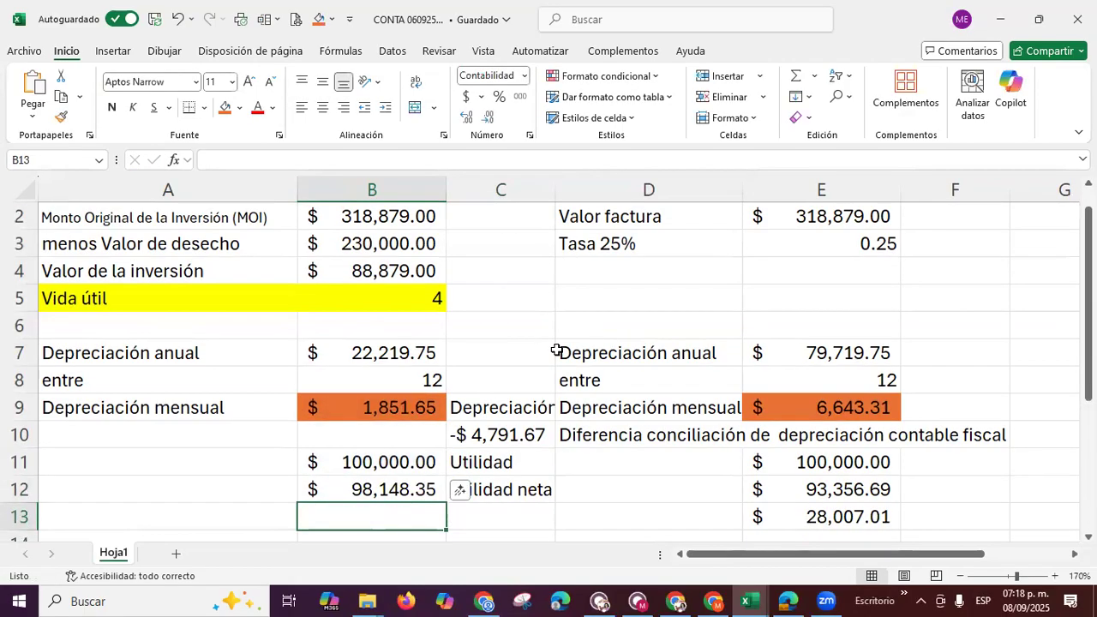
key(Up)
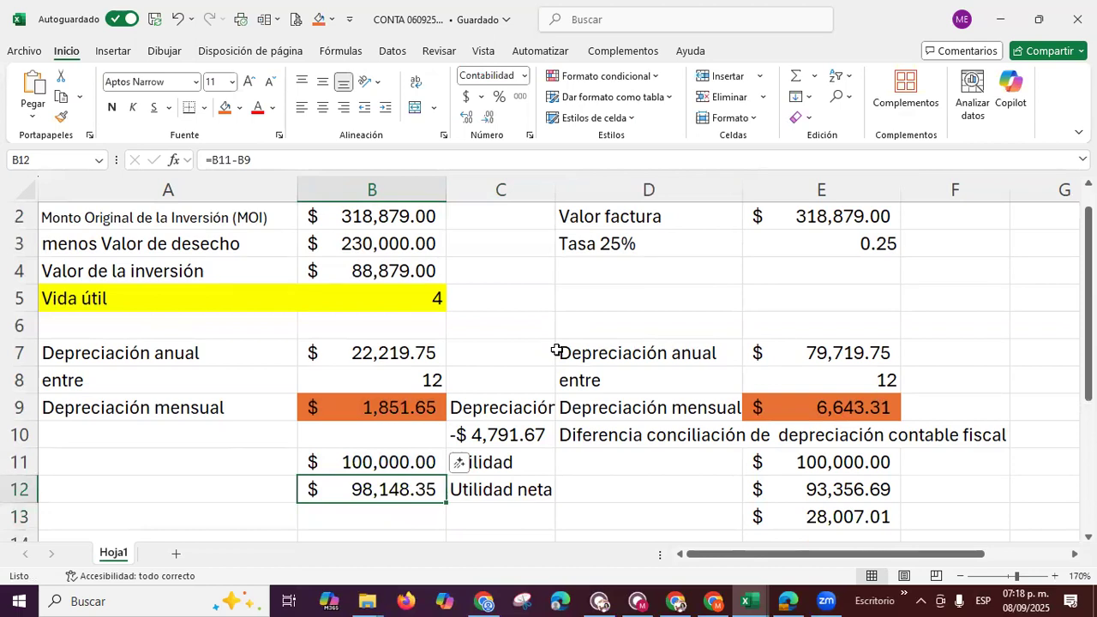
Examine the fiscal net profit formula in E12 for comparison with the accounting one
key(Right)
key(Right)
key(Right)
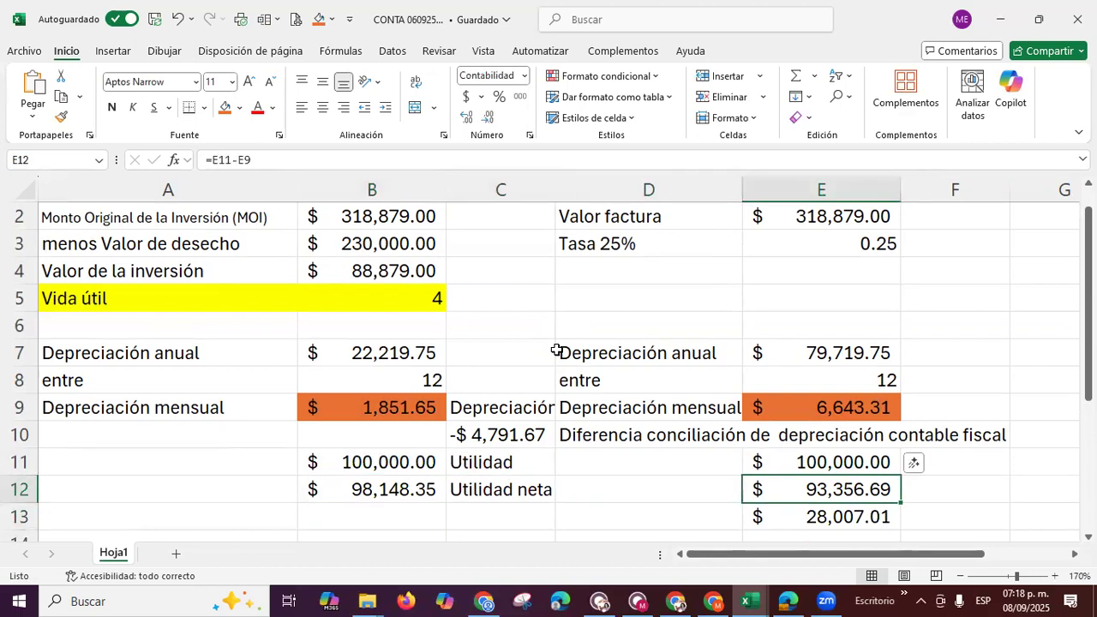
key(F2)
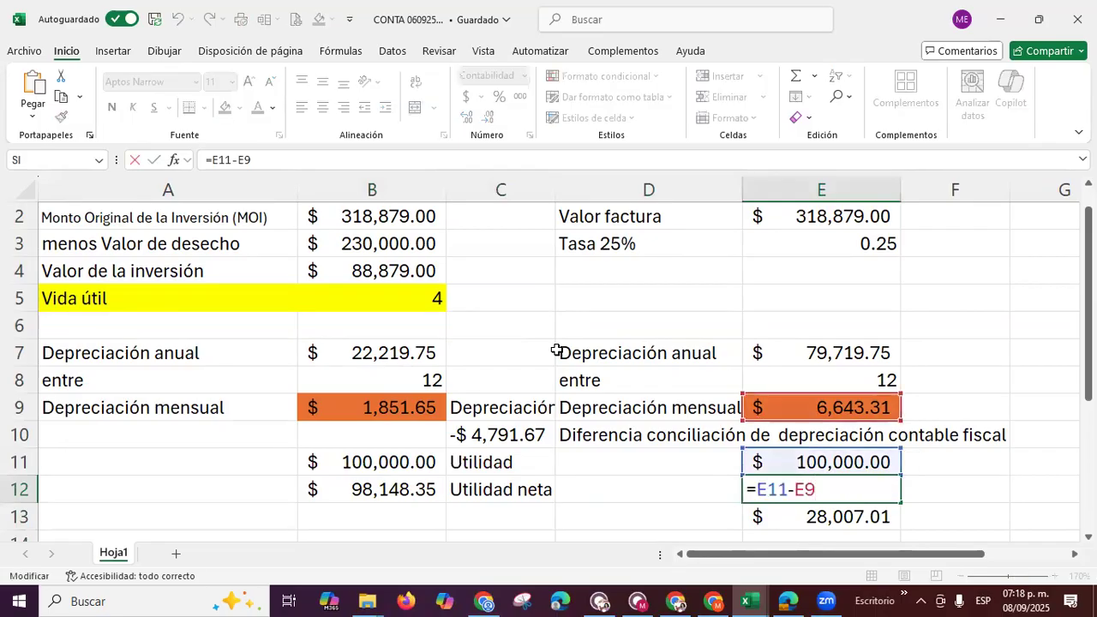
key(Return)
Clear the 30% calculation below the fiscal net profit in E13
key(Return)
key(Up)
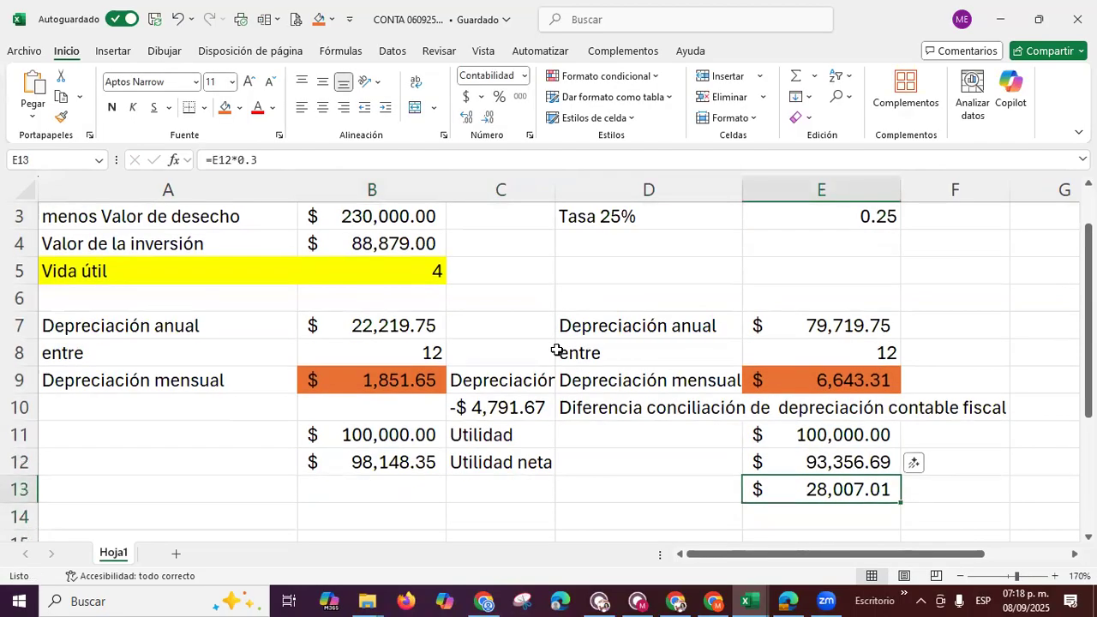
key(Delete)
Enter the formula =E12-B12 in D13 to calculate the difference between fiscal and accounting net profit
key(Up)
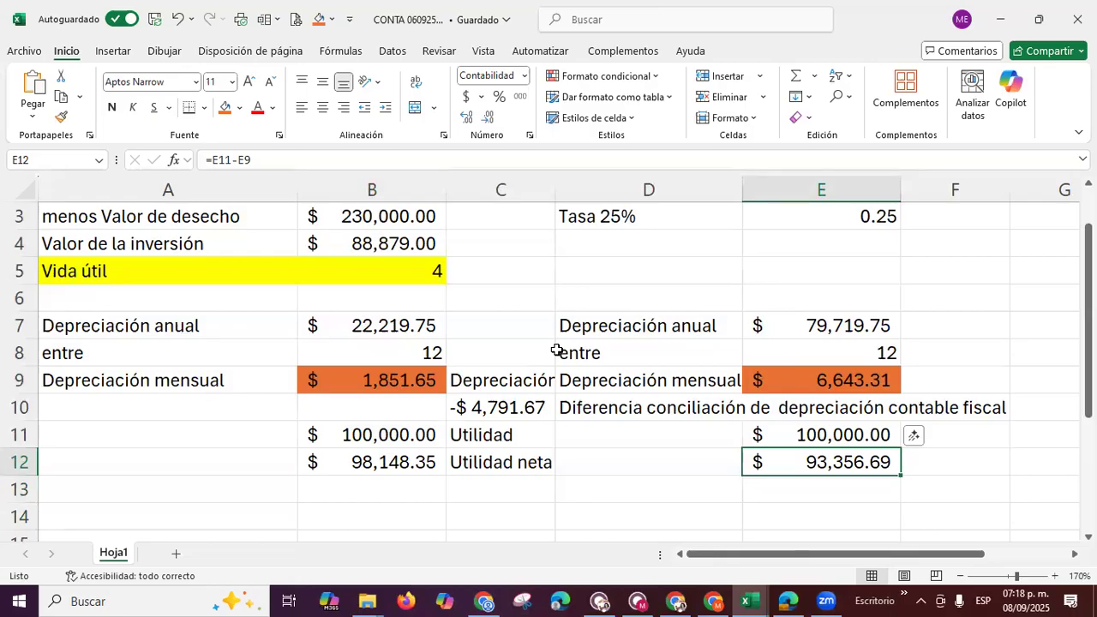
key(Return)
key(Left)
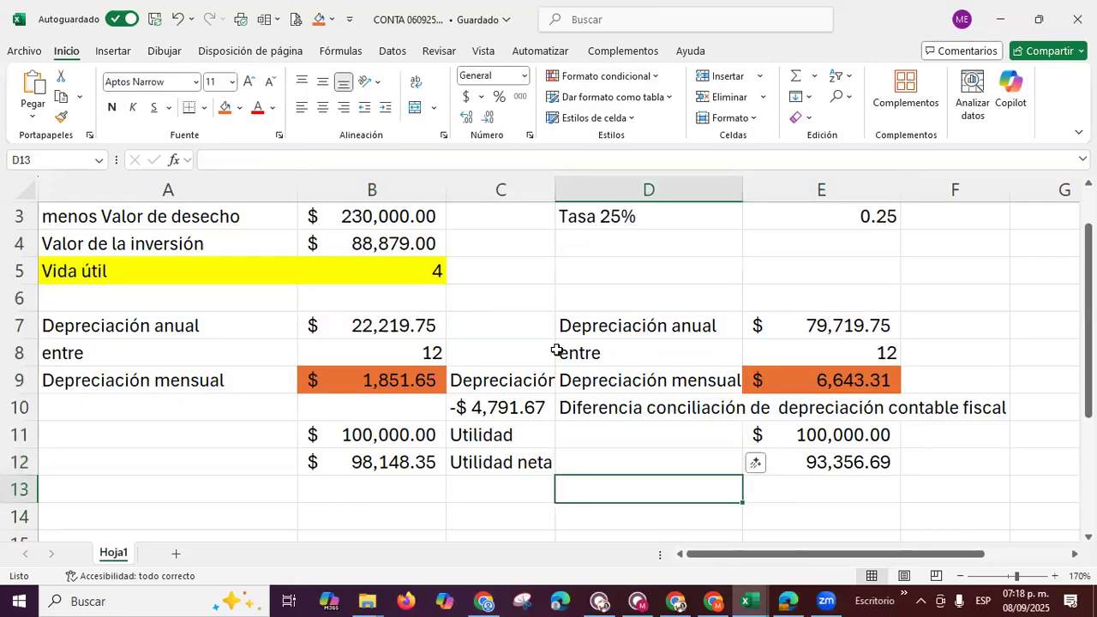
text(=)
key(Up)
key(Right)
text(-)
key(Up)
key(Left)
key(Left)
key(Return)
key(Up)
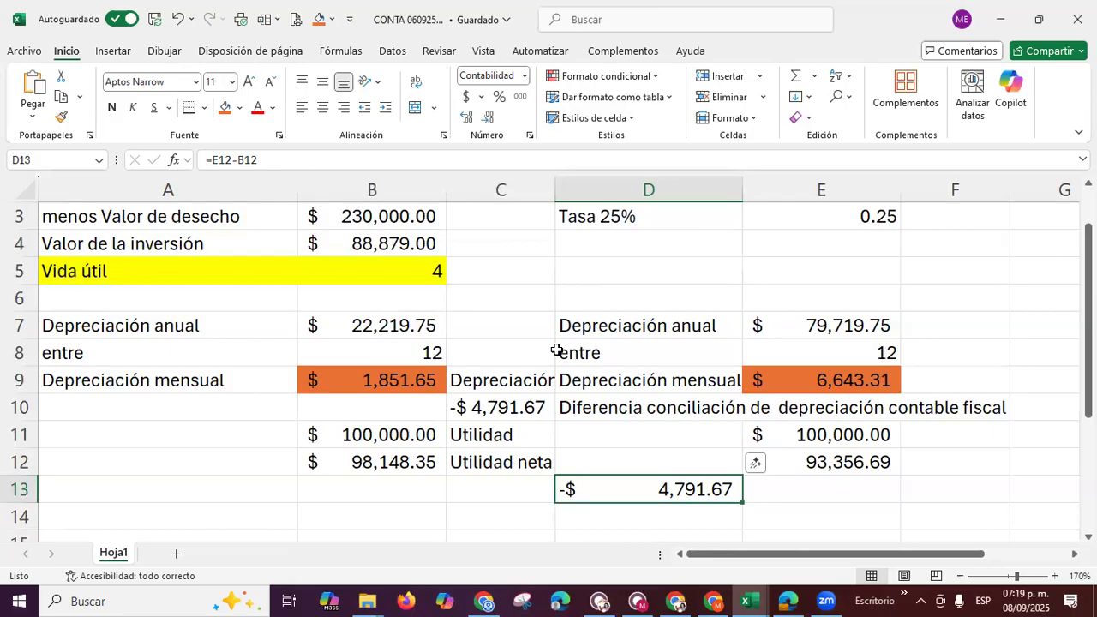
Highlight the accounting net profit in B12 and the fiscal net profit in E12 with a light purple fill
key(Up)
key(Left)
key(Left)
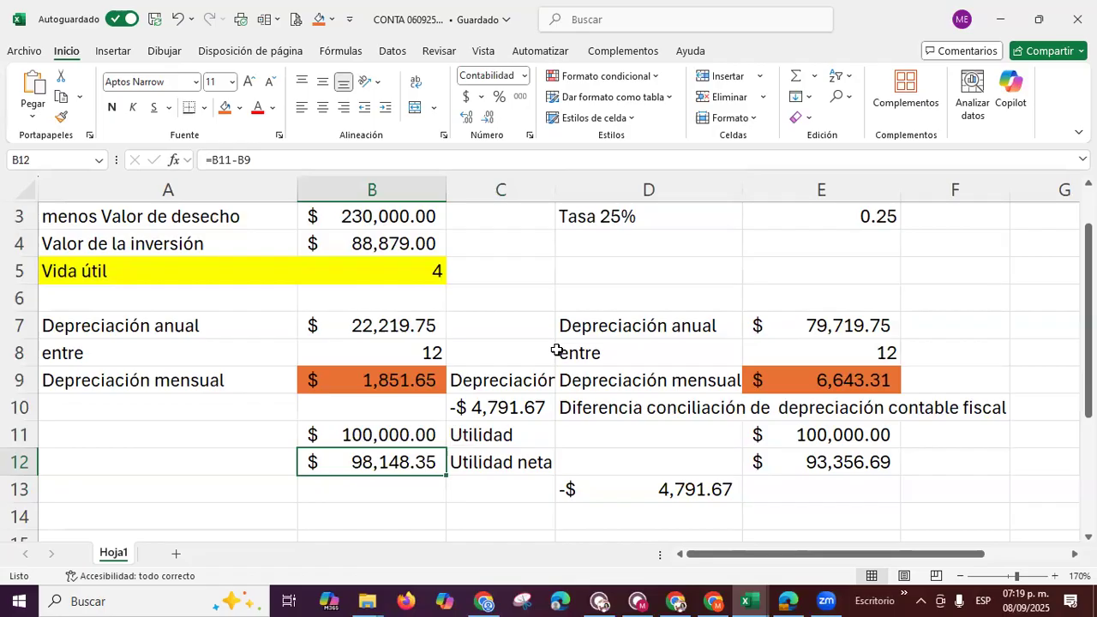
click(239, 108)
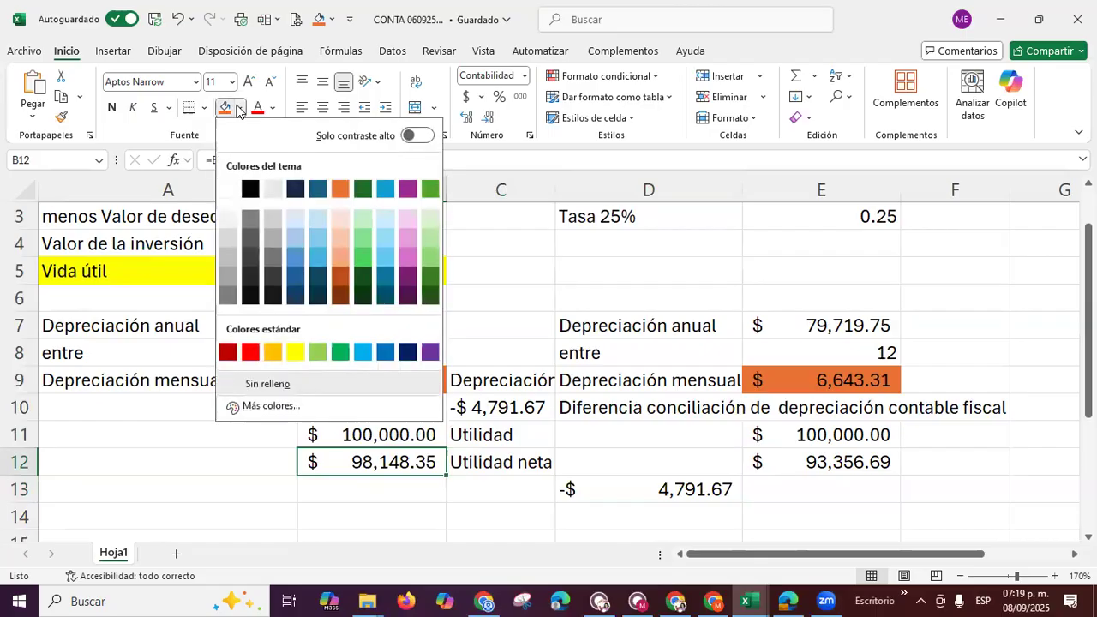
click(407, 235)
click(866, 462)
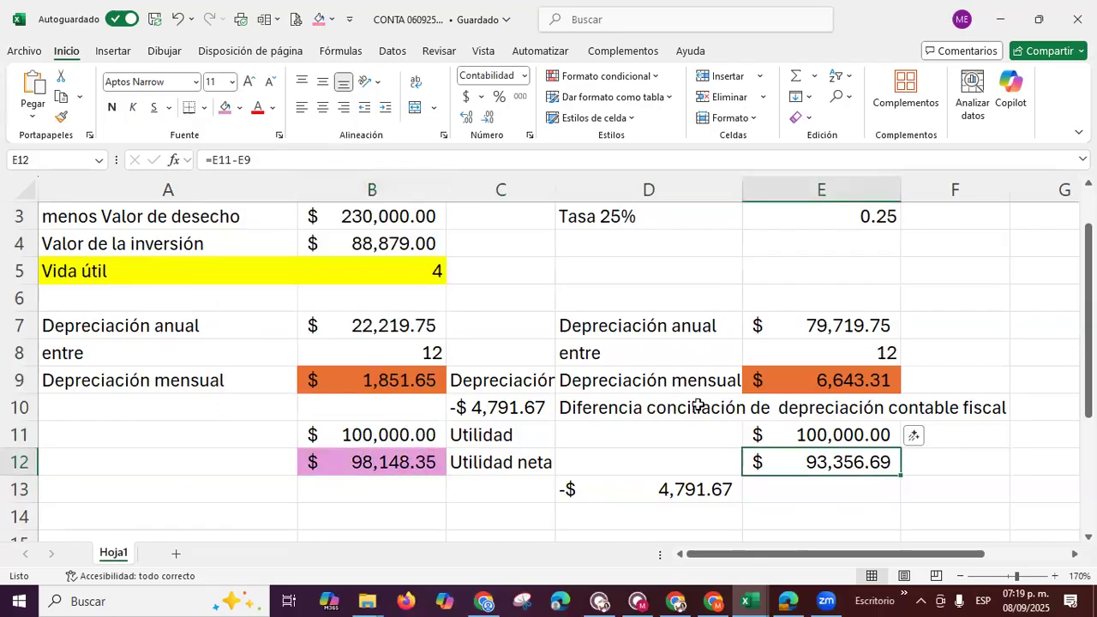
click(224, 108)
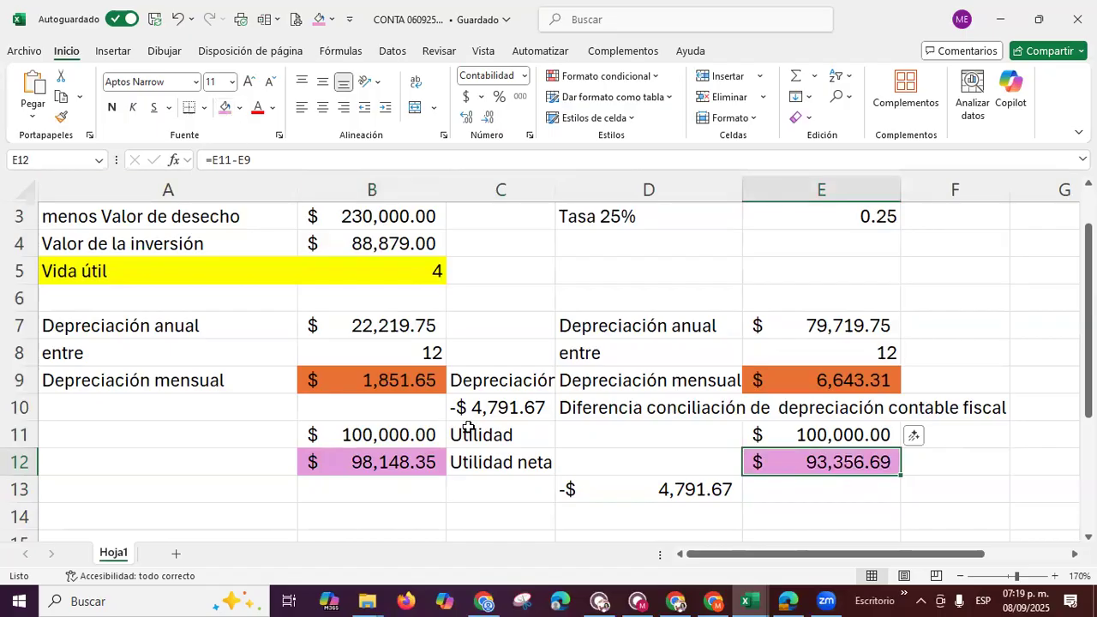
Review the cells below the fiscal net profit and the difference formula in D13
click(381, 511)
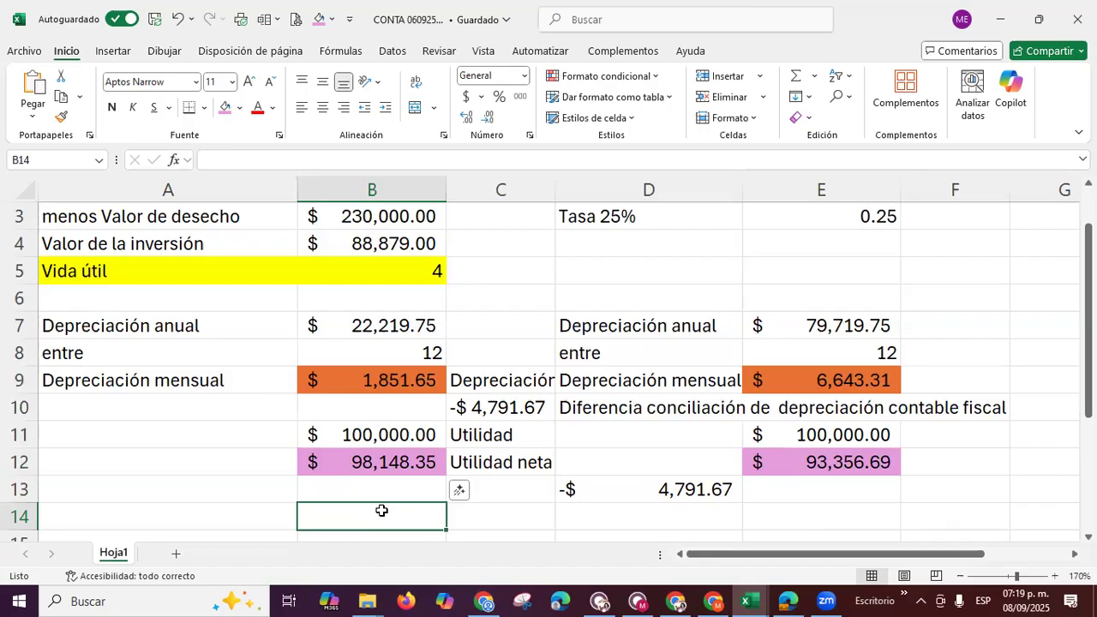
key(Right)
key(Right)
key(Right)
key(Up)
key(Up)
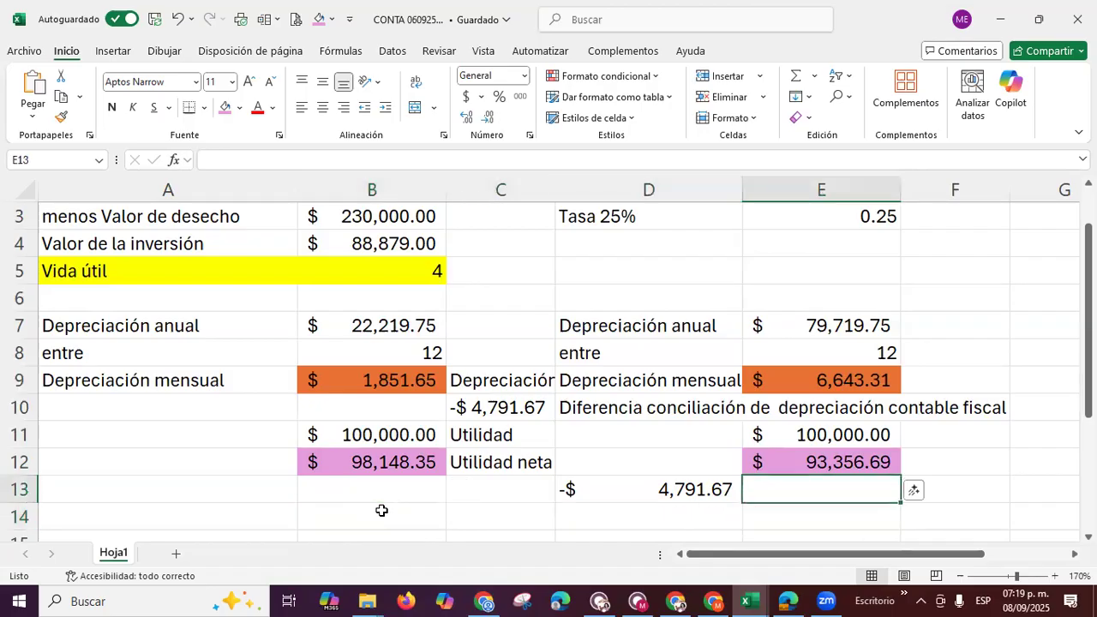
key(Down)
key(Left)
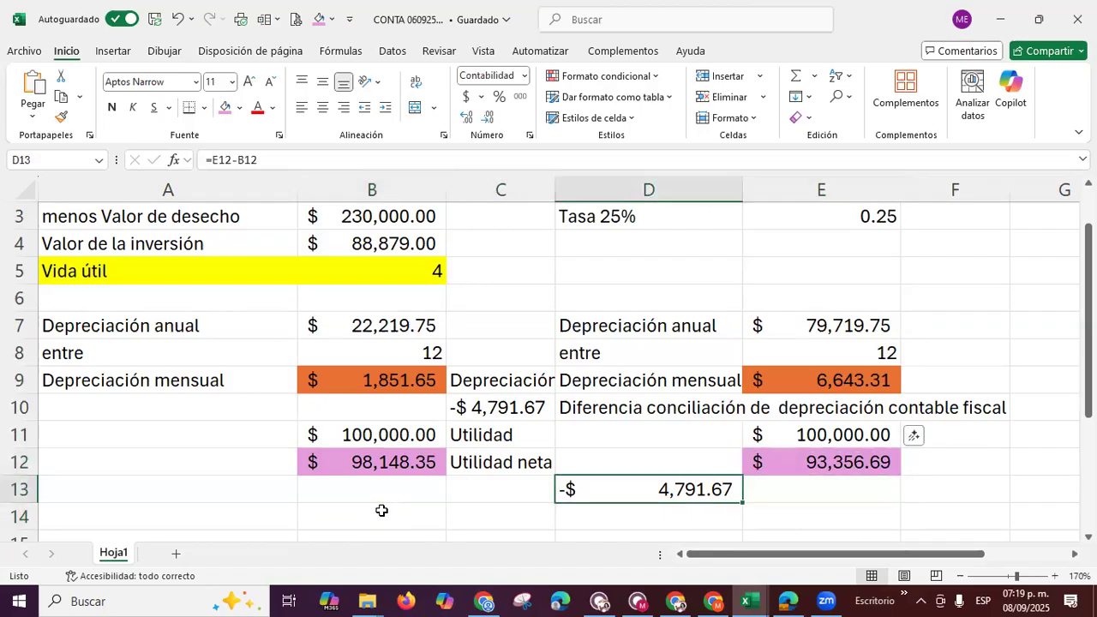
Enter 981 in B13 below the accounting net profit
key(Left)
key(Left)
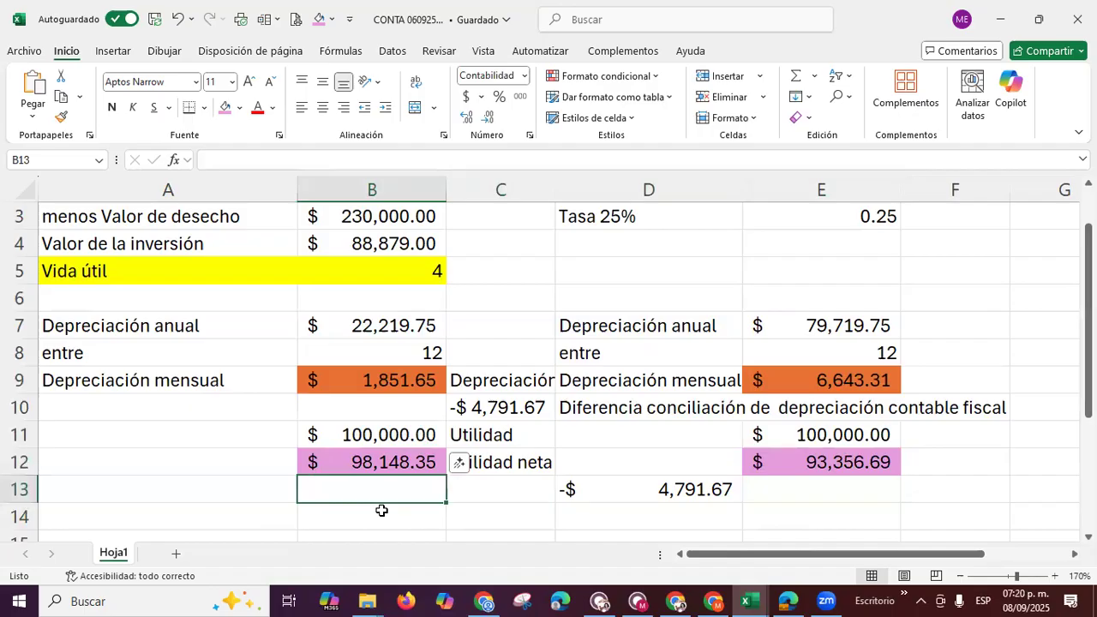
text(980)
key(BackSpace)
text(1)
key(Return)
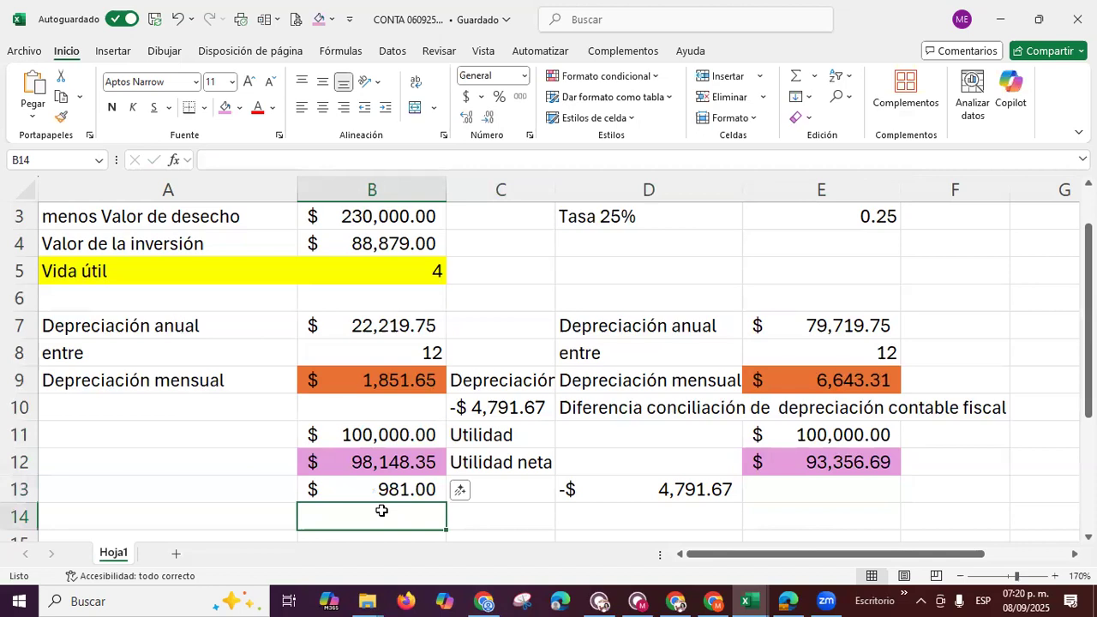
Enter 933 in E13 below the fiscal net profit
key(Up)
key(Right)
key(Right)
key(Right)
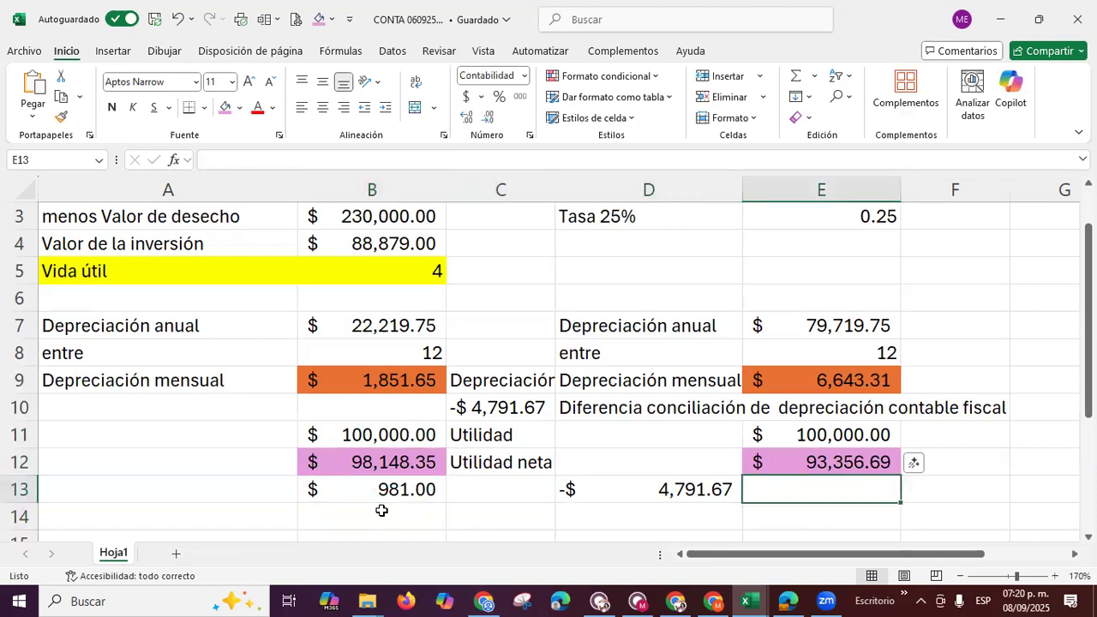
text(933)
key(Return)
key(Up)
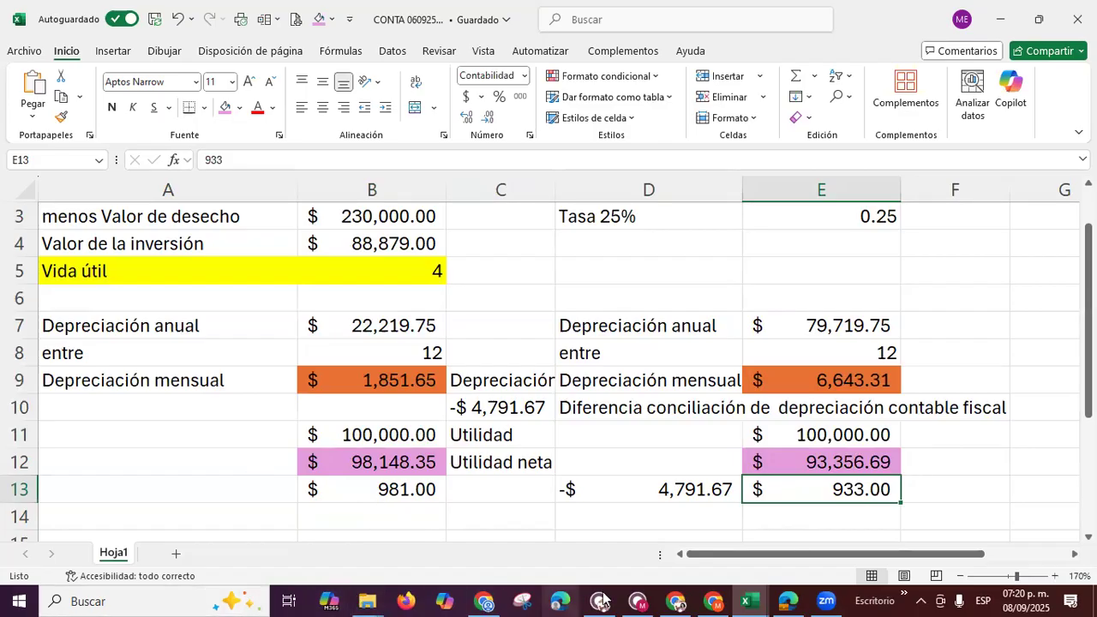
Switch to the accounting textbook PDF in Edge and read on to the maximum fiscal depreciation percentages on page 29
click(785, 599)
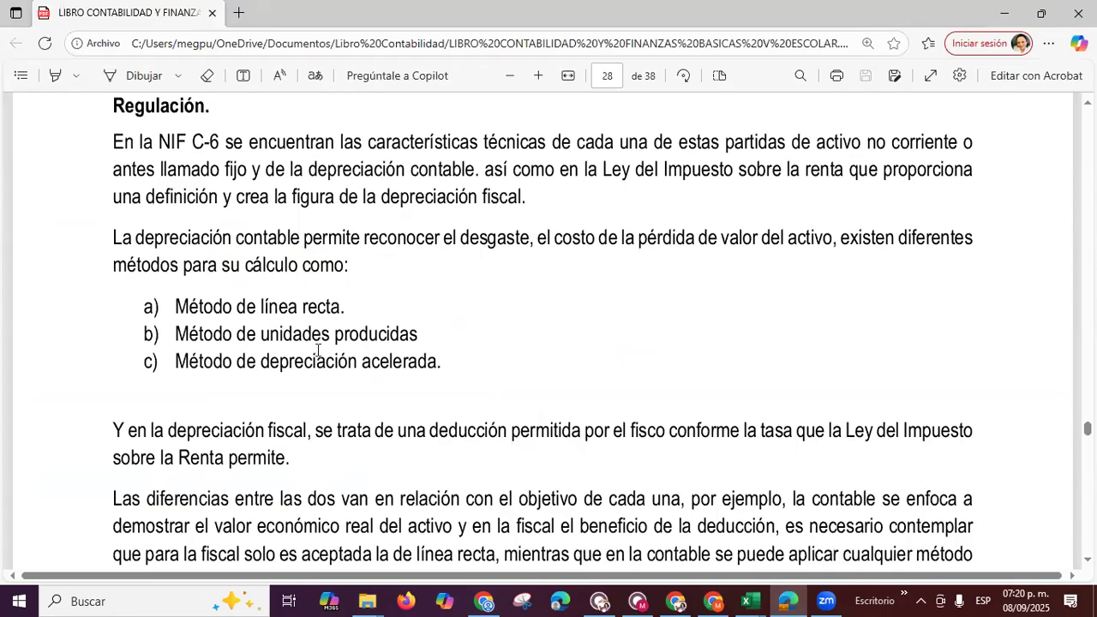
scroll(308, 363, down, 5)
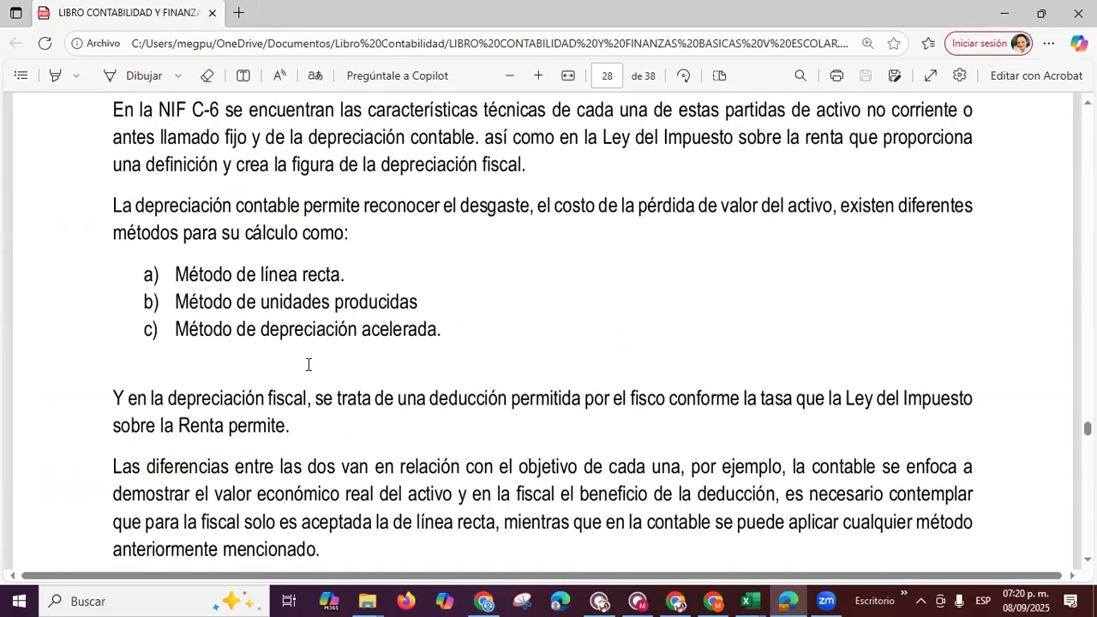
scroll(309, 363, down, 10)
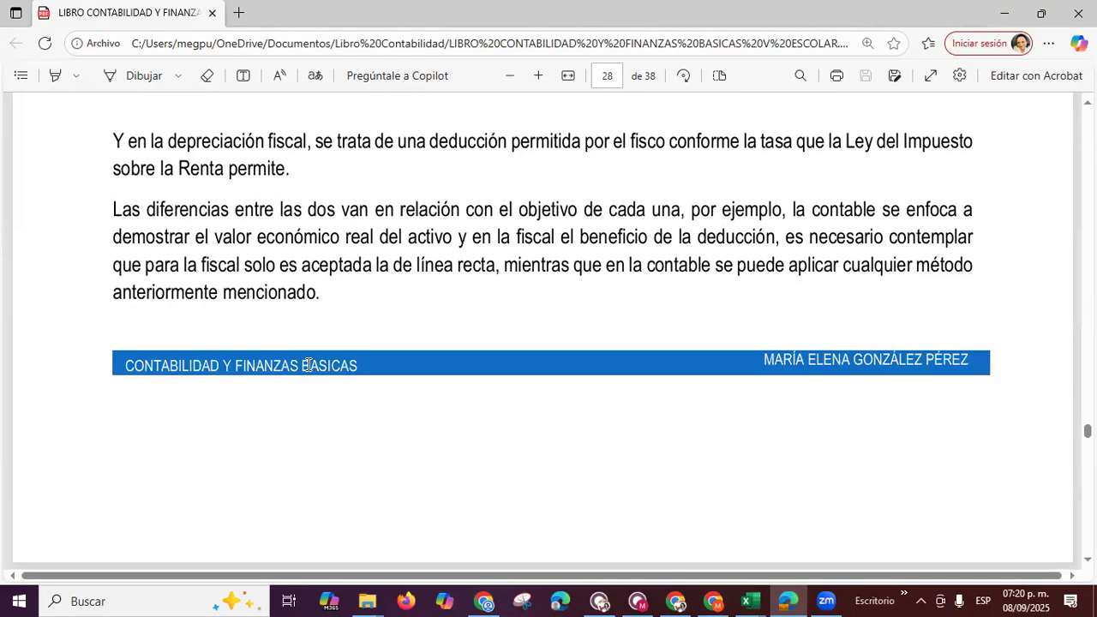
scroll(308, 363, down, 4)
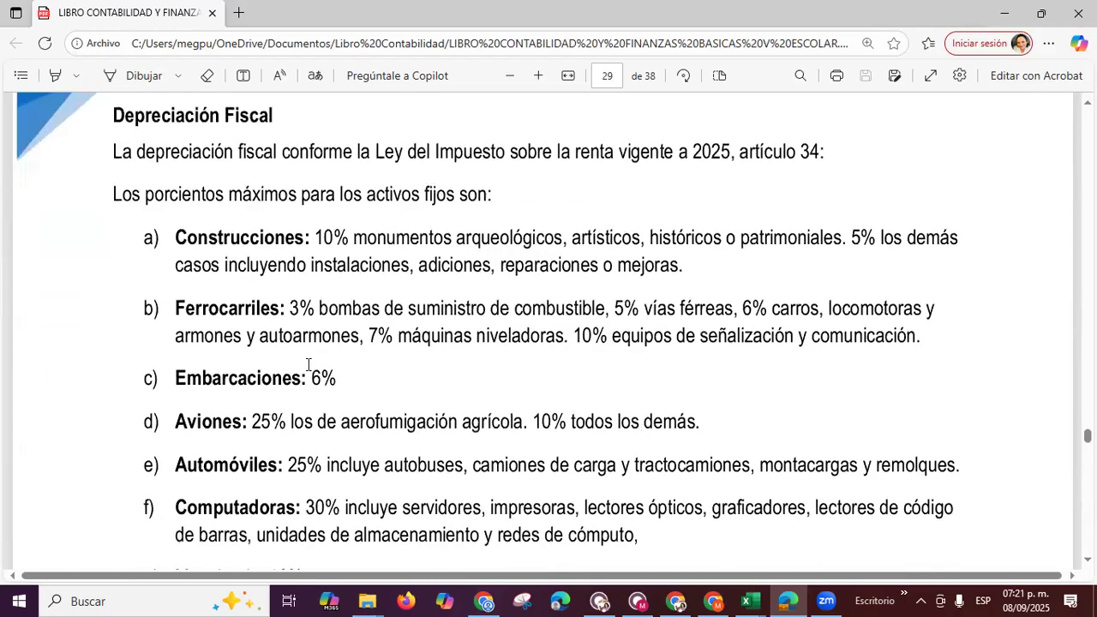
scroll(308, 363, down, 1)
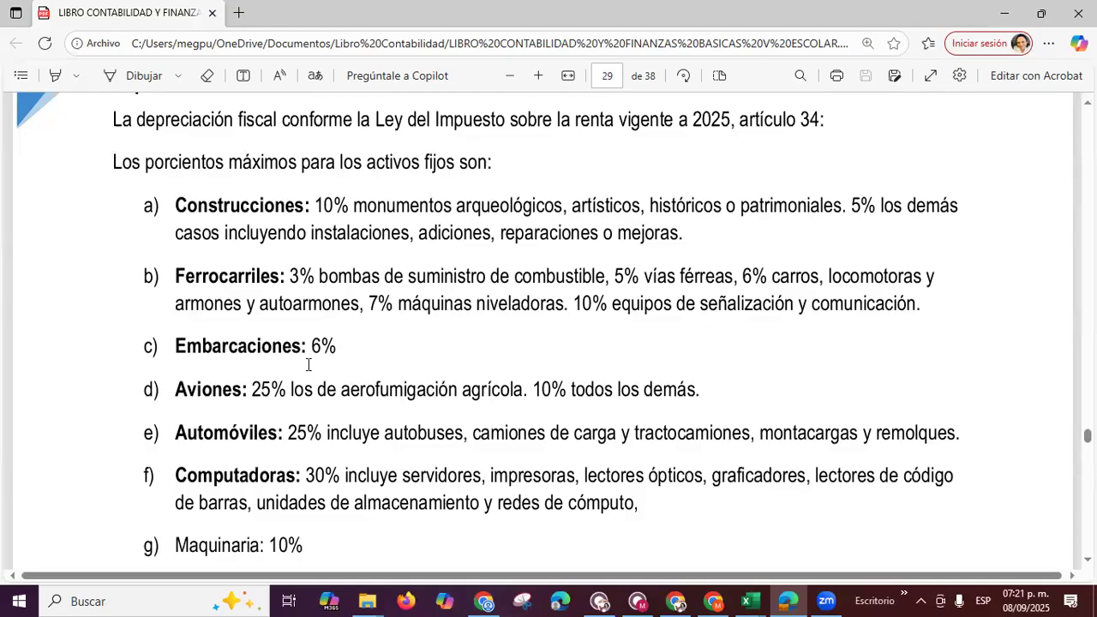
Find and open the Windows Calculator, and move it clear of the beginning of the percentage list
click(155, 600)
text(c)
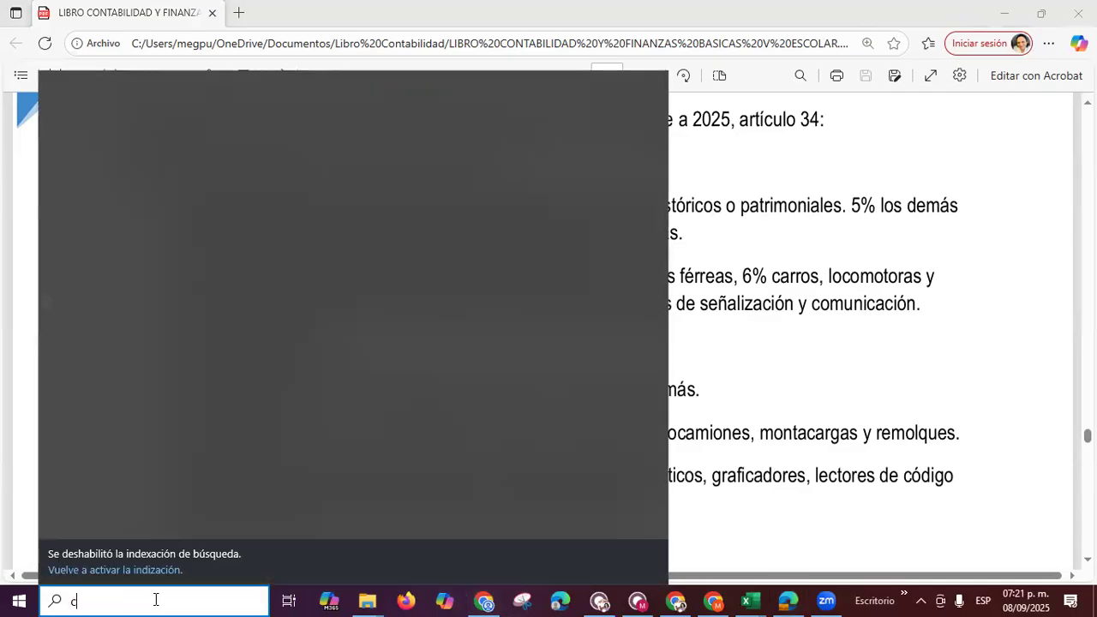
text(al)
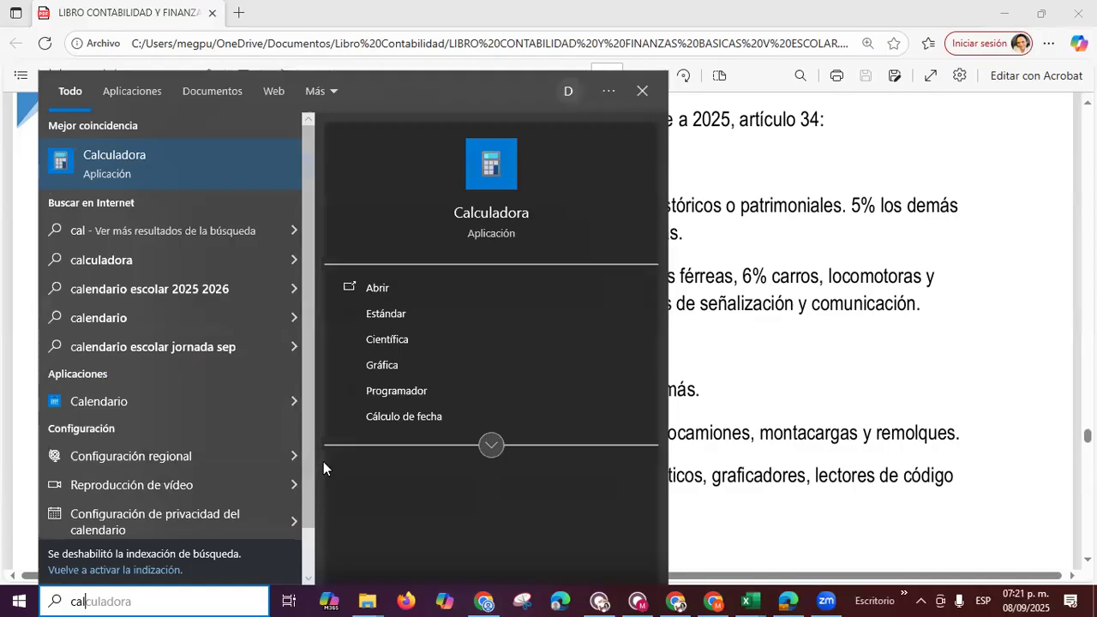
click(377, 288)
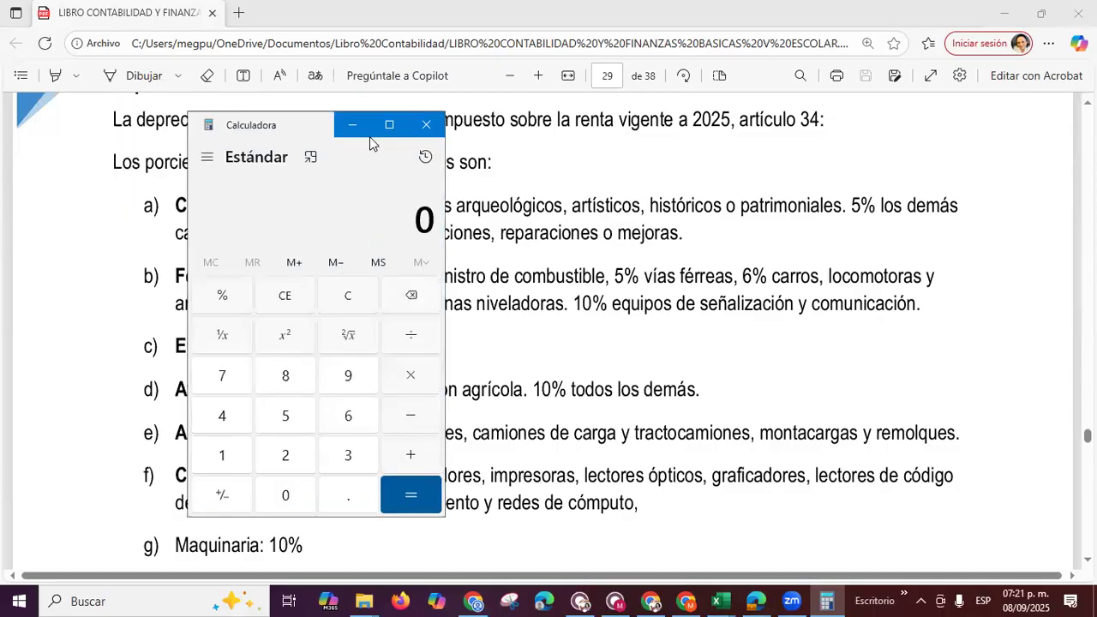
drag(370, 136, 702, 101)
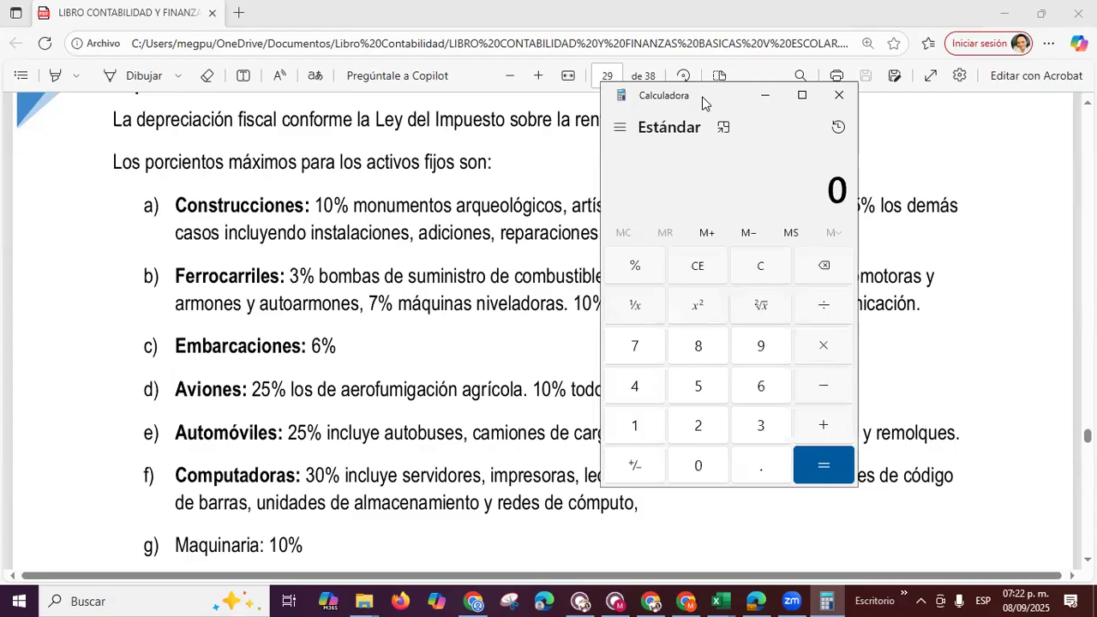
Calculate 100 ÷ 10 in the calculator, and minimize it to return to the textbook page
text(100)
key(slash)
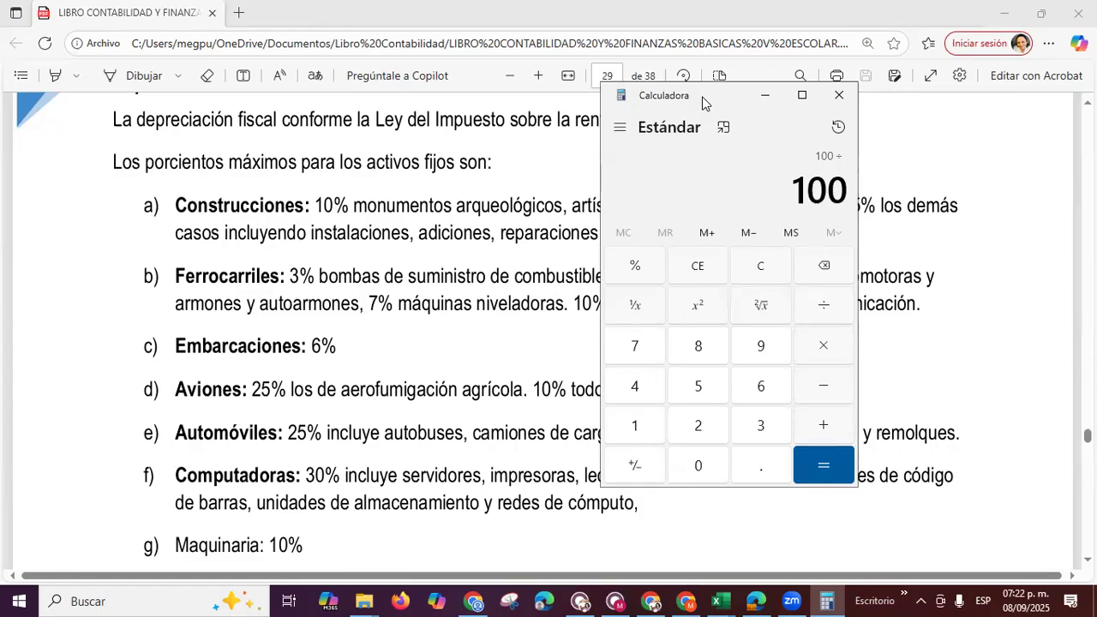
text(10)
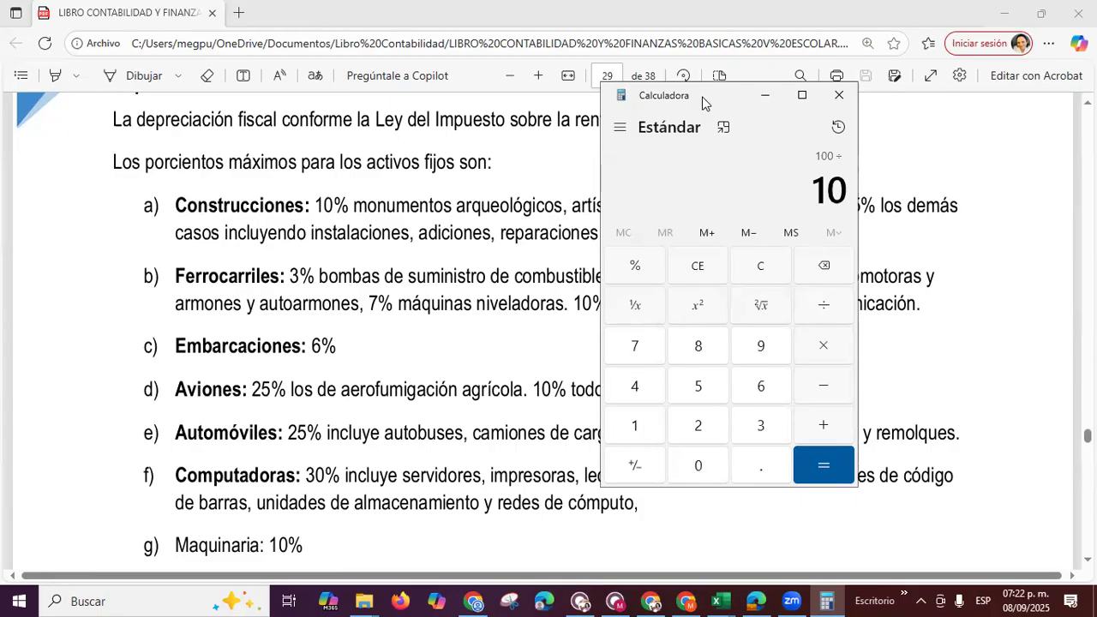
key(Return)
click(766, 95)
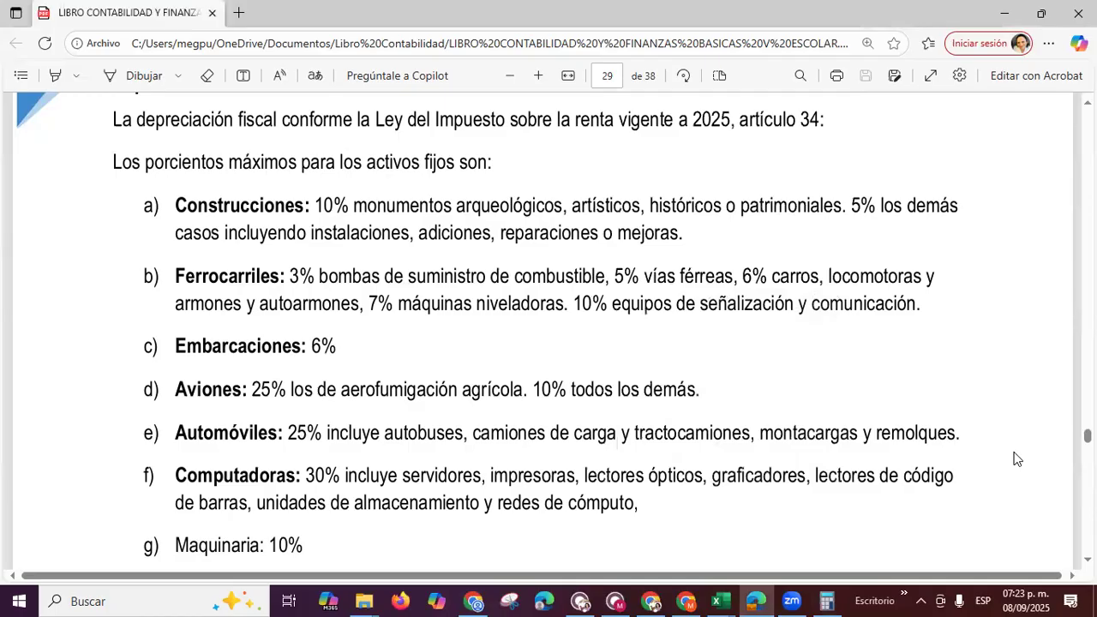
Skim the textbook's depreciation unit, from the non-current asset definition on page 28 through the alternative methods to the asset write-off paragraph on page 31
scroll(549, 331, down, 5)
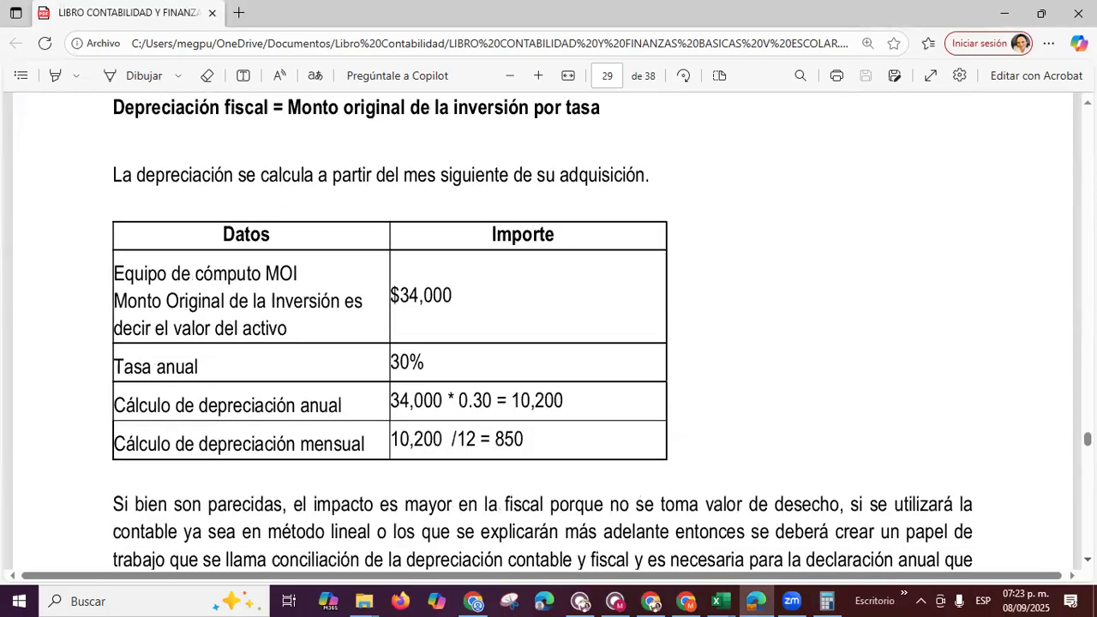
scroll(549, 331, up, 10)
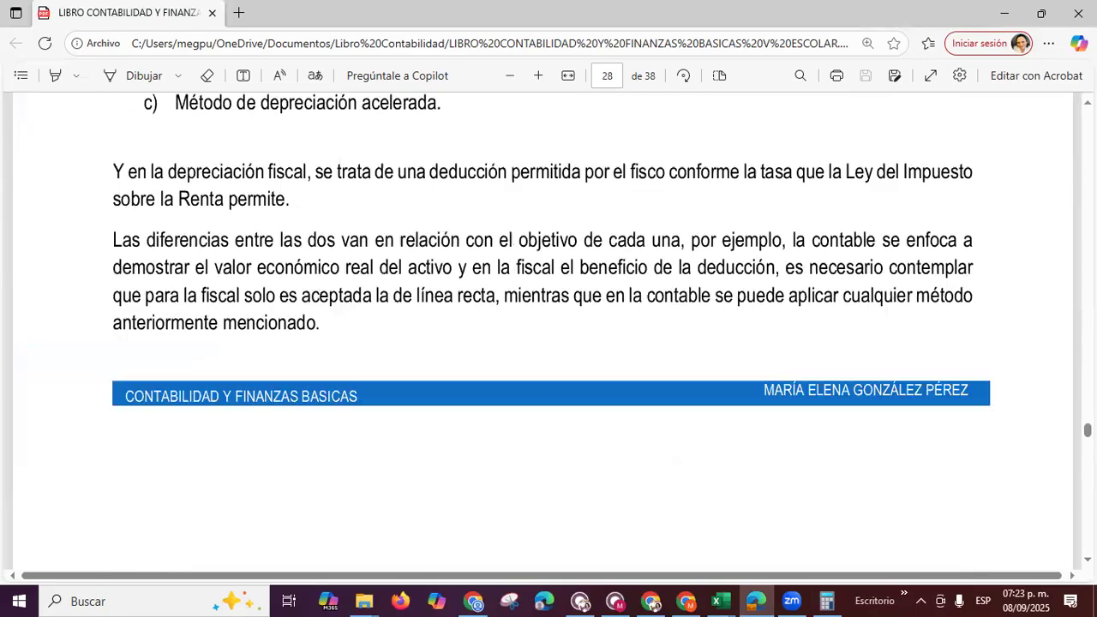
scroll(549, 331, up, 12)
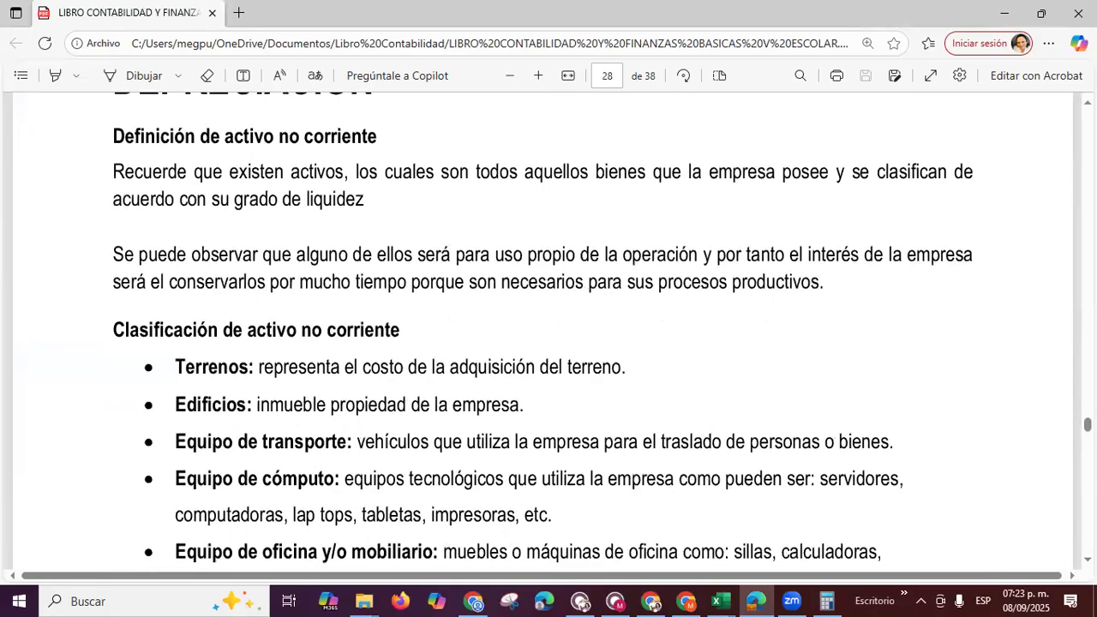
scroll(548, 331, down, 12)
scroll(548, 331, down, 10)
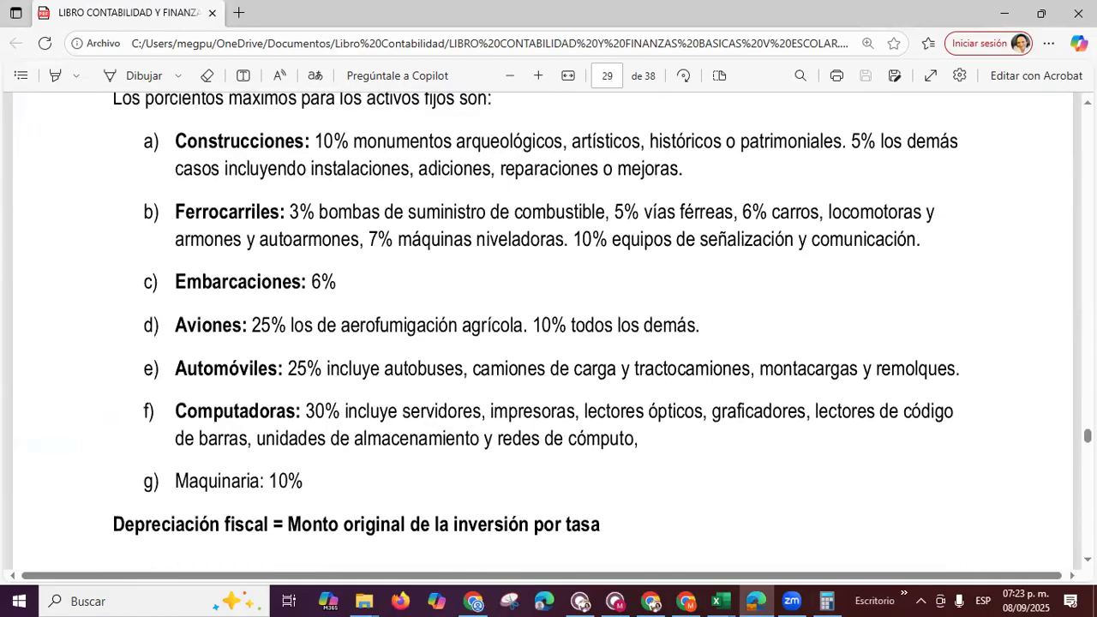
scroll(548, 331, down, 10)
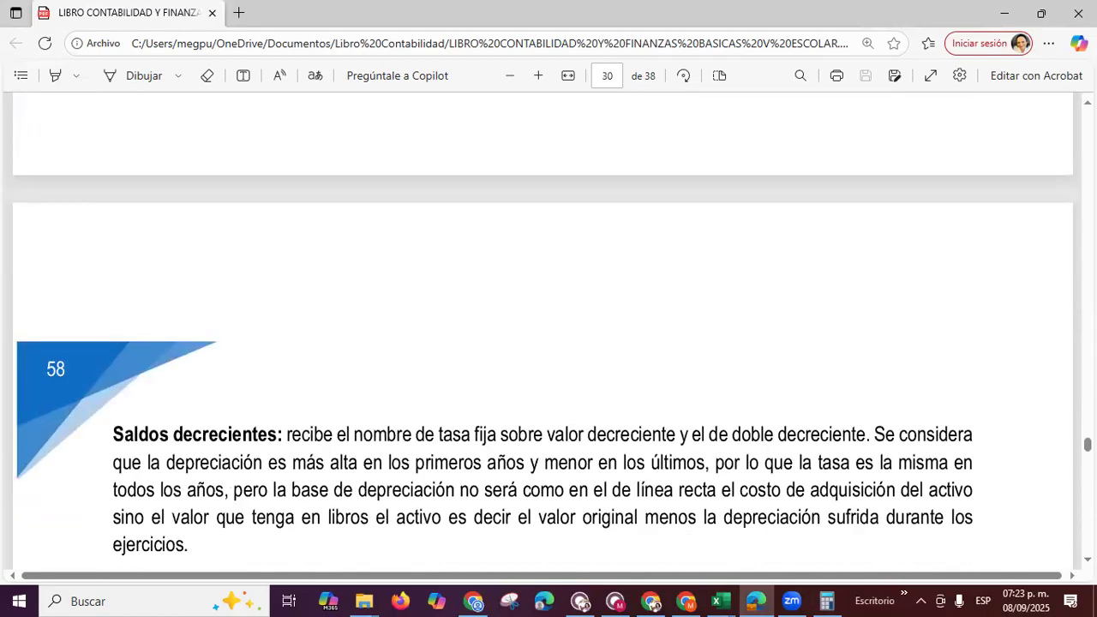
scroll(548, 331, down, 5)
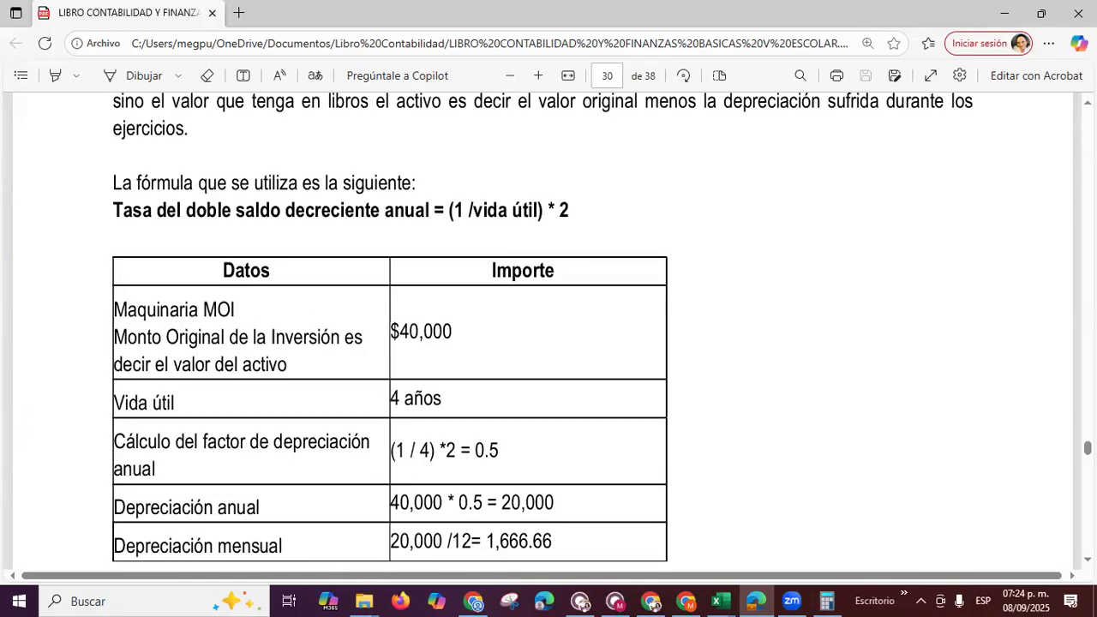
scroll(548, 331, down, 5)
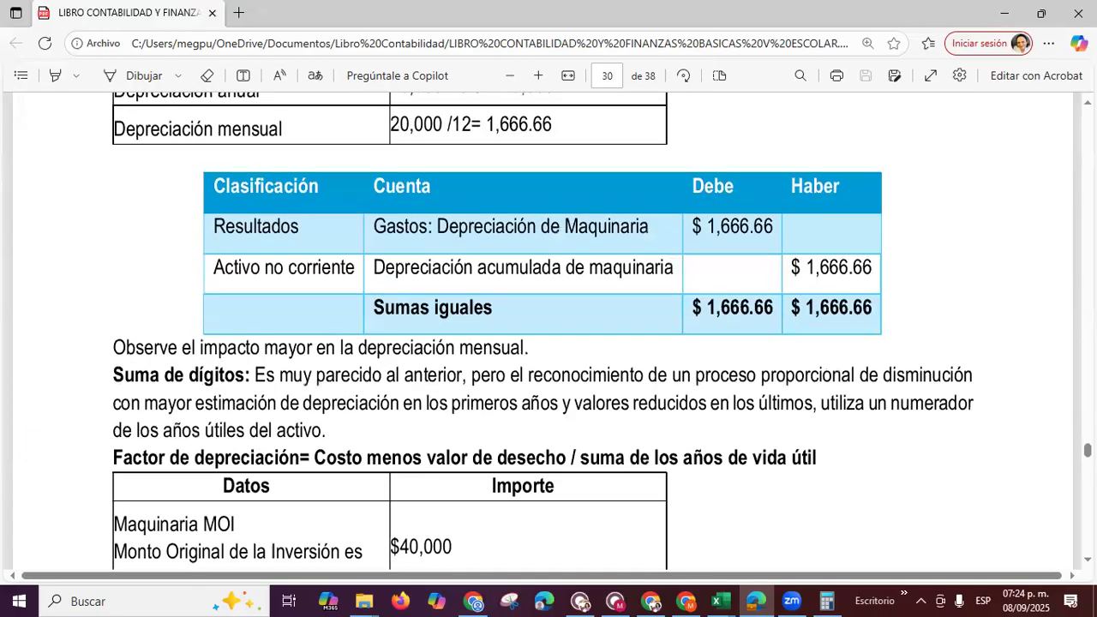
scroll(548, 331, down, 5)
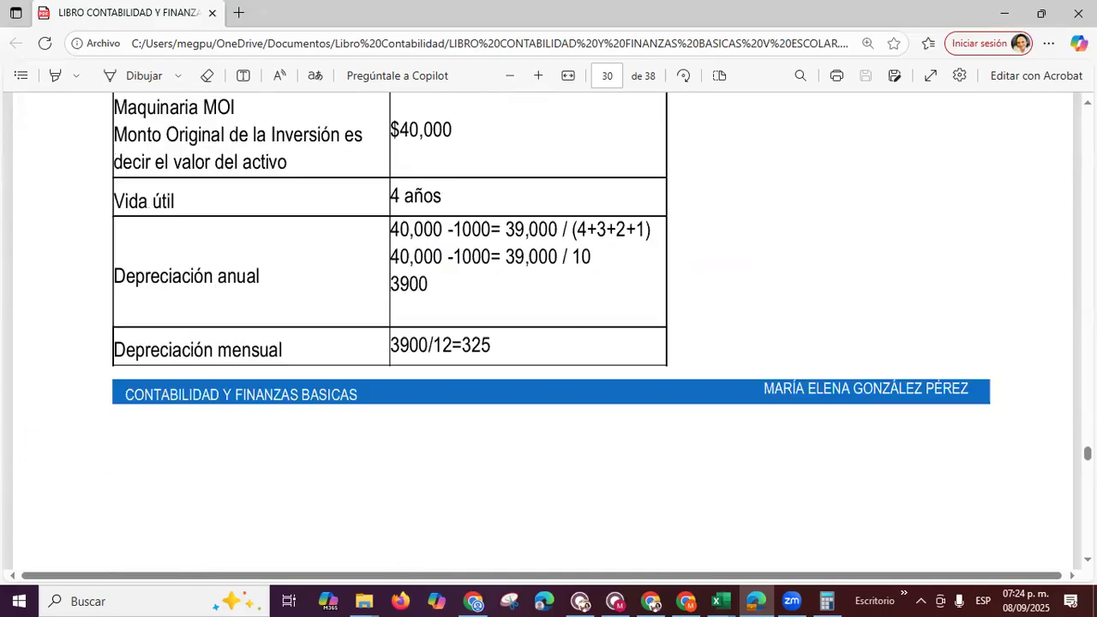
scroll(548, 331, down, 5)
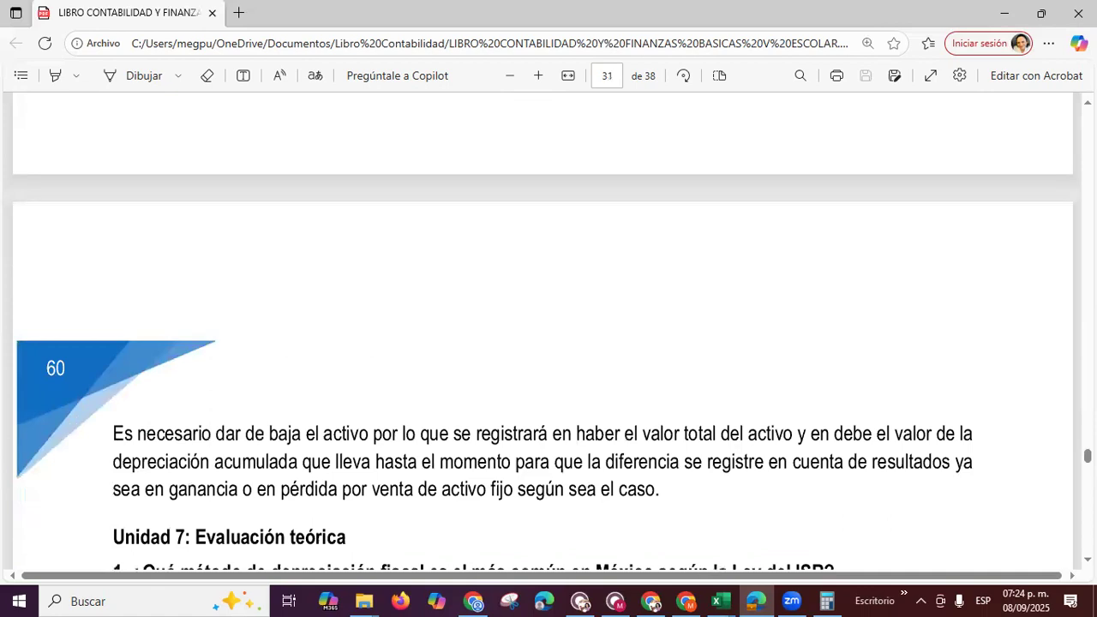
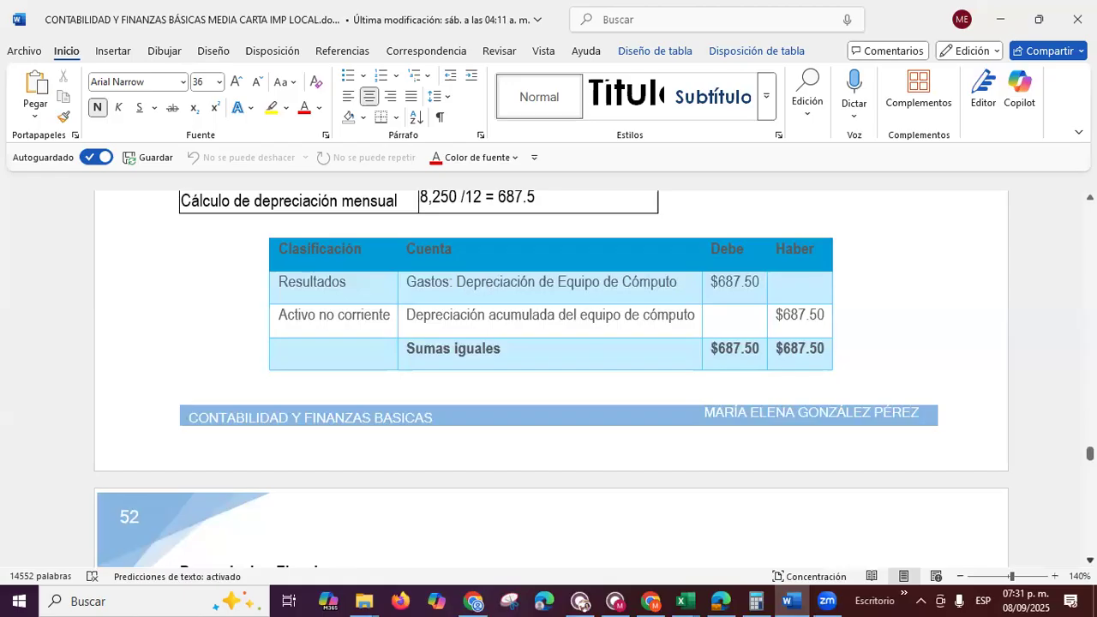
Read the Word version from the accounting depreciation entry to the computer equipment fiscal example, placing the cursor at its annual and monthly calculations
scroll(736, 399, down, 1)
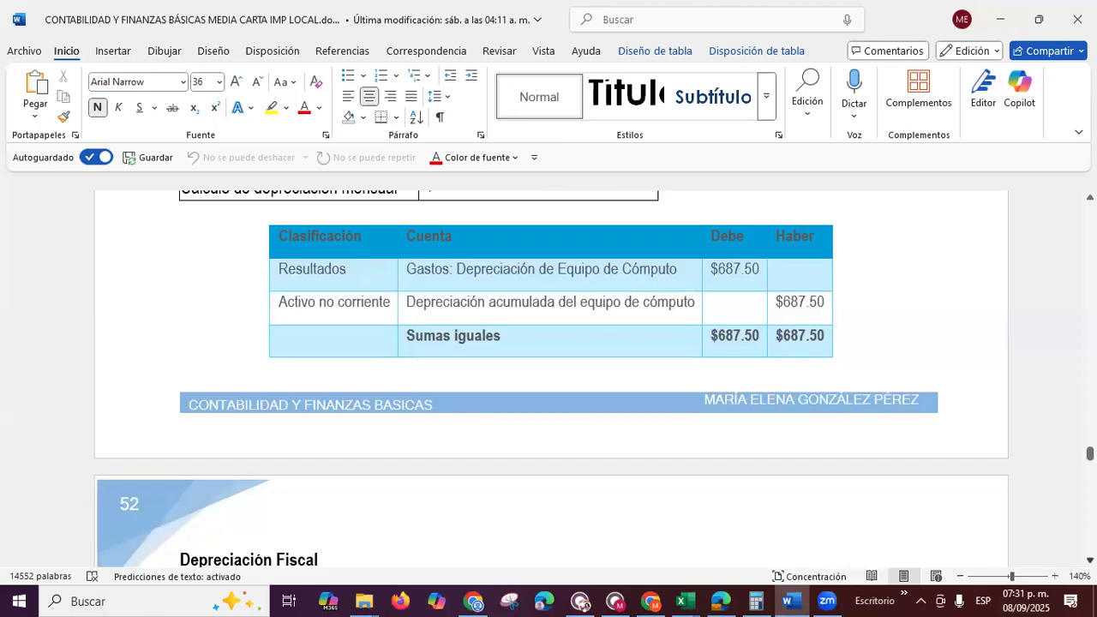
scroll(552, 379, down, 5)
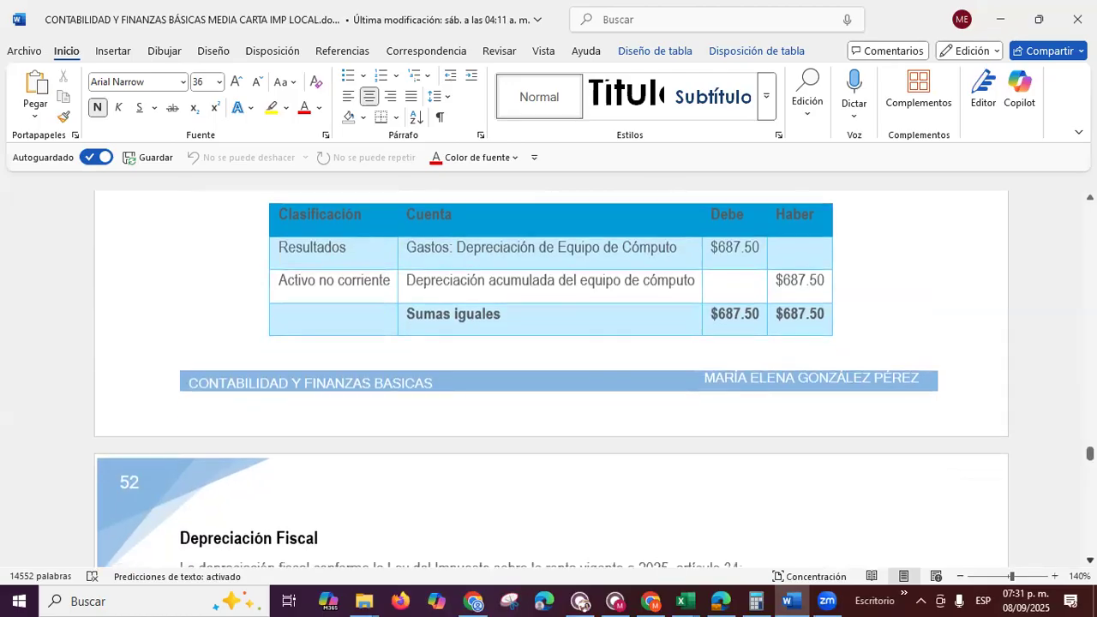
scroll(431, 360, down, 5)
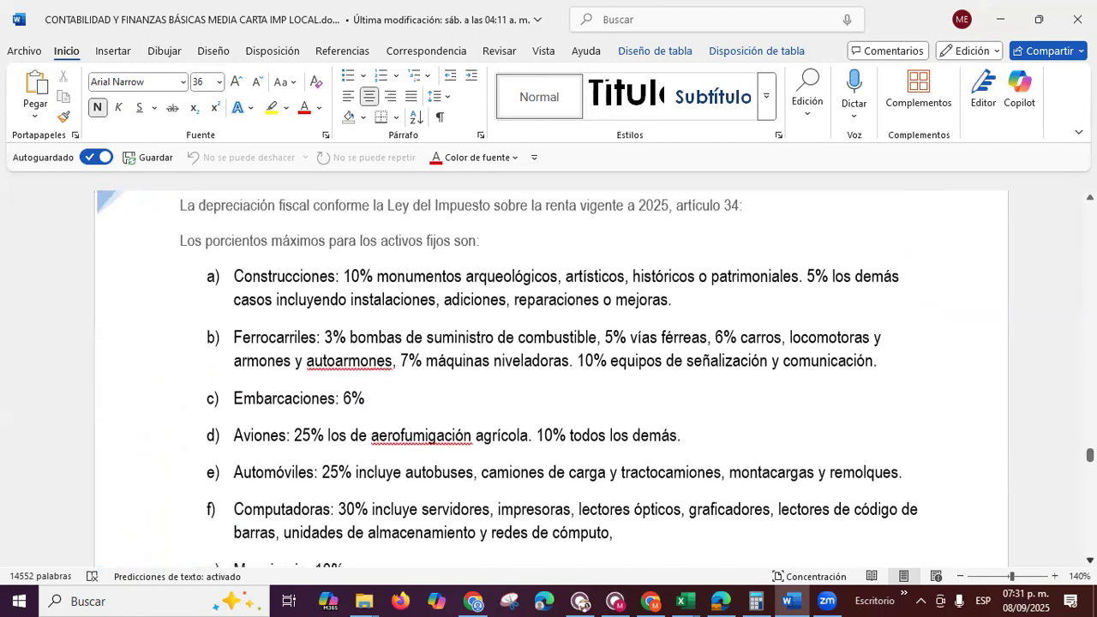
scroll(431, 360, down, 7)
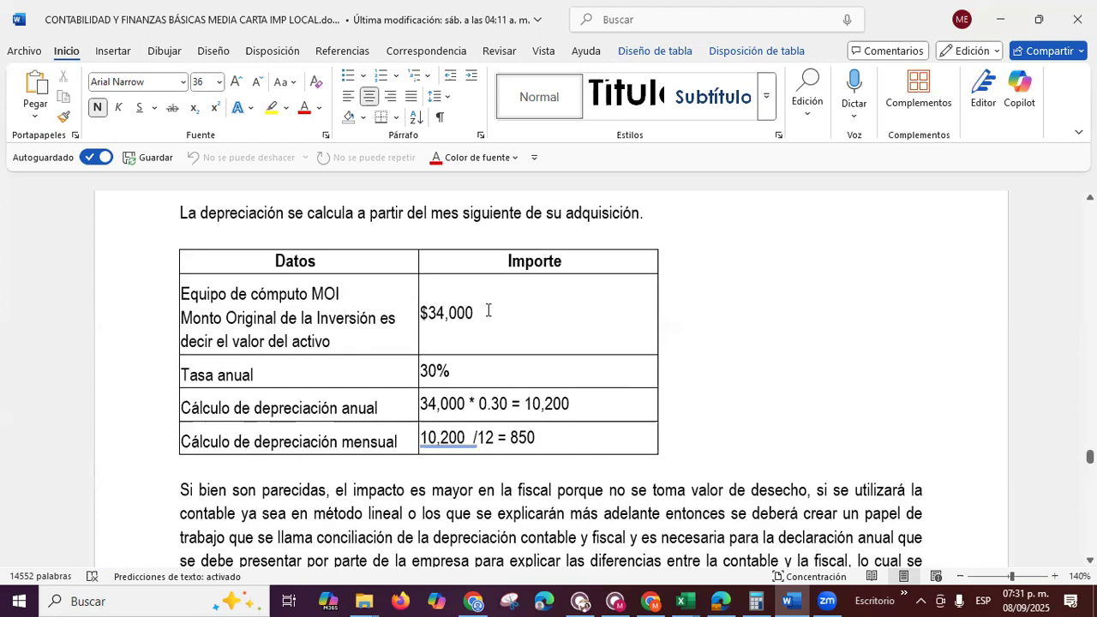
click(572, 403)
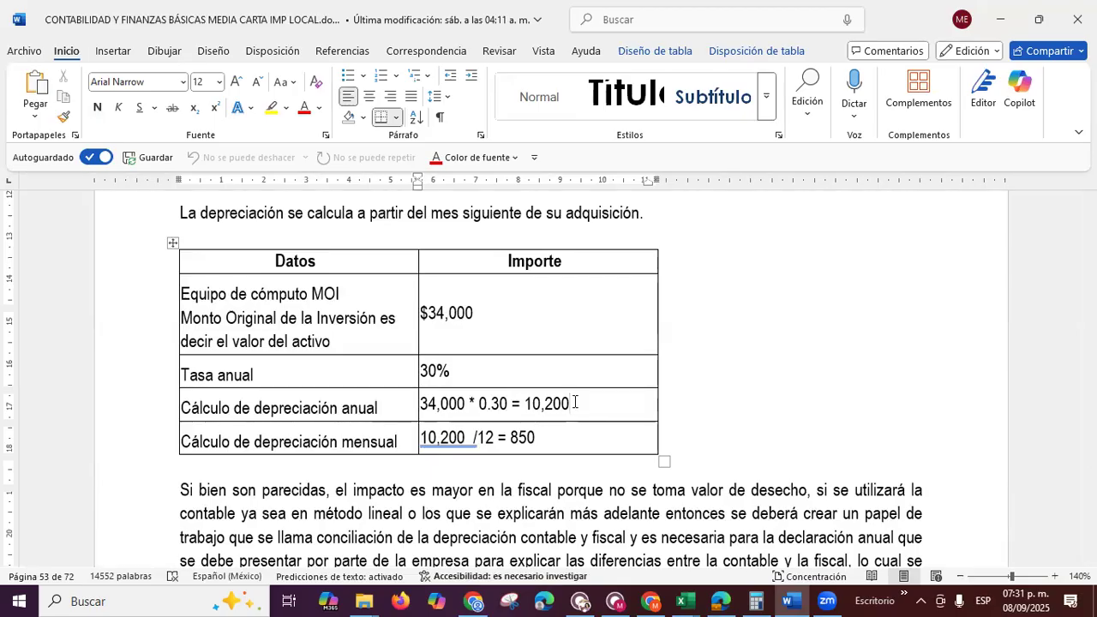
click(558, 440)
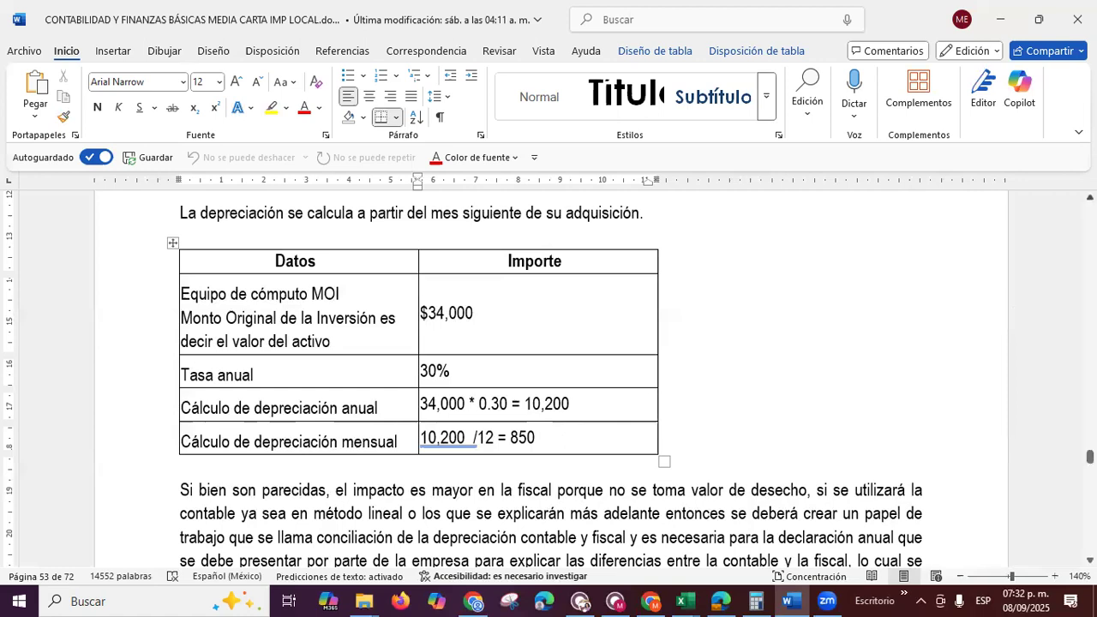
Go back to the list of maximum fiscal depreciation percentages for fixed assets and review it from Construcciones to Maquinaria
scroll(548, 377, up, 3)
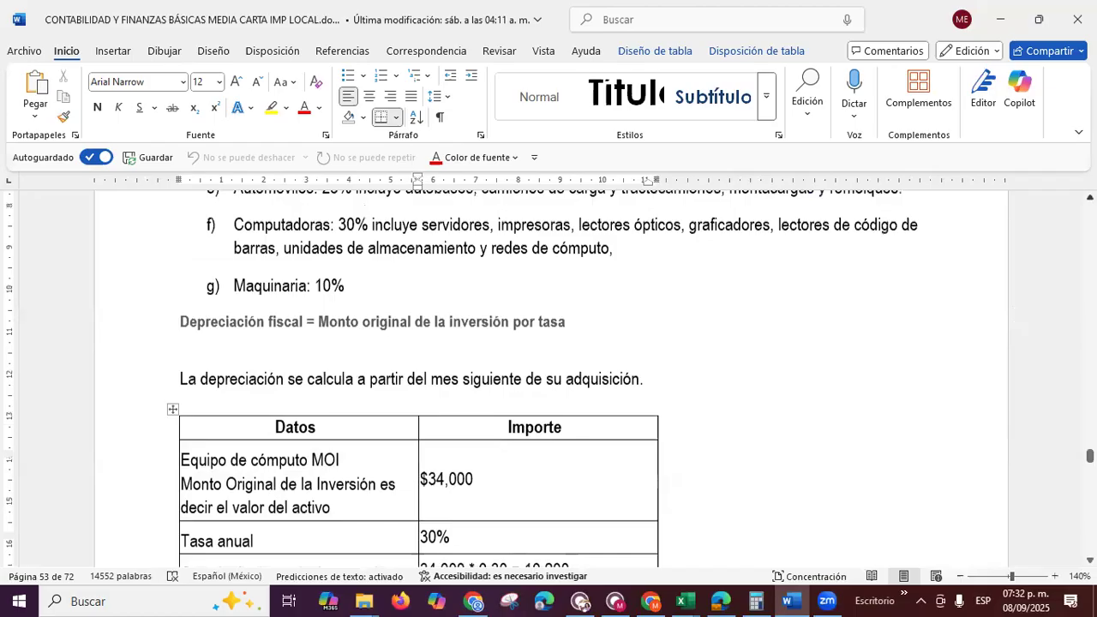
scroll(431, 274, up, 2)
scroll(549, 377, up, 2)
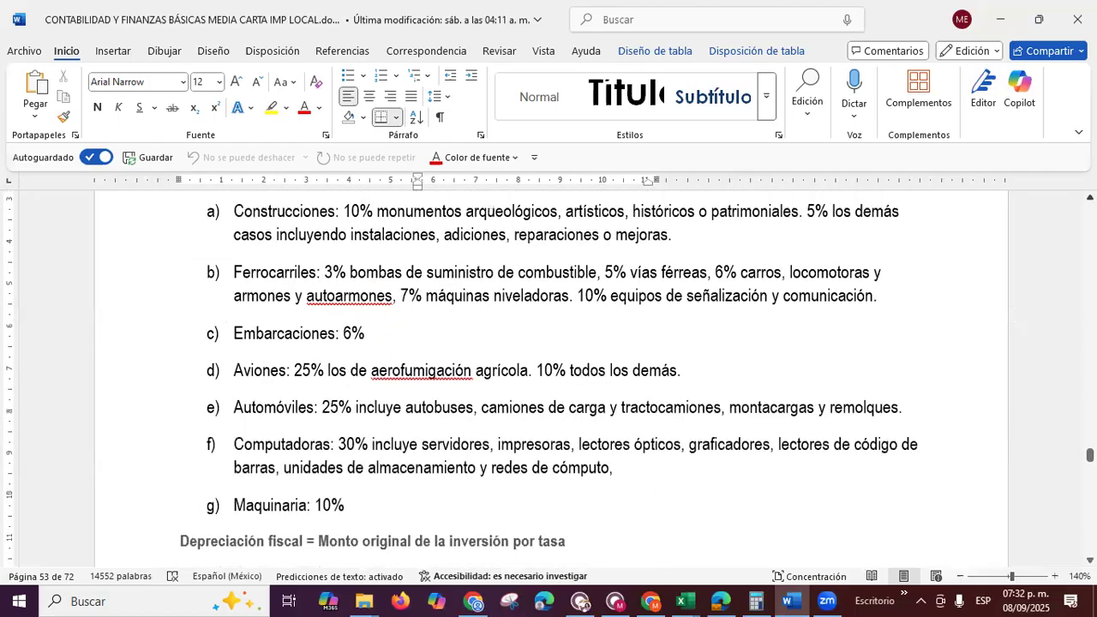
scroll(432, 373, up, 1)
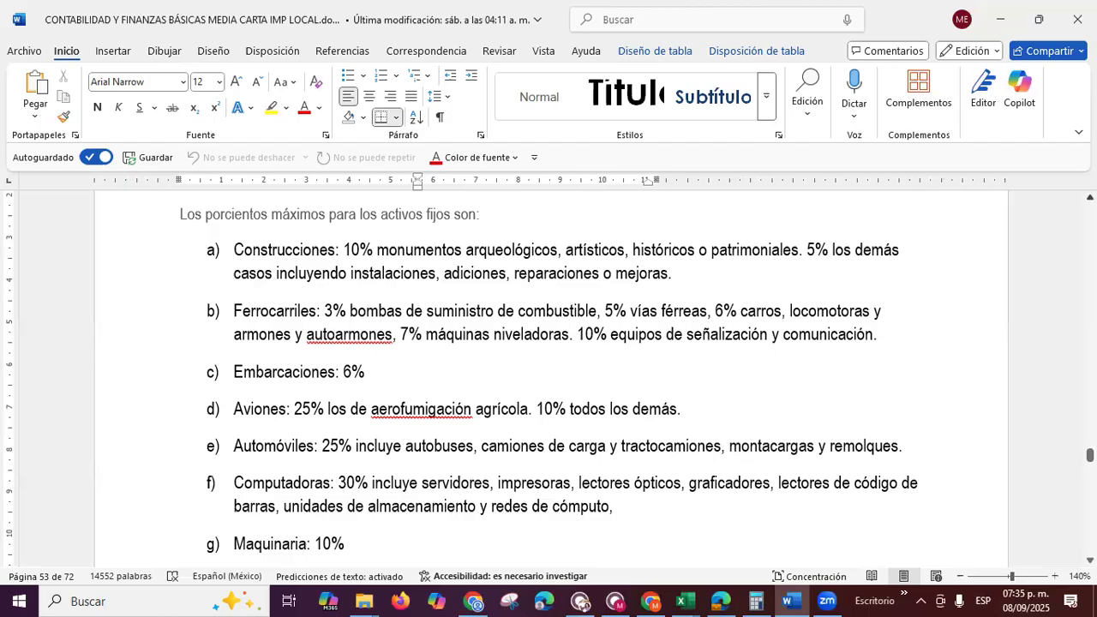
scroll(548, 377, up, 1)
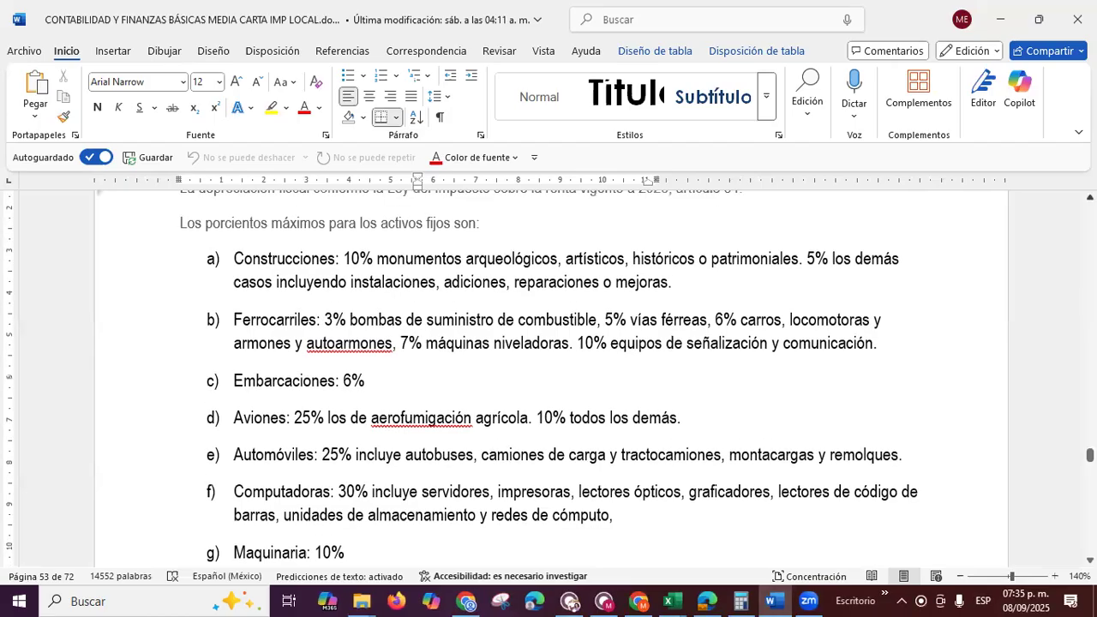
scroll(625, 309, up, 1)
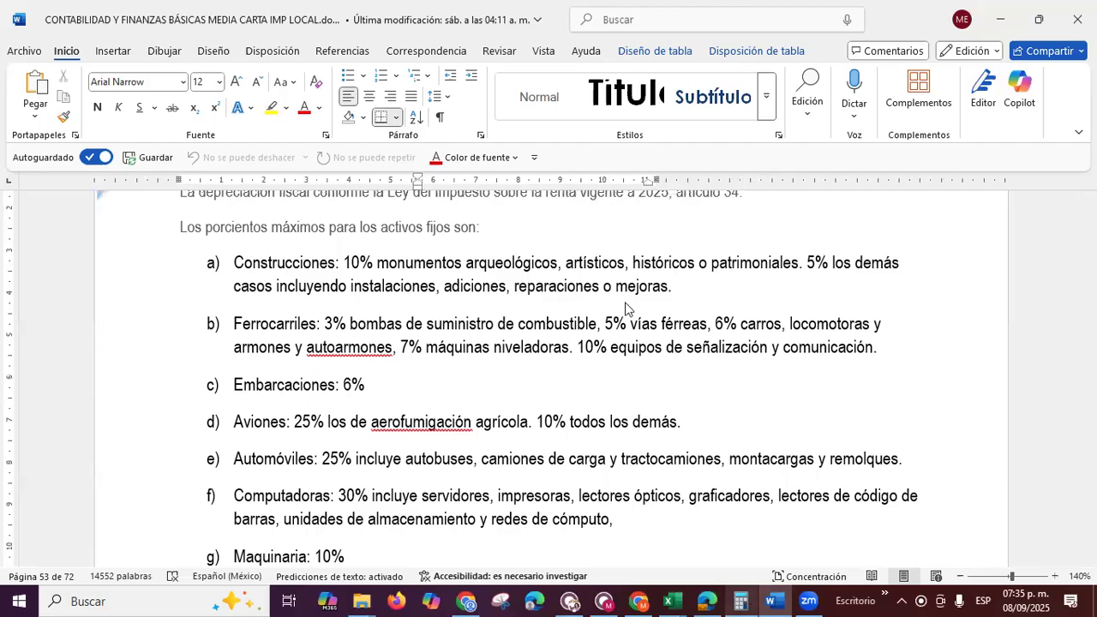
Bring up the calculator, move it clear of the beginning of the percentage list, and calculate 200 ÷ 4
key(alt+Tab)
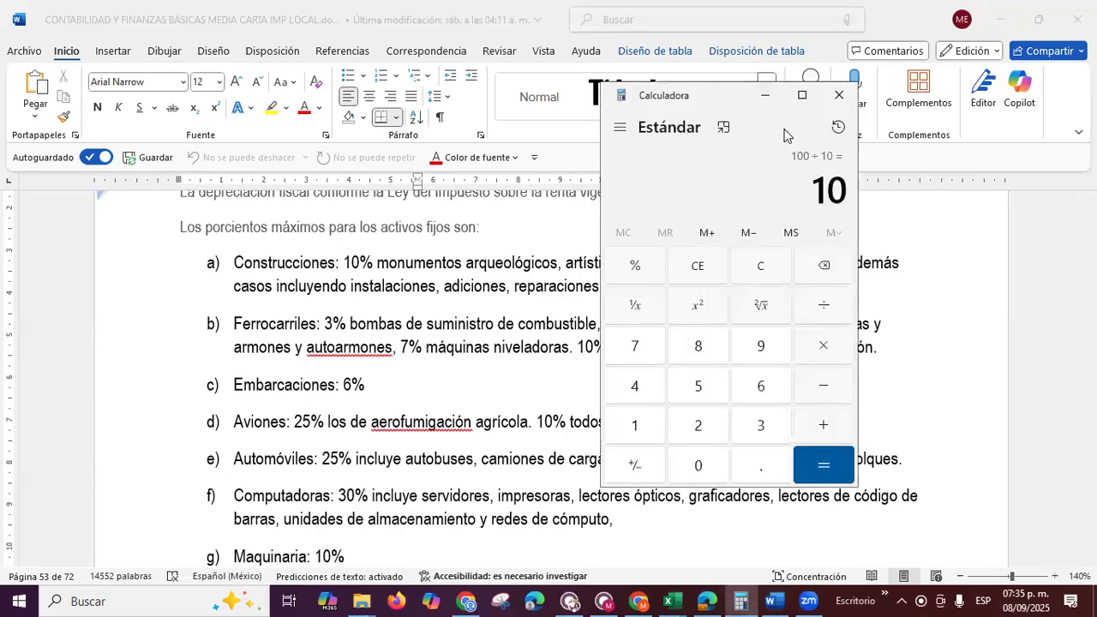
drag(784, 135, 902, 160)
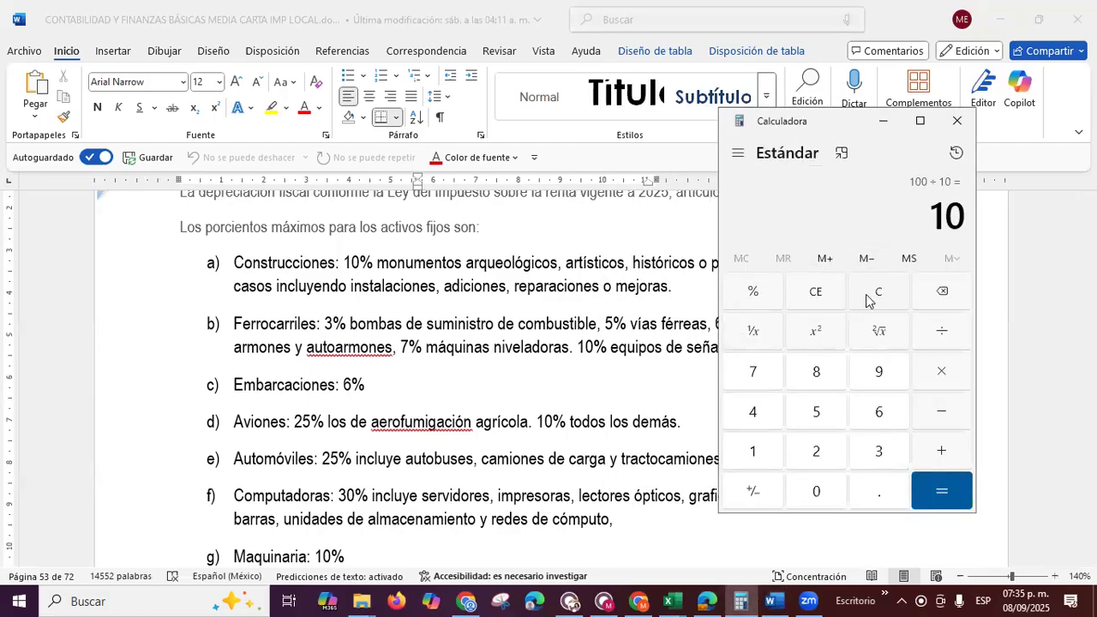
key(2)
key(0)
key(0)
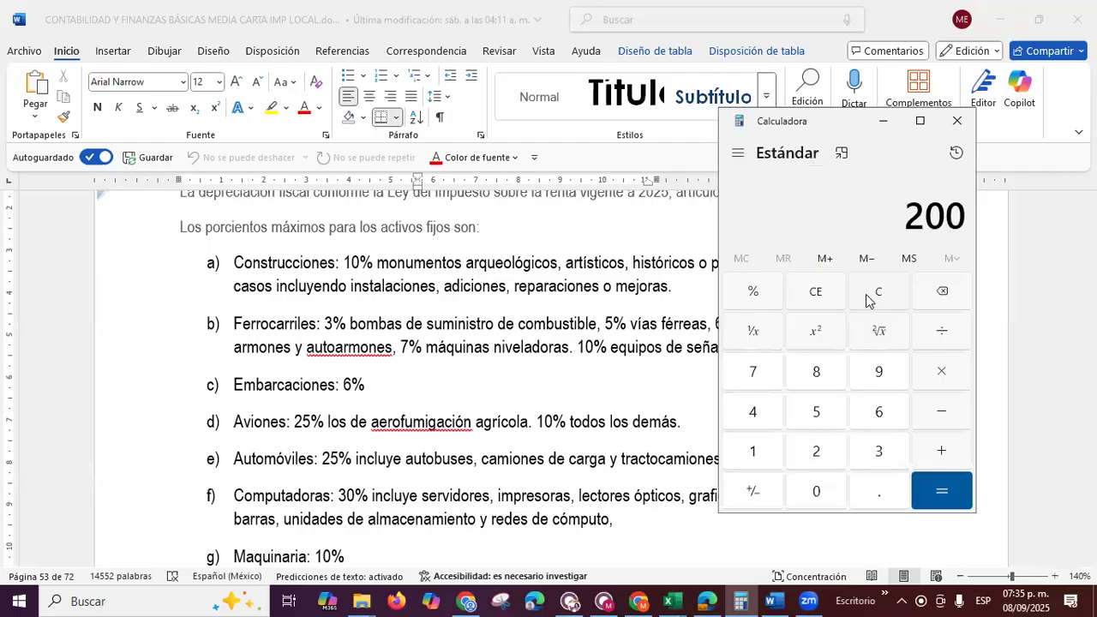
key(slash)
key(4)
key(Return)
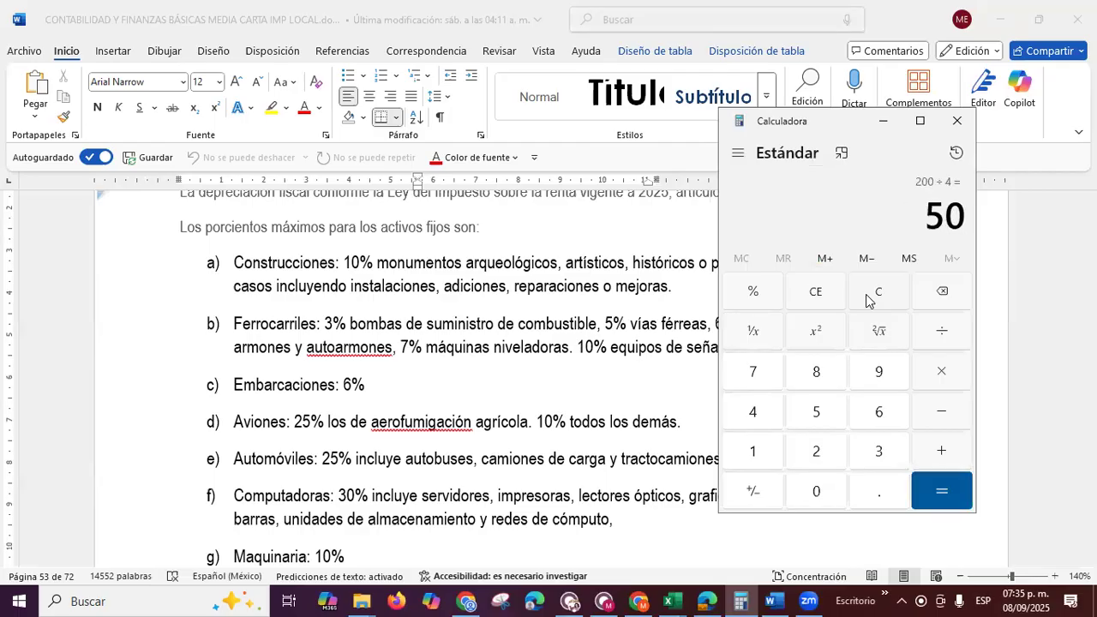
Divide the calculated amount by 12 to get the monthly depreciation, and minimize the calculator
key(slash)
key(1)
key(2)
key(Return)
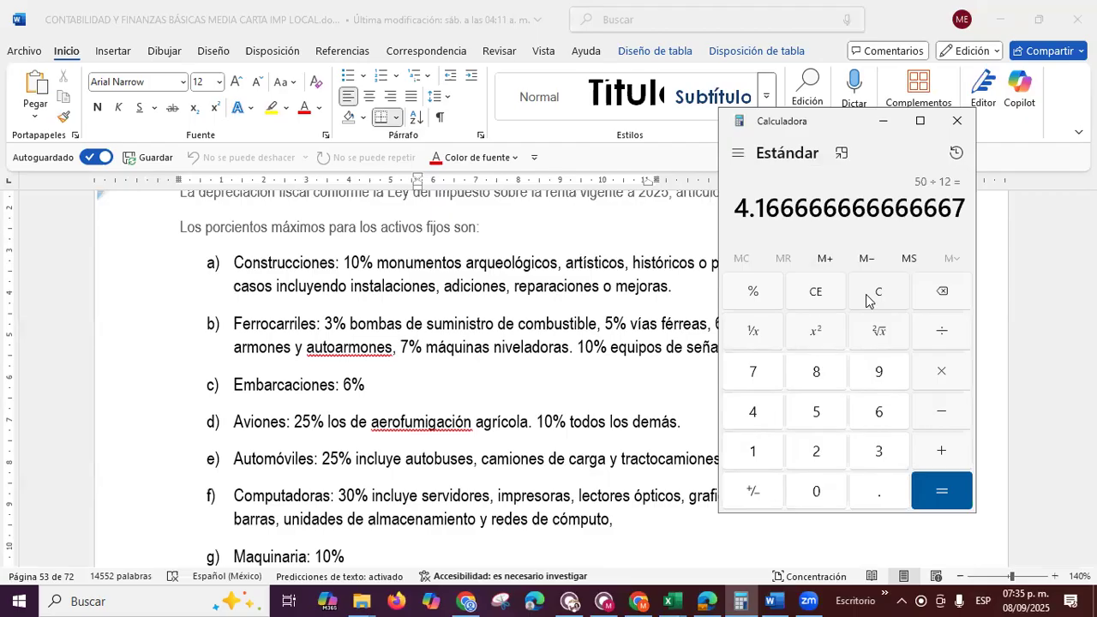
click(883, 125)
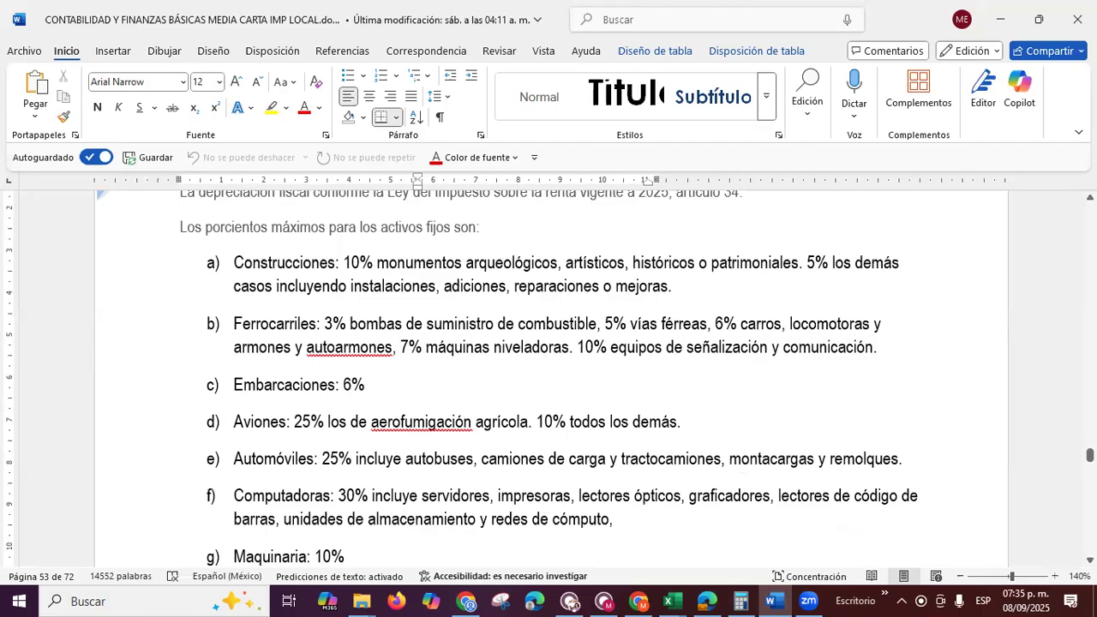
Read on from the fiscal percentages past the computer equipment example to the depreciation reconciliation paragraph and the units-produced method
scroll(549, 377, down, 1)
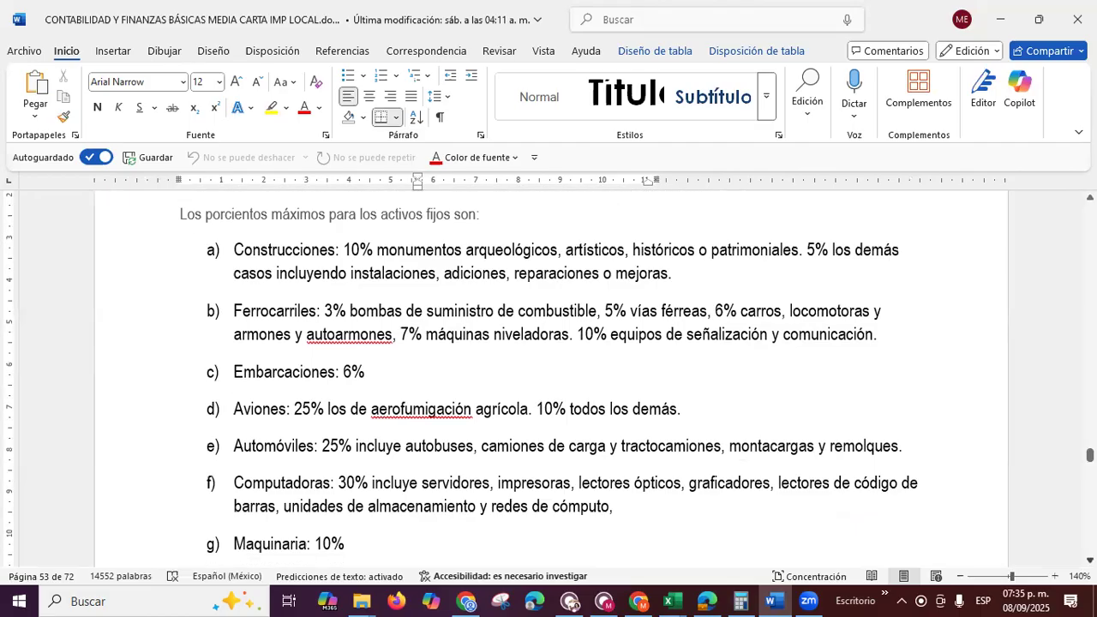
scroll(548, 377, down, 1)
scroll(548, 377, down, 1)
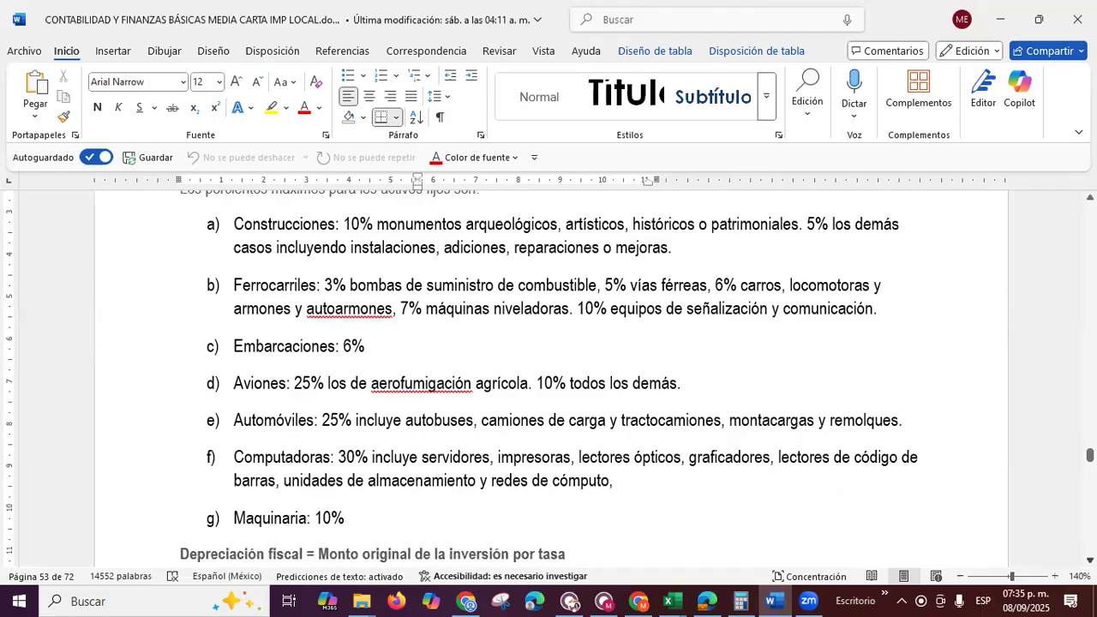
scroll(431, 373, down, 1)
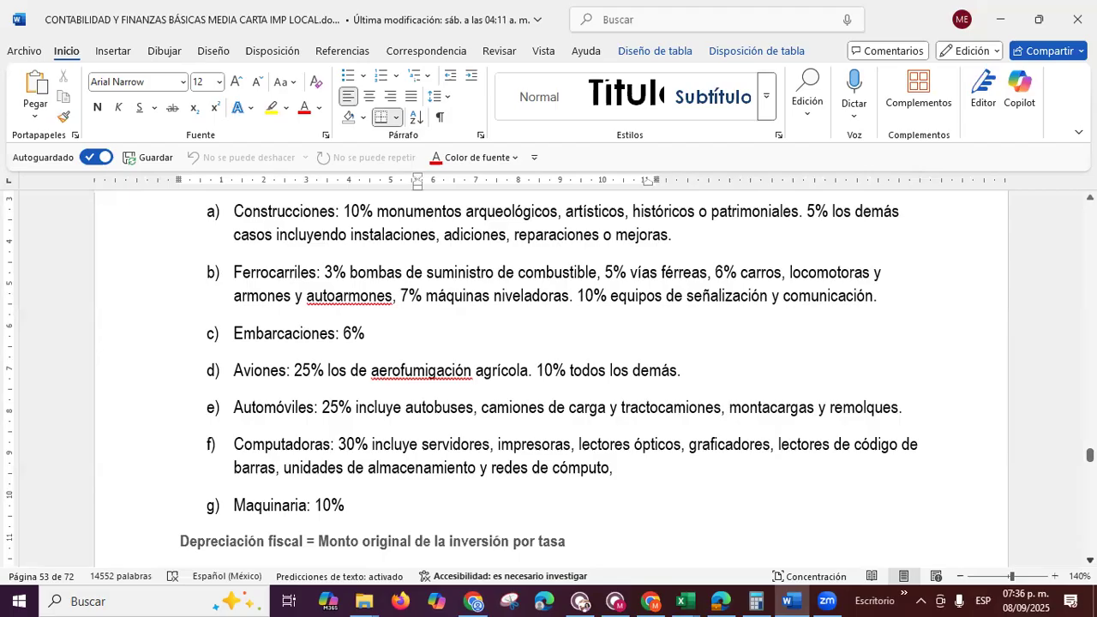
scroll(549, 368, down, 2)
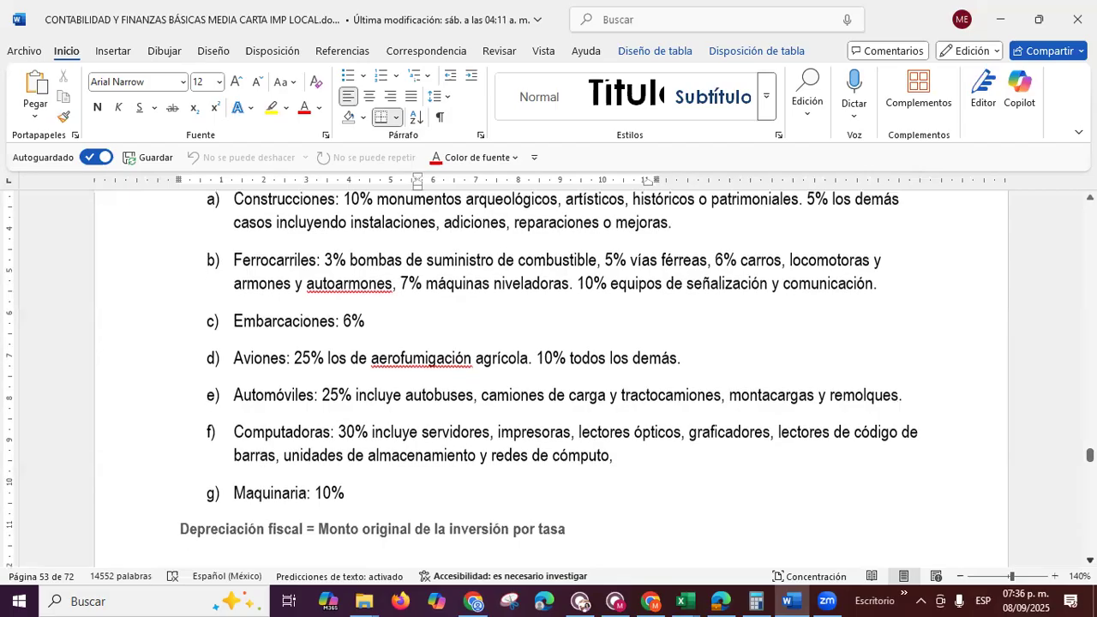
scroll(549, 377, down, 6)
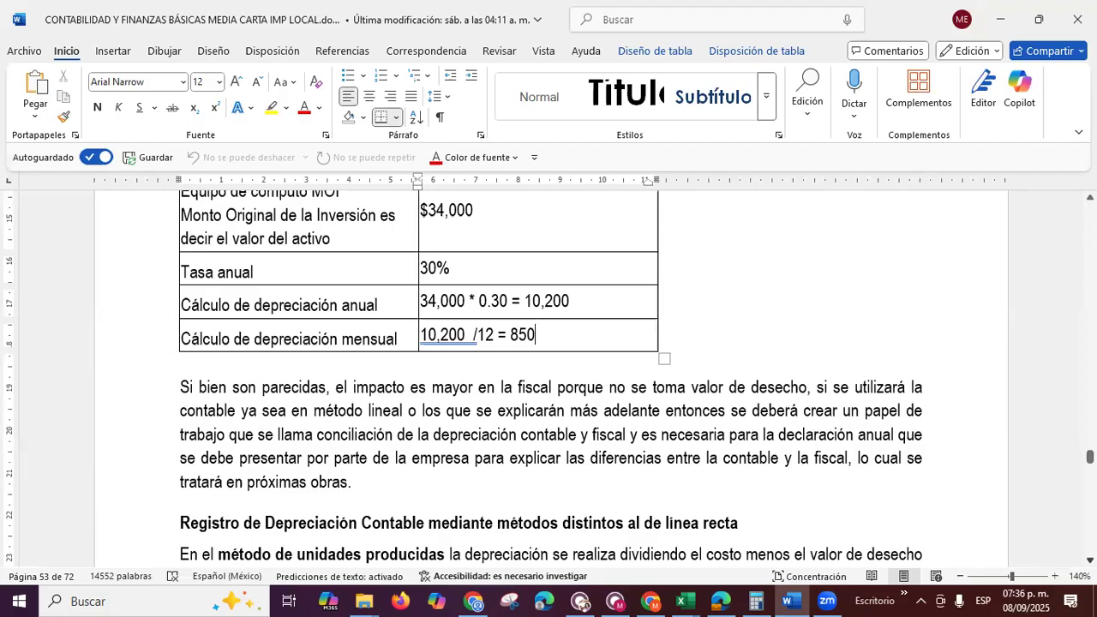
scroll(548, 377, down, 1)
scroll(548, 377, down, 3)
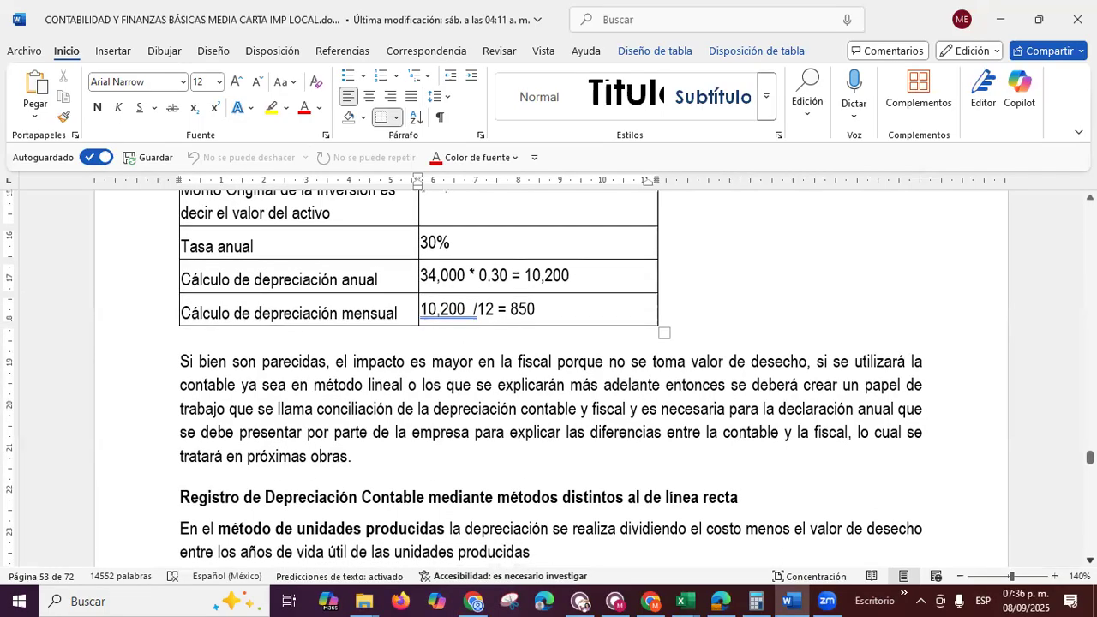
scroll(549, 377, down, 3)
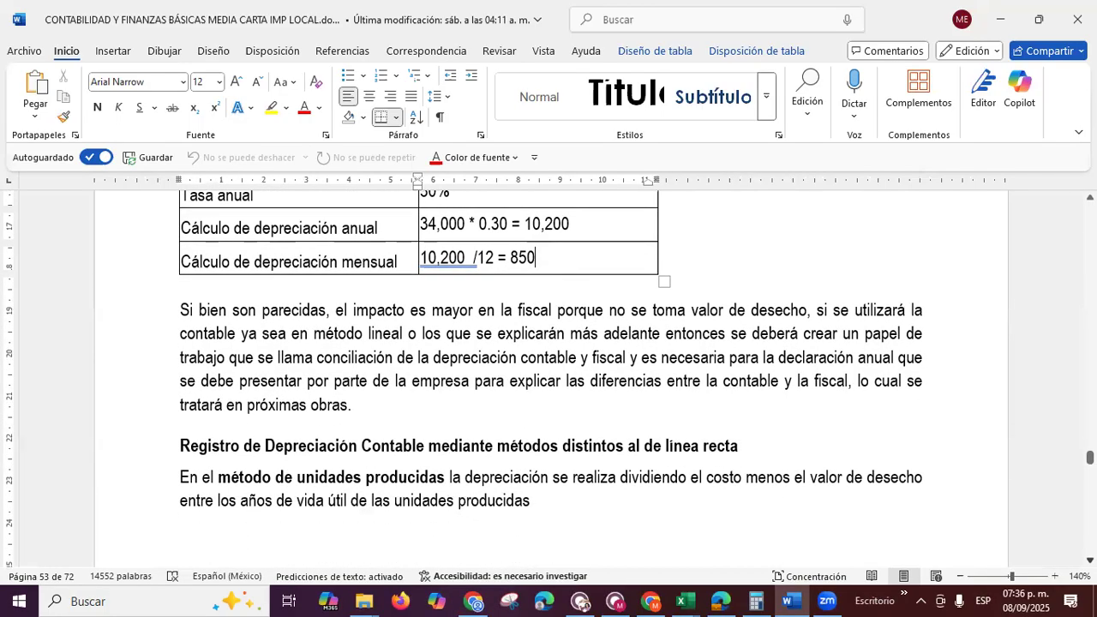
scroll(549, 377, down, 1)
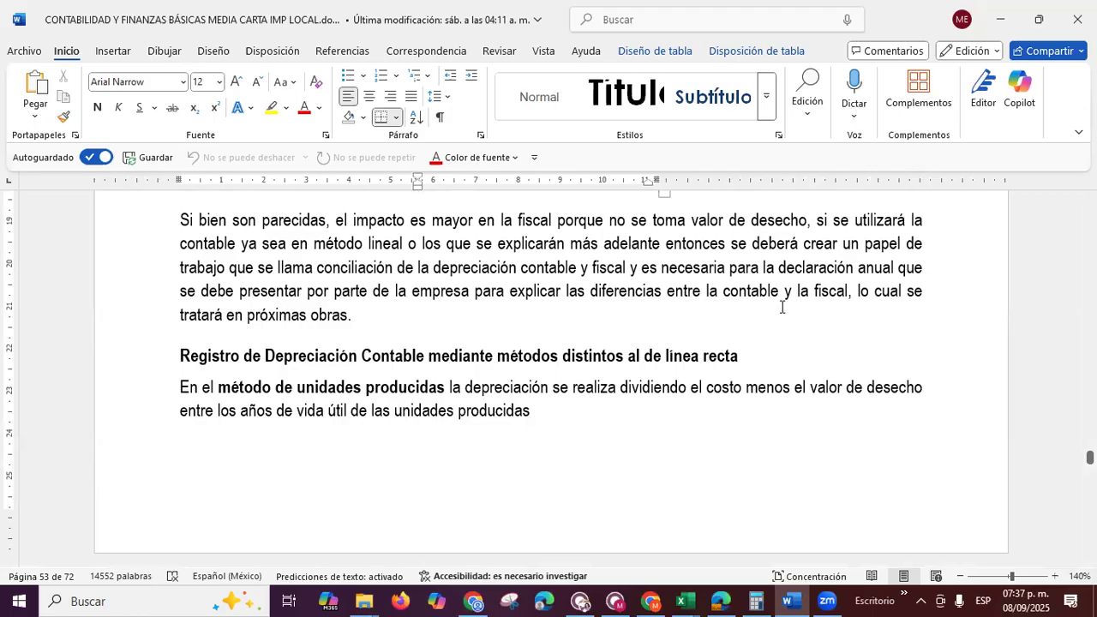
Switch to the blank Excel workbook and enlarge the sheet's zoom to 200%
click(685, 597)
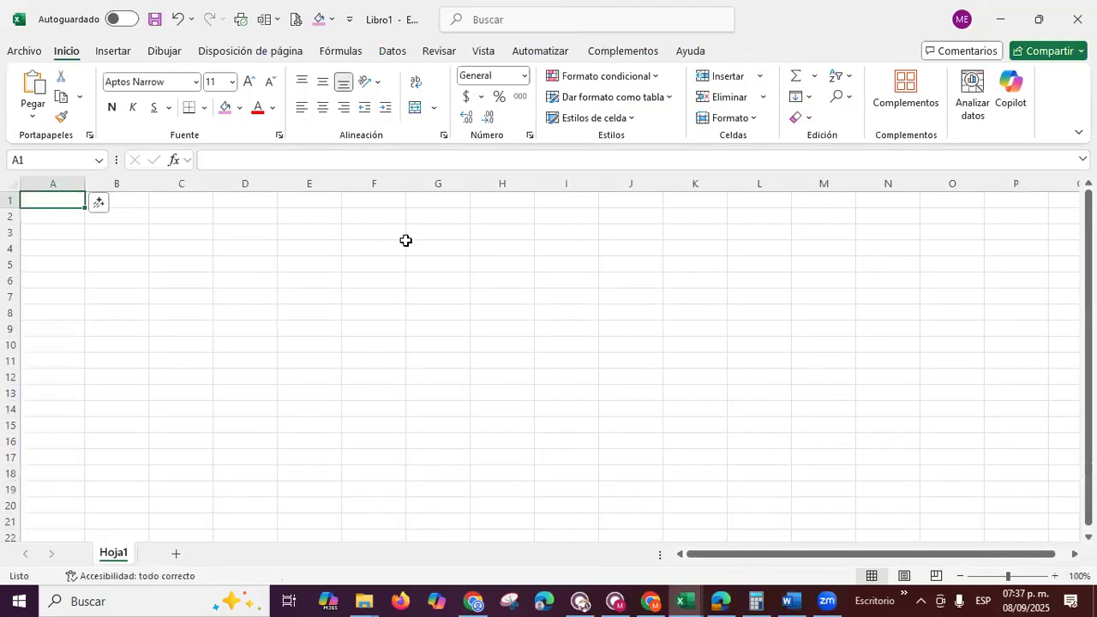
click(354, 231)
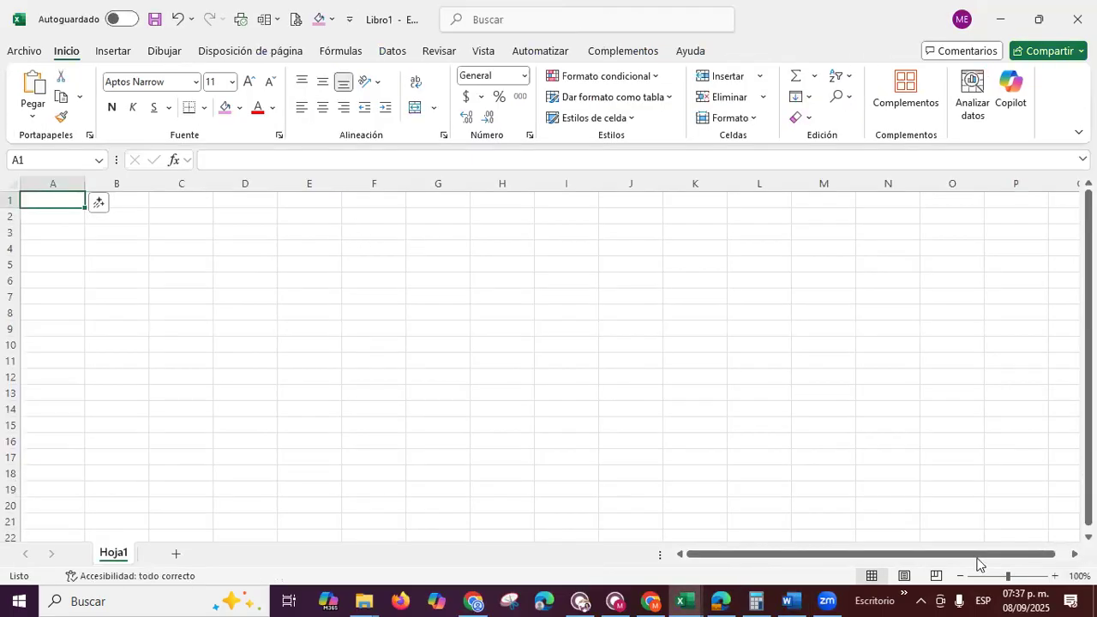
click(1055, 578)
click(1056, 578)
click(1055, 577)
click(1056, 577)
click(1056, 577)
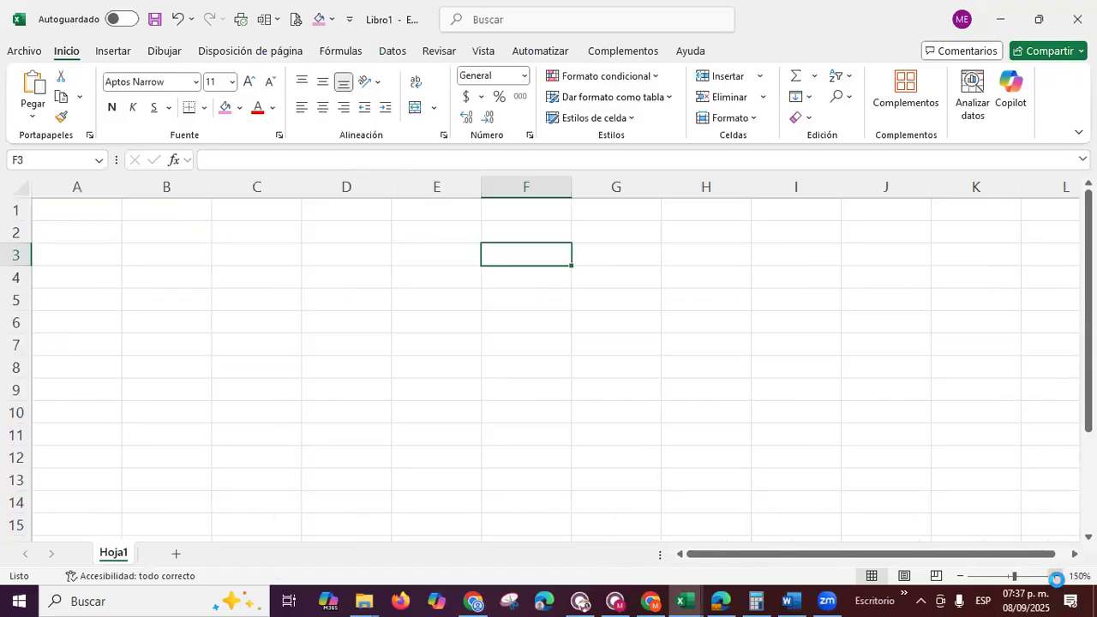
click(1055, 578)
click(1056, 577)
scroll(475, 281, up, 2)
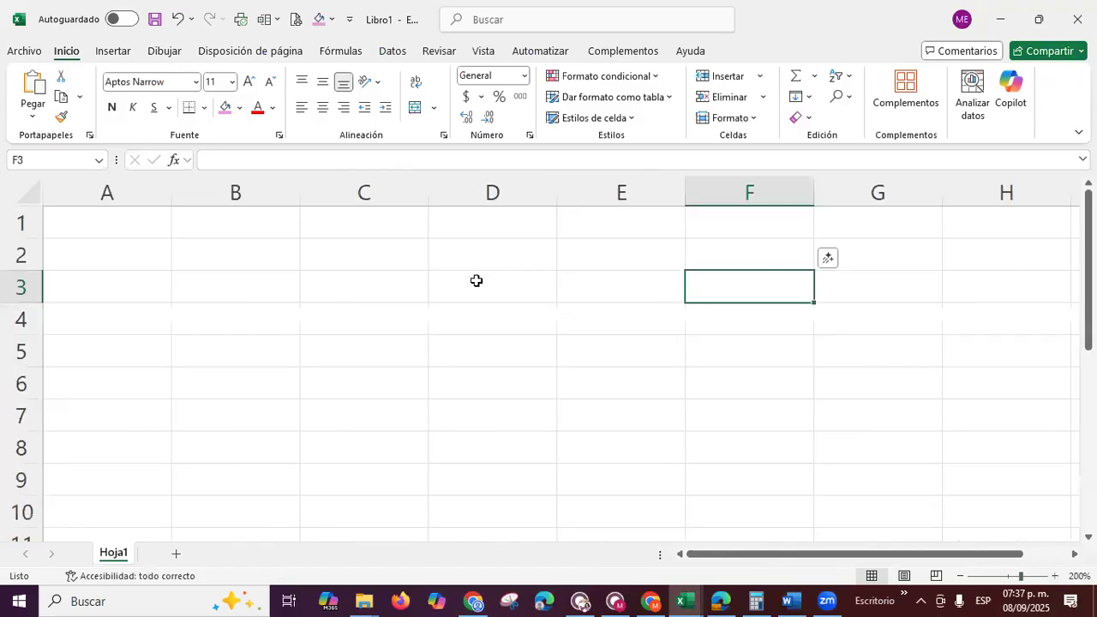
Enter 300000 in D3 and give it the accounting currency format
key(Left)
key(Left)
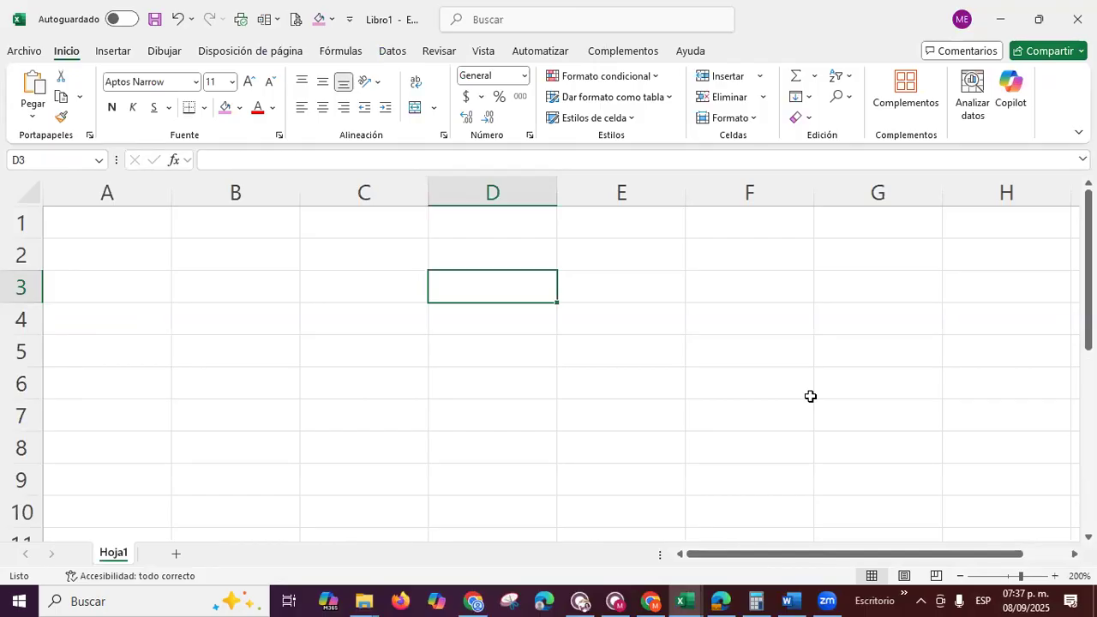
text(3000)
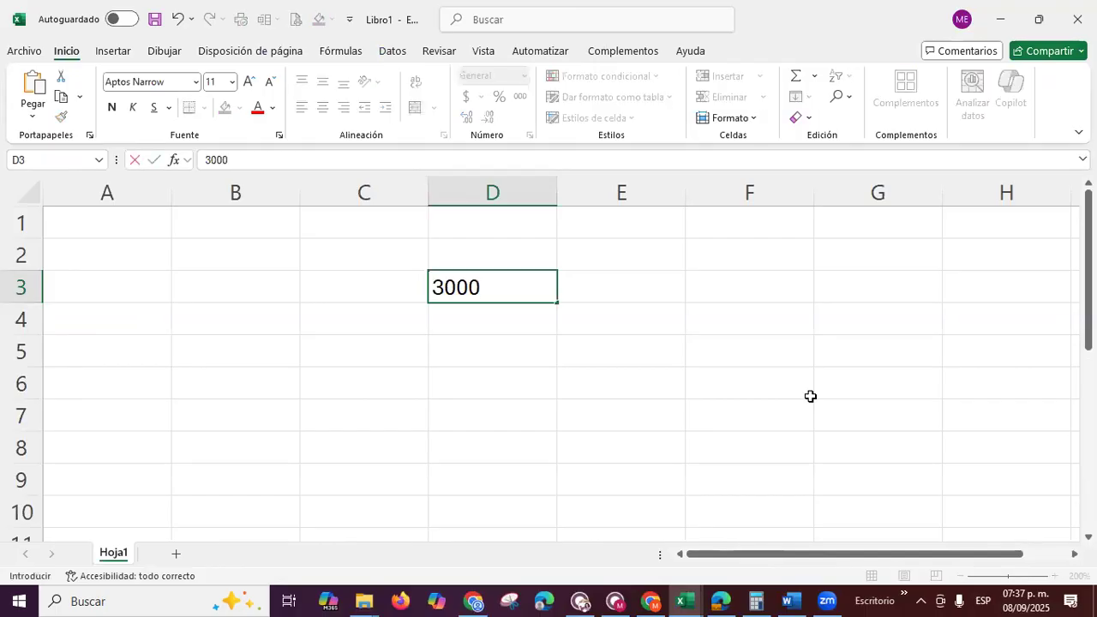
text(00)
key(ctrl+Return)
click(468, 96)
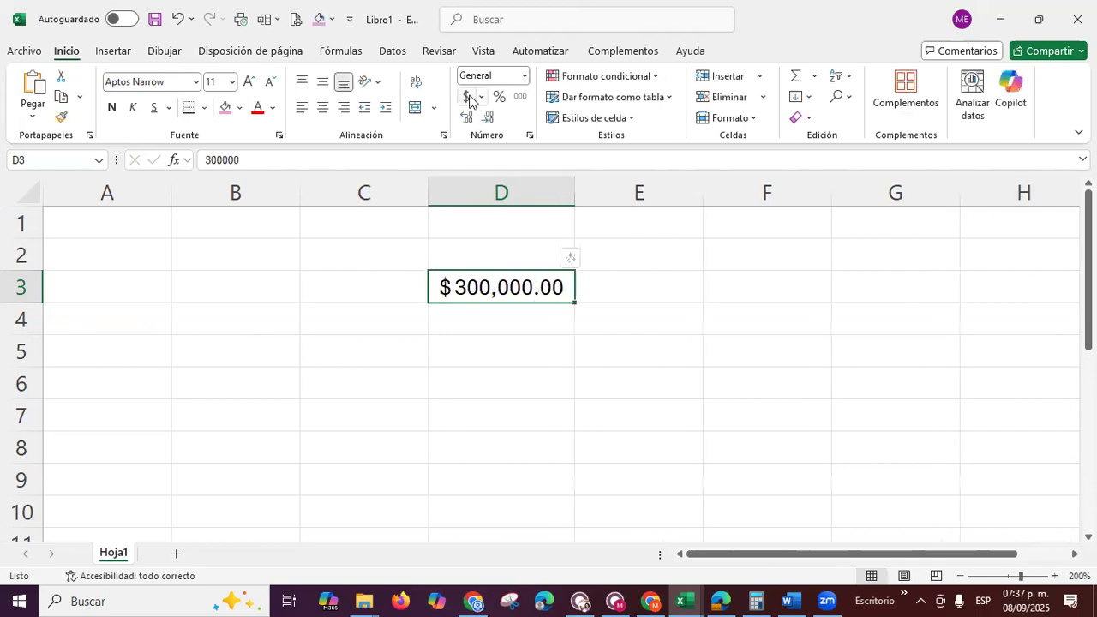
Add the heading ESF in D2, above the currency amount
key(Left)
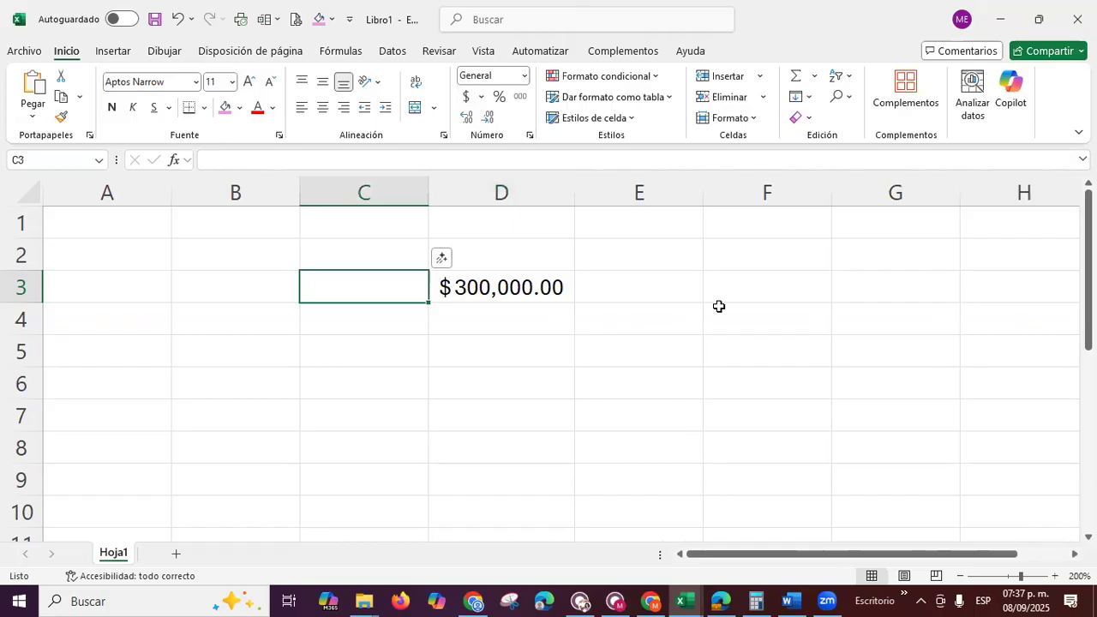
key(Up)
key(Right)
text(ESF)
key(Return)
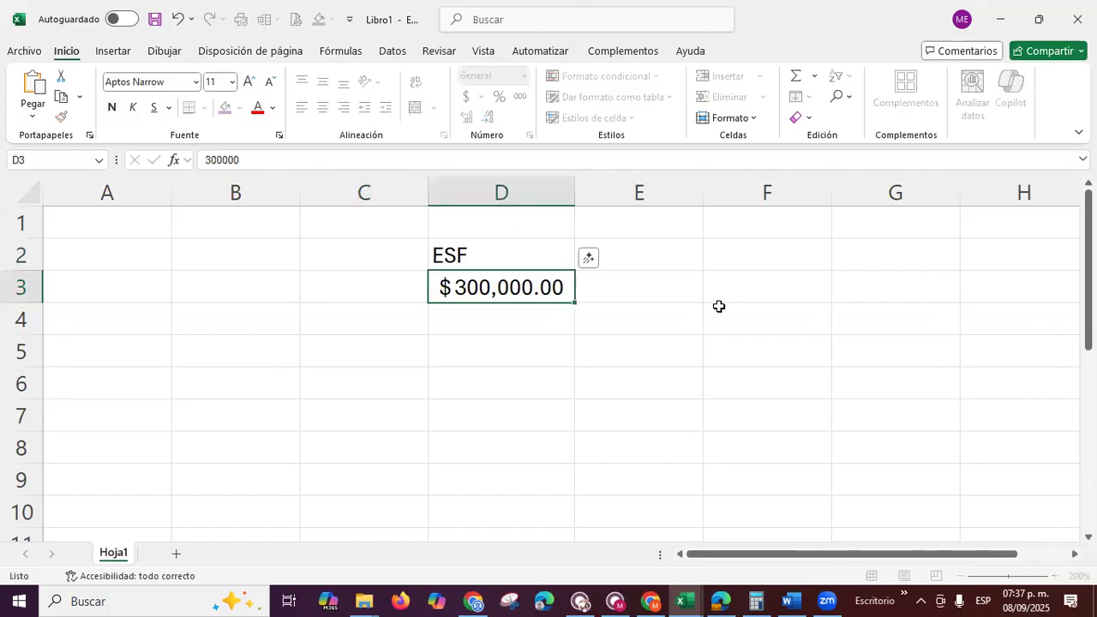
Enter the year 2023 in D1, above the ESF heading
key(Return)
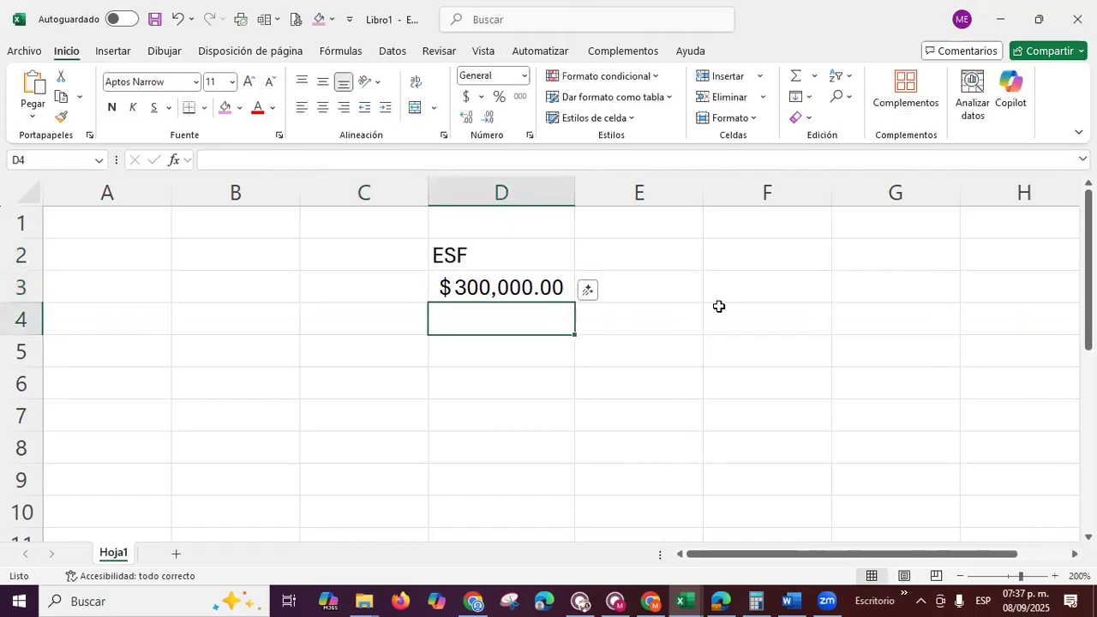
key(Up)
key(Up)
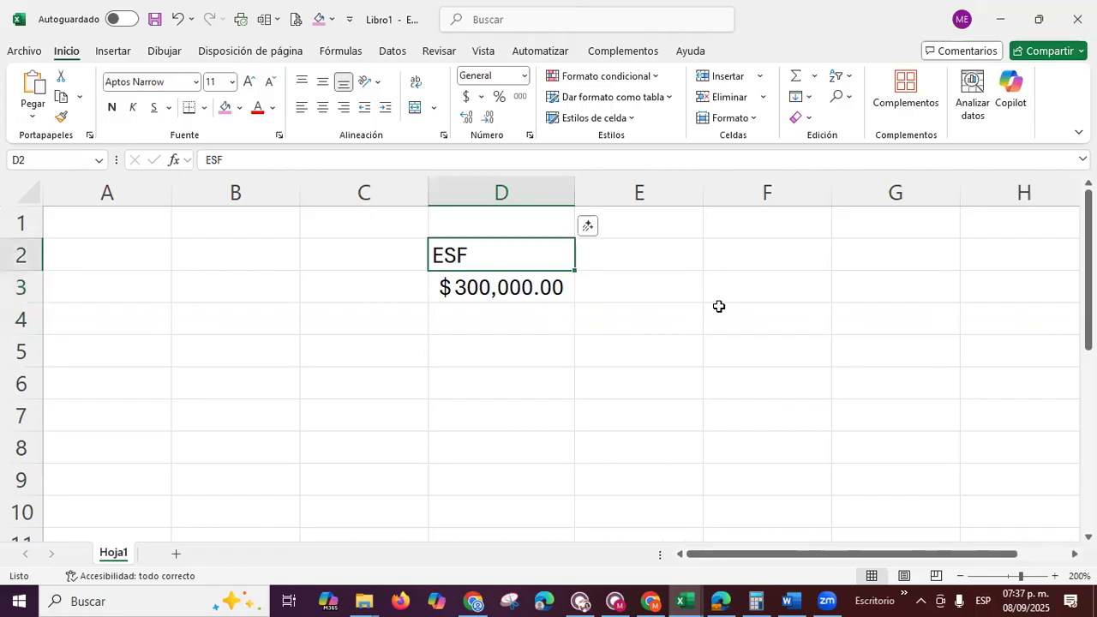
key(Up)
text(2)
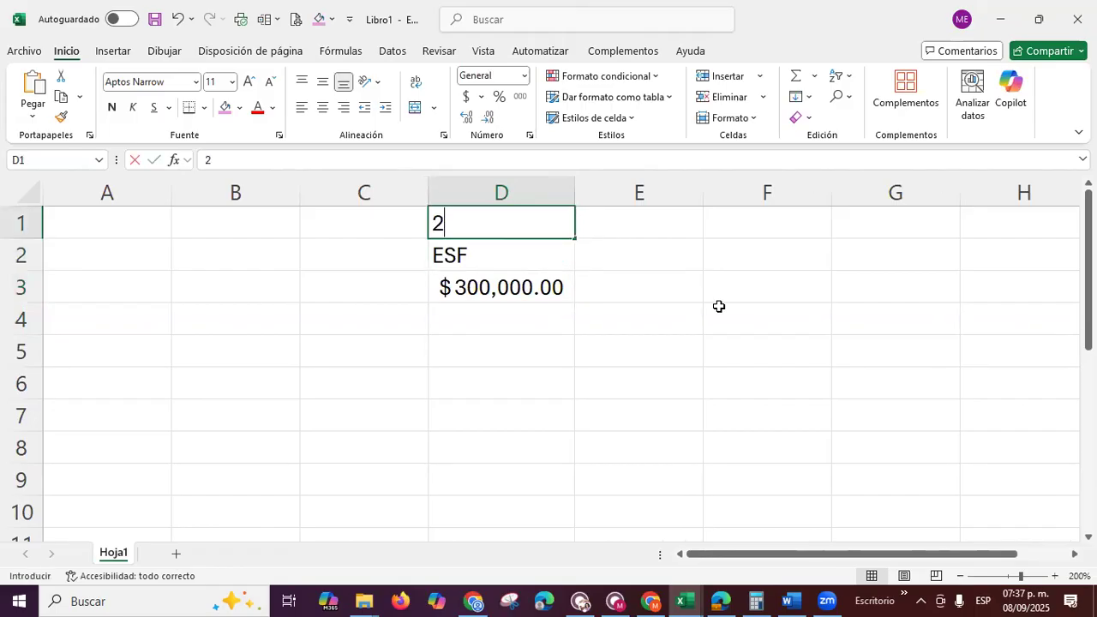
text(023)
key(Return)
Enter the heading "1 mes después de la adquisición" in F2
key(Right)
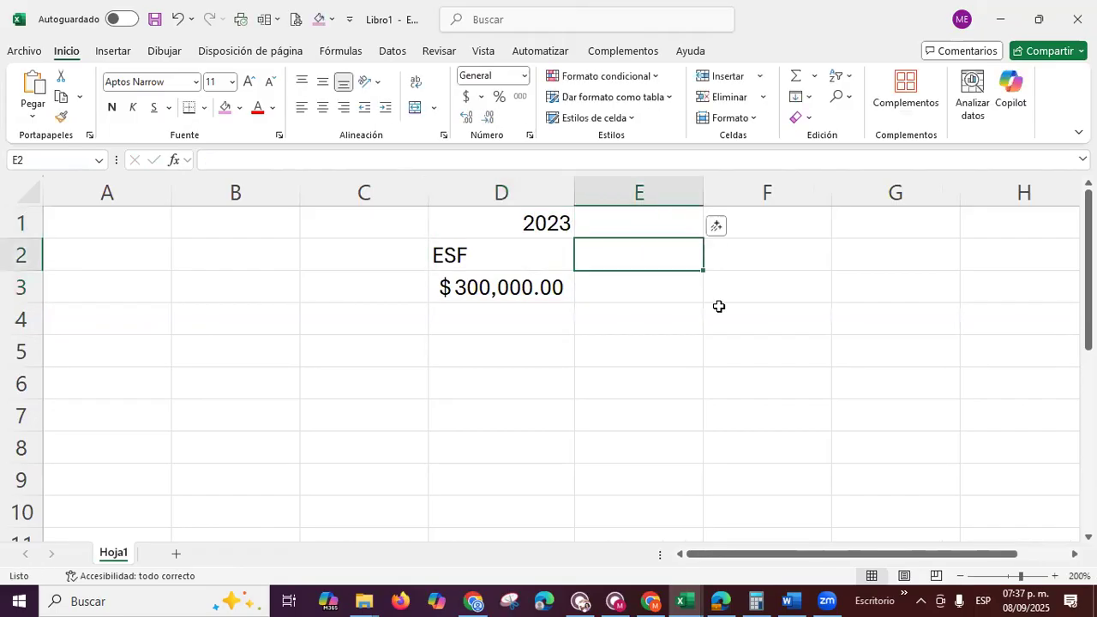
key(Right)
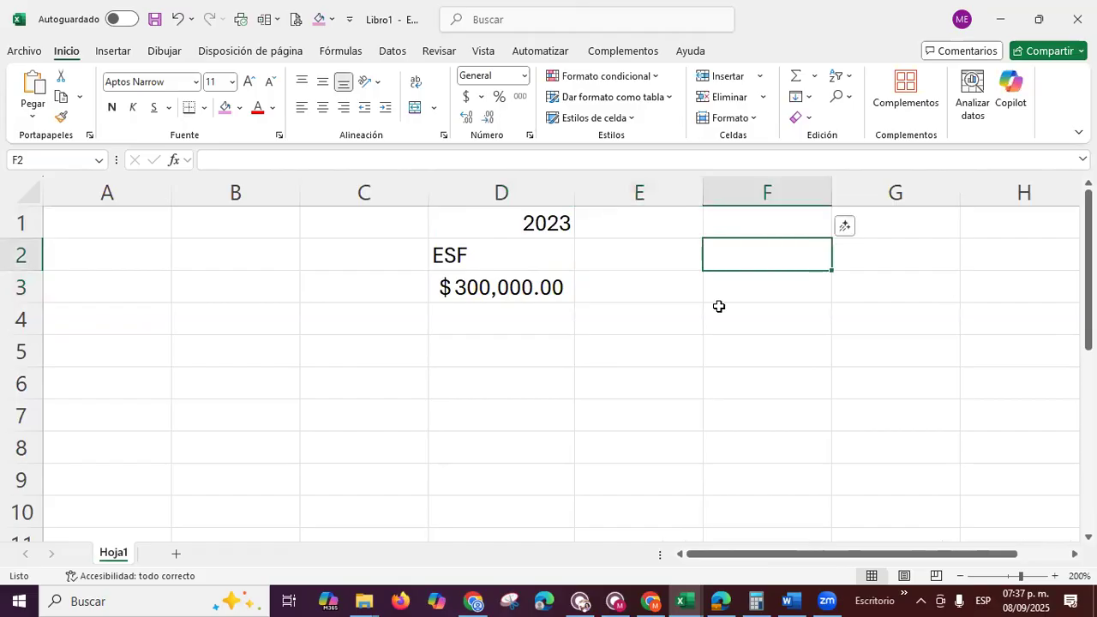
key(F2)
text(1 mes despu)
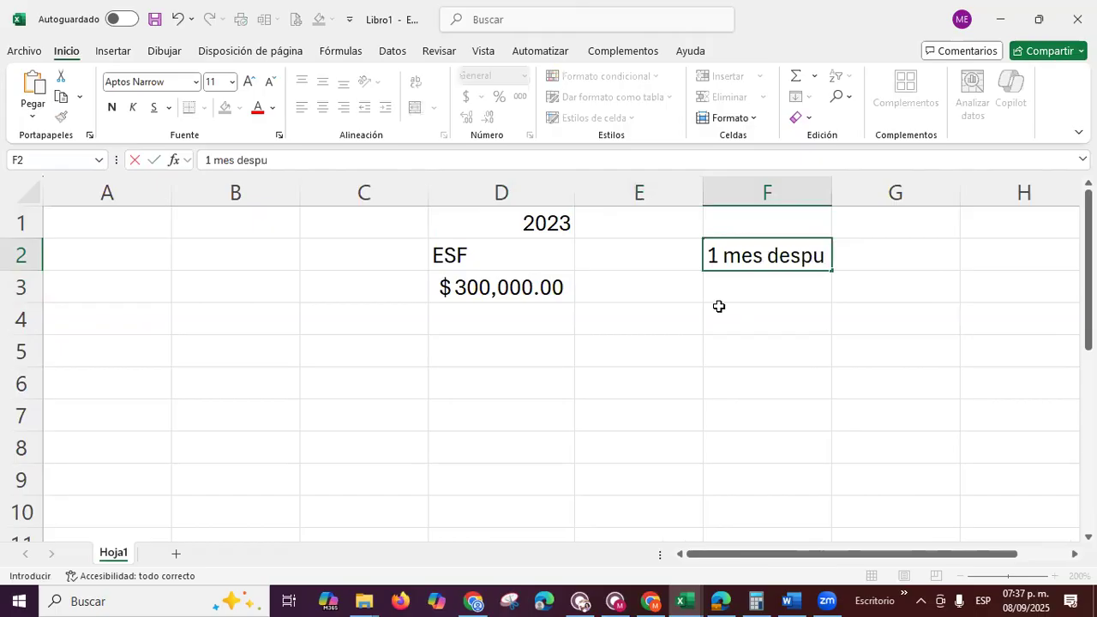
text(és e)
text(de)
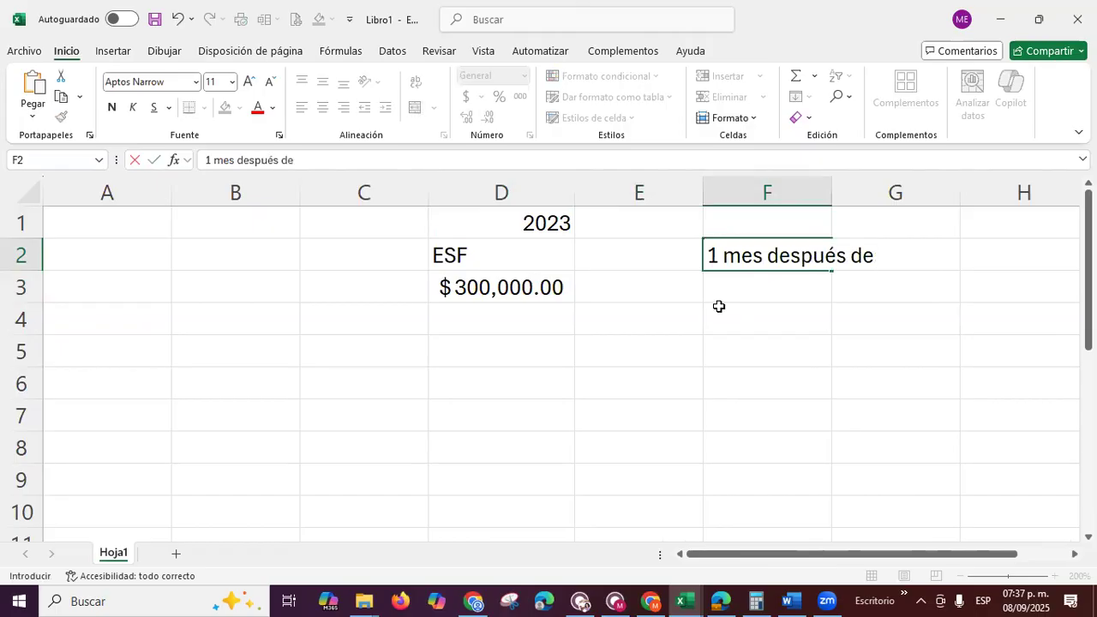
text( la adquisi)
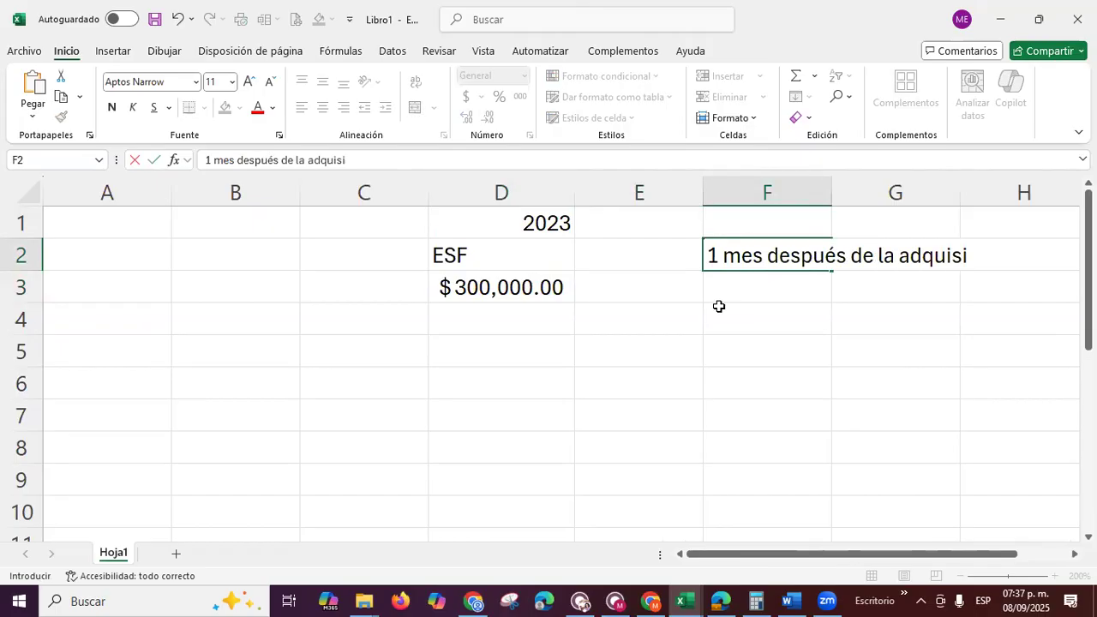
text(ción)
key(Return)
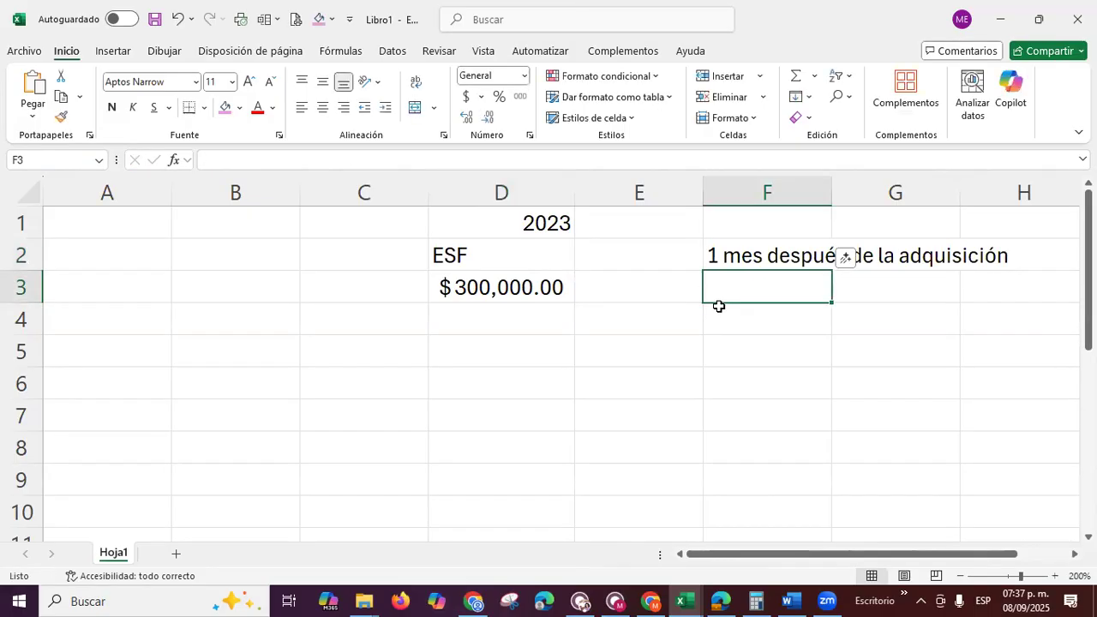
Enter the date 08/09/2025 in F3, under the acquisition heading
text(08)
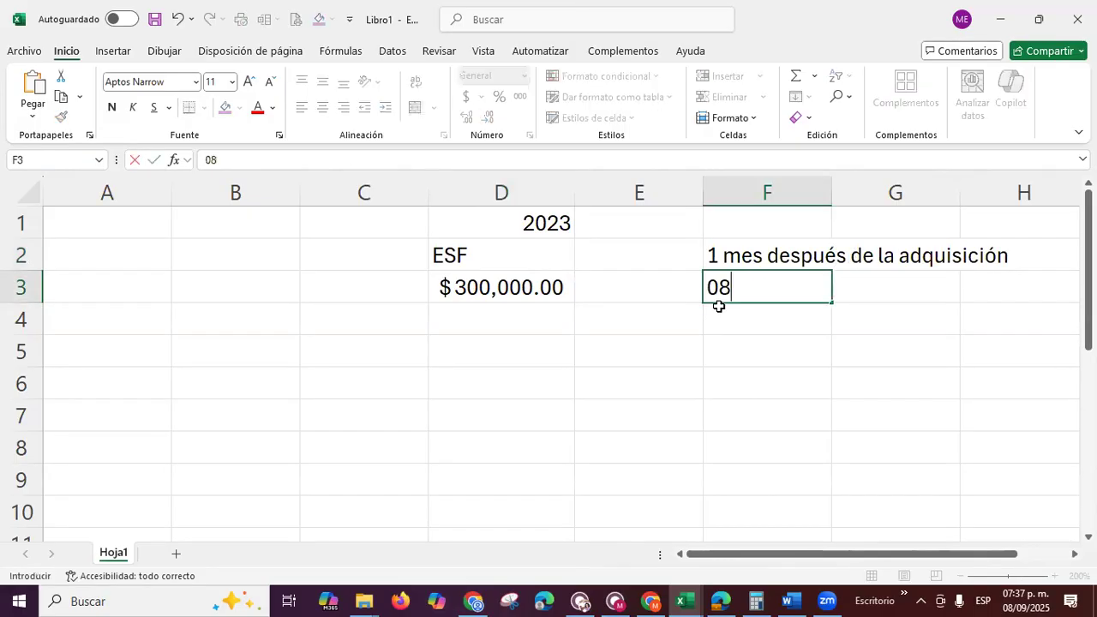
text(/09/)
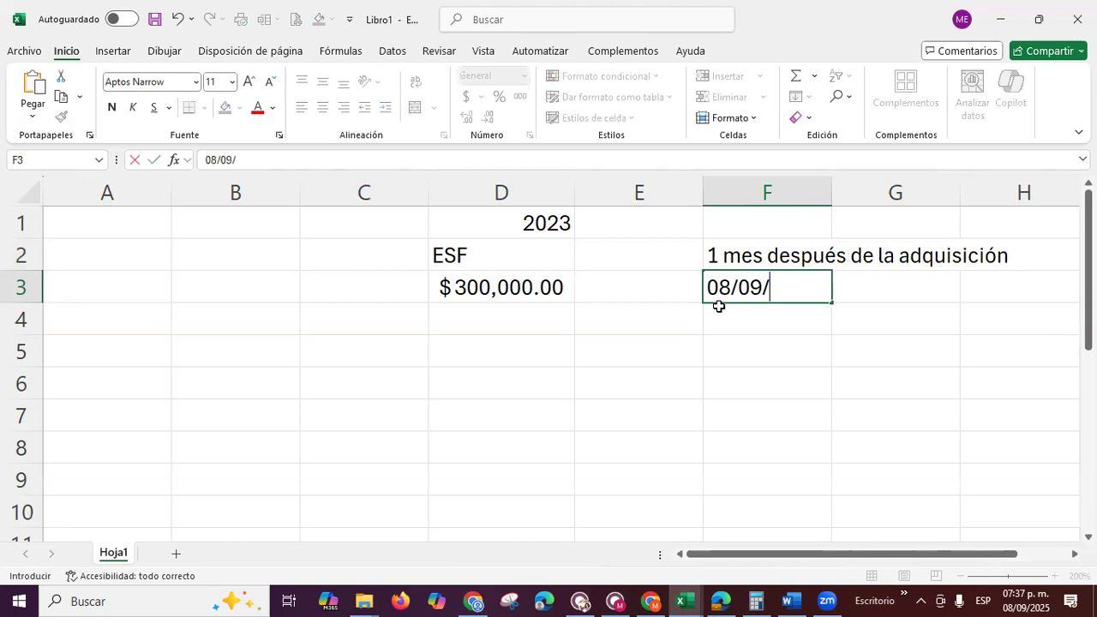
text(2025)
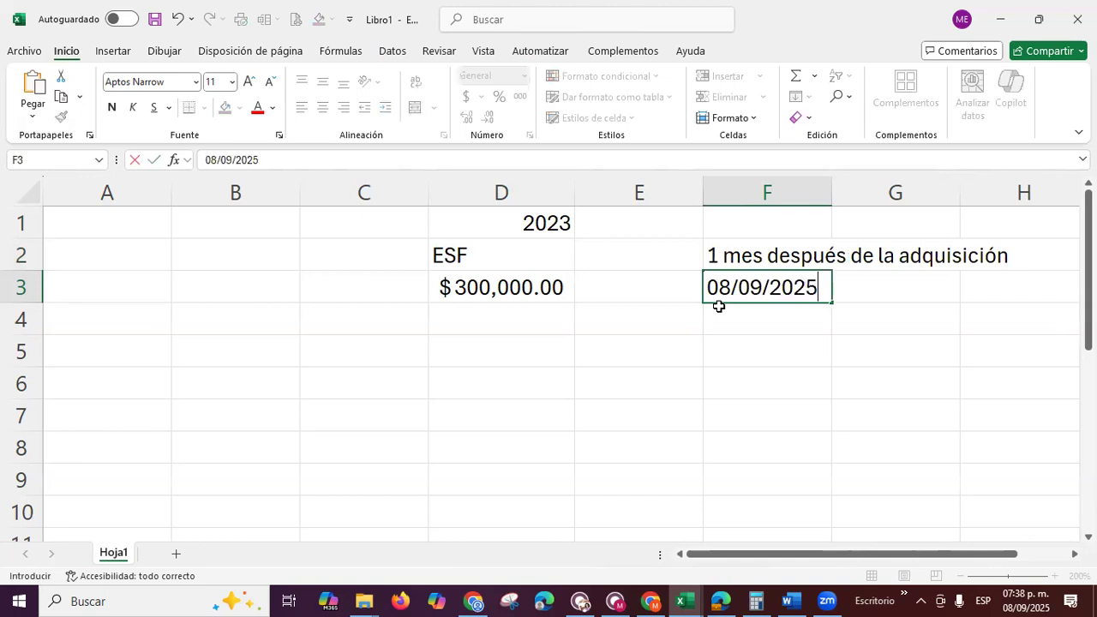
key(Up)
Change the year in D1 to 2025
key(Up)
key(Left)
key(Left)
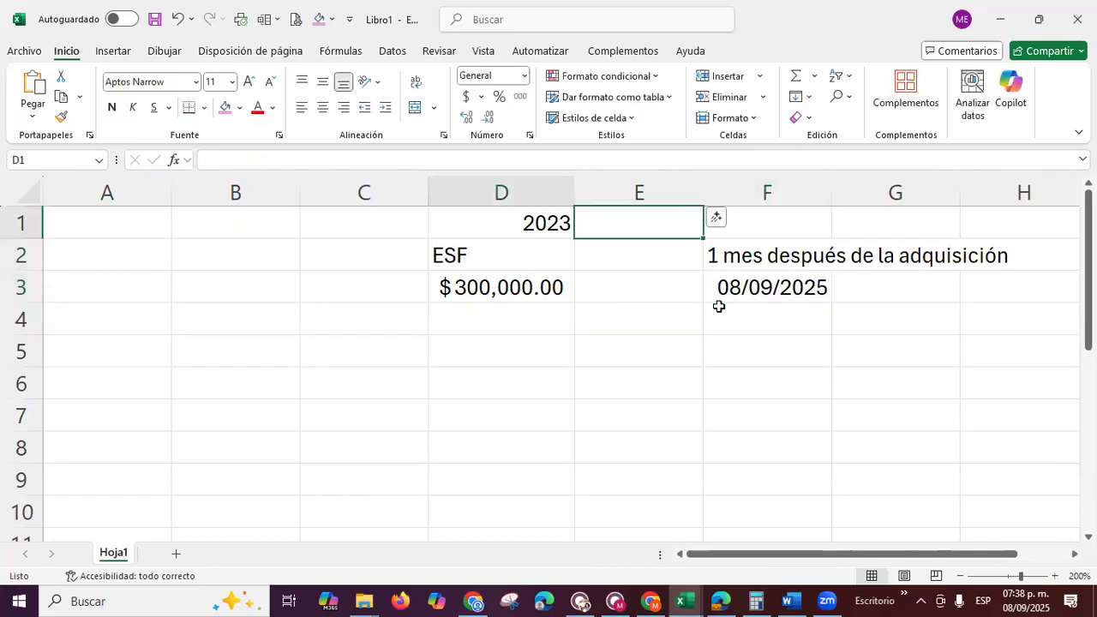
text(2025)
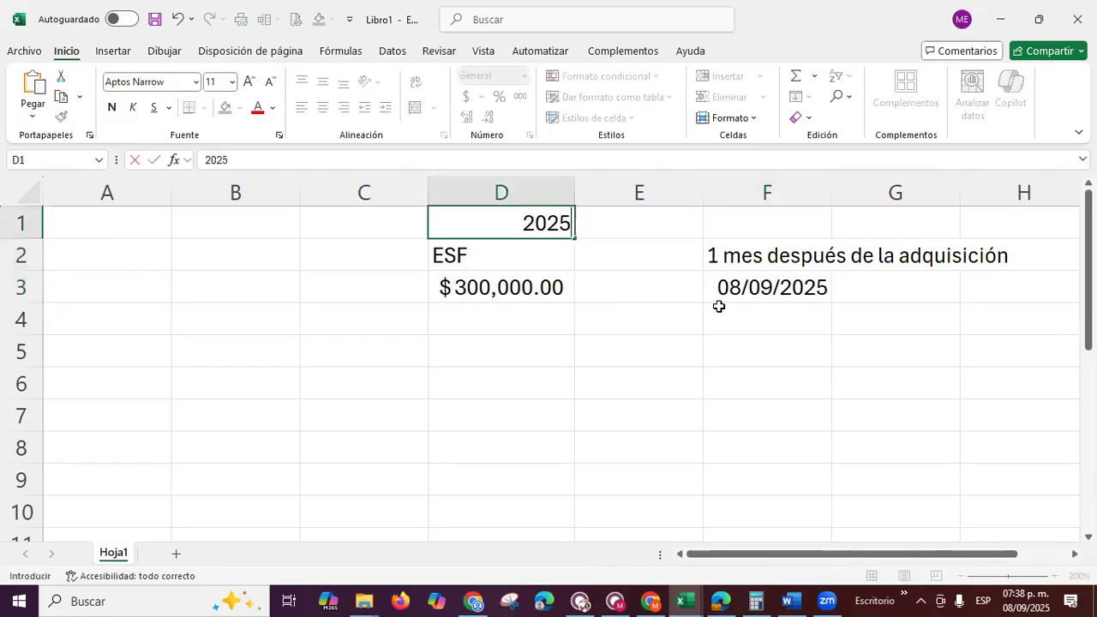
key(Down)
Label the date in F3 as "compra" in G3 and add the label "depreciar" in G4
key(Down)
key(Down)
key(Right)
key(Right)
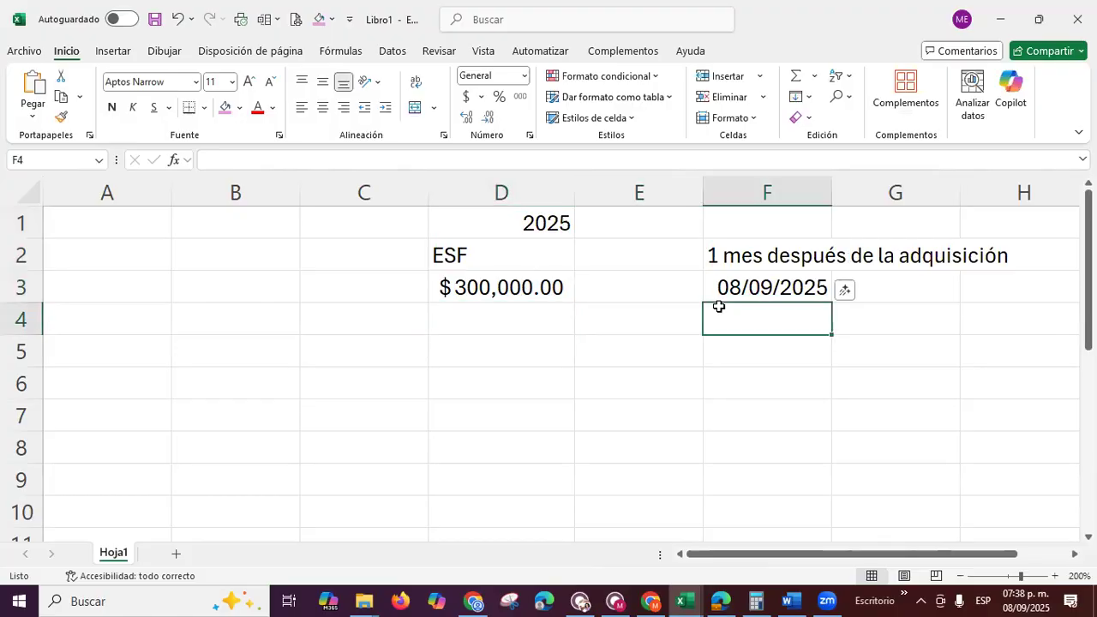
key(Up)
key(Right)
text(compr)
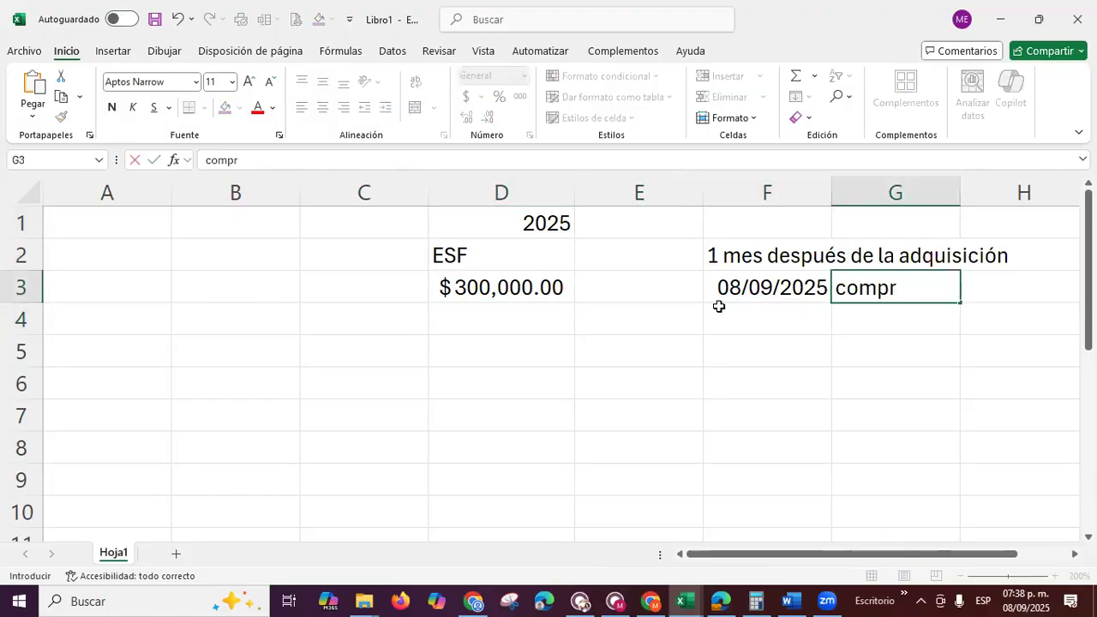
text(a)
key(Return)
text(deprecia)
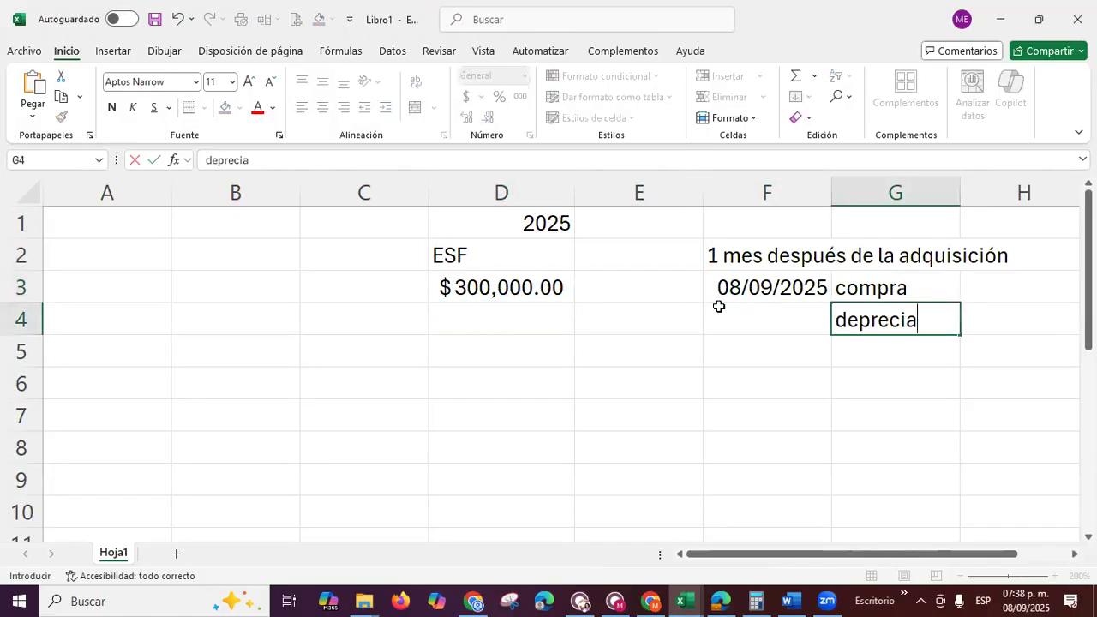
text(r)
key(Return)
Calculate the depreciation date in F4 with the formula =F3+30
key(Left)
click(718, 306)
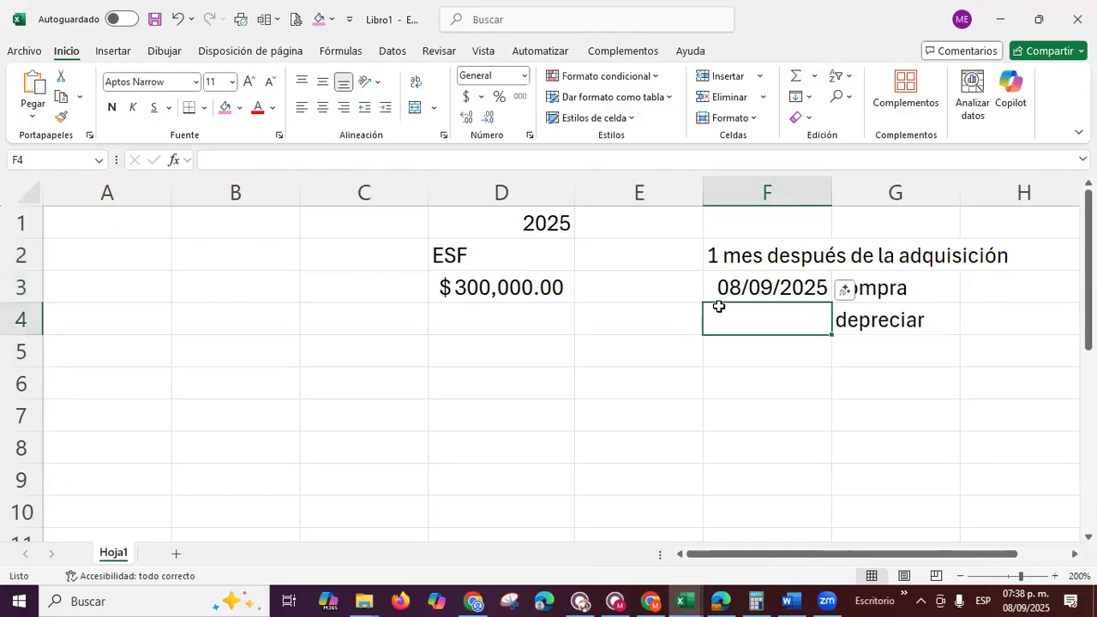
text(=)
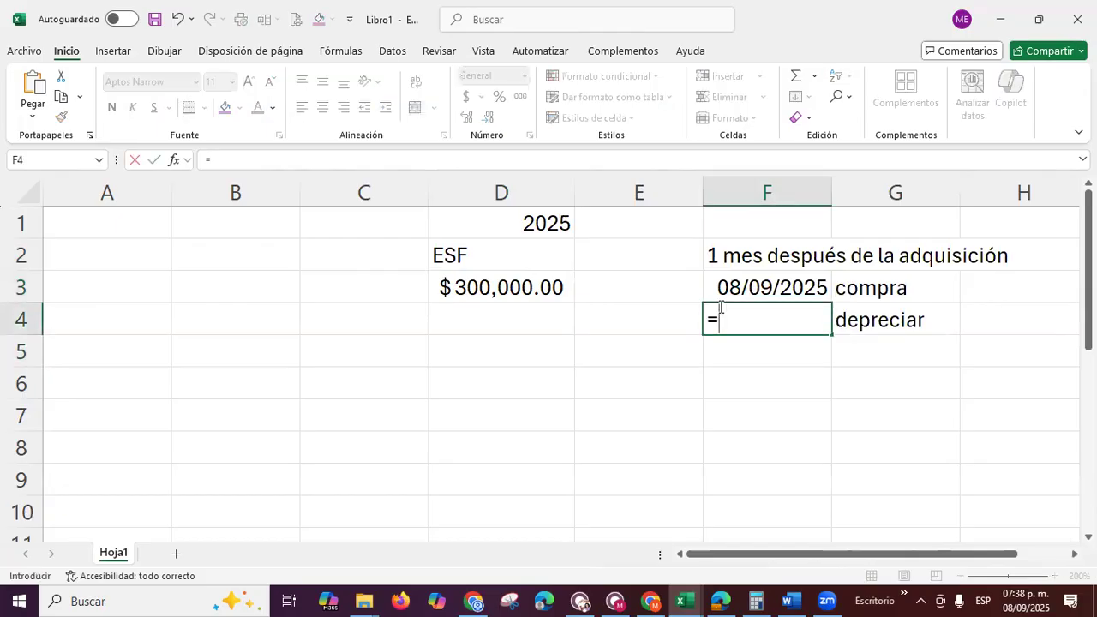
key(Up)
text(+30)
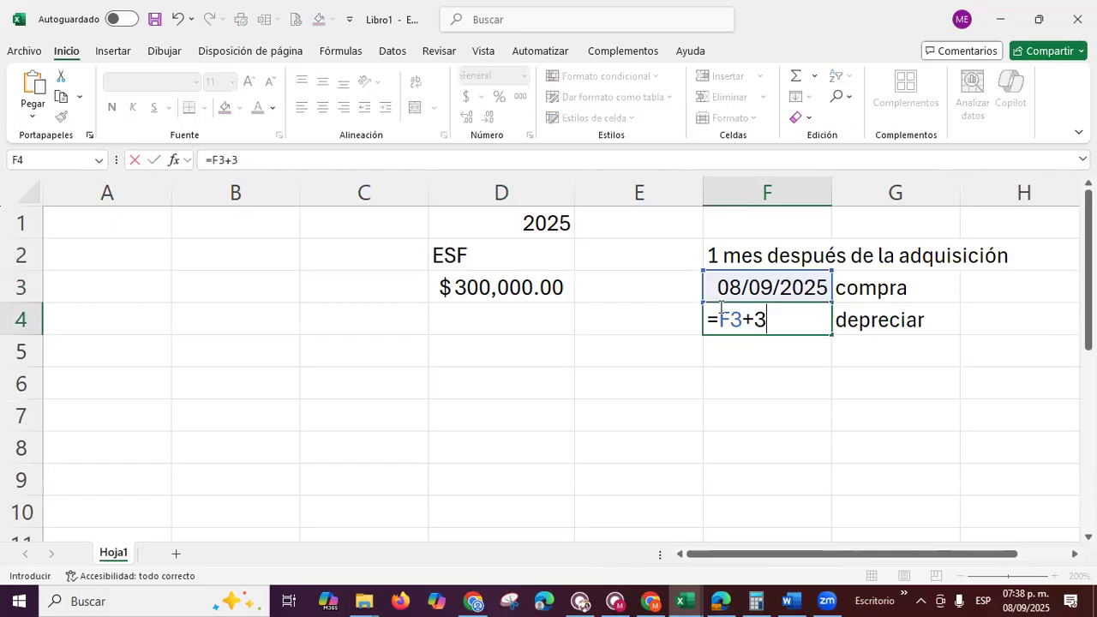
key(Return)
Replace the formula in F4 with the fixed date 08/10/2025 as the start of depreciation
click(718, 306)
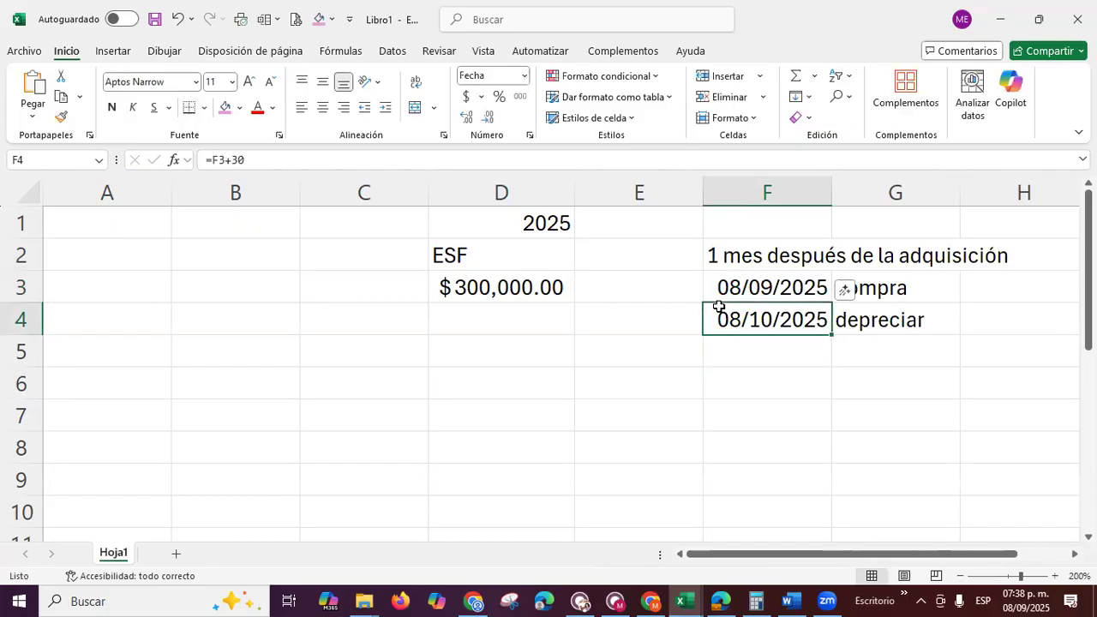
click(315, 156)
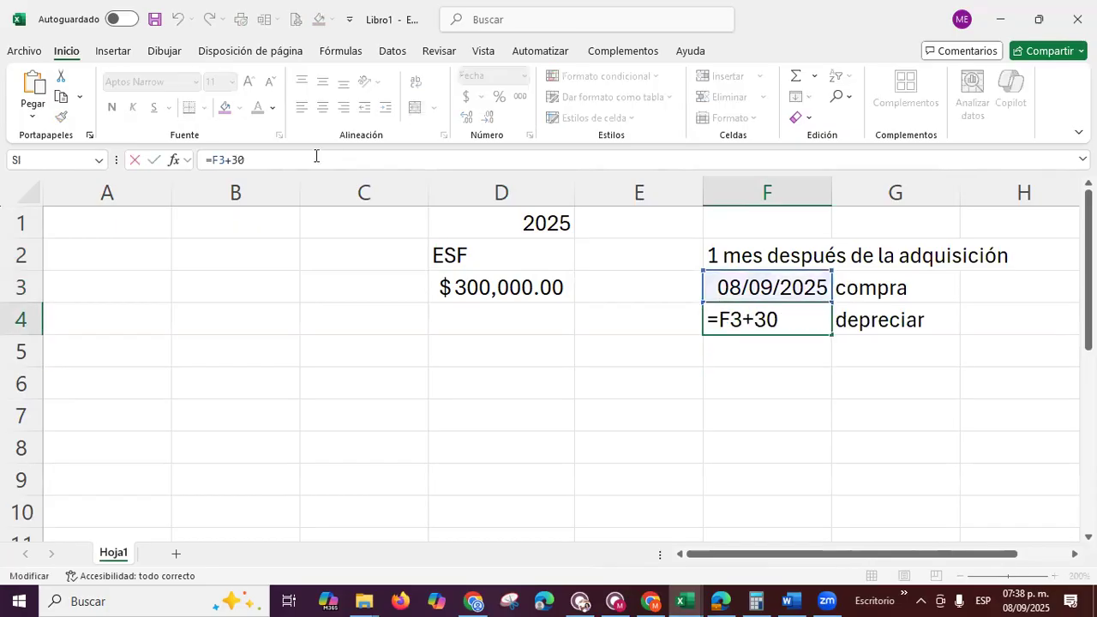
key(BackSpace)
key(BackSpace)
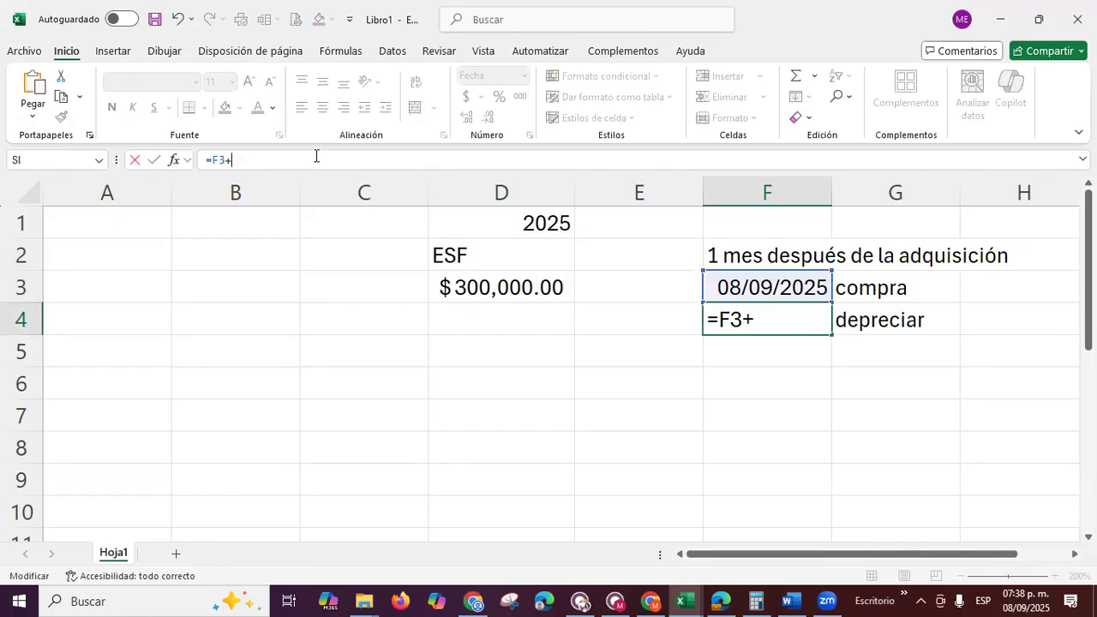
key(BackSpace)
key(BackSpace)
key(BackSpace)
key(BackSpace)
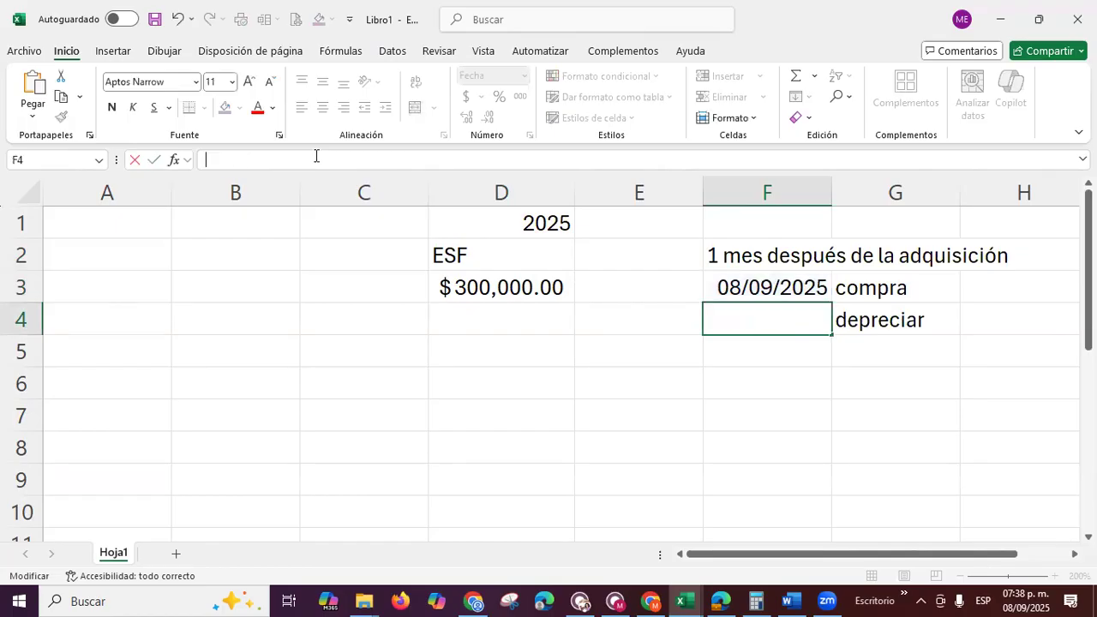
text(08/10)
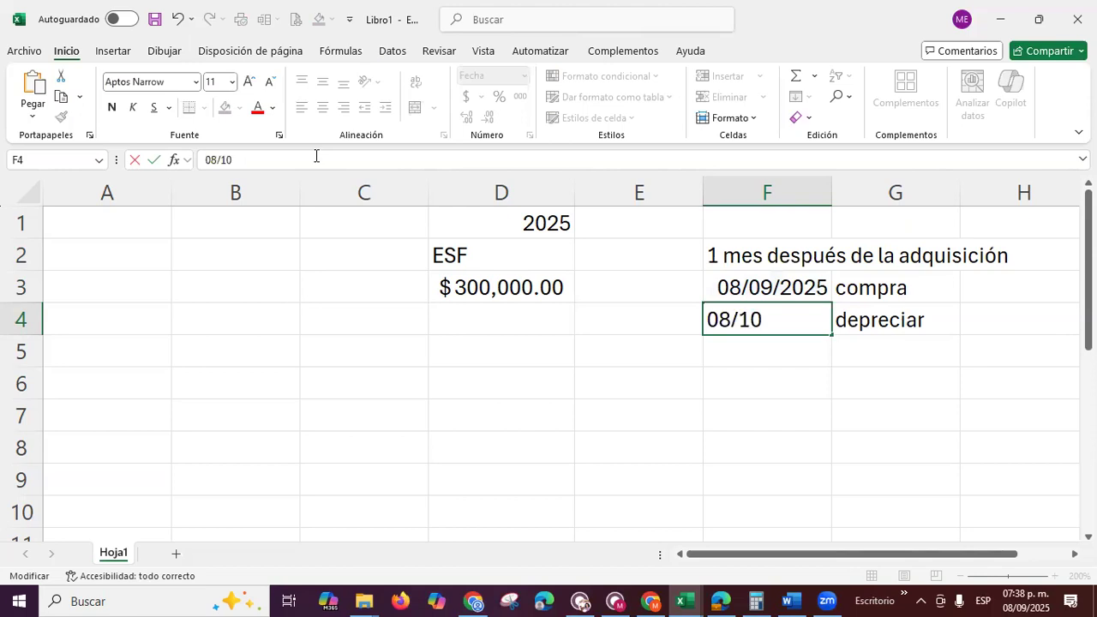
text(/2025)
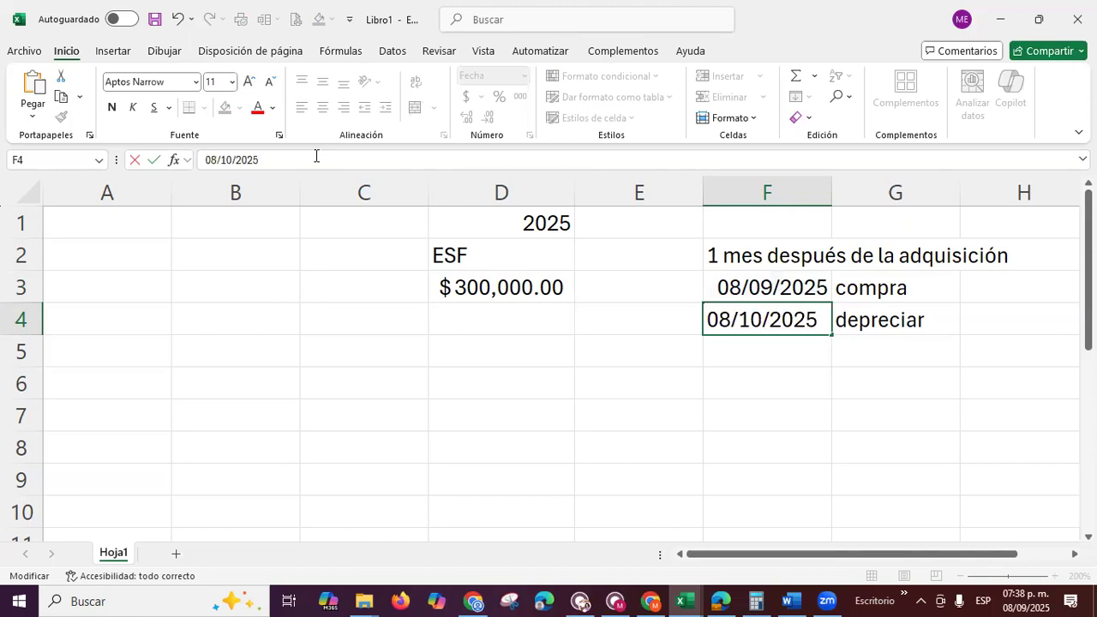
key(ctrl+Return)
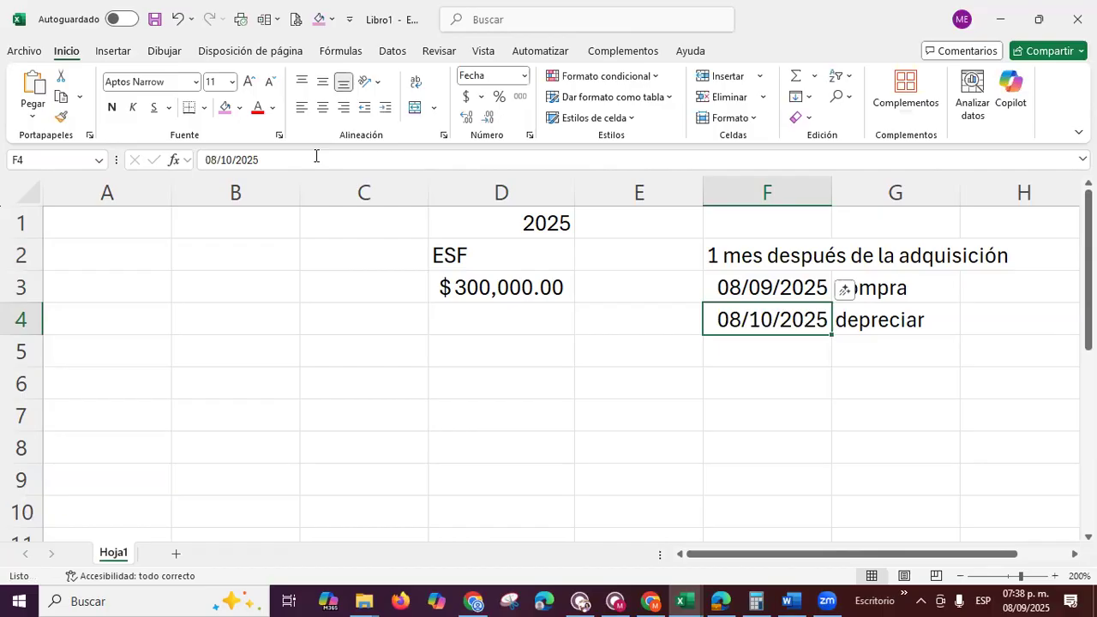
Add the month label "septiembre" in C2, beside the ESF heading
key(Left)
key(Up)
key(Left)
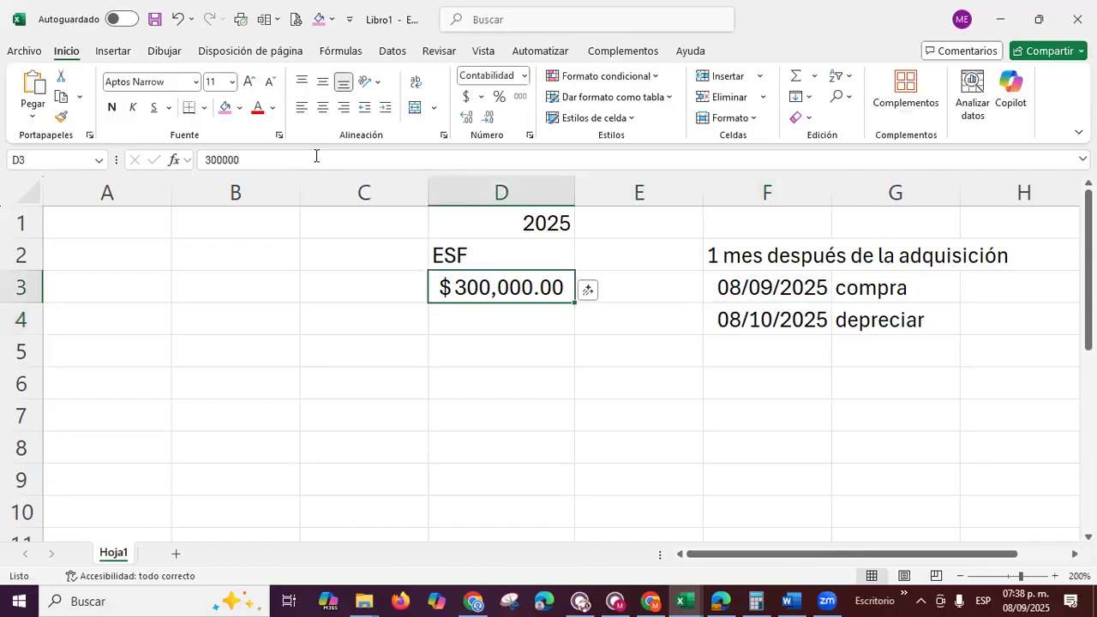
key(Up)
key(Left)
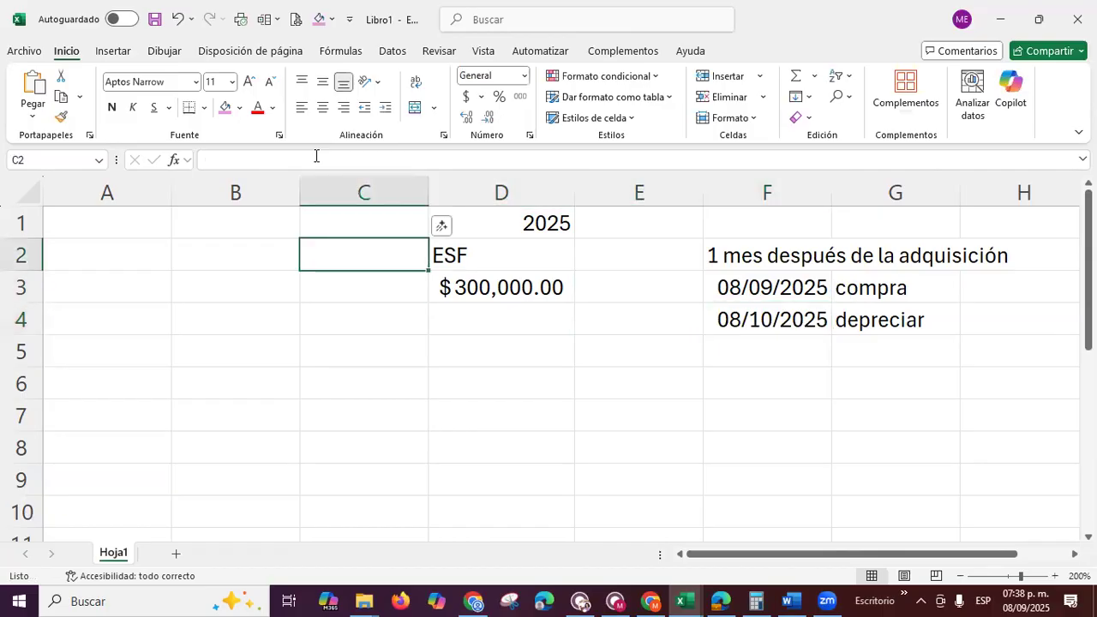
text(agosto)
key(BackSpace)
key(BackSpace)
key(BackSpace)
key(BackSpace)
key(BackSpace)
key(BackSpace)
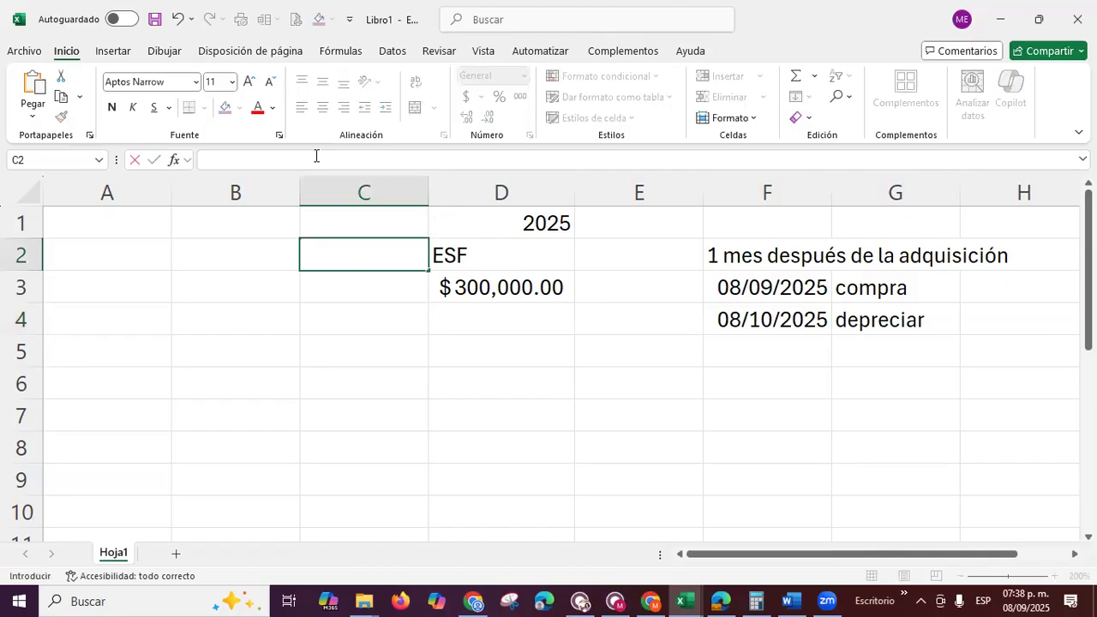
text(septiem)
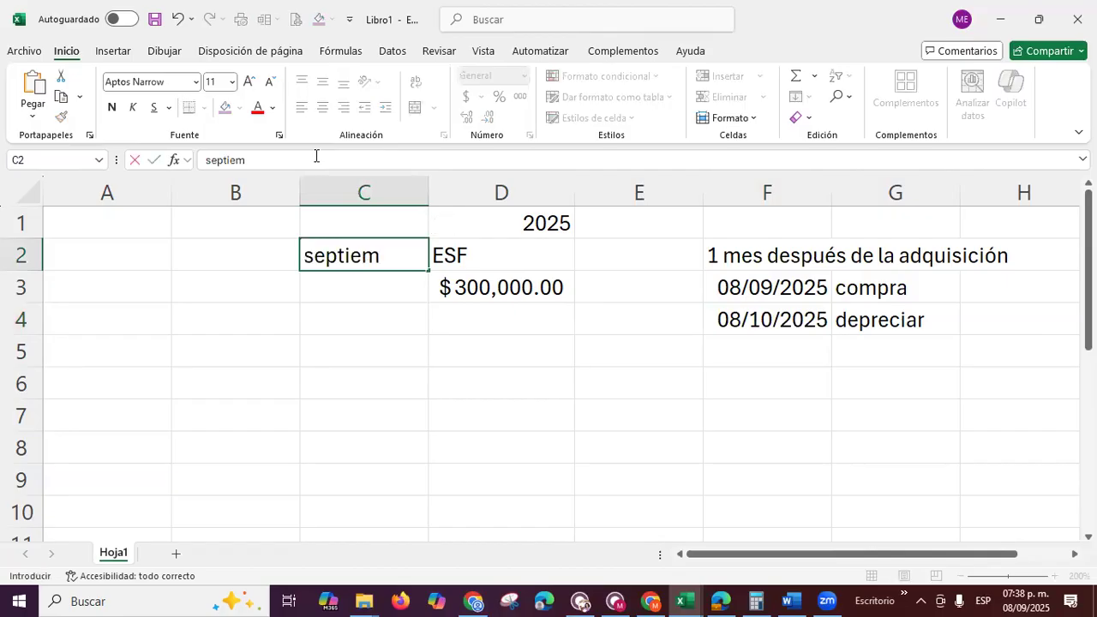
text(bre)
key(Return)
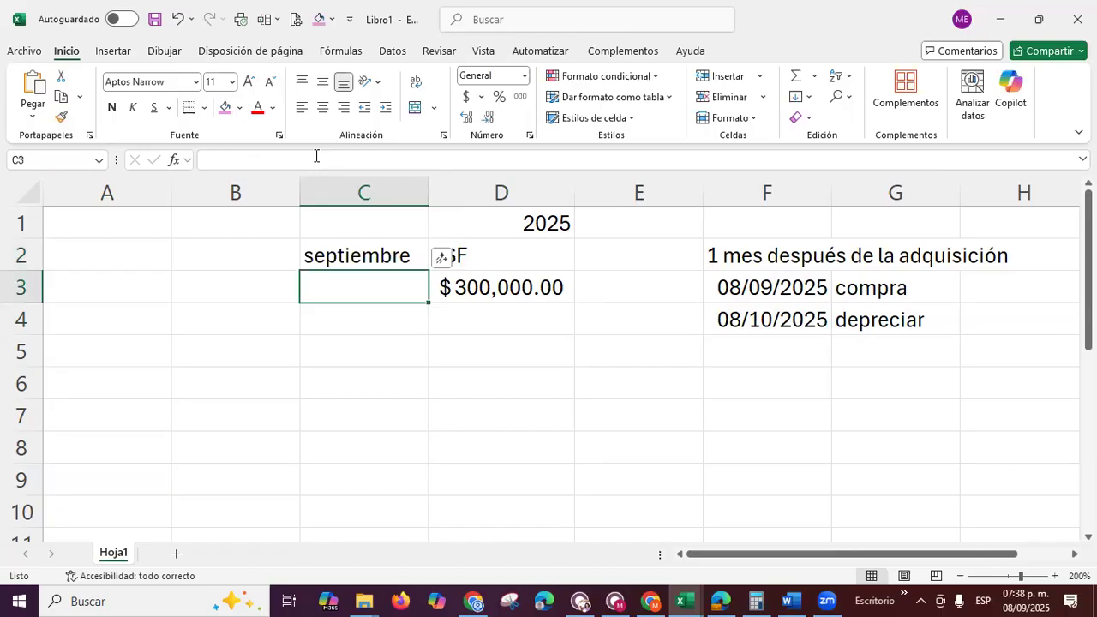
Label the $300,000.00 amount as "Eq transporte" in C3
text(Eq transport)
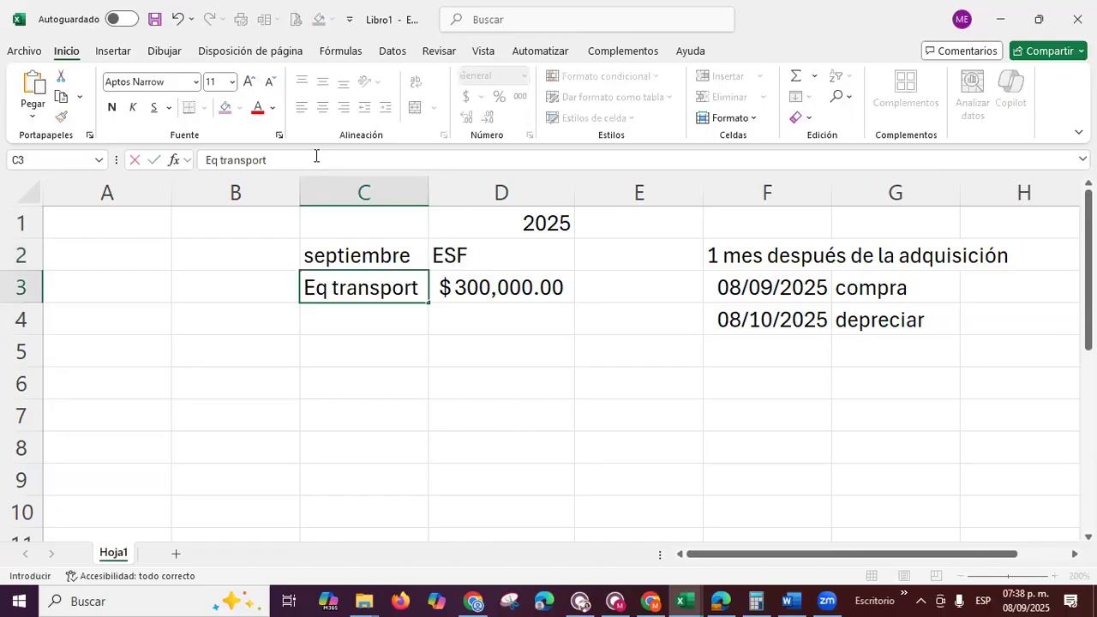
text(e)
key(Return)
key(Return)
key(Up)
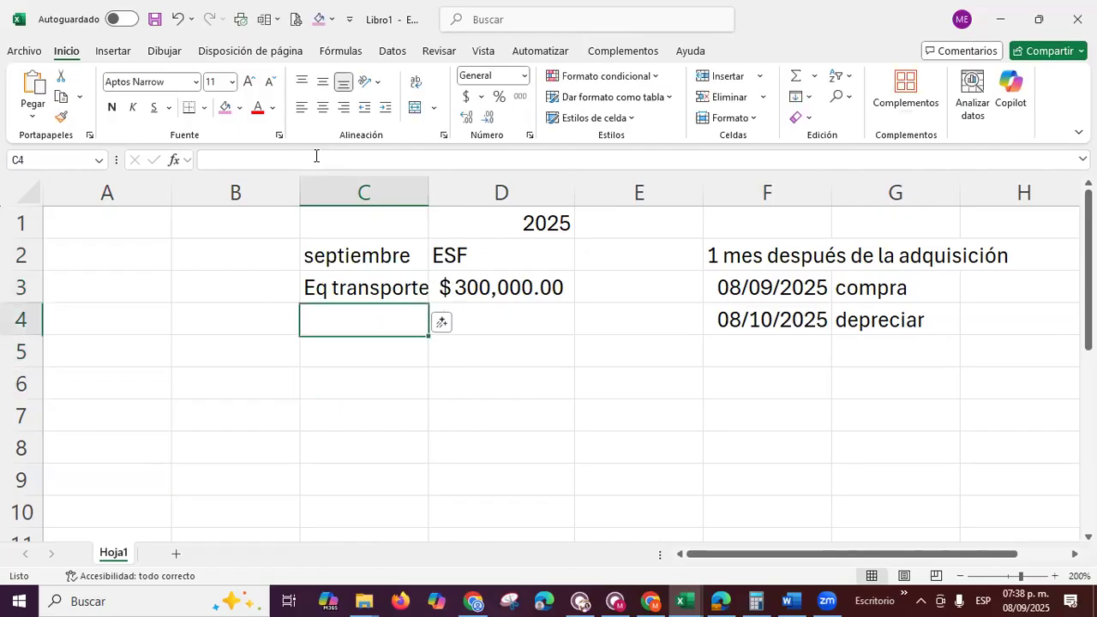
Copy the September block C1:D4 and paste the duplicate starting at C6
key(Up)
key(Up)
key(Up)
key(shift+Down)
key(shift+Down)
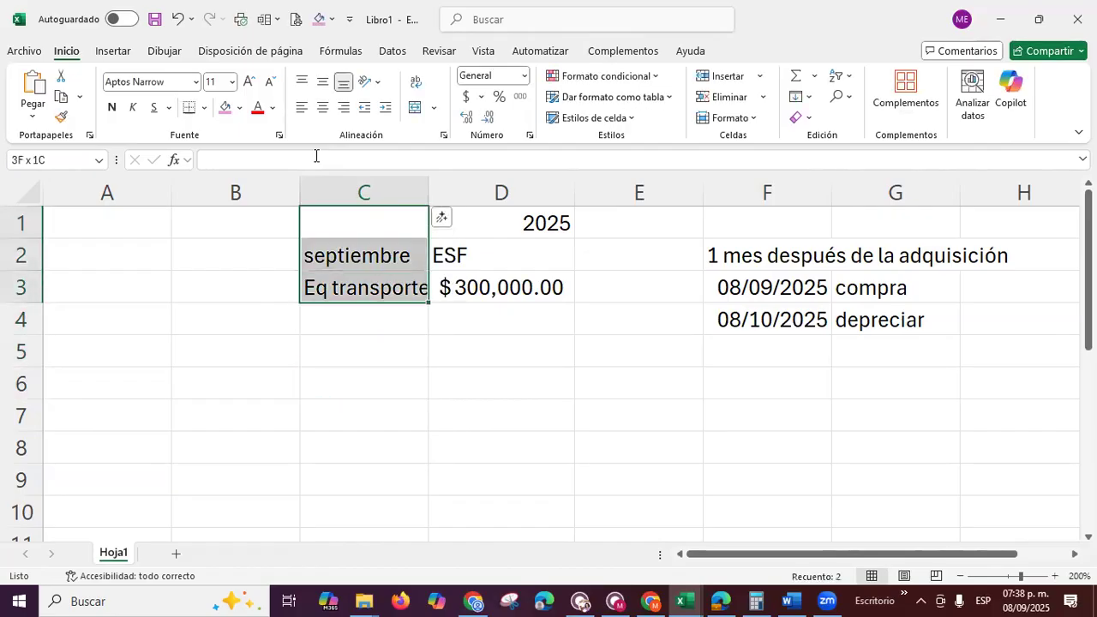
key(shift+Down)
key(shift+Right)
key(ctrl+c)
key(Down)
key(Down)
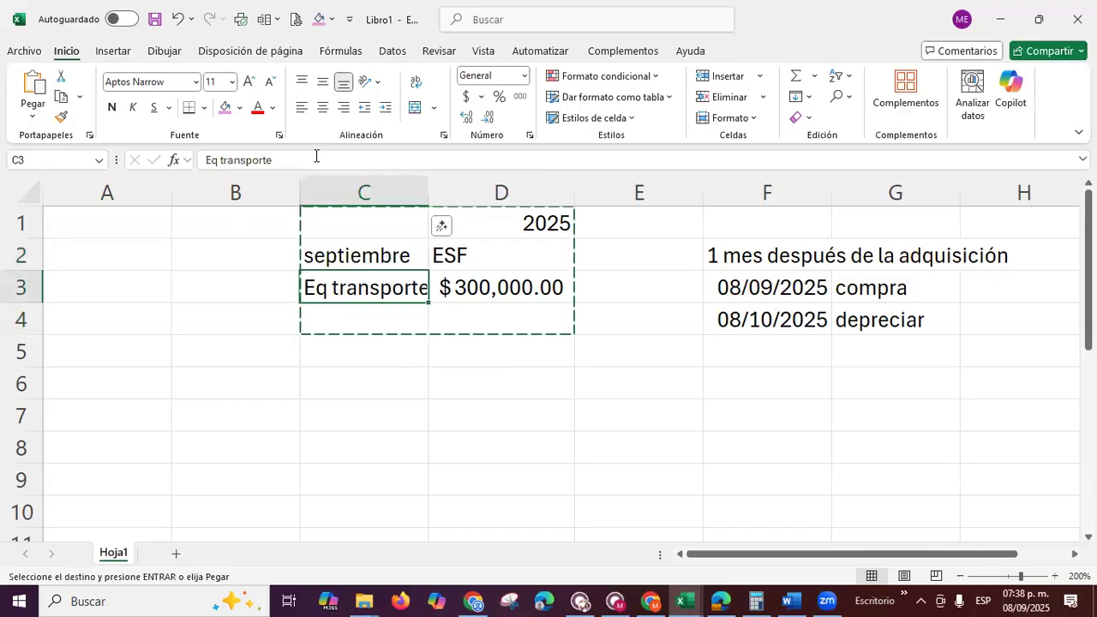
key(Down)
key(Down)
key(Down)
key(Down)
key(Up)
key(ctrl+v)
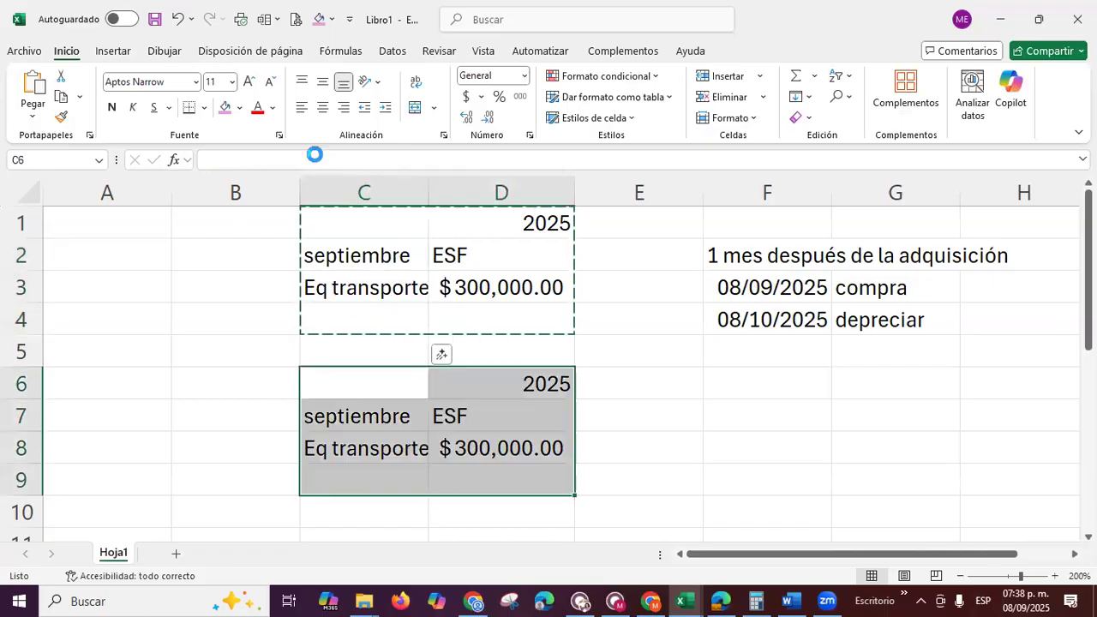
Change the month in C7 to "octubre" and add the label "depreciación" in C9
key(Down)
text(oct)
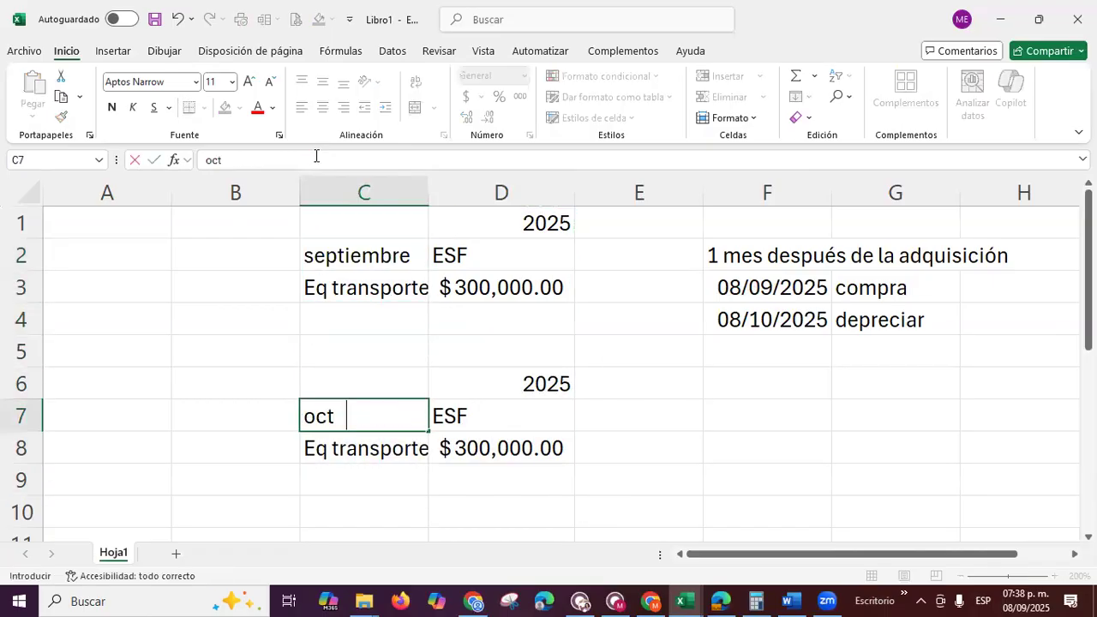
key(Return)
key(Return)
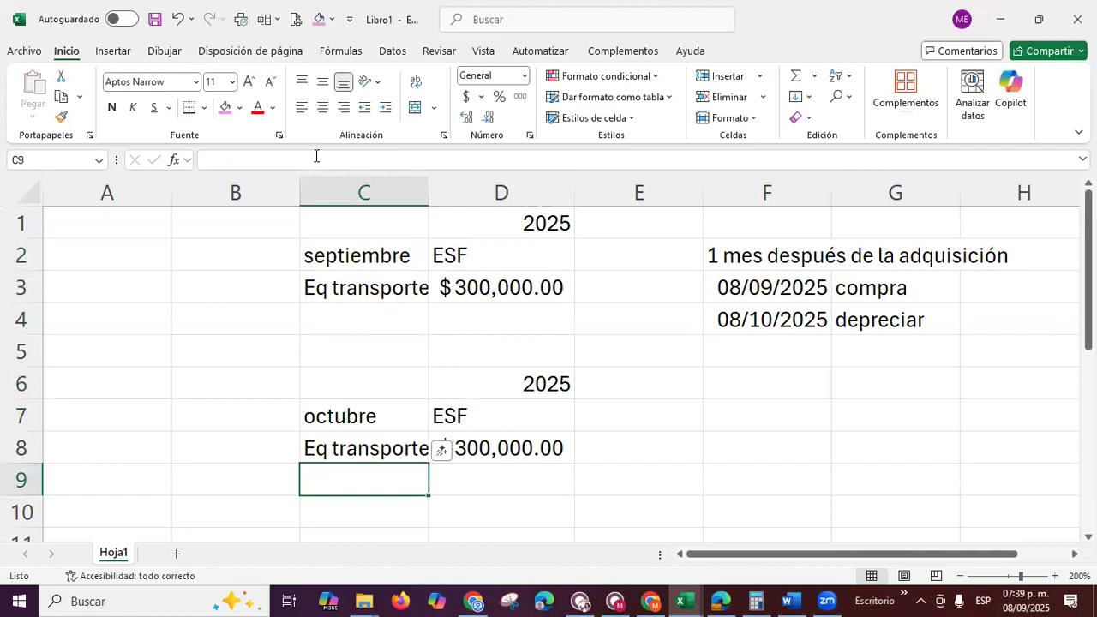
text(depreciación)
key(Tab)
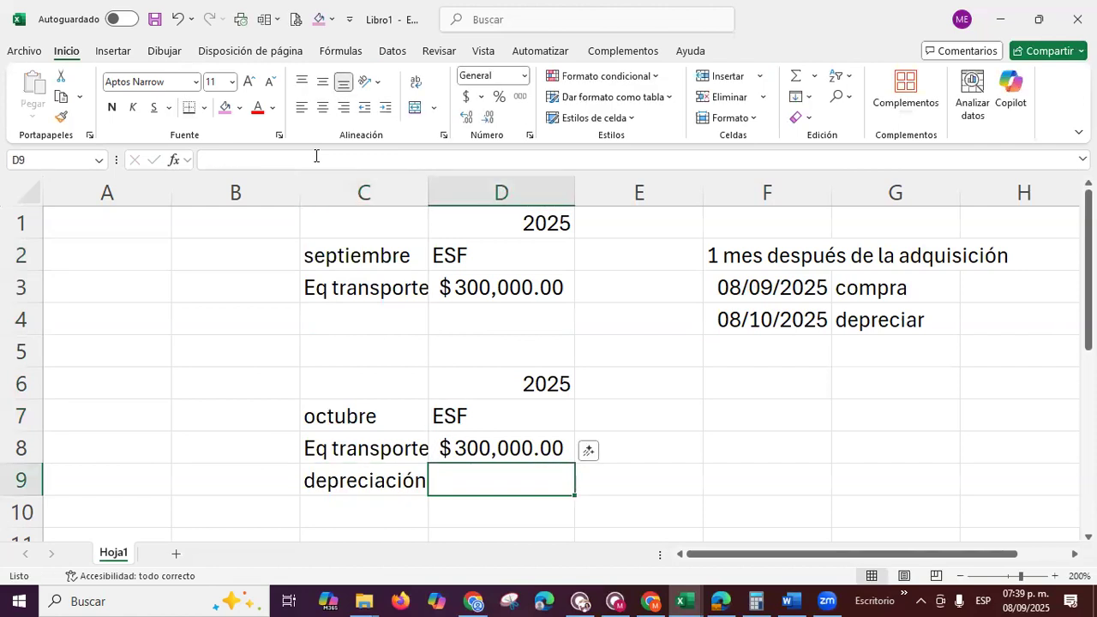
Bring the October transport equipment value into F8 with the formula =D8
key(Up)
key(Right)
key(Right)
text(=)
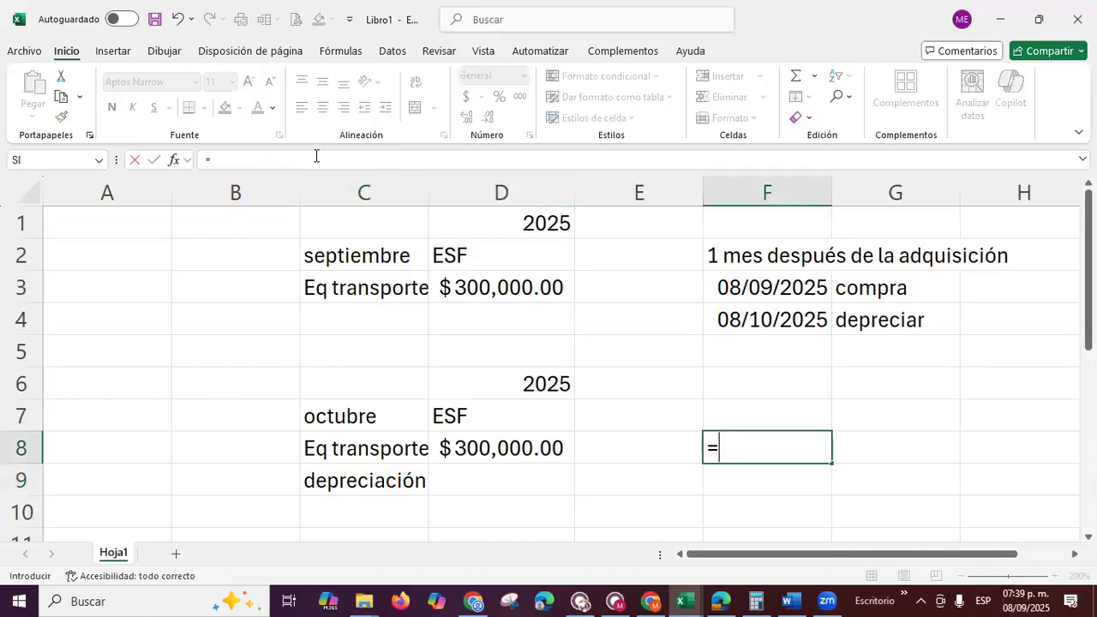
key(Left)
key(Left)
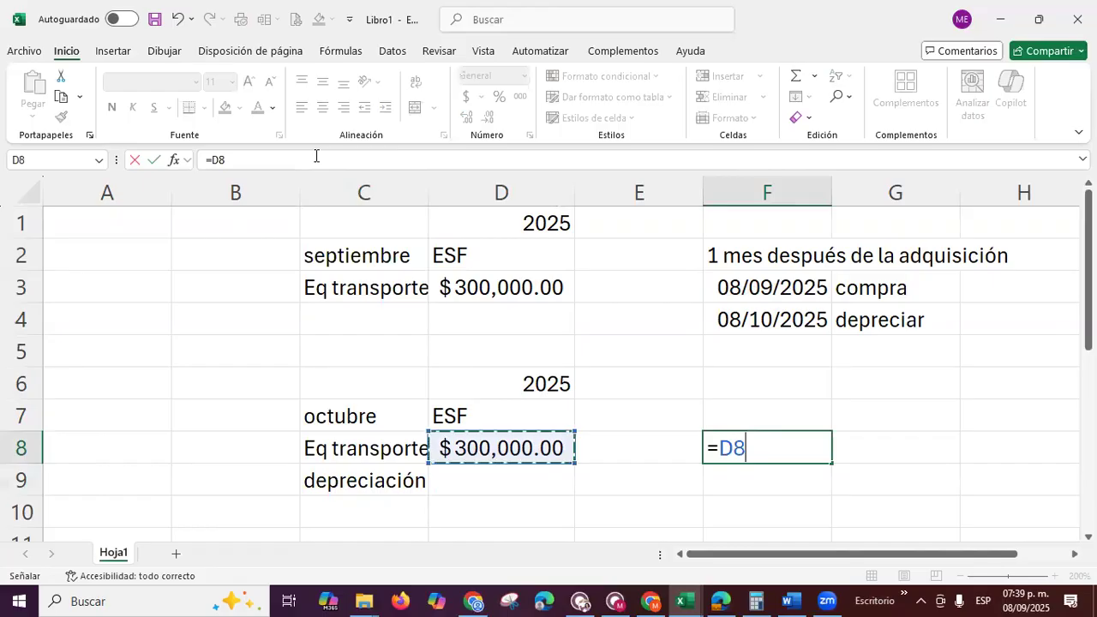
key(Return)
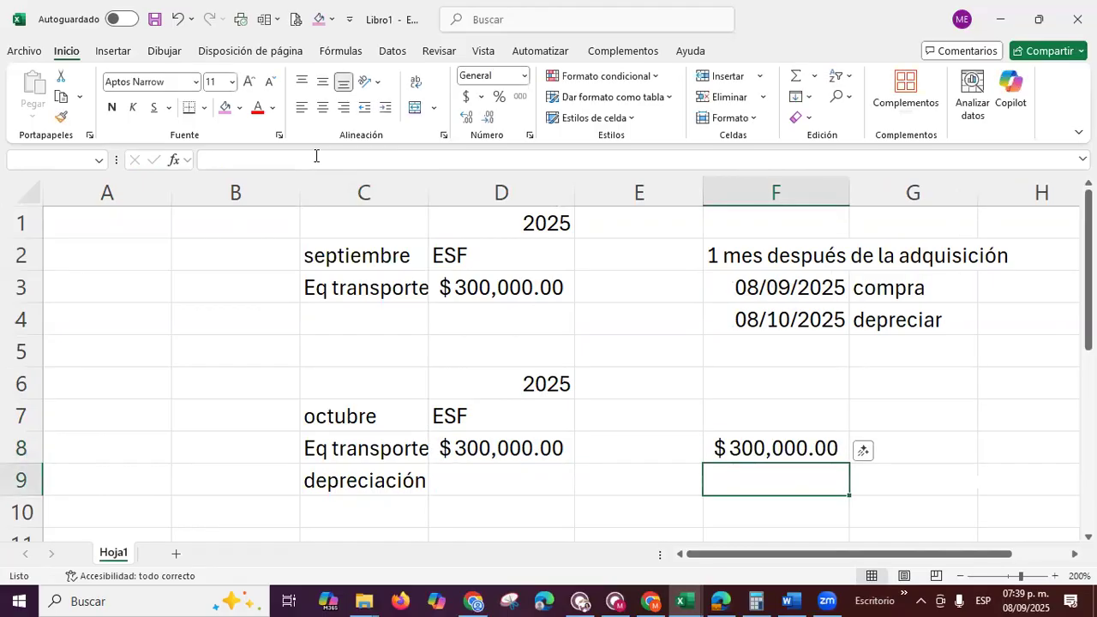
Enter the 25% depreciation rate in F9, below the asset value
key(Up)
key(Down)
text(1)
key(BackSpace)
text(2)
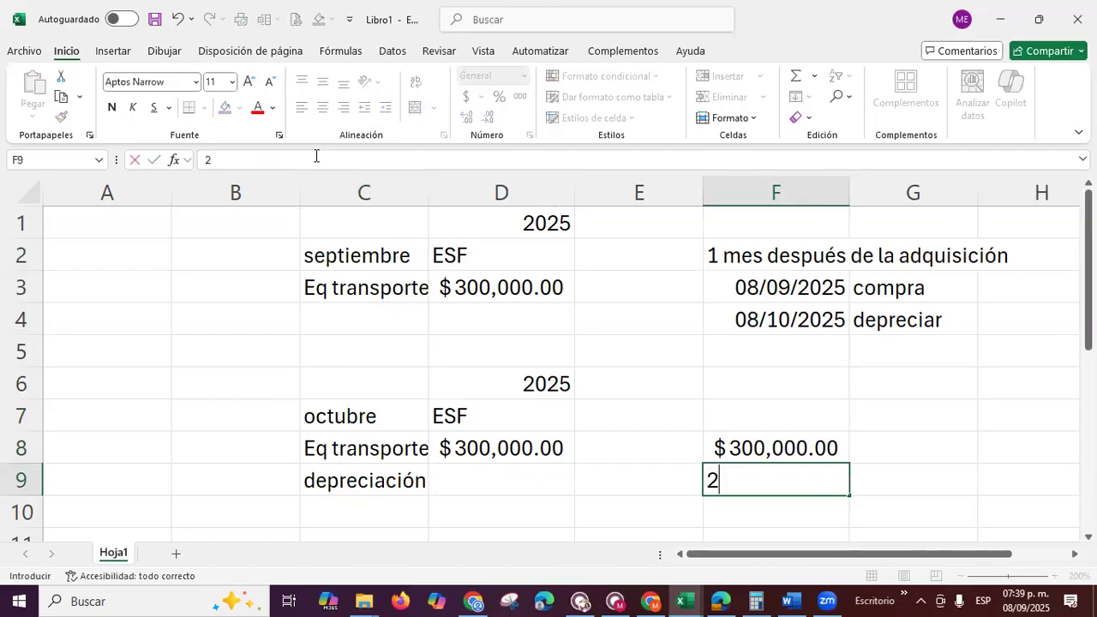
text(5%)
key(Return)
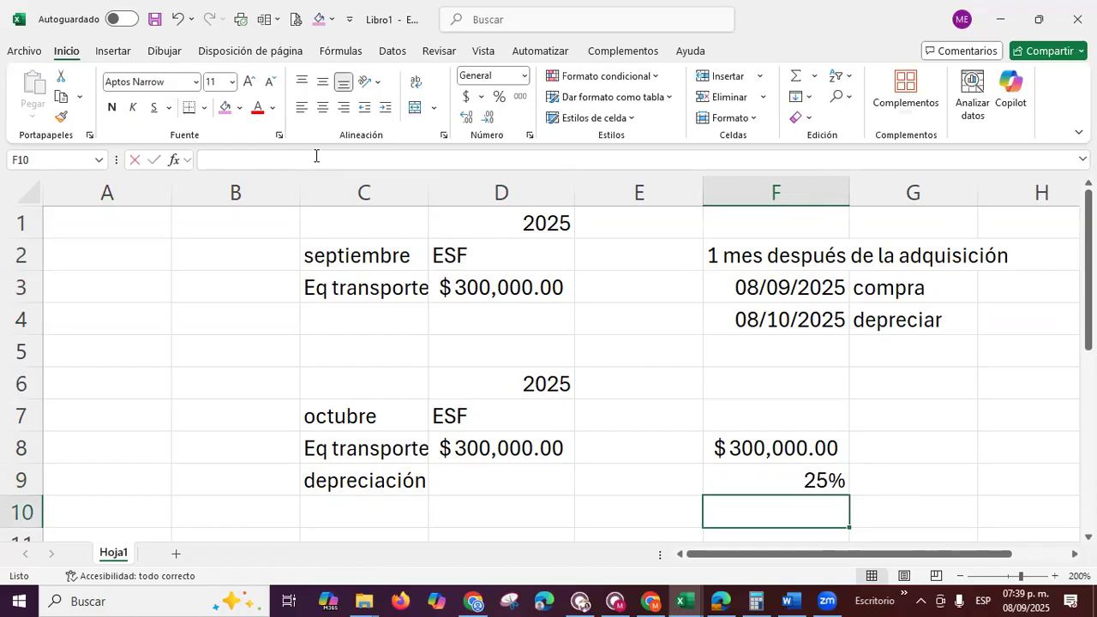
Calculate the annual depreciation in F10 by multiplying the asset value in F8 by the rate in F9
text(=)
key(Up)
key(Up)
text(*)
key(Up)
key(Return)
key(Down)
key(Up)
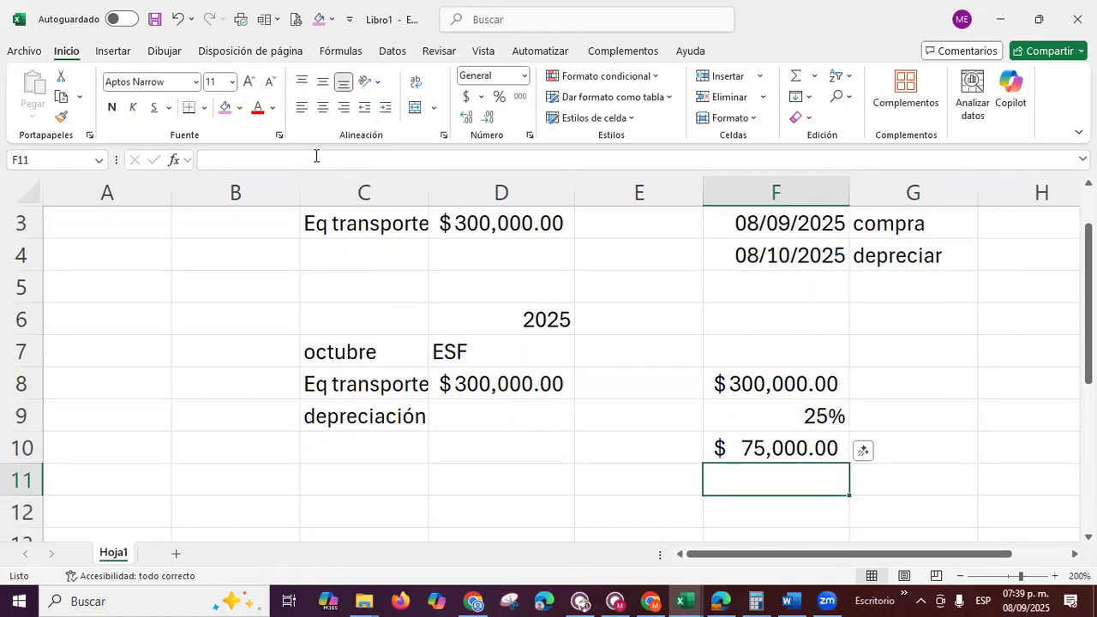
Enter 12 months in F11 and calculate the monthly depreciation in F12 with the formula =F10/F11
key(Return)
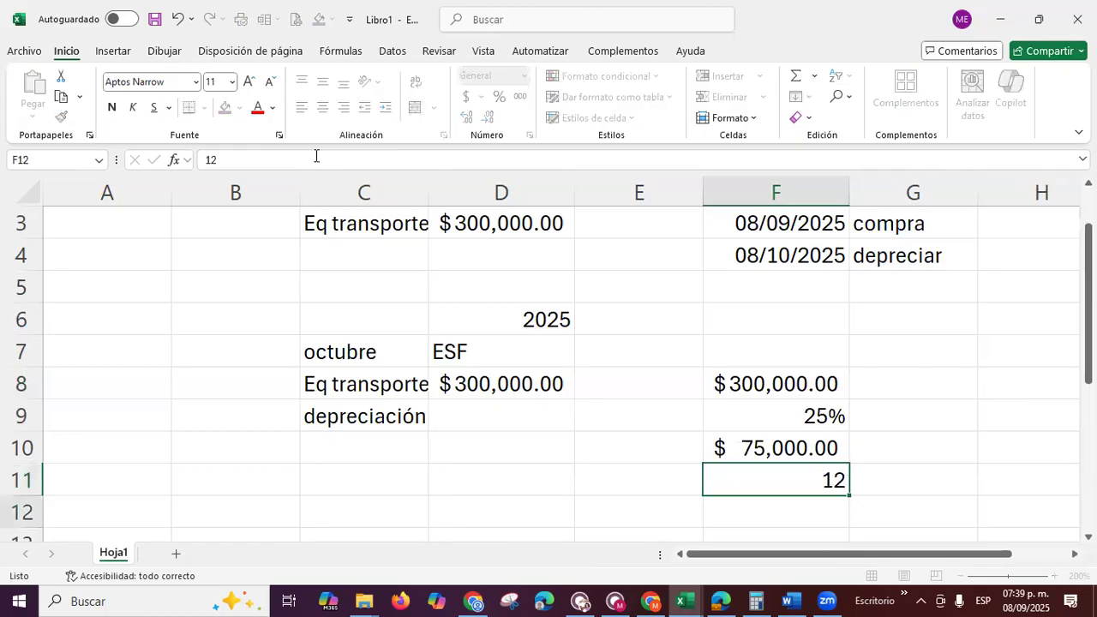
text(=)
key(Up)
text(/1)
key(BackSpace)
key(Up)
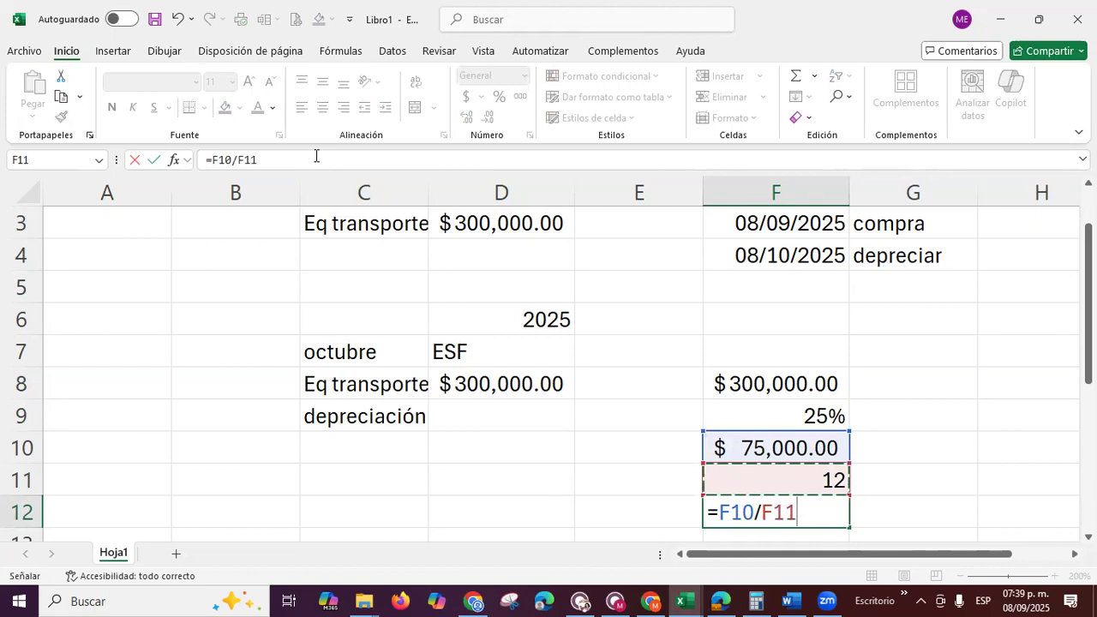
key(Return)
Show the monthly depreciation as a negative amount in D9 with the formula =-F12
key(Up)
key(Left)
key(Left)
key(Up)
key(Up)
key(Up)
key(Up)
key(Down)
text(=-)
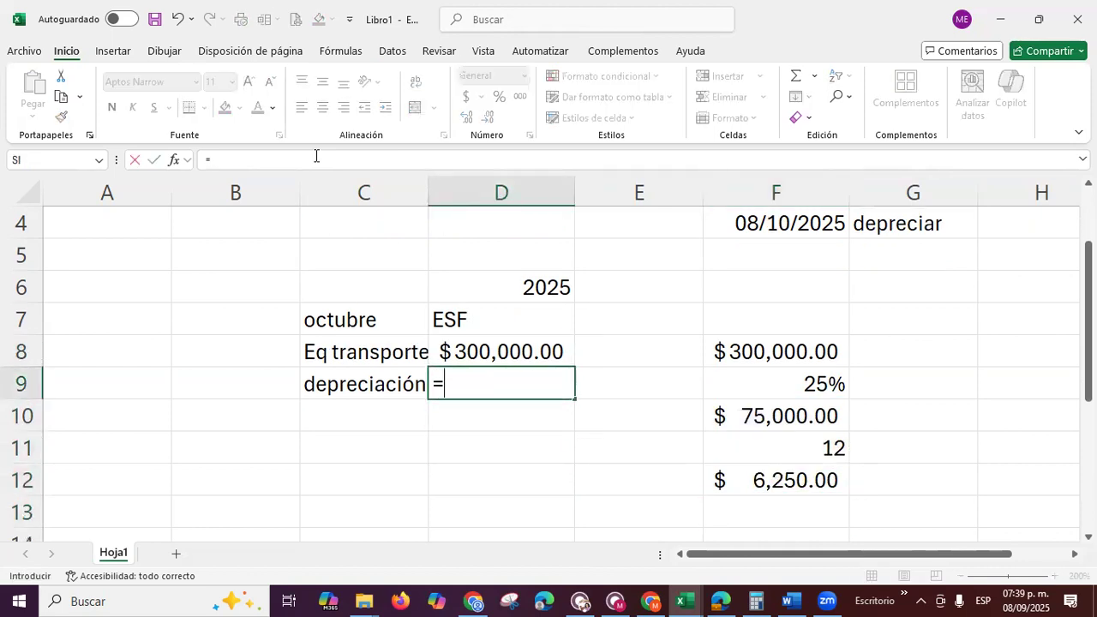
click(745, 477)
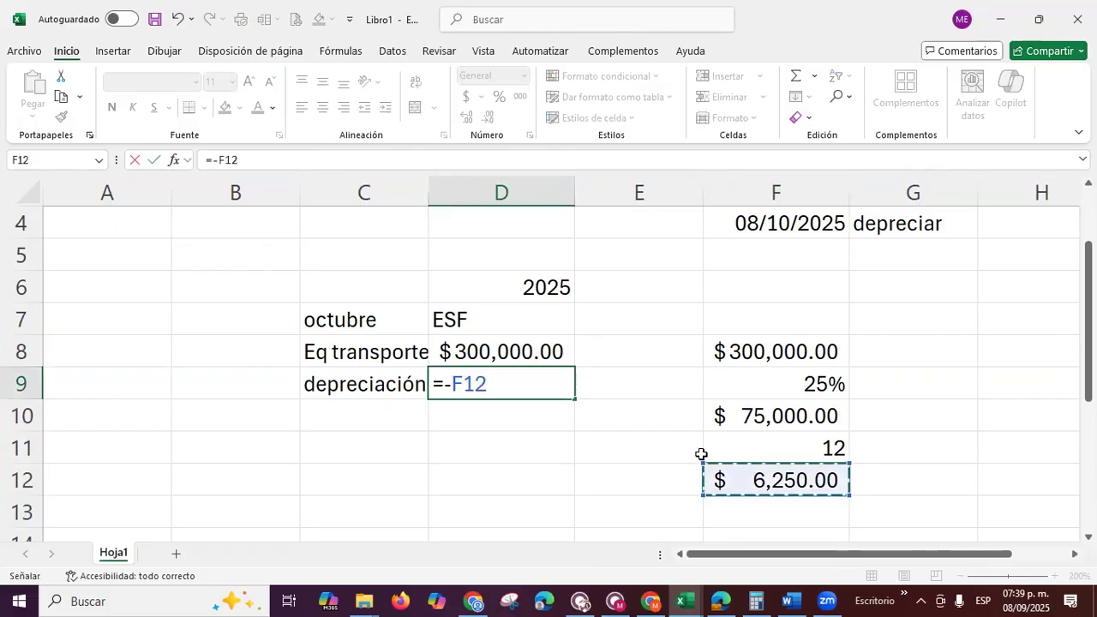
key(Return)
Review the September and October blocks in column D to compare the asset's presentation in each month
key(Up)
key(Up)
key(Up)
key(Up)
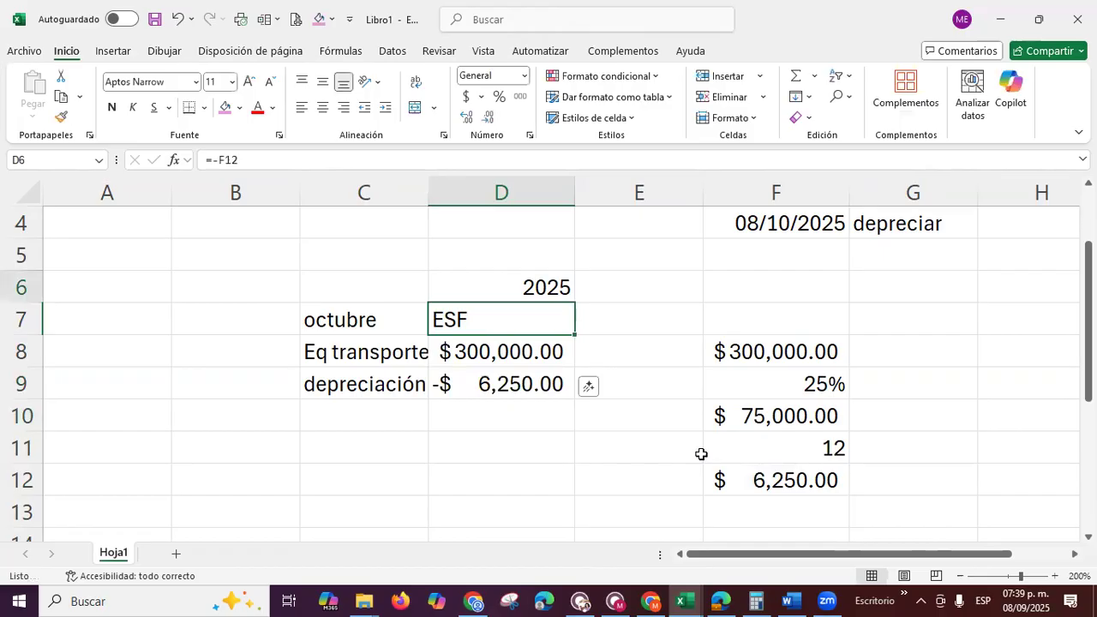
key(Up)
key(Up)
key(Up)
key(Up)
key(Down)
key(Down)
key(Down)
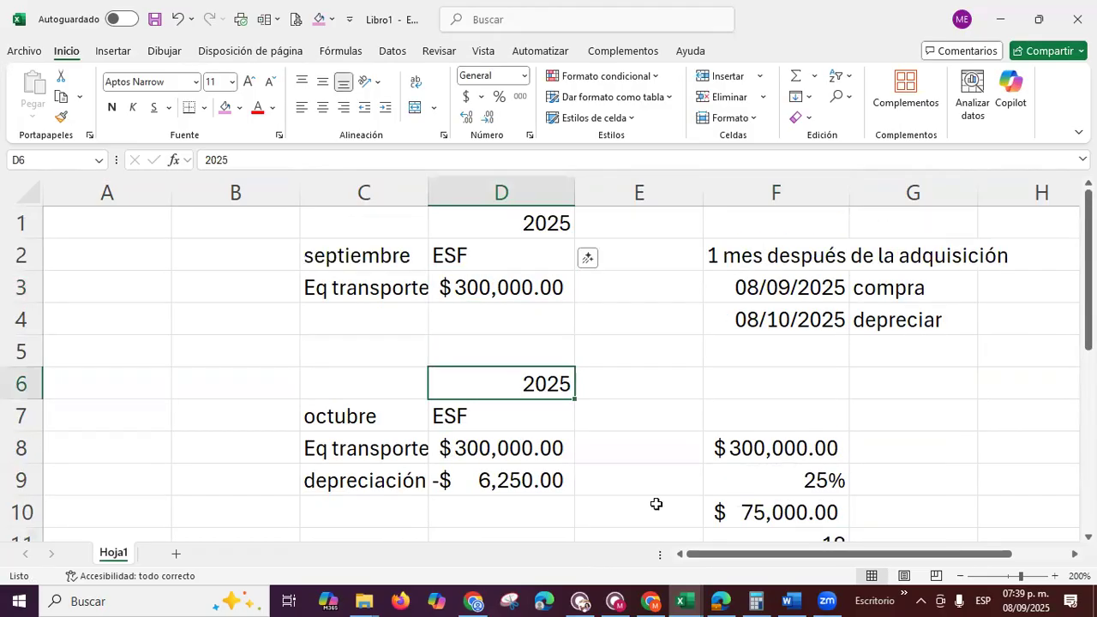
Set the font color of the October depreciation amount in D9 to red
key(Down)
key(Down)
key(Down)
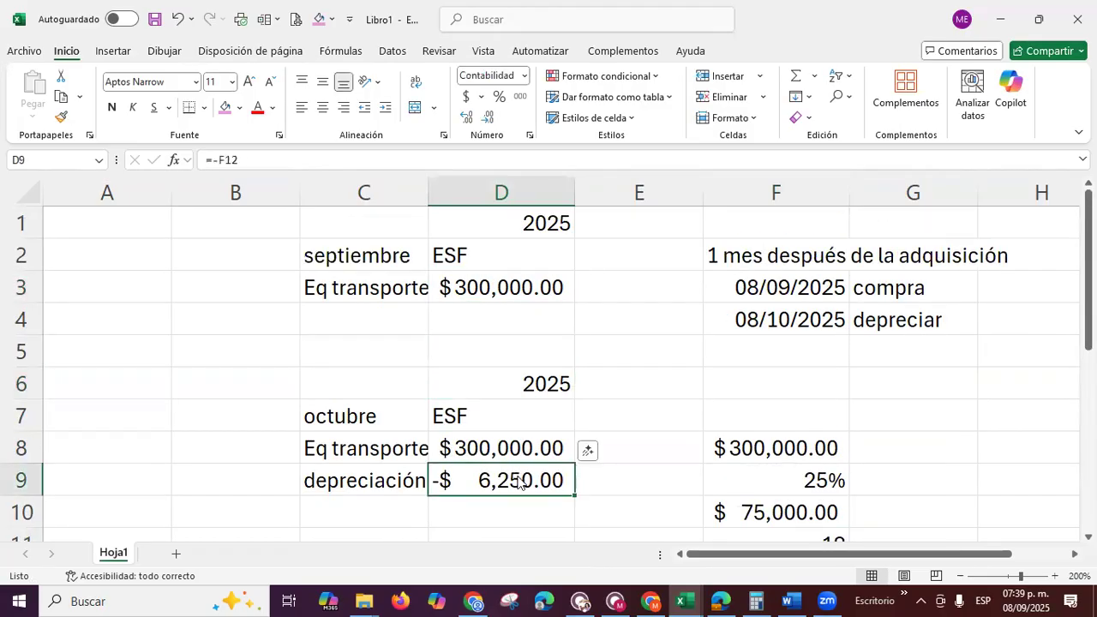
right_click(517, 477)
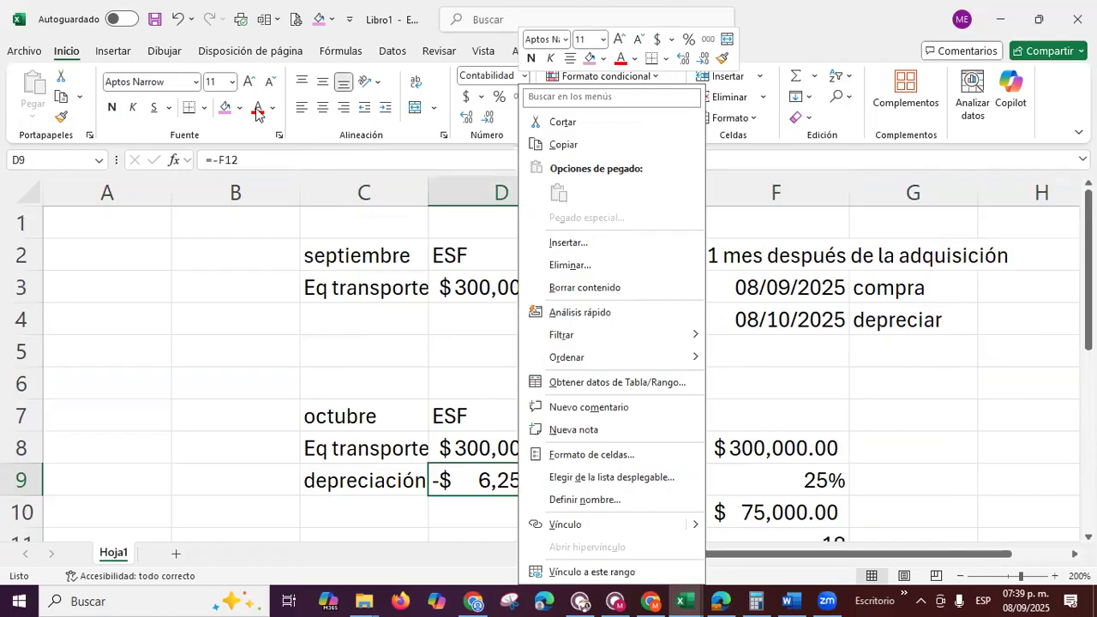
click(256, 111)
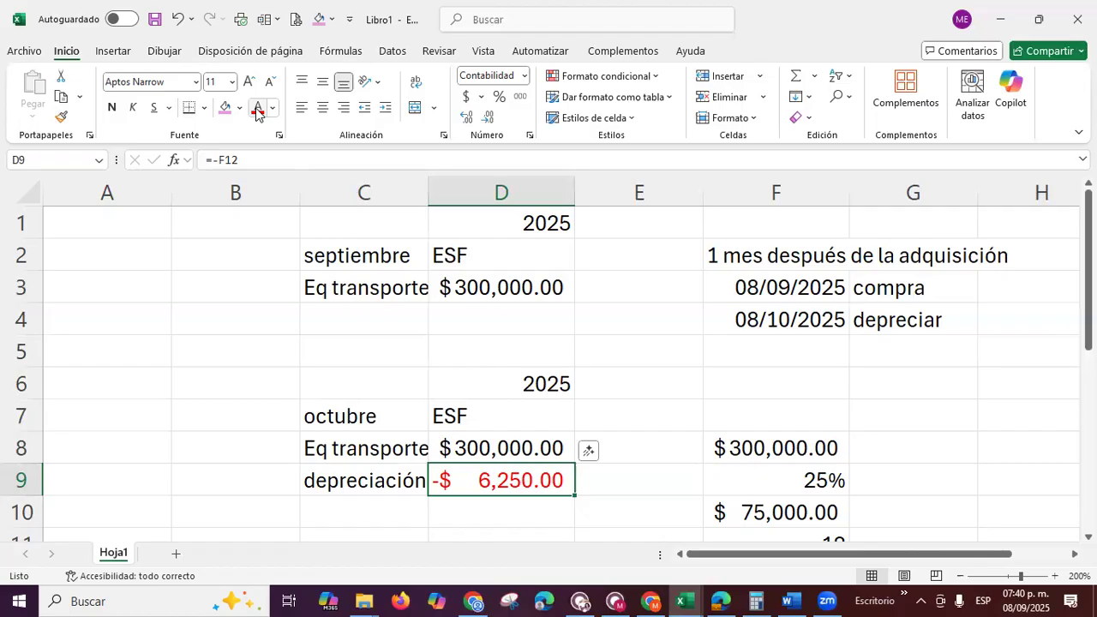
Add the note "registros" in F6 and "fijas y mensuales" in G6
key(Right)
key(Right)
key(Up)
key(Up)
key(Up)
key(Up)
key(Down)
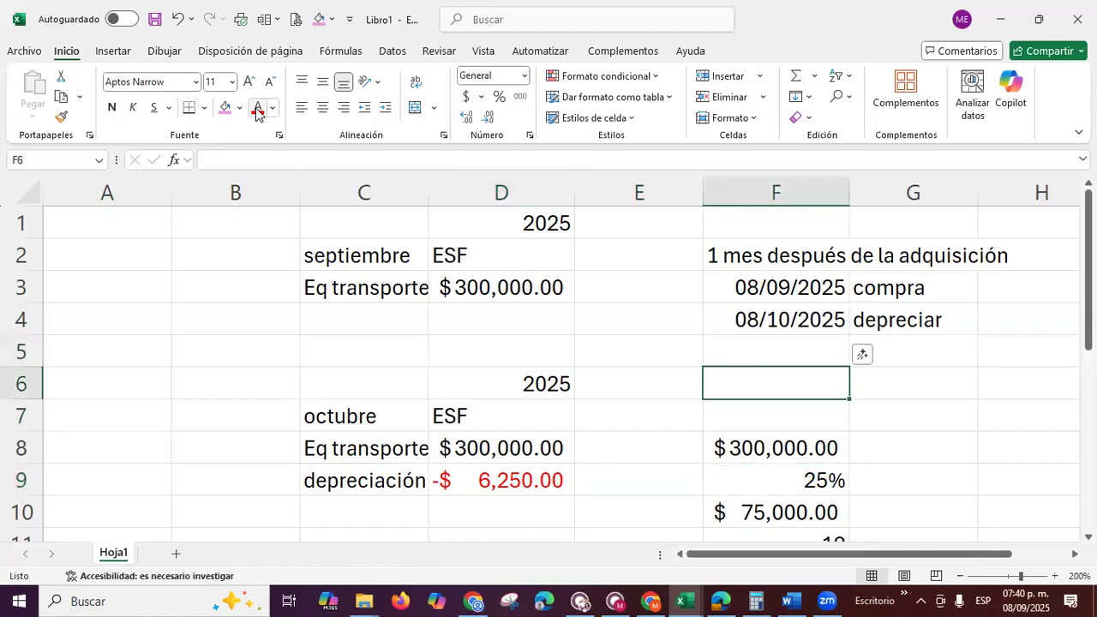
text(registros)
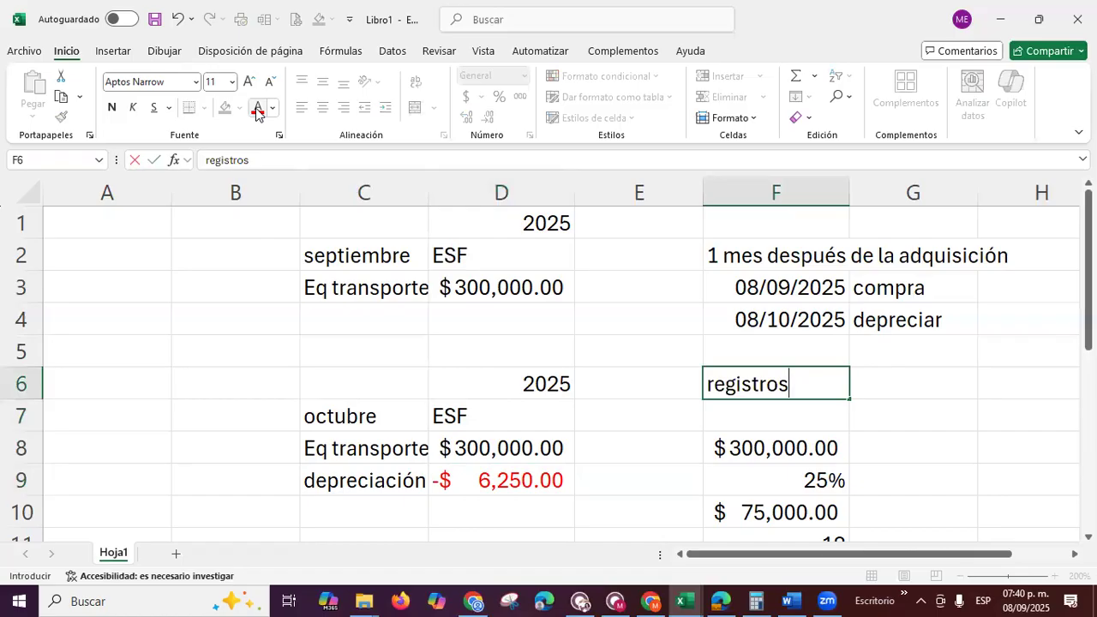
key(Right)
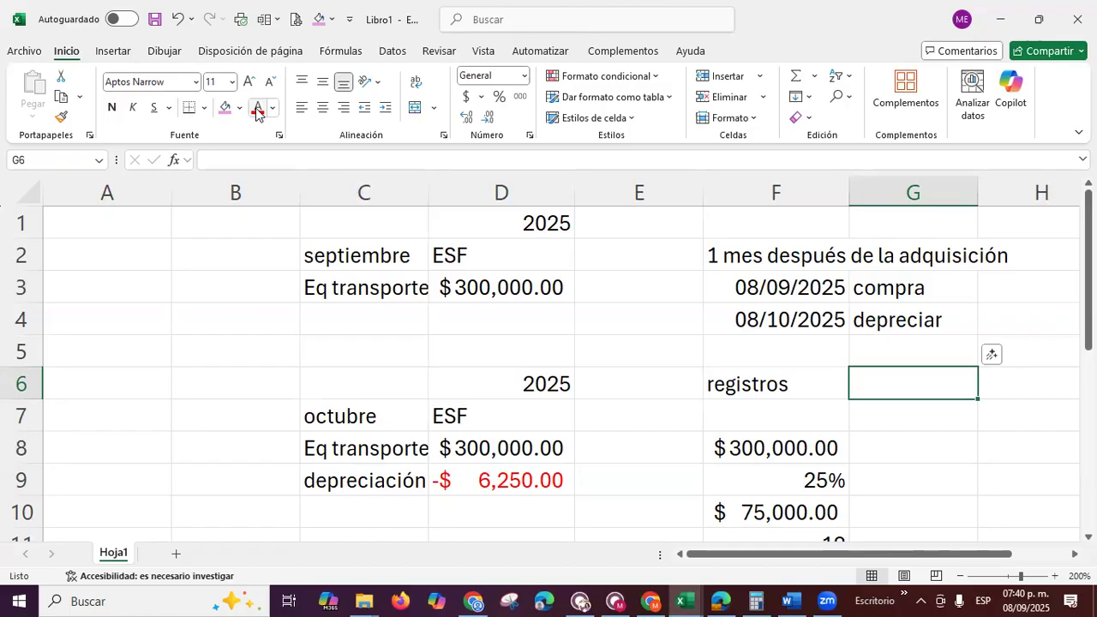
text(fijas)
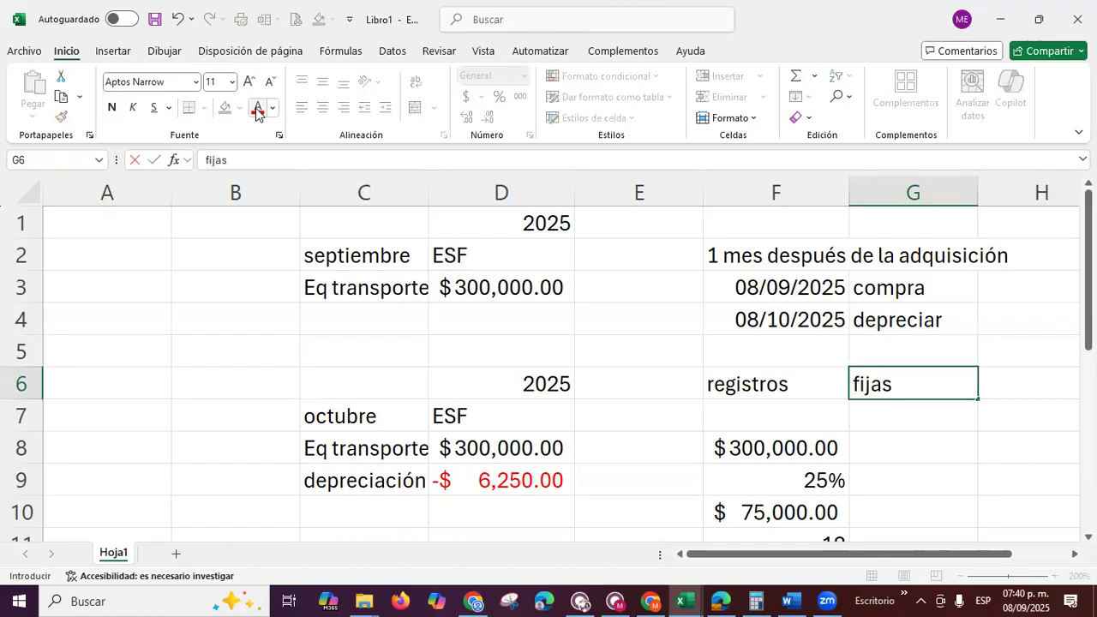
text( y mensuales)
key(Return)
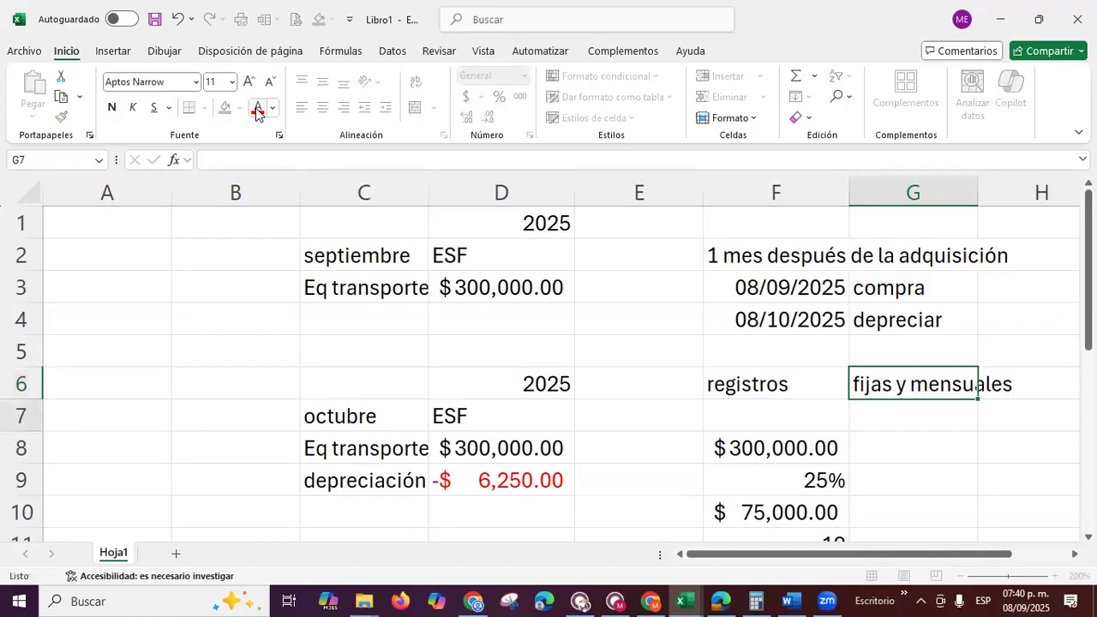
key(Up)
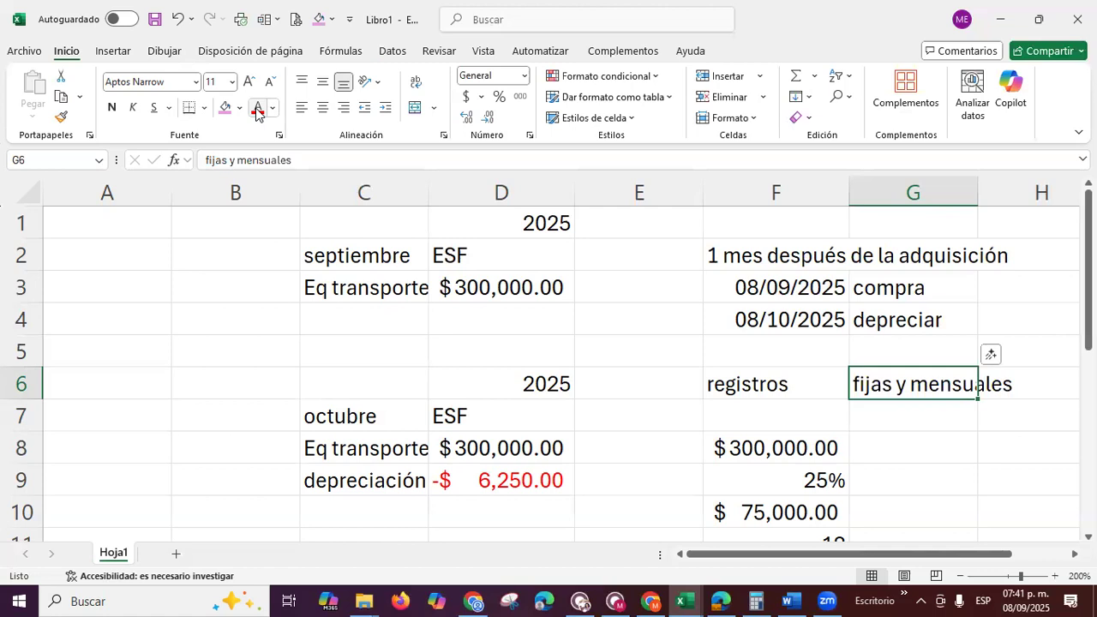
Copy the October block C6:D9 and paste it starting at C11
key(Left)
key(Left)
key(Left)
key(Down)
key(Down)
key(Down)
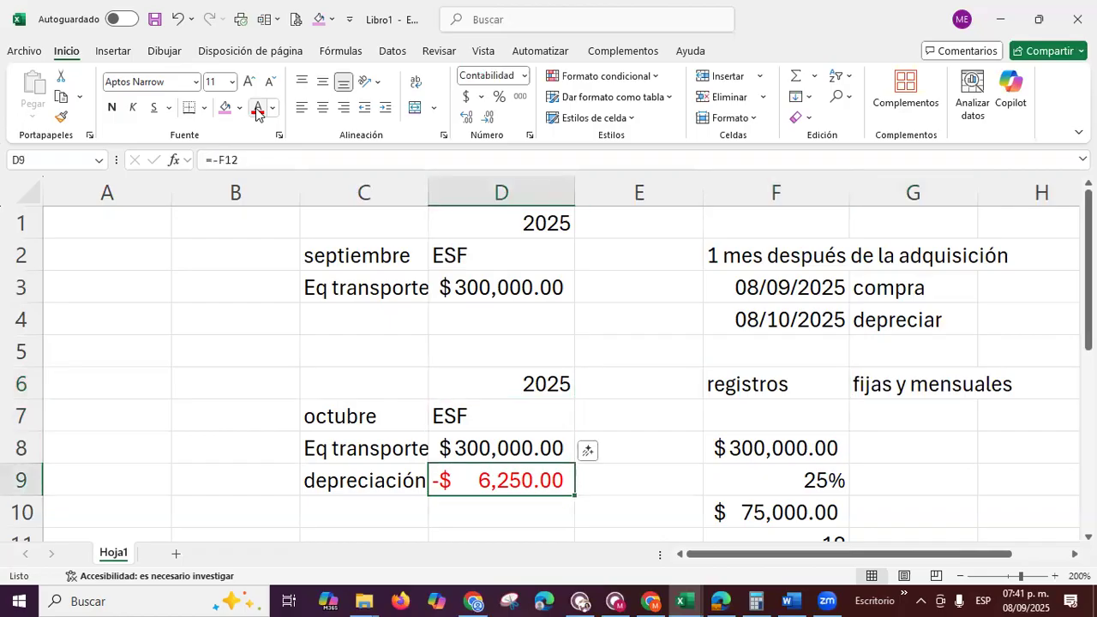
key(Left)
key(Up)
key(Up)
key(Up)
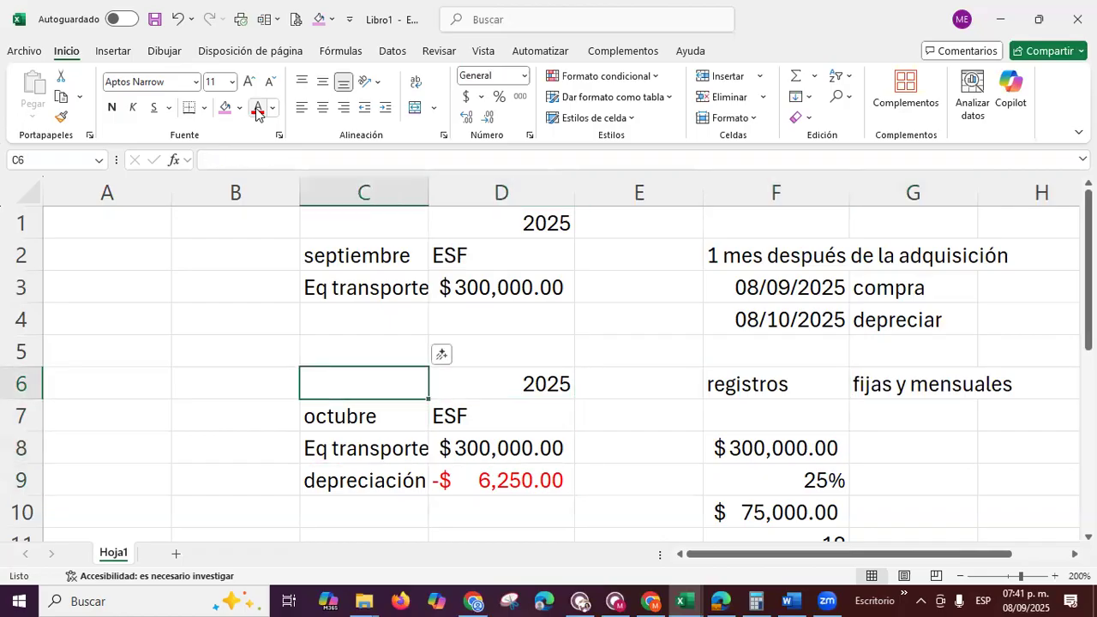
key(shift+Right)
key(shift+Down)
key(shift+Down)
key(shift+Down)
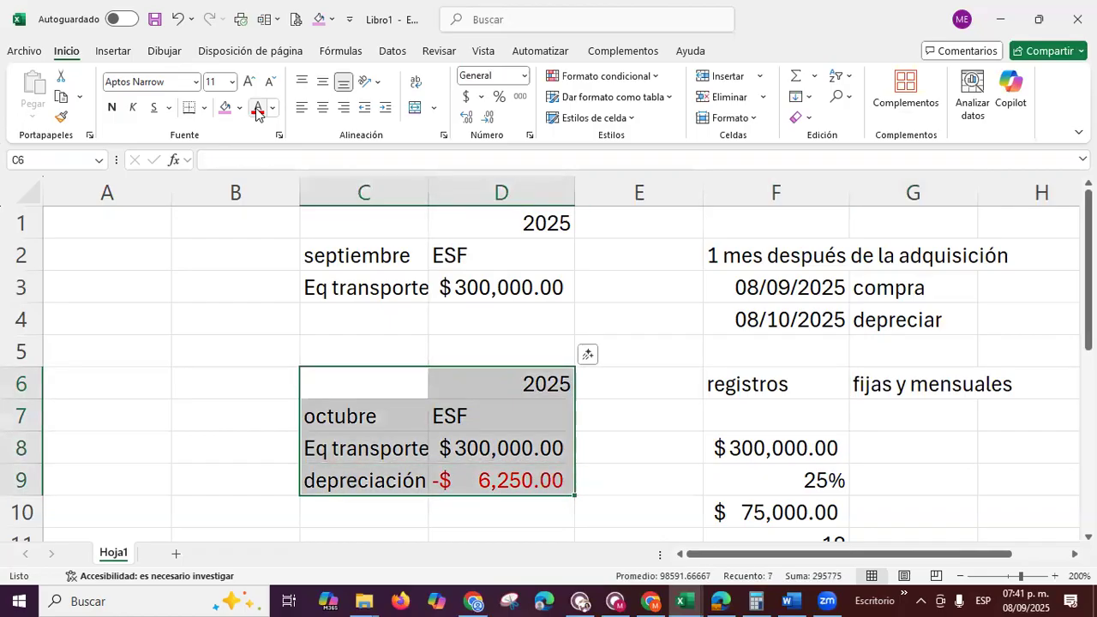
key(ctrl+c)
key(Down)
key(Down)
key(Down)
key(Down)
key(Down)
key(Down)
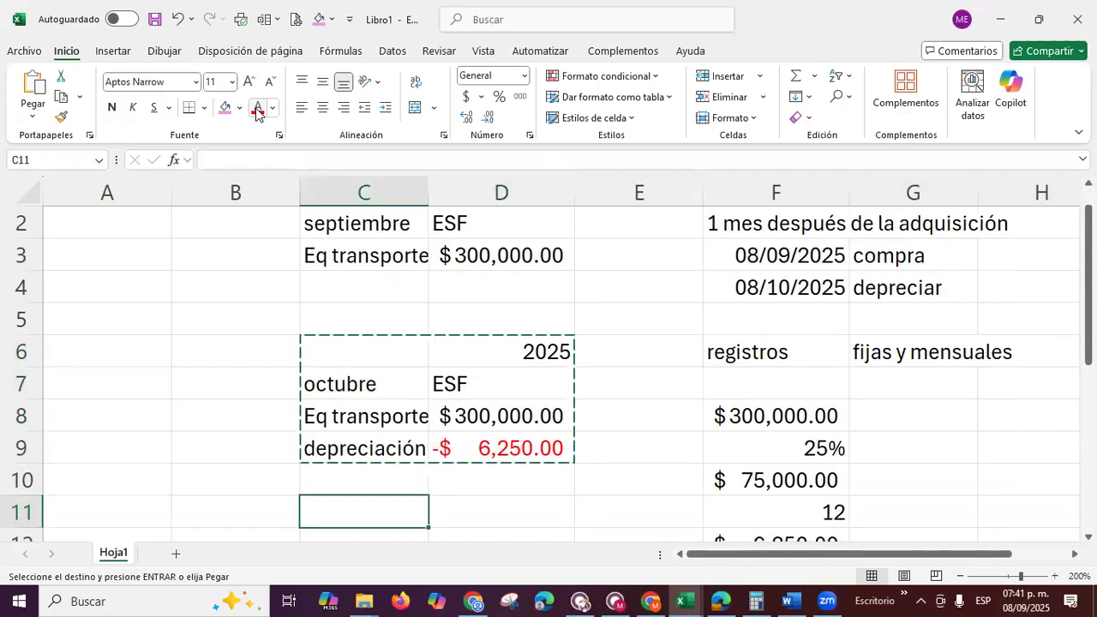
key(Up)
key(ctrl+v)
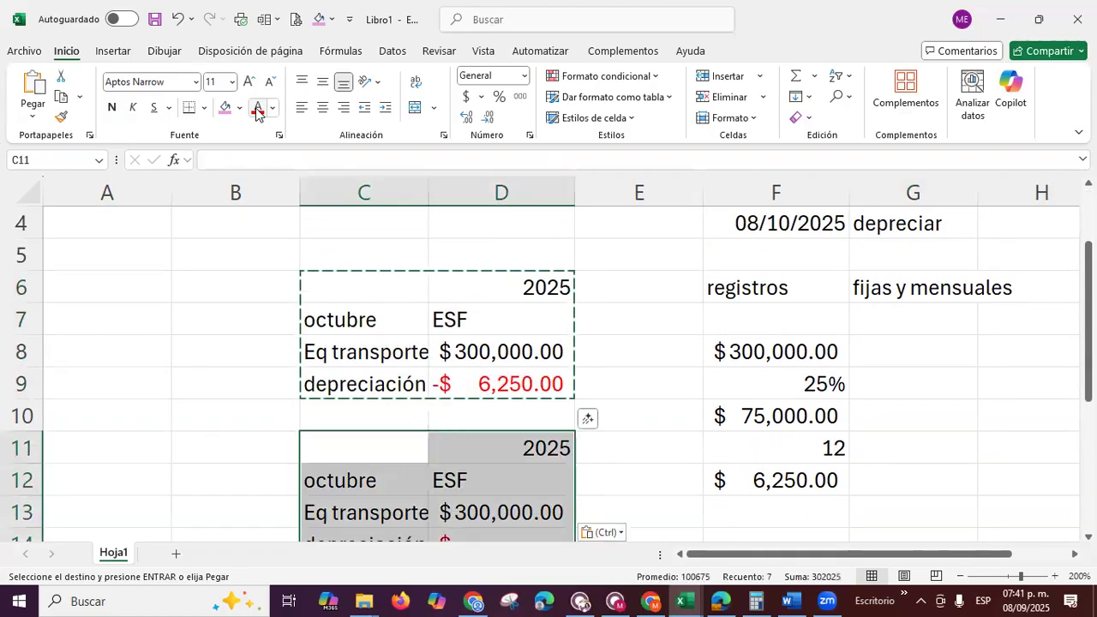
Change the month label in C12 of the copied block to "noviembre"
key(Down)
text(novie)
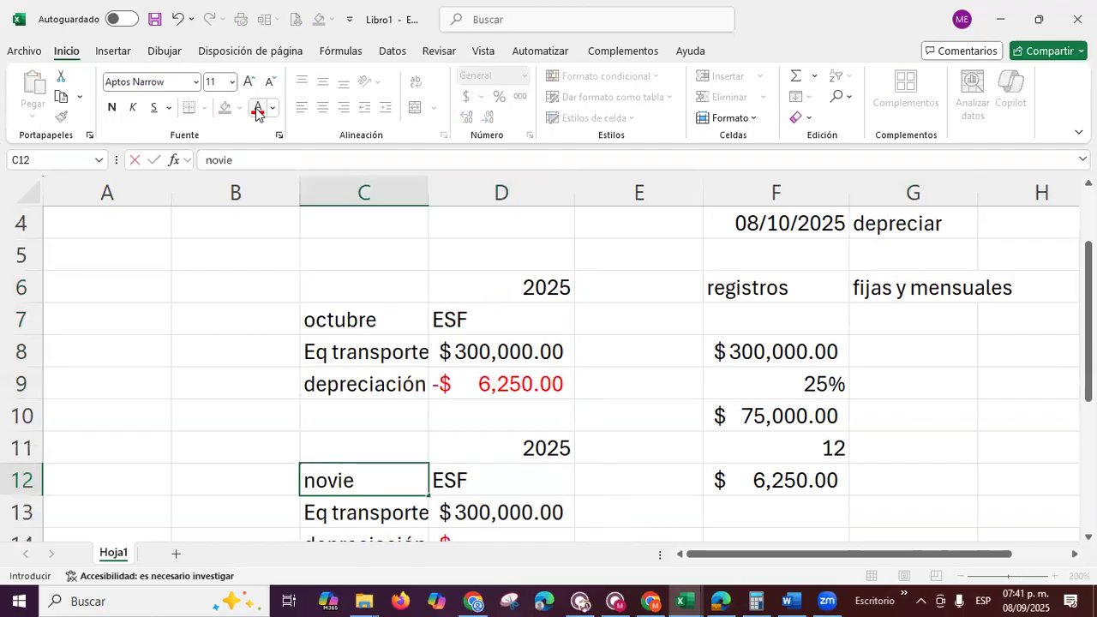
text(mbre)
key(BackSpace)
text(re)
key(Return)
Calculate November's accumulated depreciation in D14 as two negative monthly amounts with the formula =-F12*2
key(Down)
key(Down)
key(Up)
key(Up)
key(Right)
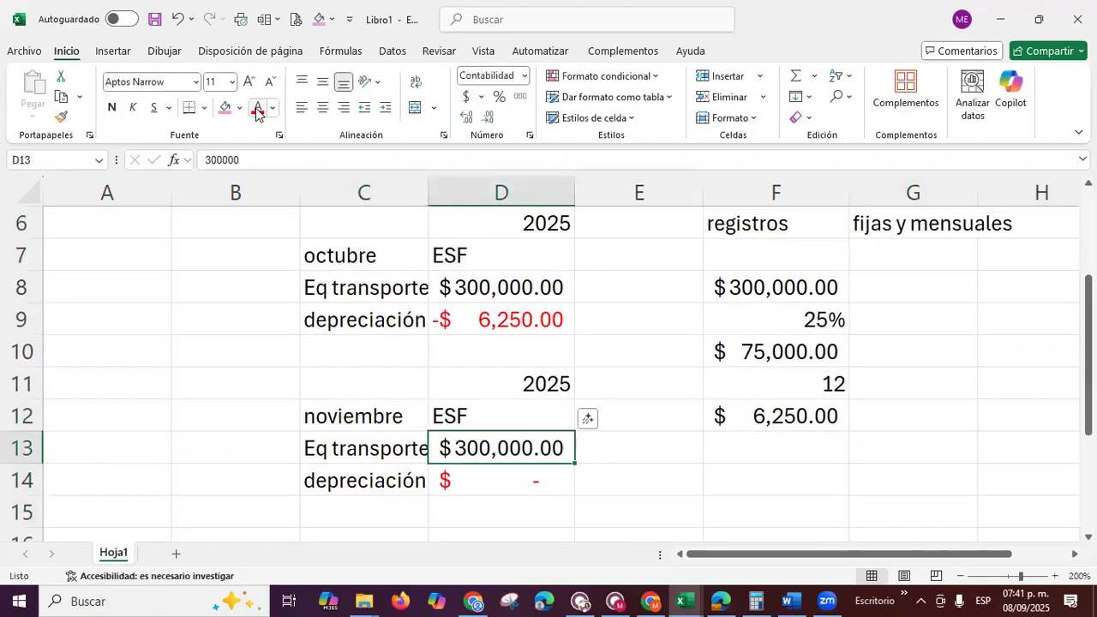
key(Down)
text(=-)
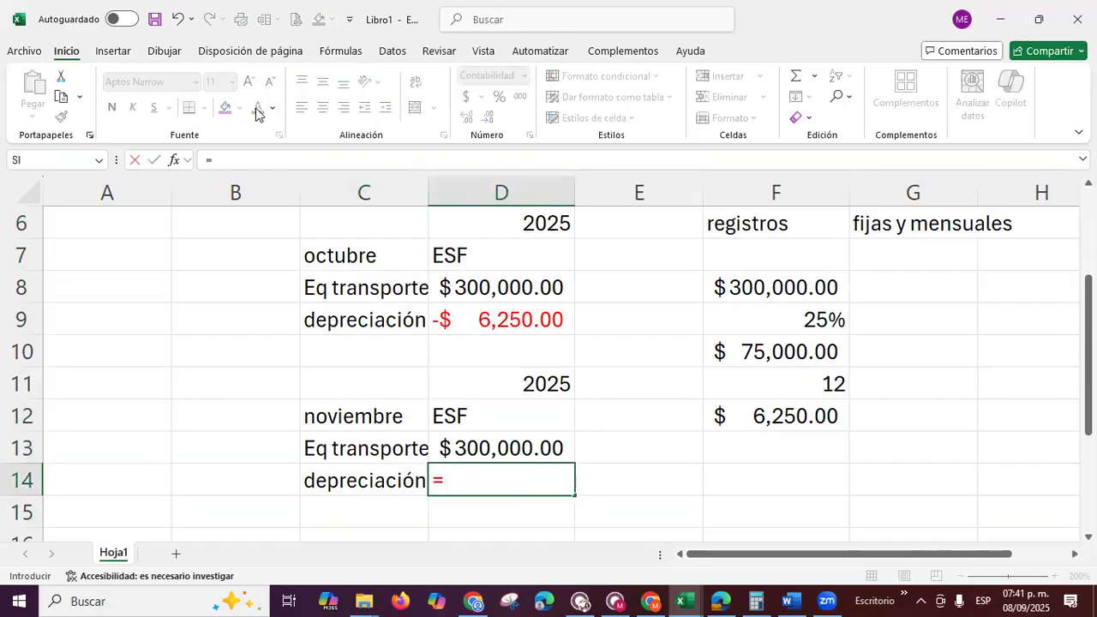
key(Right)
key(Right)
key(Up)
key(Up)
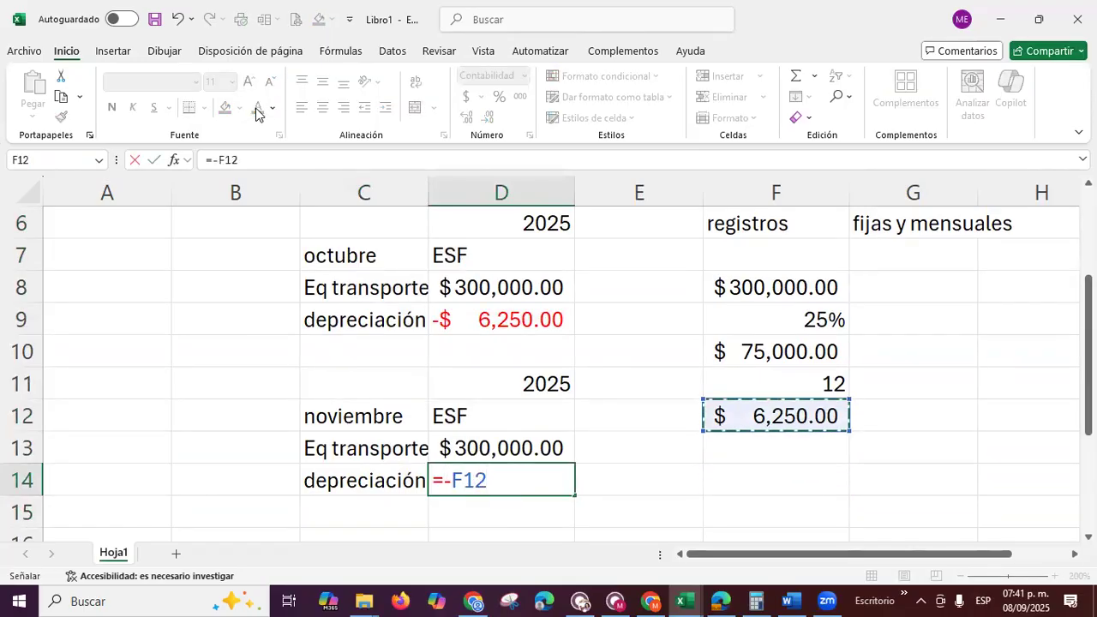
text(*)
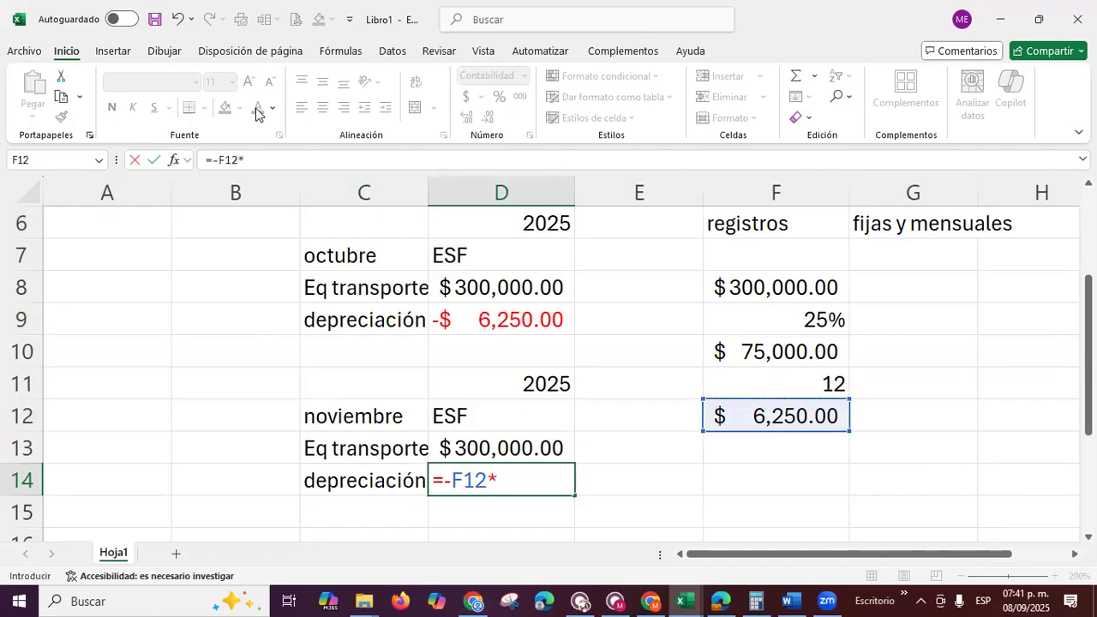
text(2)
key(Return)
key(Up)
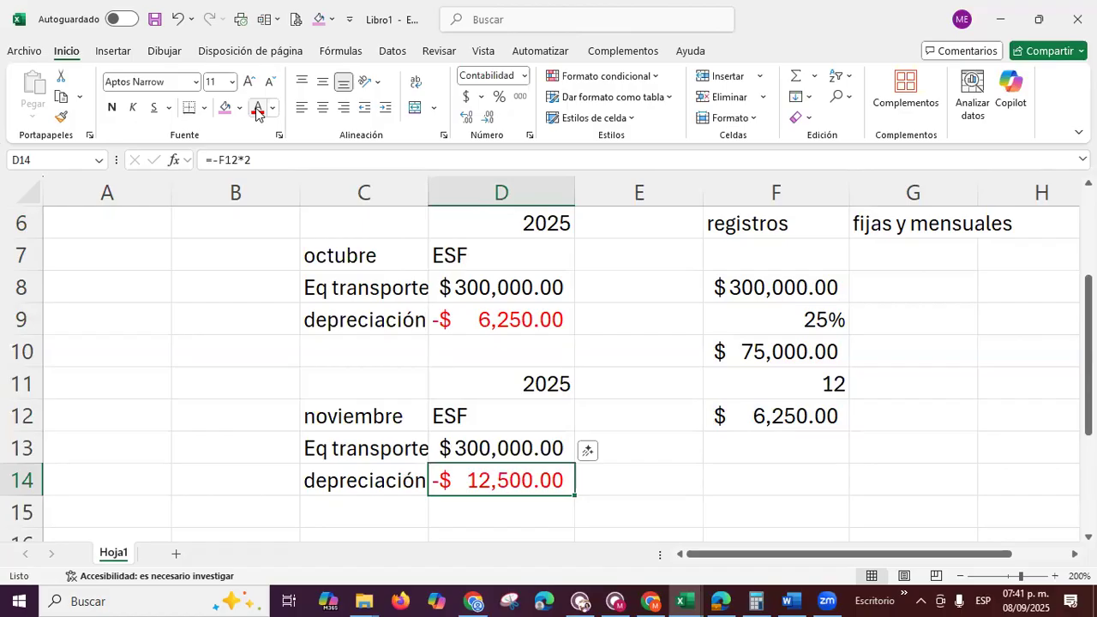
Copy the November block C11:D14 and paste it starting at C16
key(Up)
key(Up)
key(Left)
key(Up)
key(Up)
key(Down)
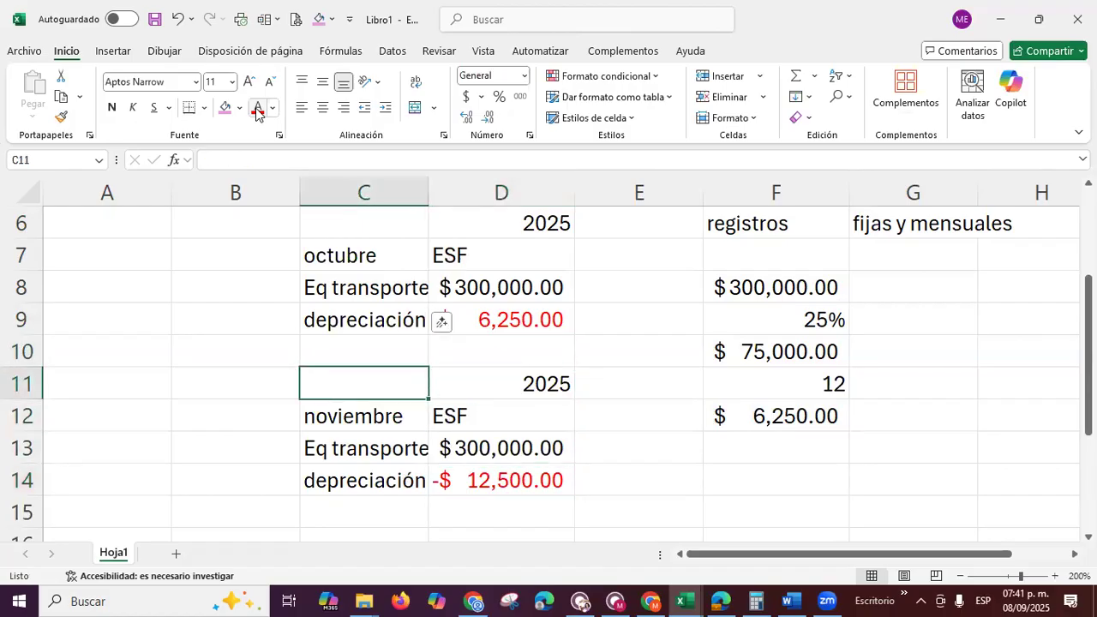
key(shift+Right)
key(shift+Down)
key(shift+Down)
key(shift+Down)
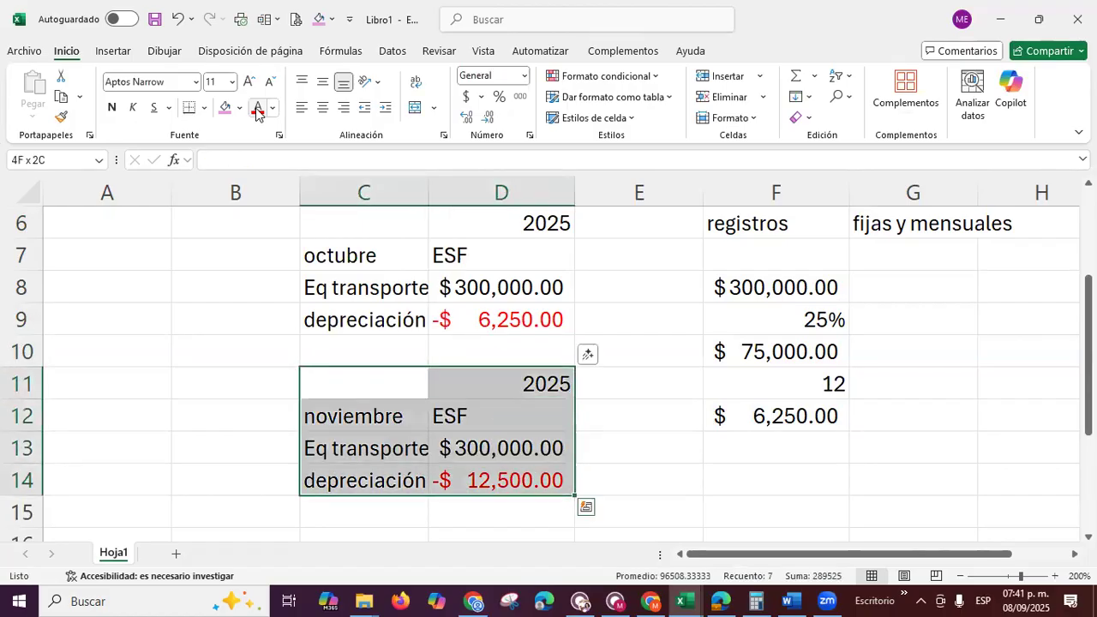
key(ctrl+c)
key(Down)
key(Down)
key(Down)
key(Down)
key(Down)
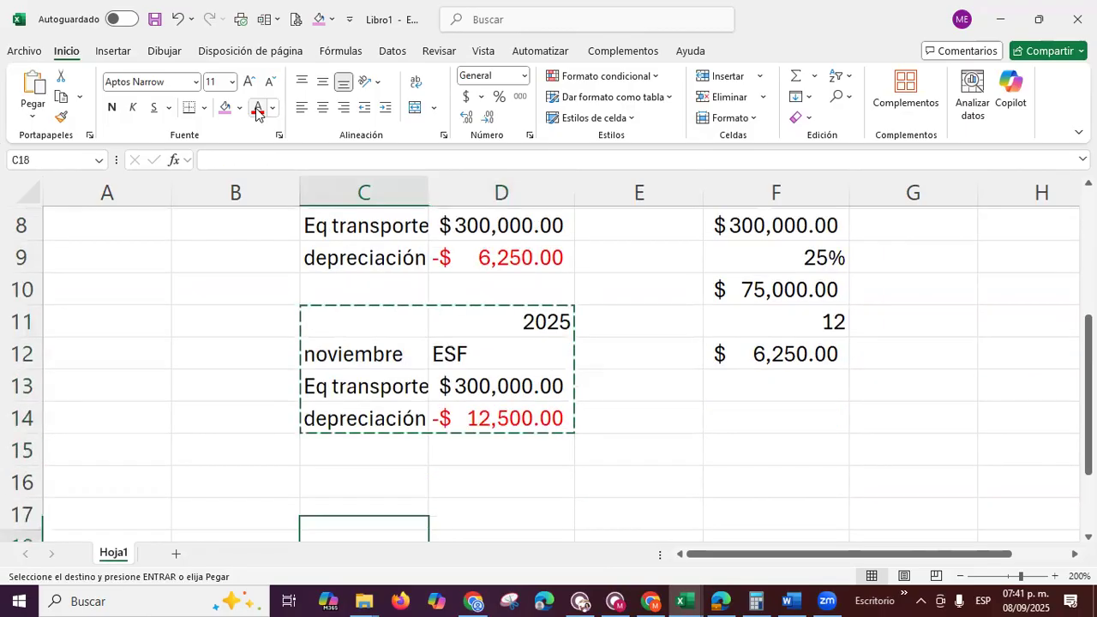
key(ctrl+v)
Change the month label in C17 of the new block to "diciembre"
key(Down)
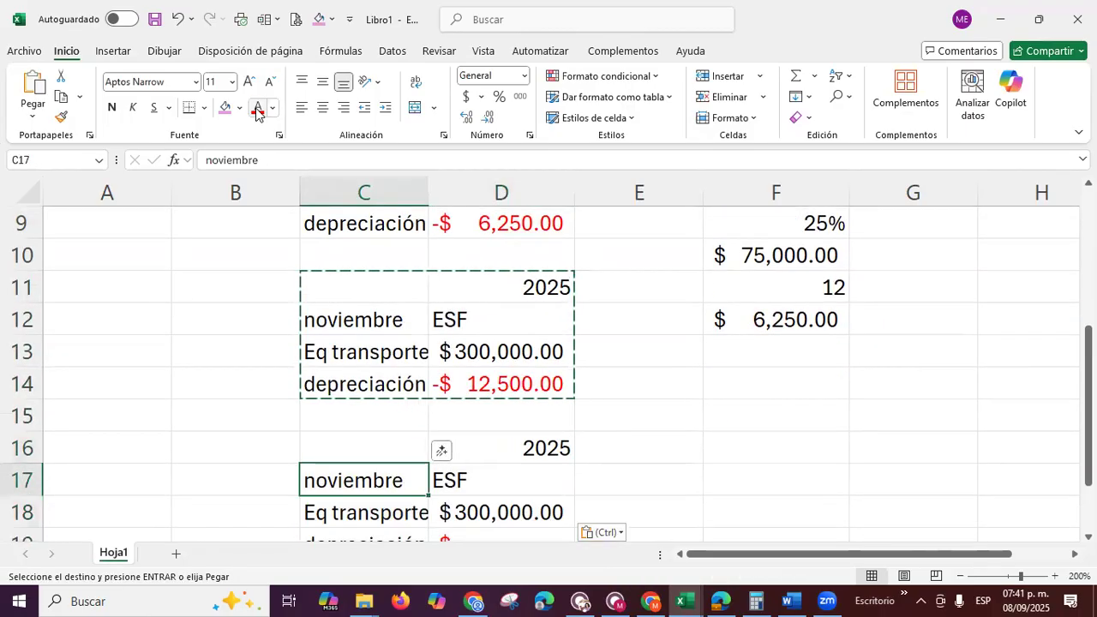
text(dici)
key(BackSpace)
key(BackSpace)
text(iciembre)
key(Return)
Calculate December's accumulated depreciation in D19 as three negative monthly amounts with the formula =-F12*3
key(Down)
key(Down)
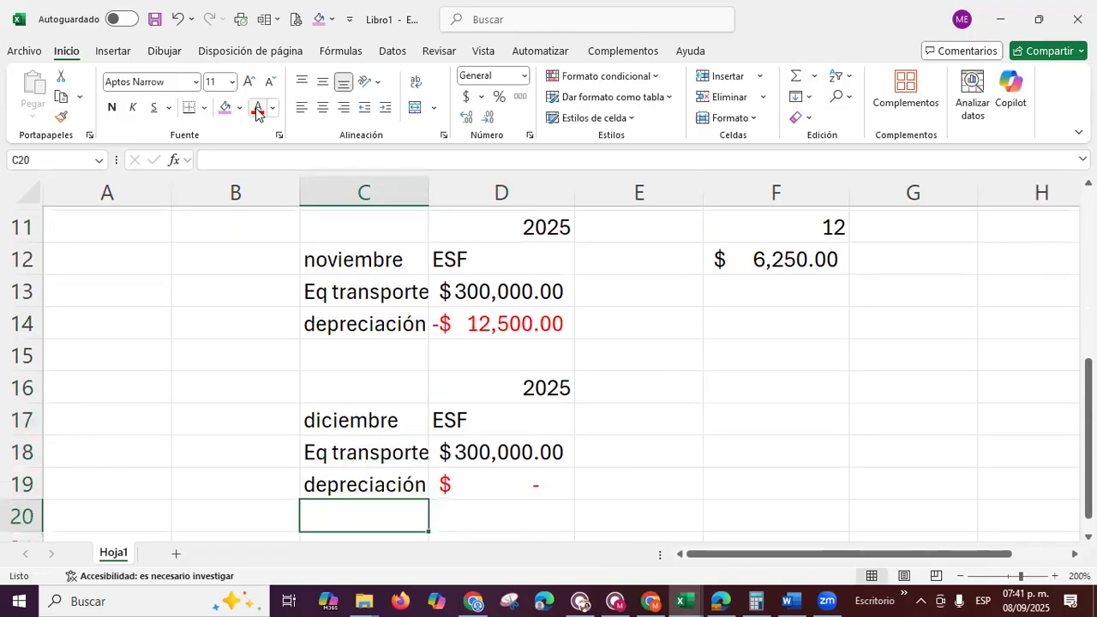
key(Up)
key(Up)
key(Right)
key(Down)
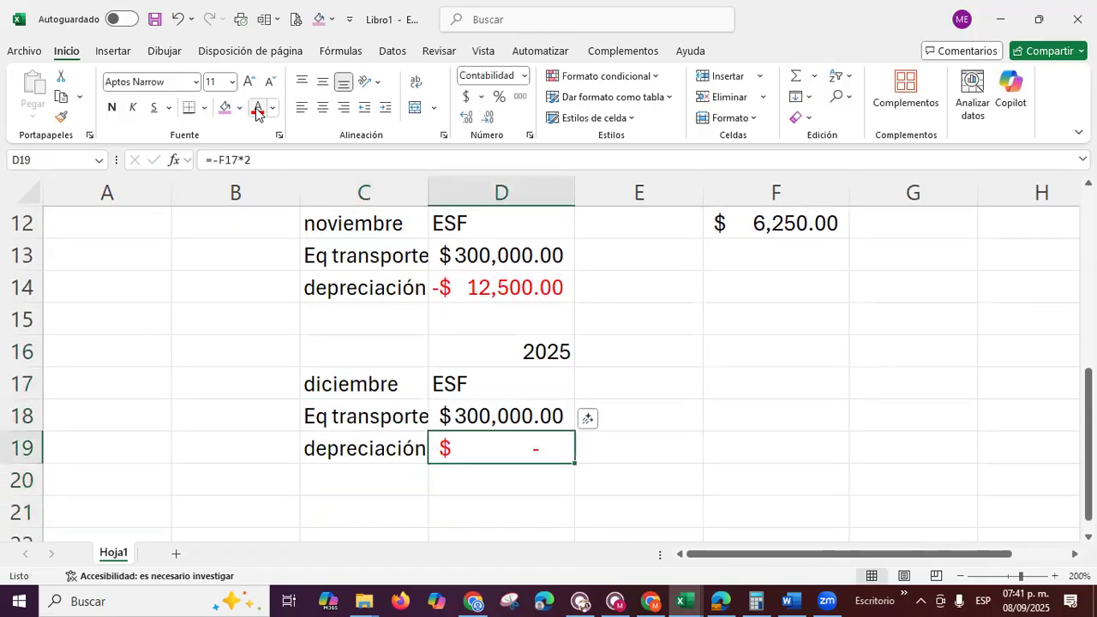
text(=-)
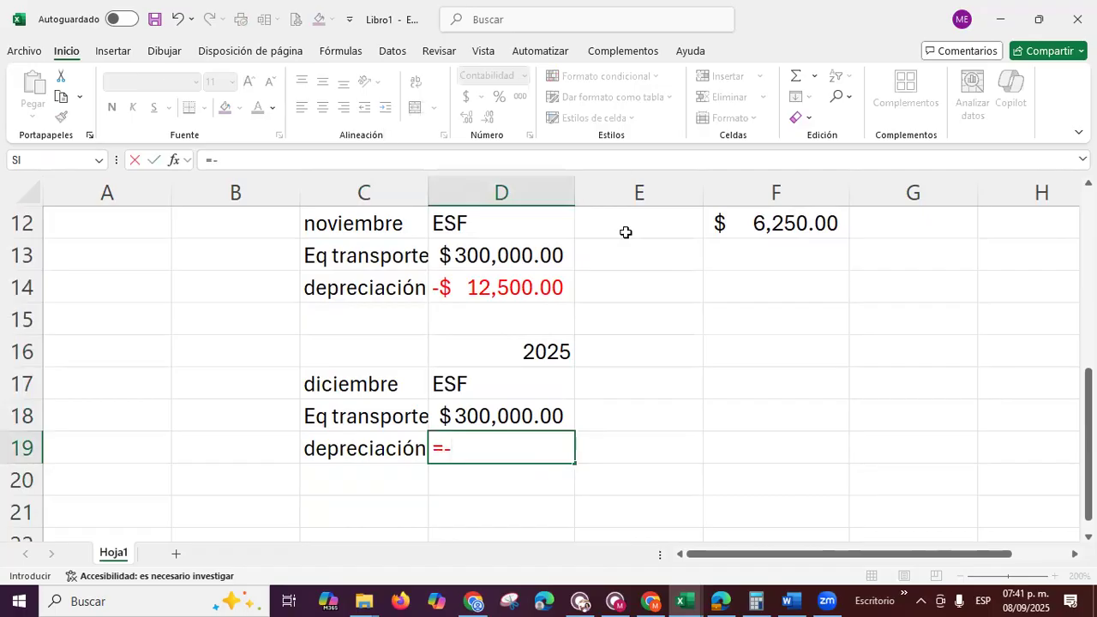
click(732, 219)
text(*3)
key(Return)
key(Up)
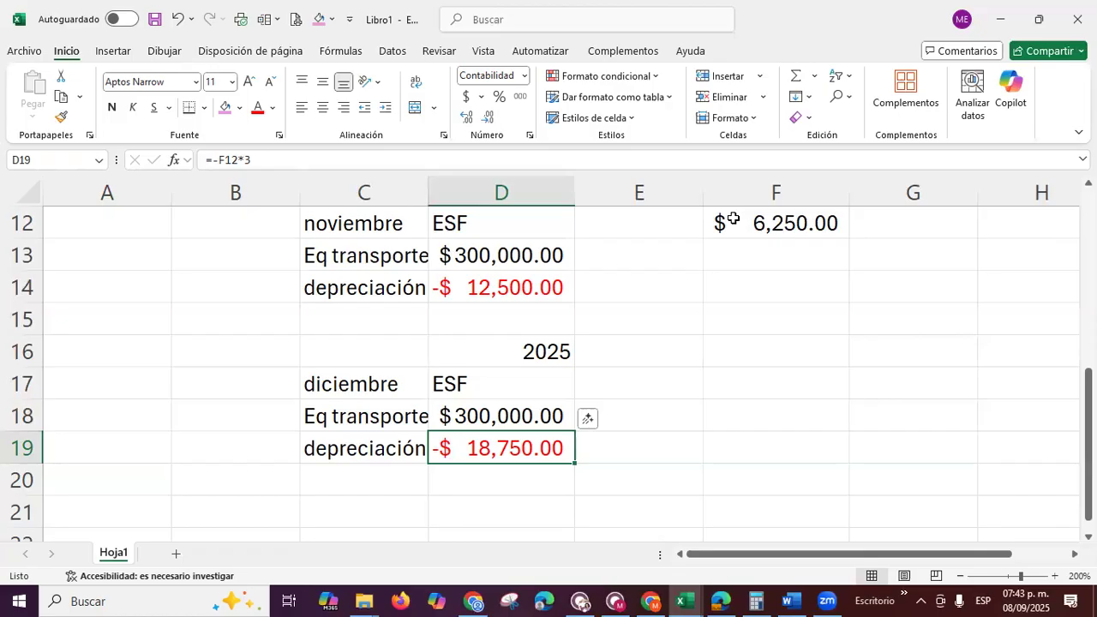
Switch to the accounting book PDF in Edge and review the "Saldos decrecientes" method, its formula, example table and journal entry
click(730, 597)
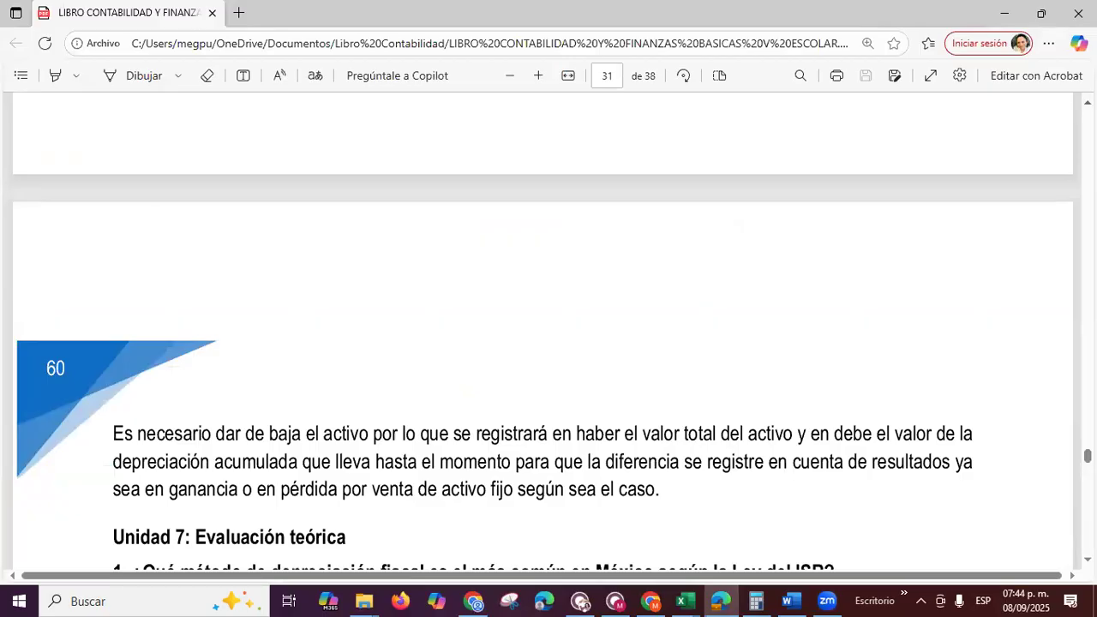
scroll(548, 342, up, 10)
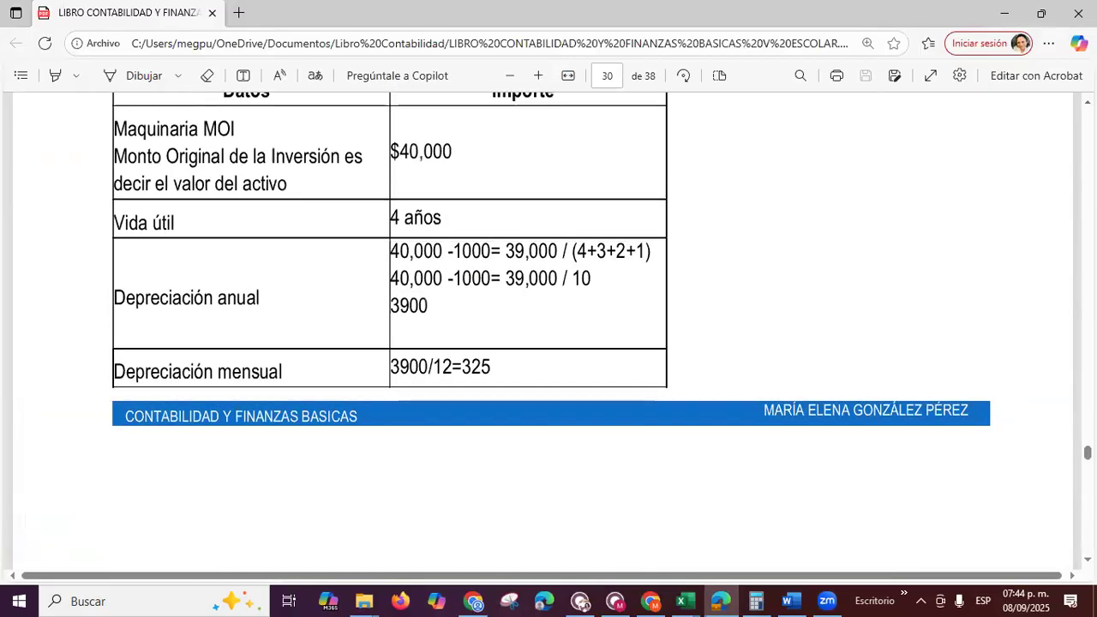
scroll(549, 343, up, 1)
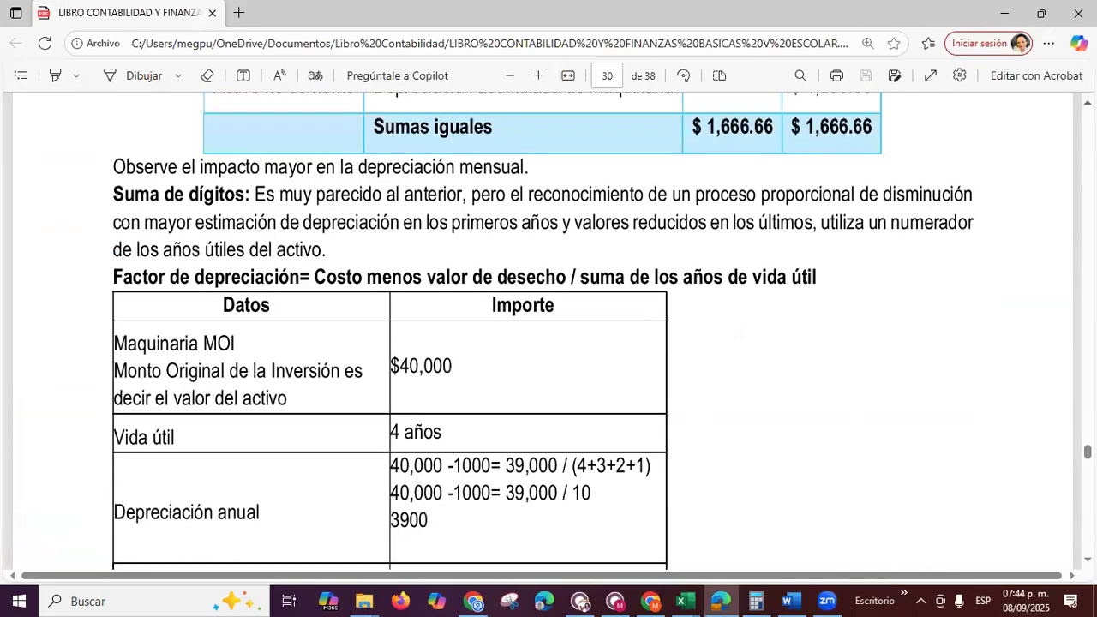
scroll(548, 343, up, 2)
scroll(548, 342, up, 20)
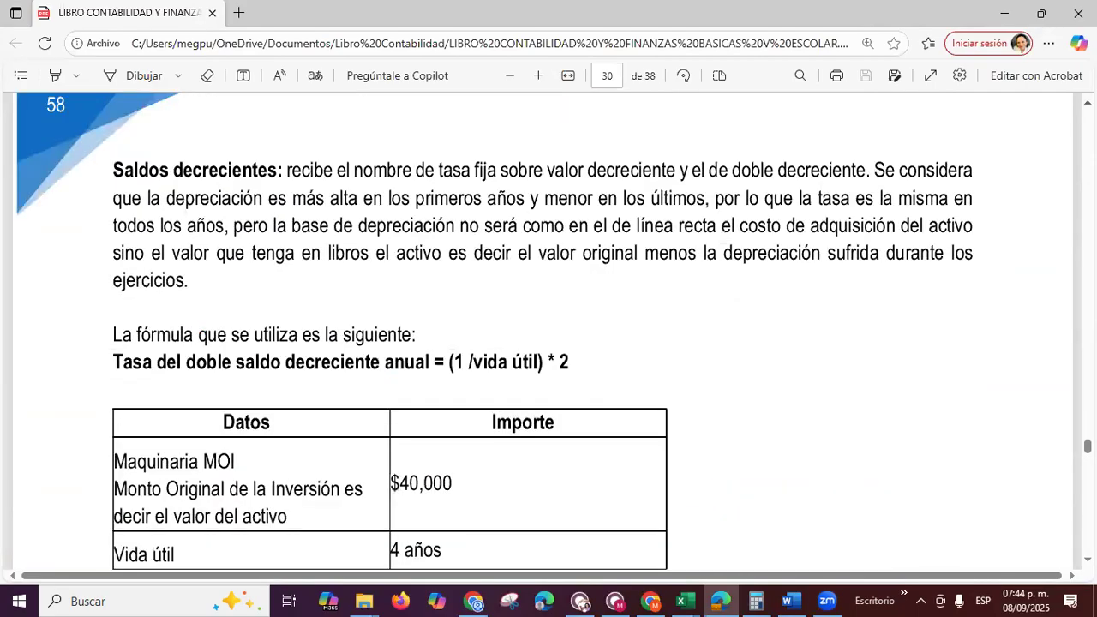
scroll(548, 342, up, 4)
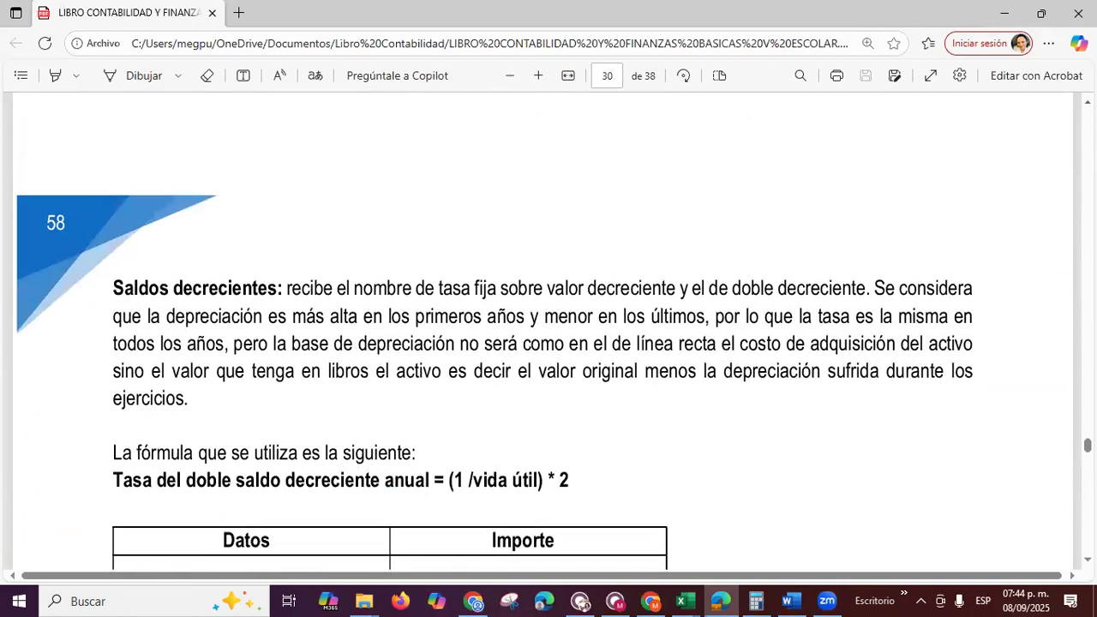
scroll(549, 343, up, 14)
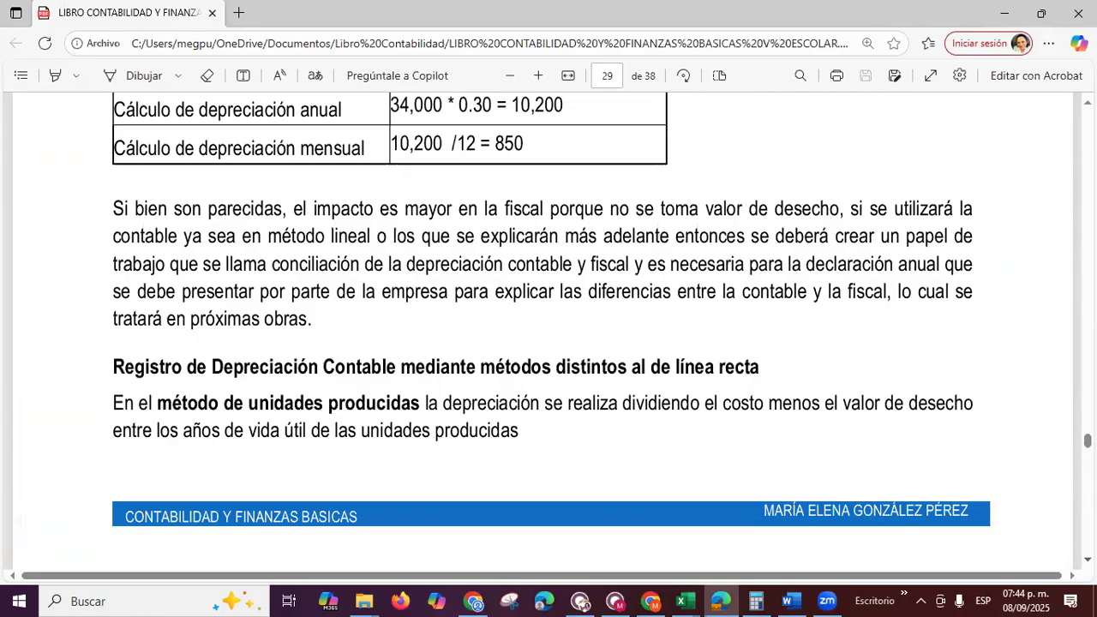
scroll(548, 343, down, 15)
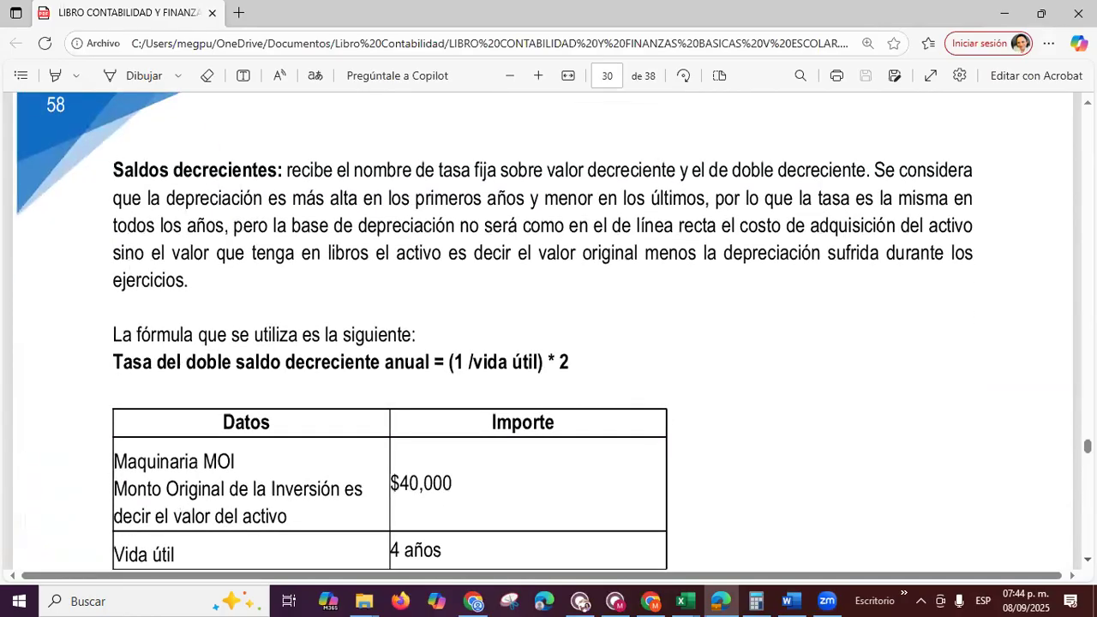
scroll(548, 343, down, 1)
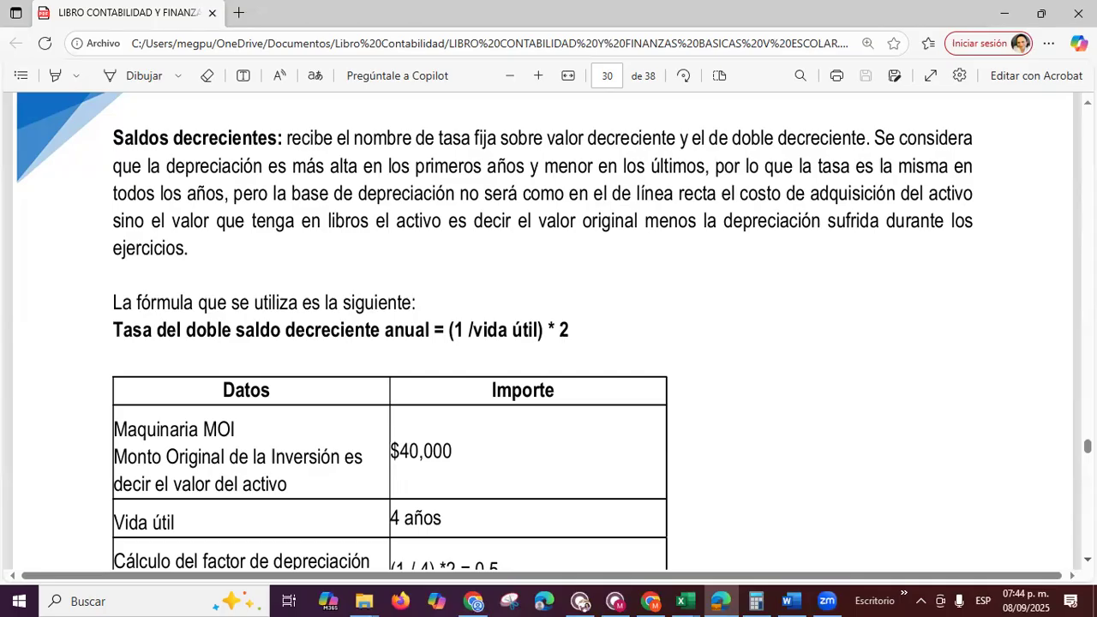
scroll(549, 325, down, 5)
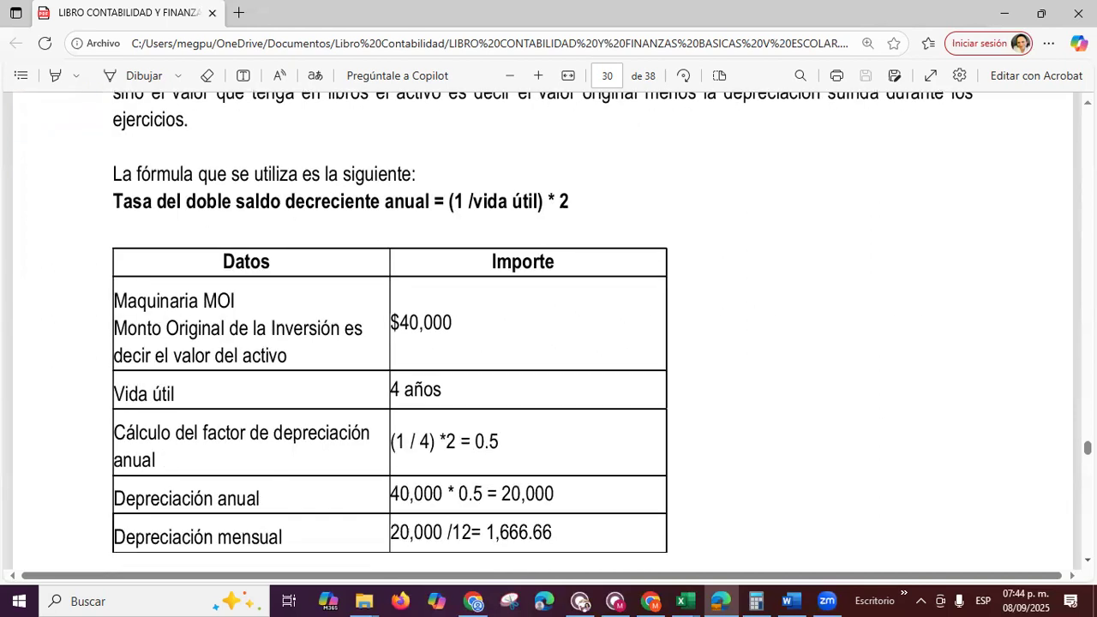
scroll(548, 325, down, 1)
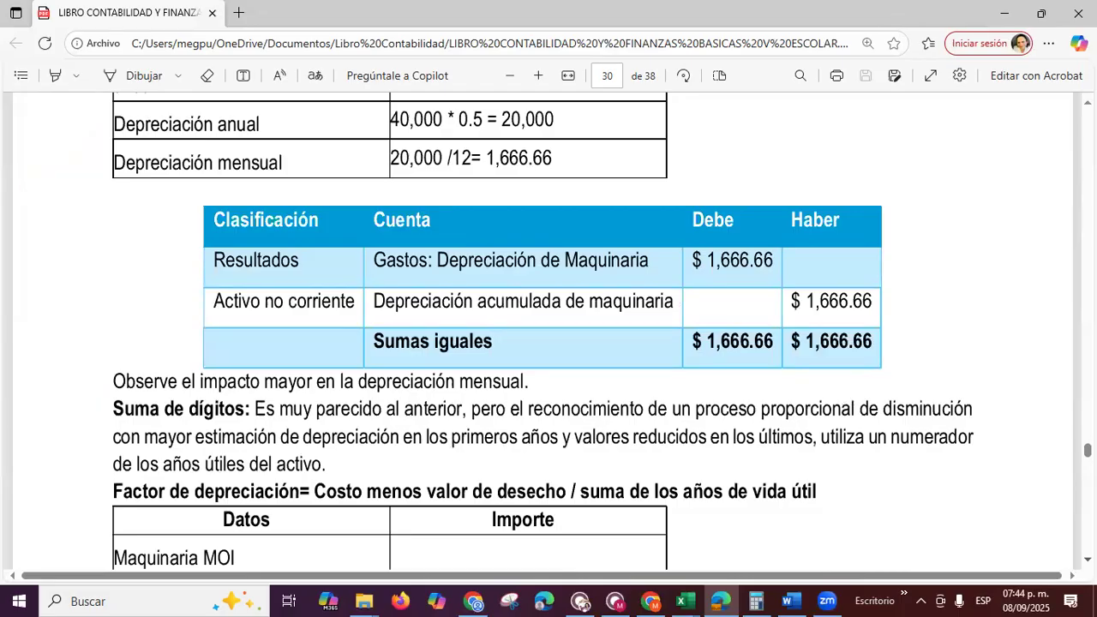
Review the "Suma de dígitos" method with its example table, and the following page on asset disposal and the Unidad 7 evaluation
scroll(549, 325, down, 4)
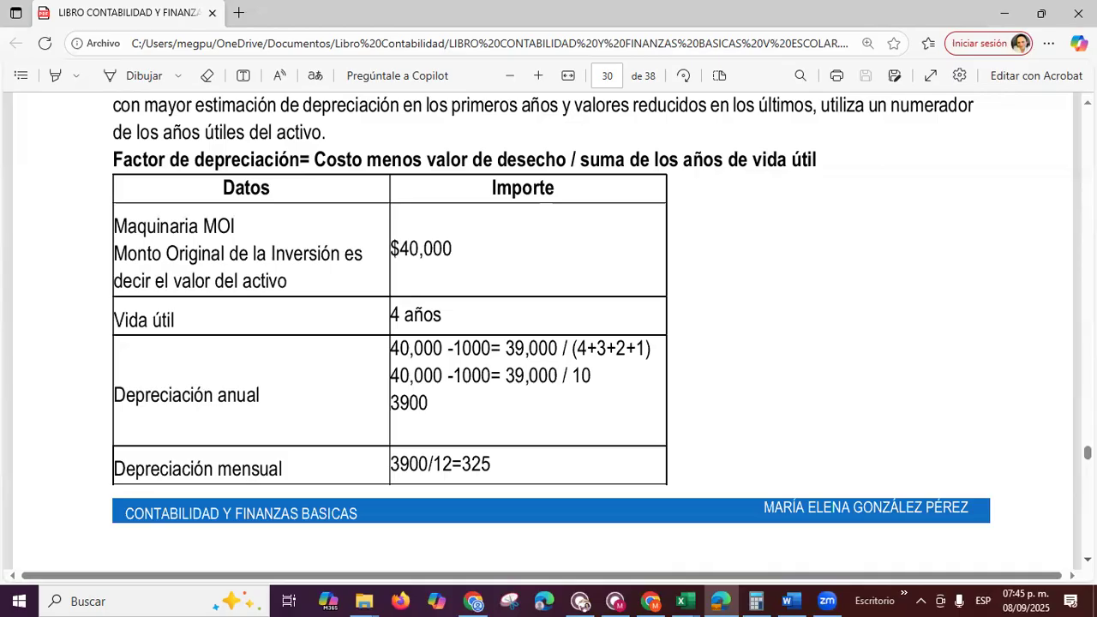
scroll(548, 309, down, 5)
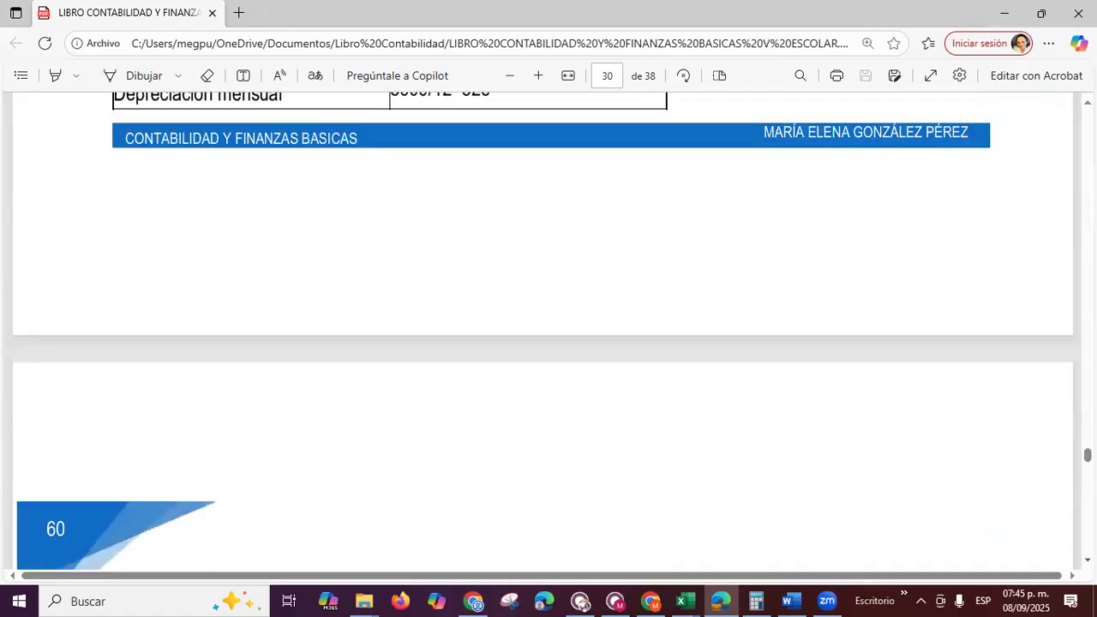
scroll(548, 326, down, 5)
scroll(932, 426, down, 1)
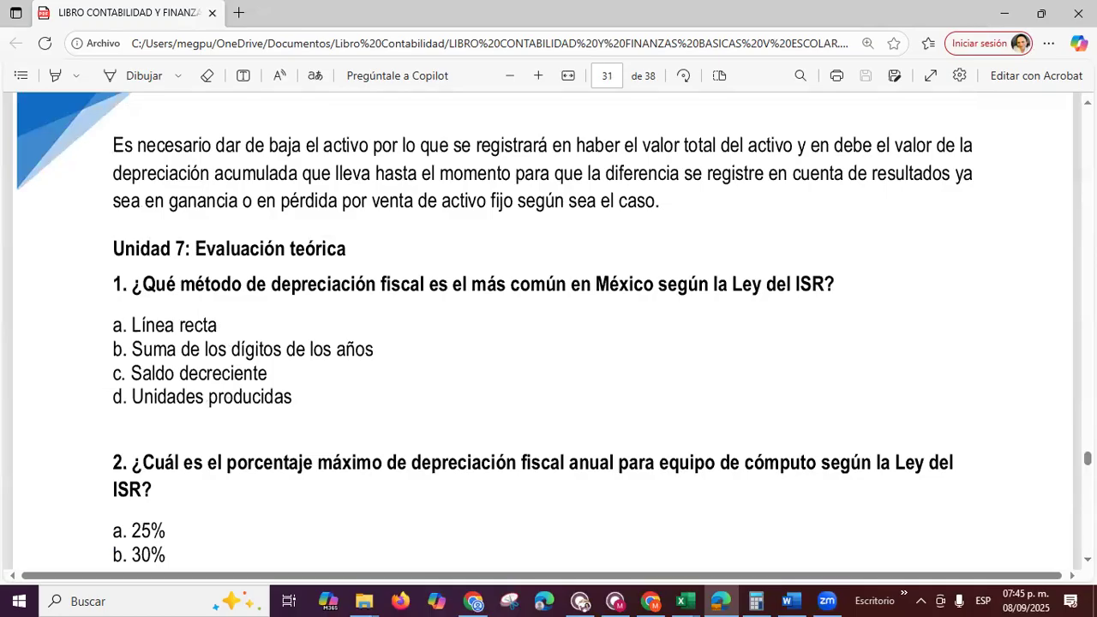
scroll(1069, 342, down, 5)
scroll(1069, 343, up, 5)
scroll(548, 342, up, 5)
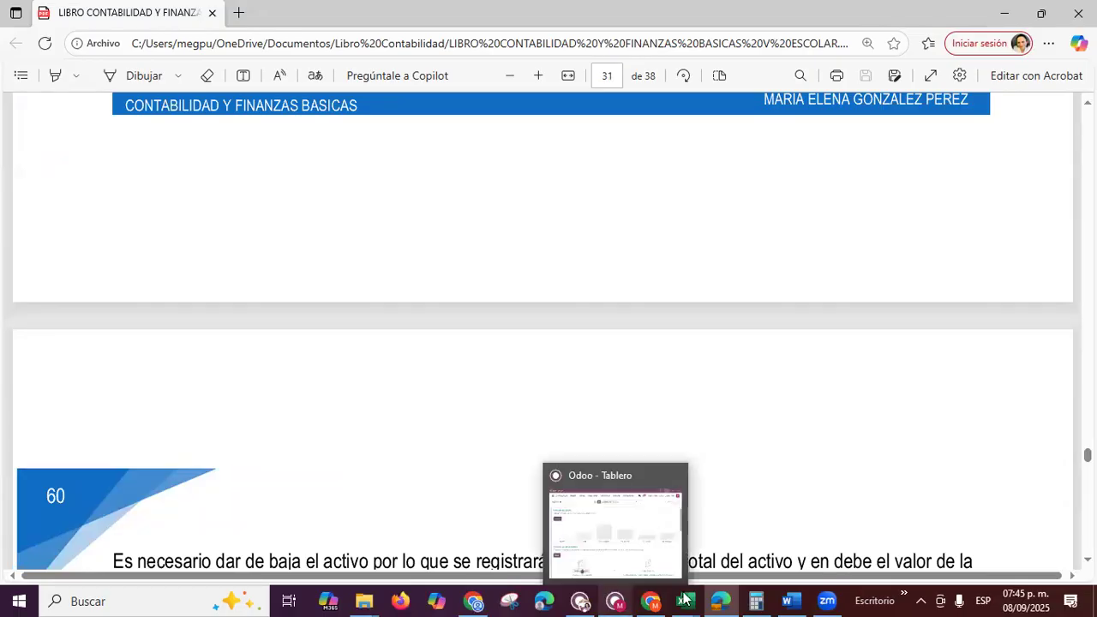
Switch to Excel and create a new blank workbook
mouse_move(685, 598)
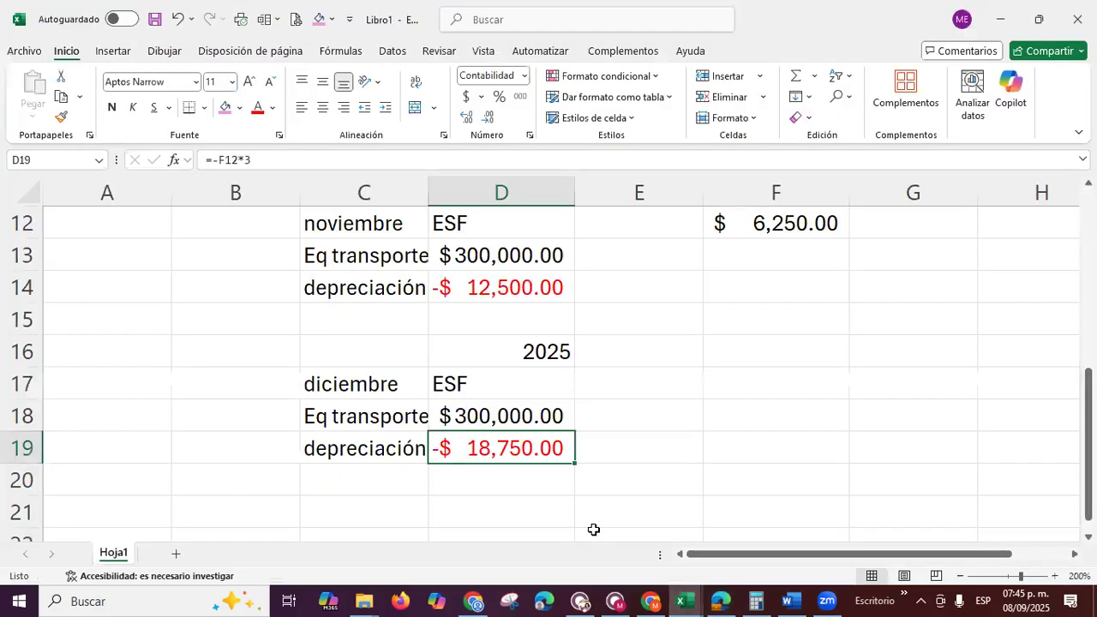
click(594, 529)
click(26, 53)
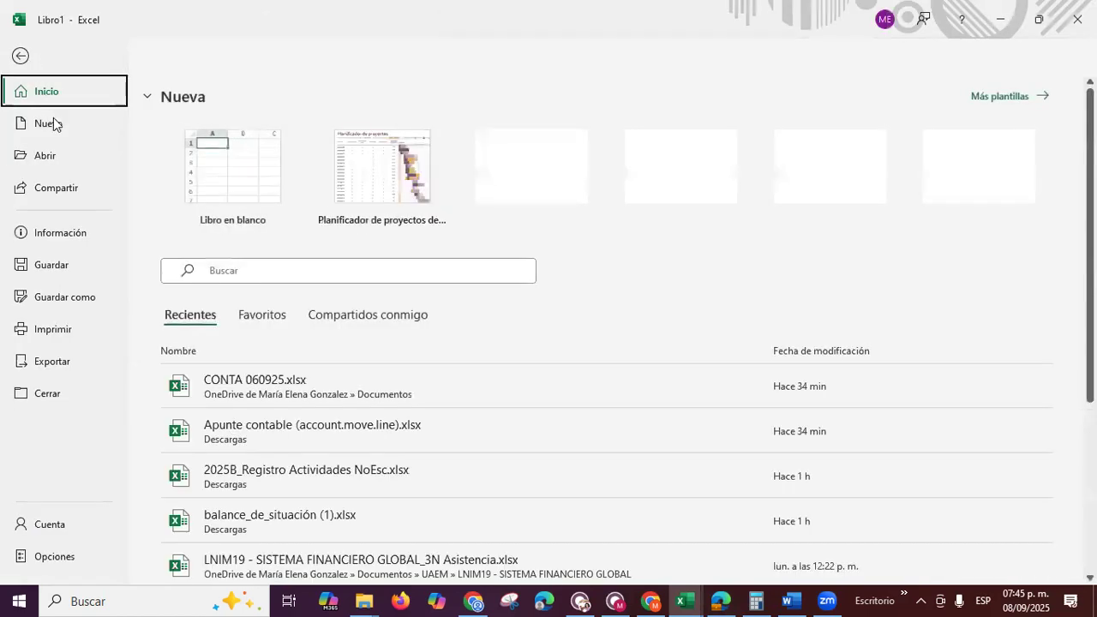
click(207, 179)
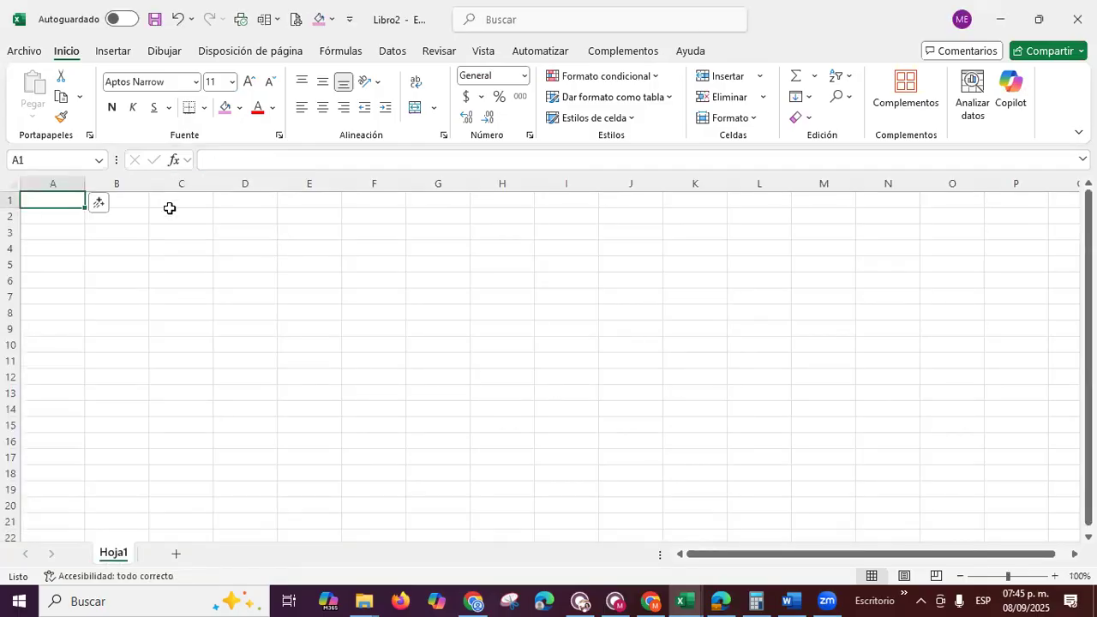
click(171, 214)
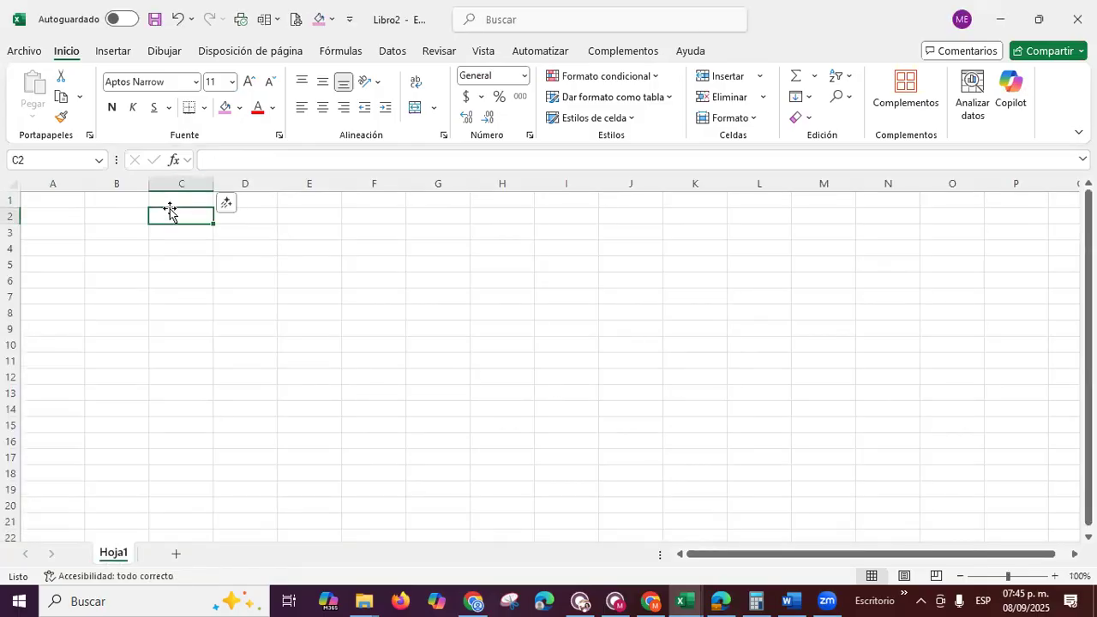
Enter the journal entry headers "Cuenta", "Debe" and "Haber" in A1:C1
key(ctrl+Home)
text(Cuenta)
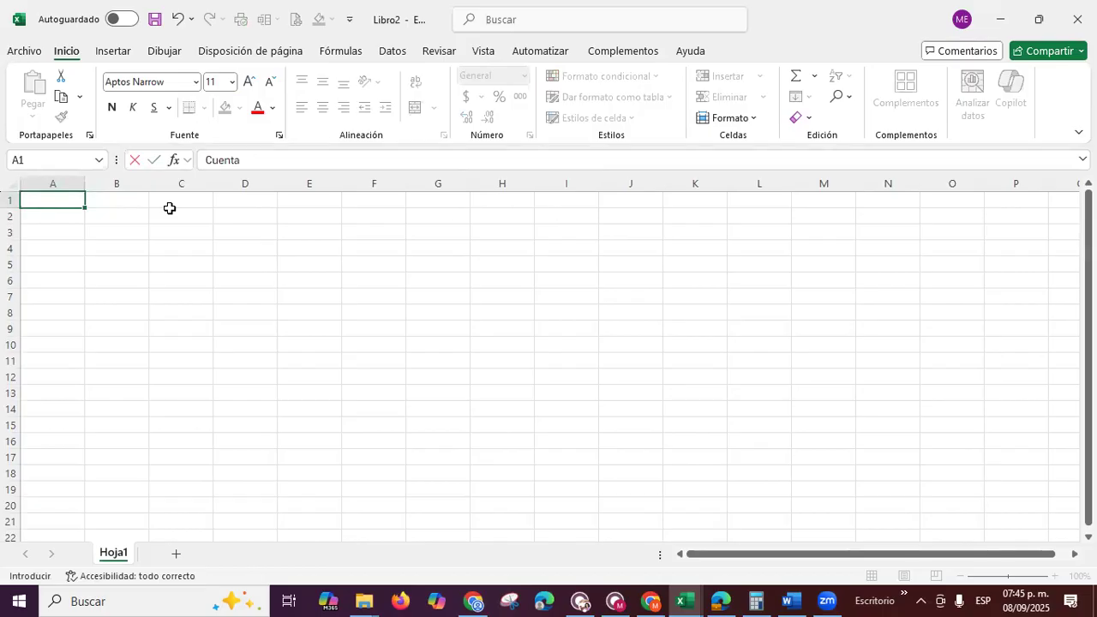
key(Tab)
text(Debe)
key(Tab)
text(Haber)
key(Return)
key(Up)
key(Left)
key(Left)
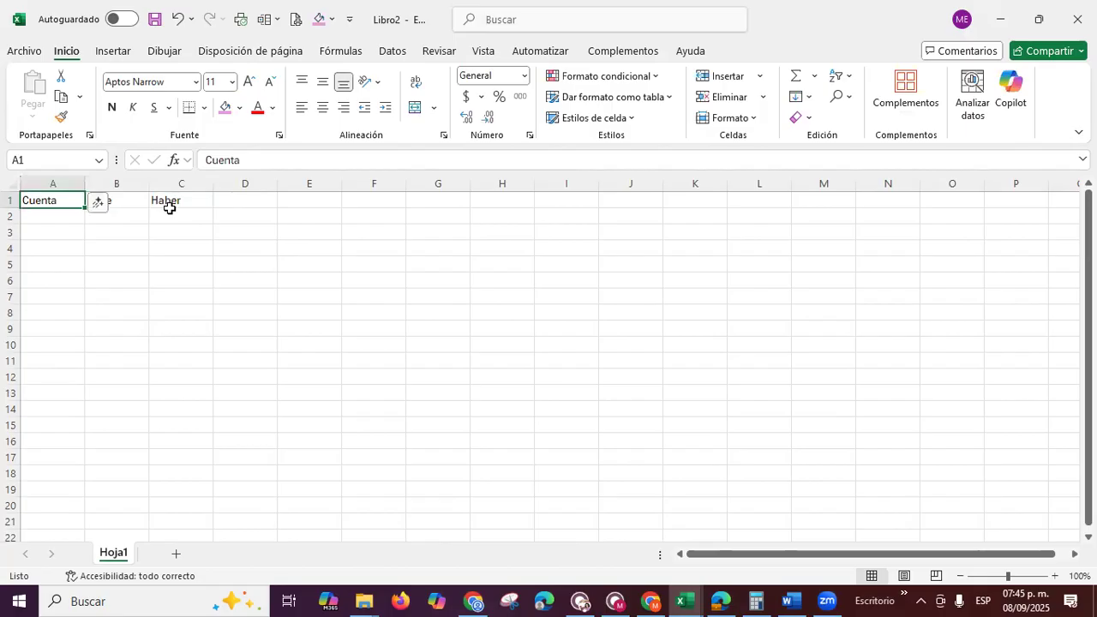
Enter the account name "Mobiliario y equipo" in A2 under the Cuenta header
click(1053, 575)
click(1053, 575)
click(1053, 575)
click(1053, 575)
click(1054, 575)
click(1053, 575)
click(1053, 575)
click(1053, 575)
click(1053, 575)
click(1053, 574)
click(1053, 575)
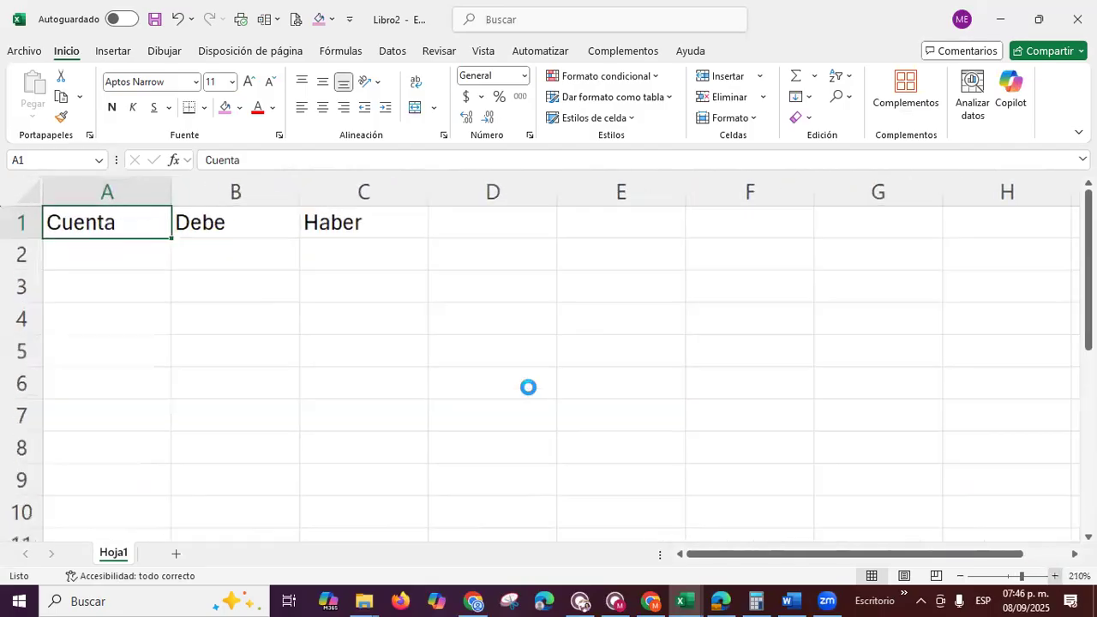
click(145, 256)
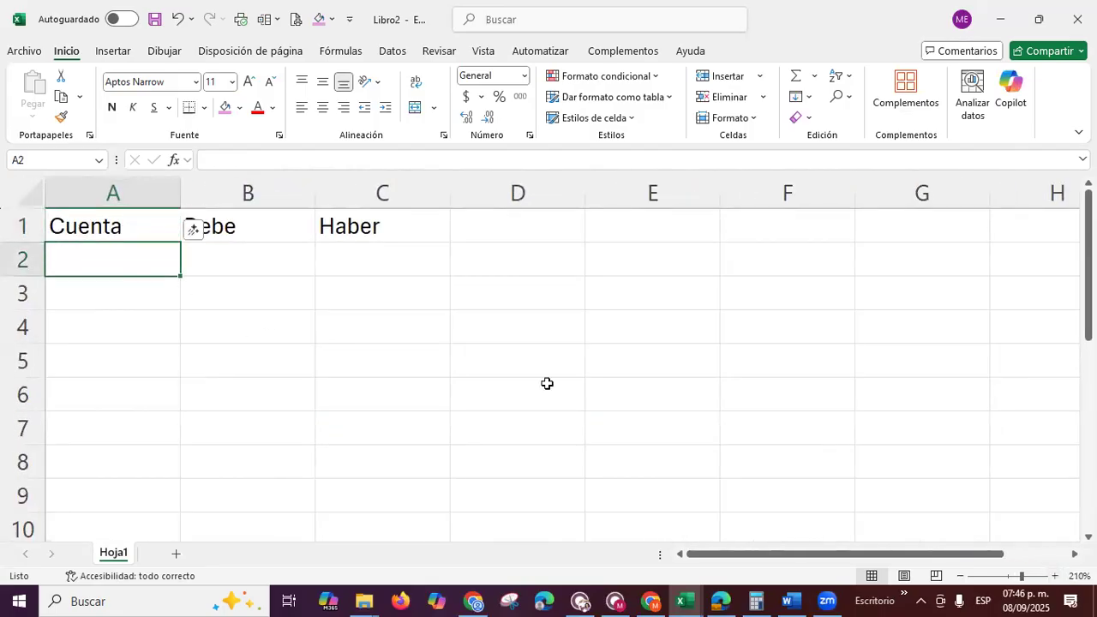
key(Up)
key(Down)
text(Mobiliario)
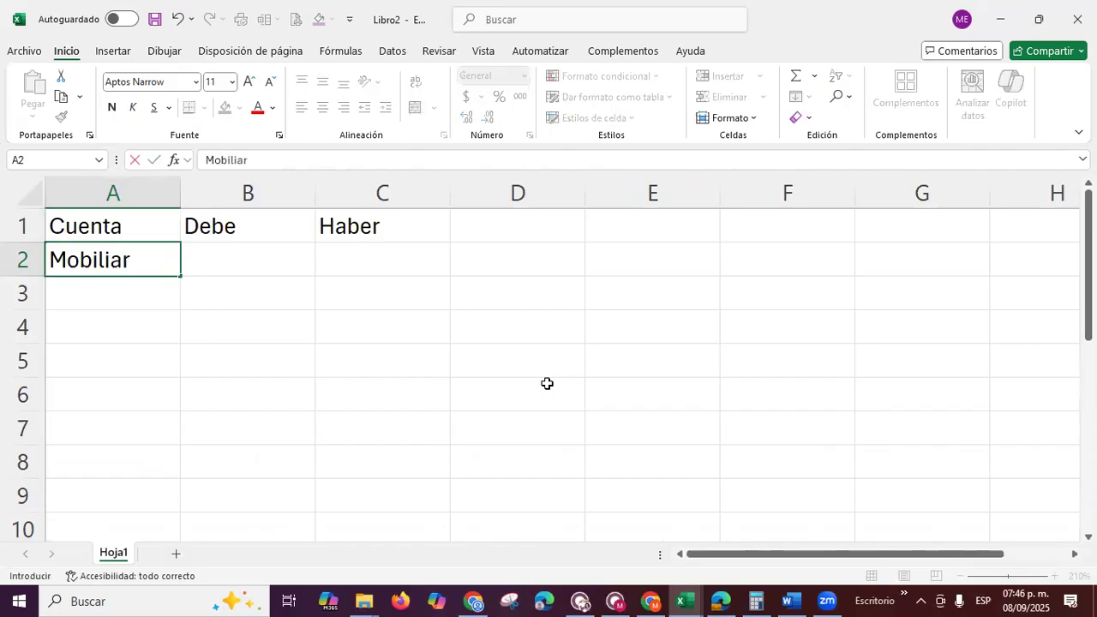
key(Return)
key(Up)
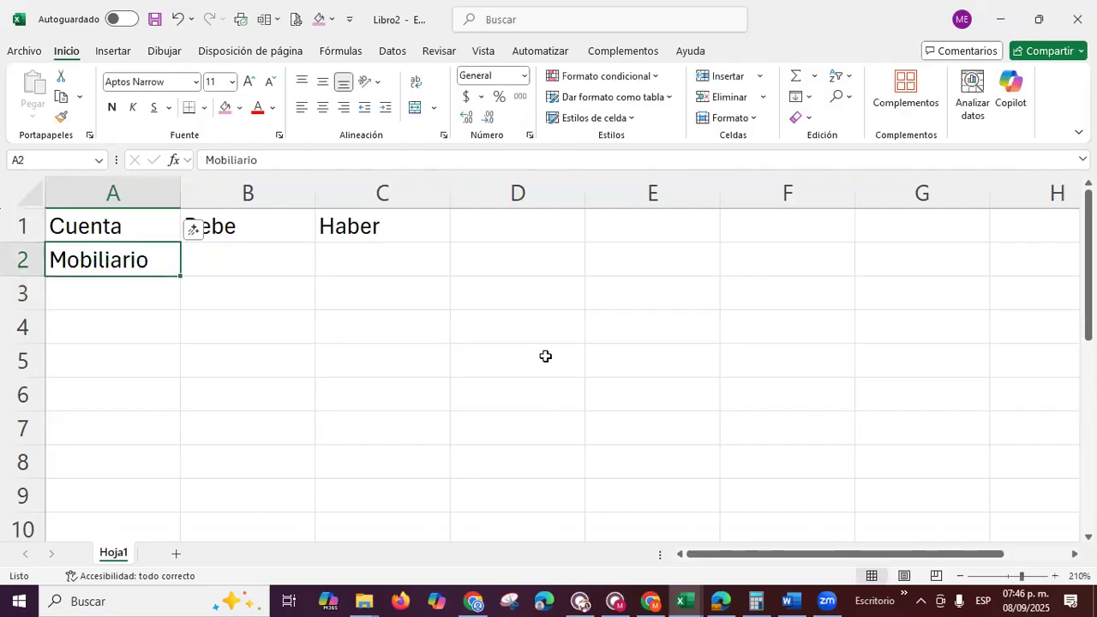
click(299, 165)
text(y equipo)
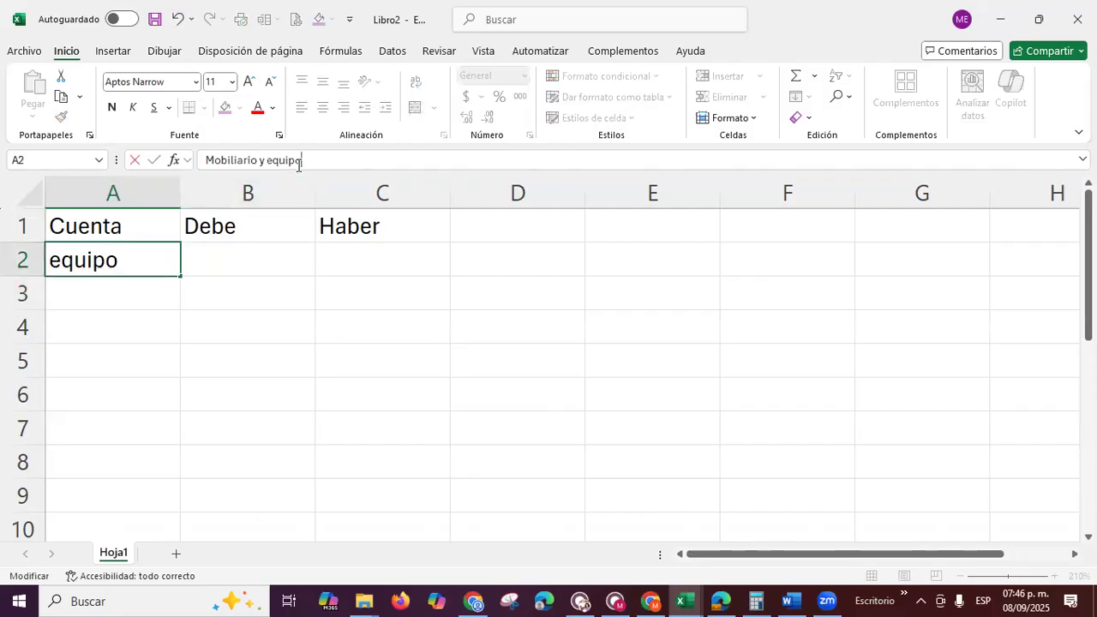
key(Return)
Widen column A to fit the account name in A2 and make the Debe column slightly wider
key(Up)
key(Right)
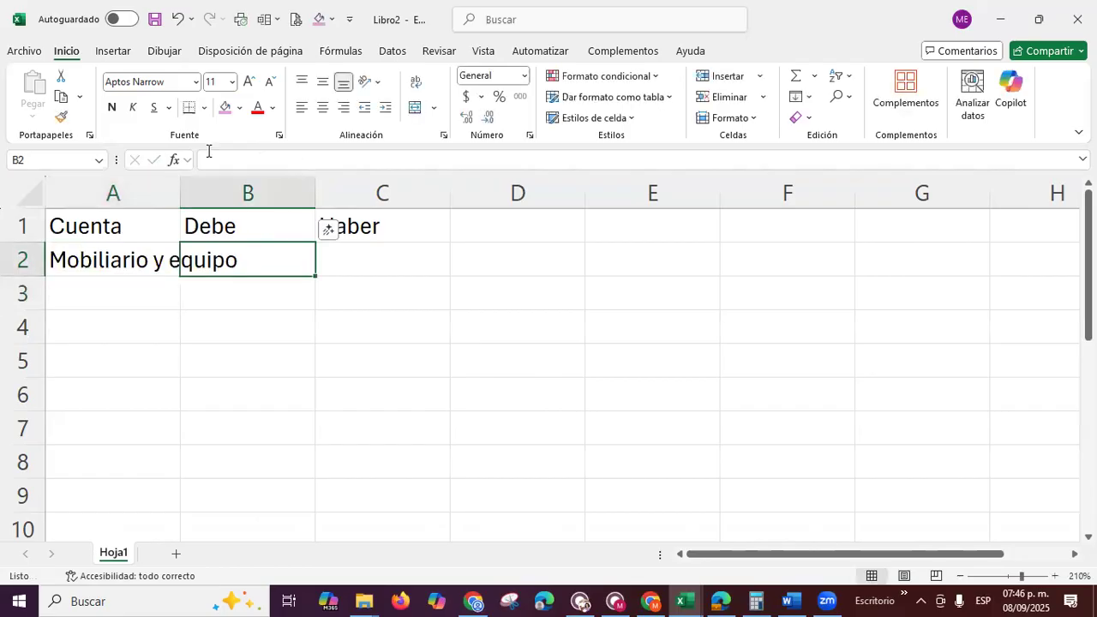
drag(181, 193, 265, 220)
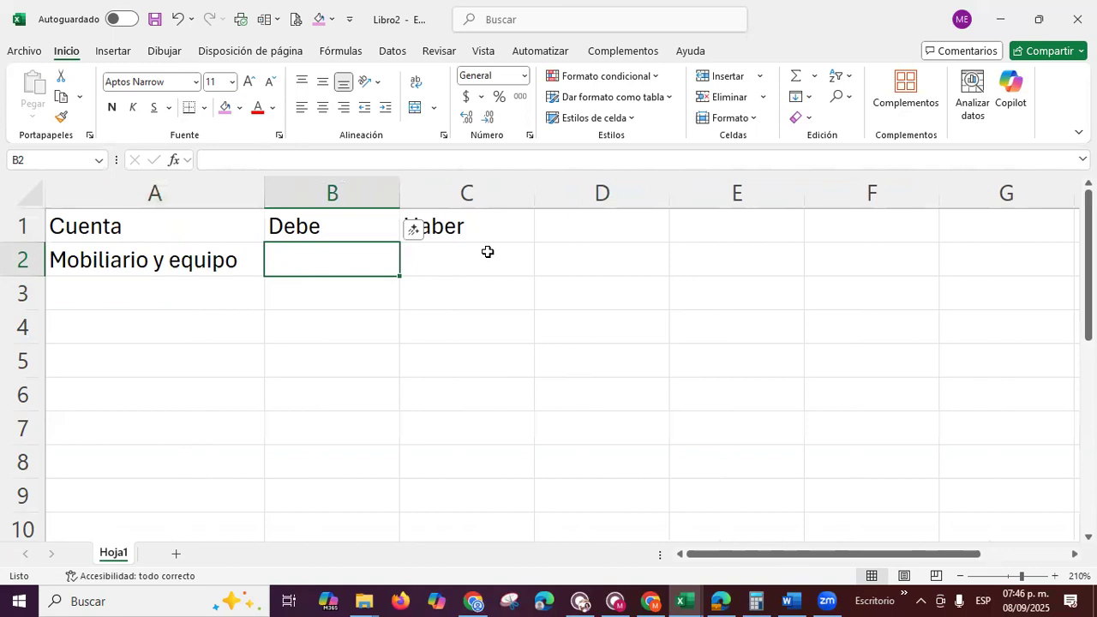
drag(399, 196, 417, 196)
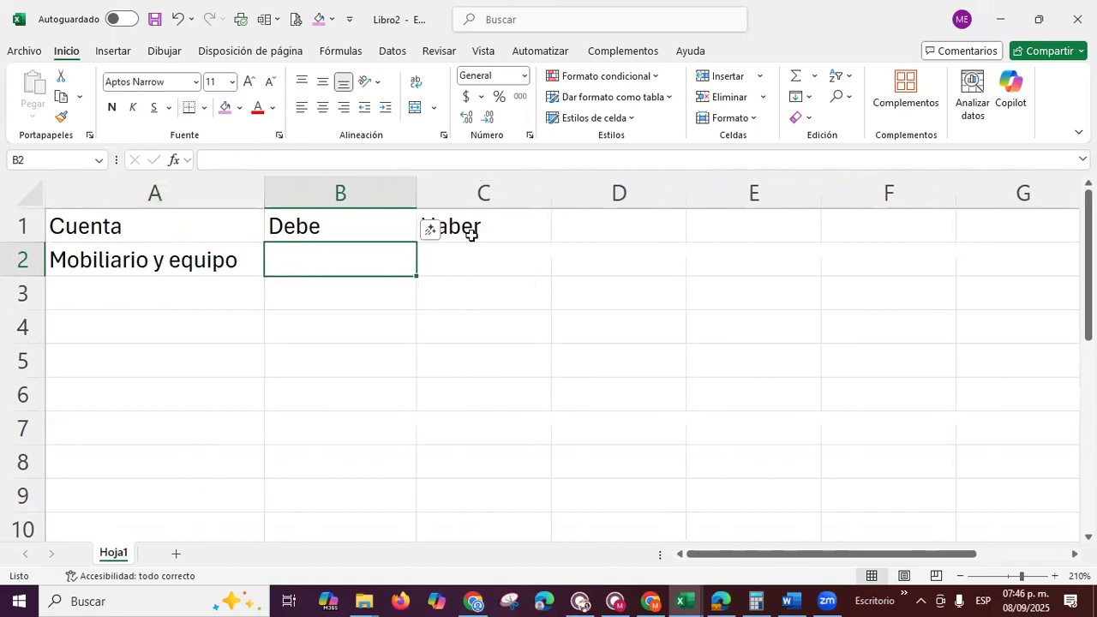
Enter the label "MOI" in D2, beside the journal entry
click(648, 252)
key(Up)
key(Right)
key(Down)
key(Left)
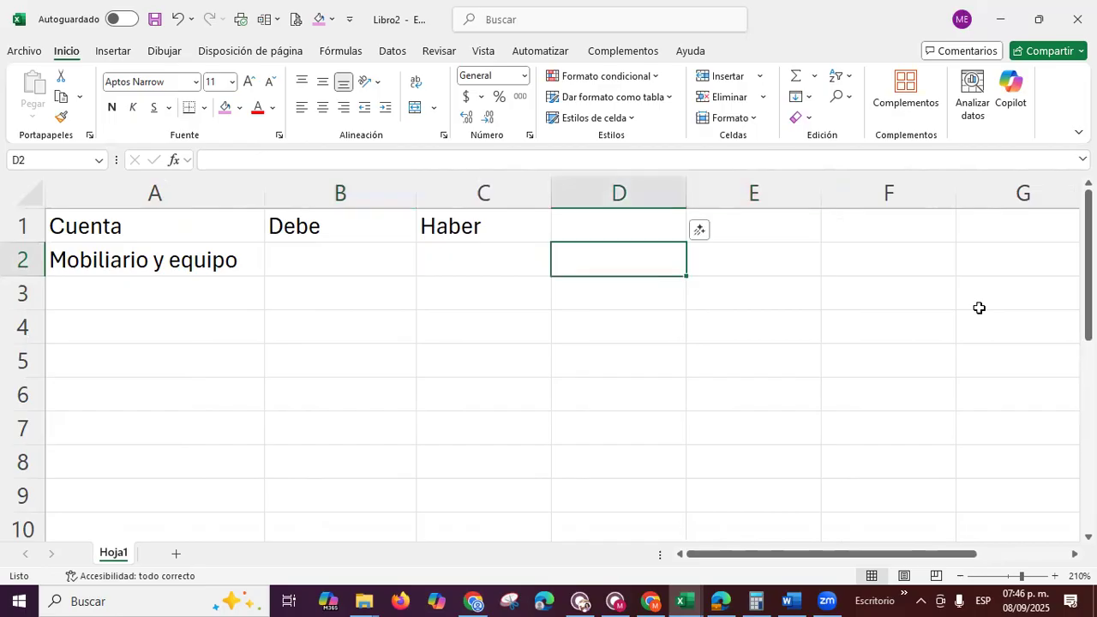
text(m)
key(BackSpace)
text(MO)
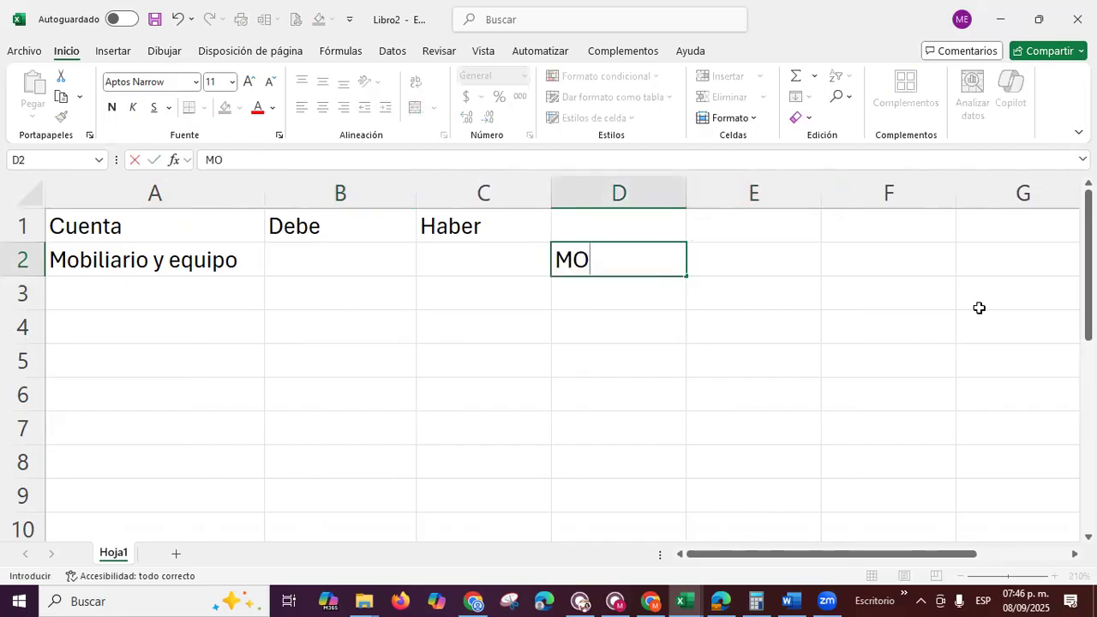
text(I)
Enter 10000 in E2 as the MOI amount, apply the accounting number format and widen column E
key(Tab)
text(100)
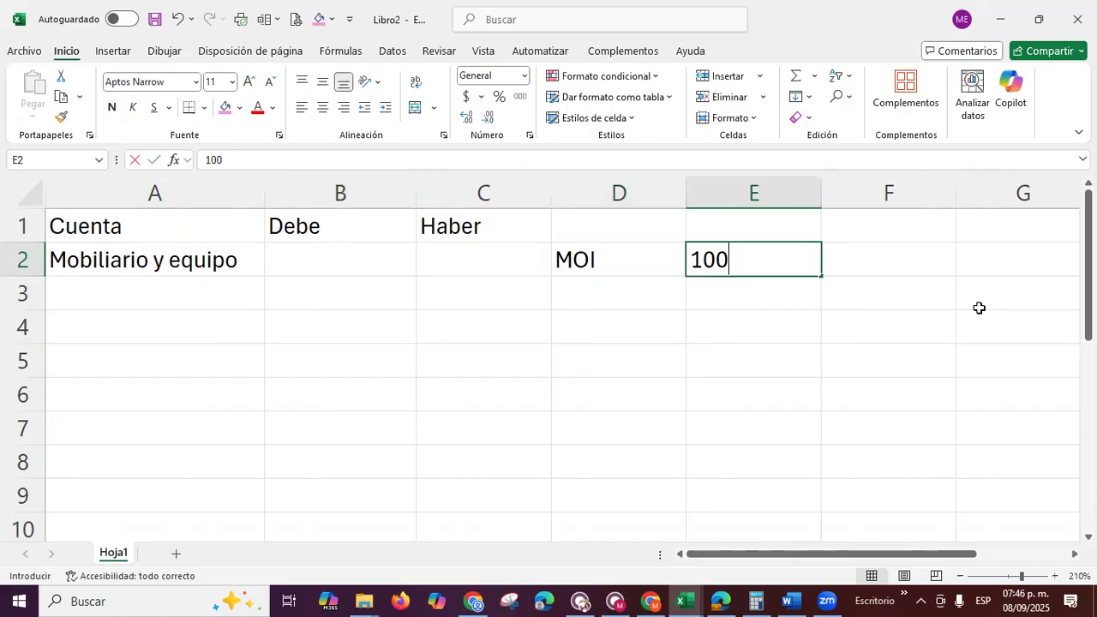
text(00)
key(ctrl+Return)
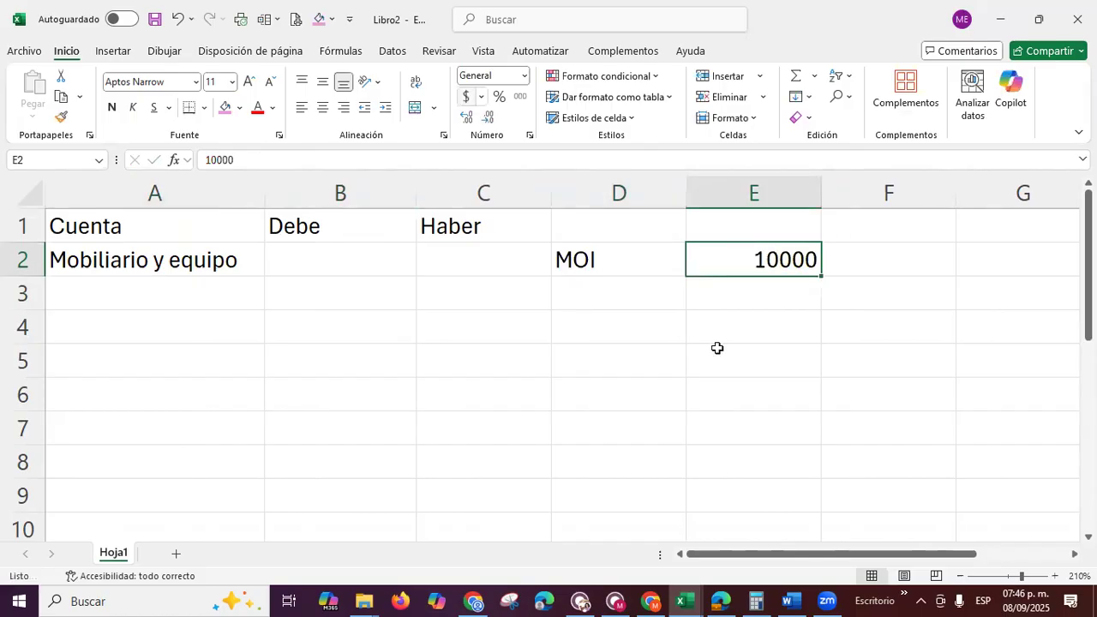
drag(834, 196, 841, 195)
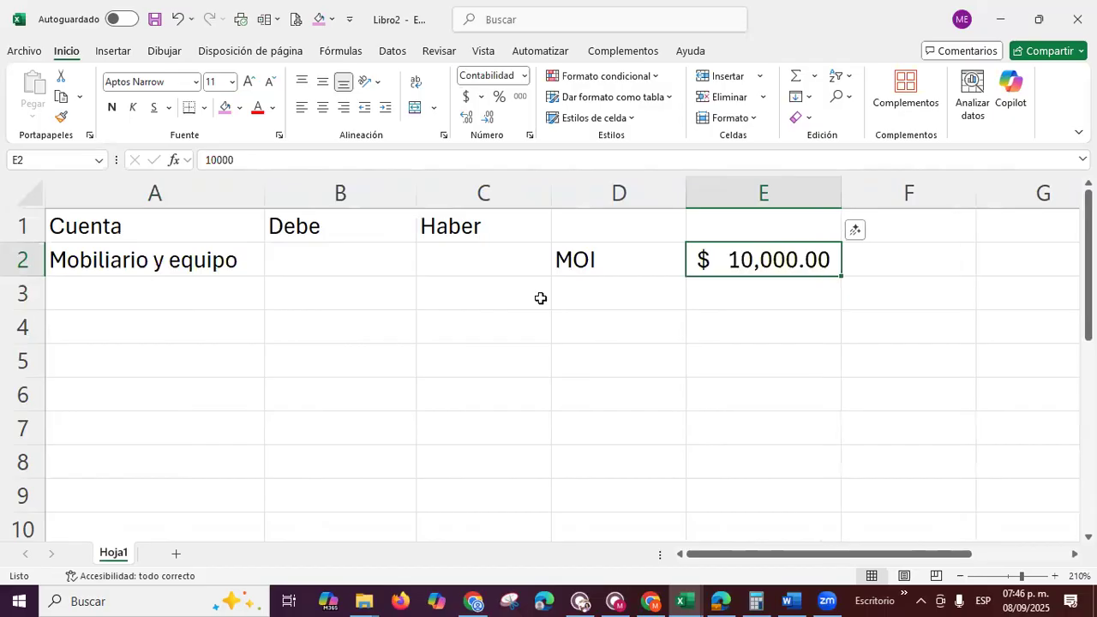
Link the Debe amount of Mobiliario y equipo in B2 to the MOI value with the formula =E2
key(Left)
key(Left)
key(Left)
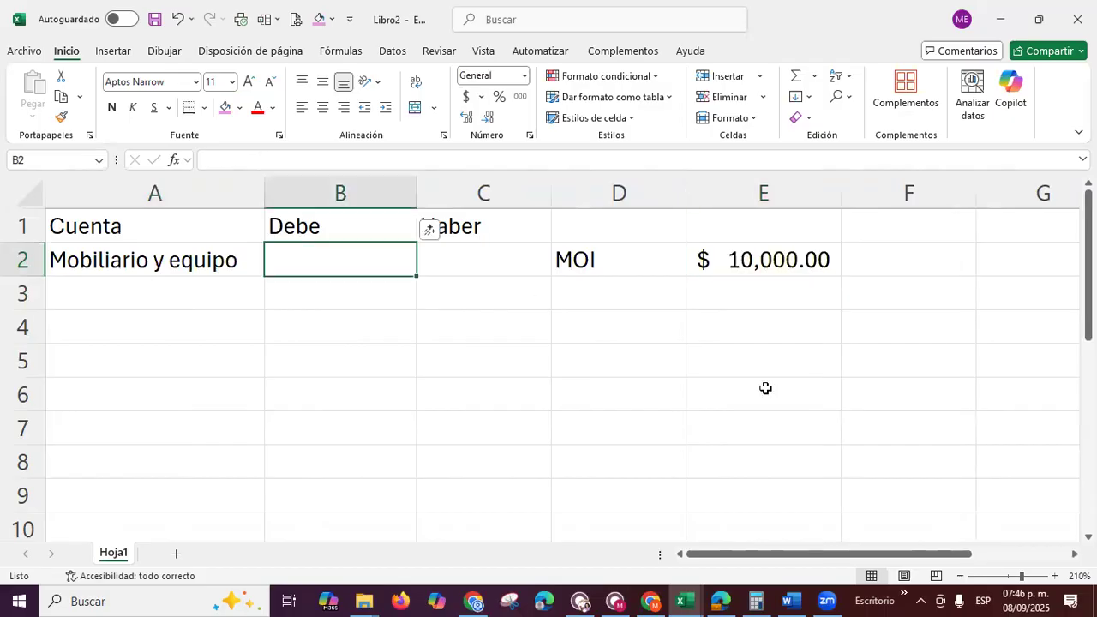
text(=)
key(Right)
key(Right)
key(Right)
key(Right)
key(Left)
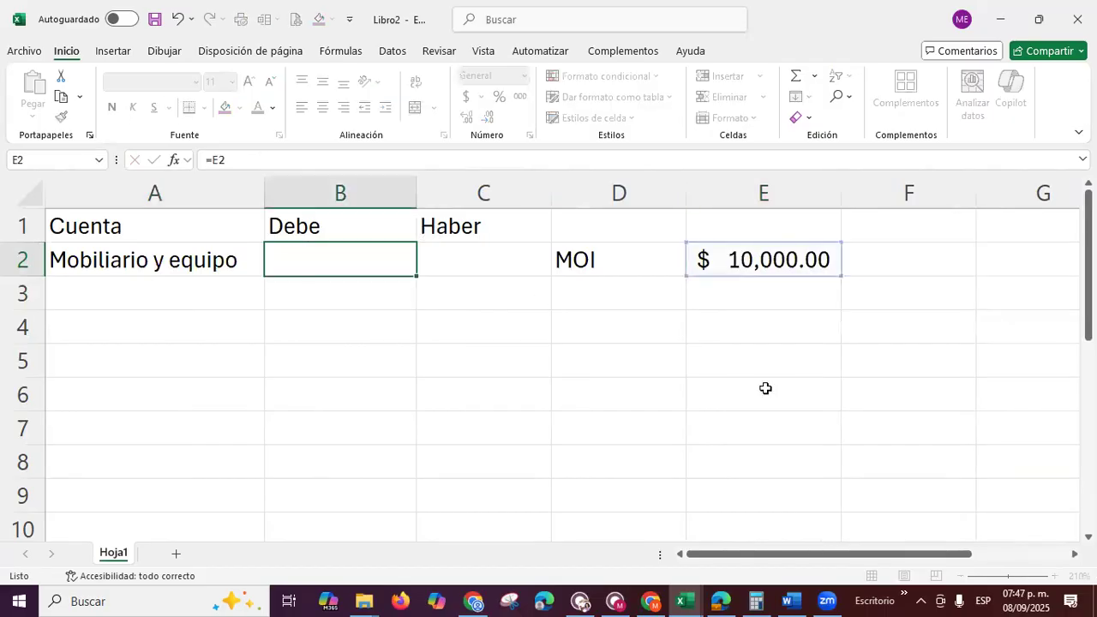
key(Return)
Enter the account name "IVA acreditable efectivamente pagado" in A3
text(iva)
key(BackSpace)
key(BackSpace)
key(BackSpace)
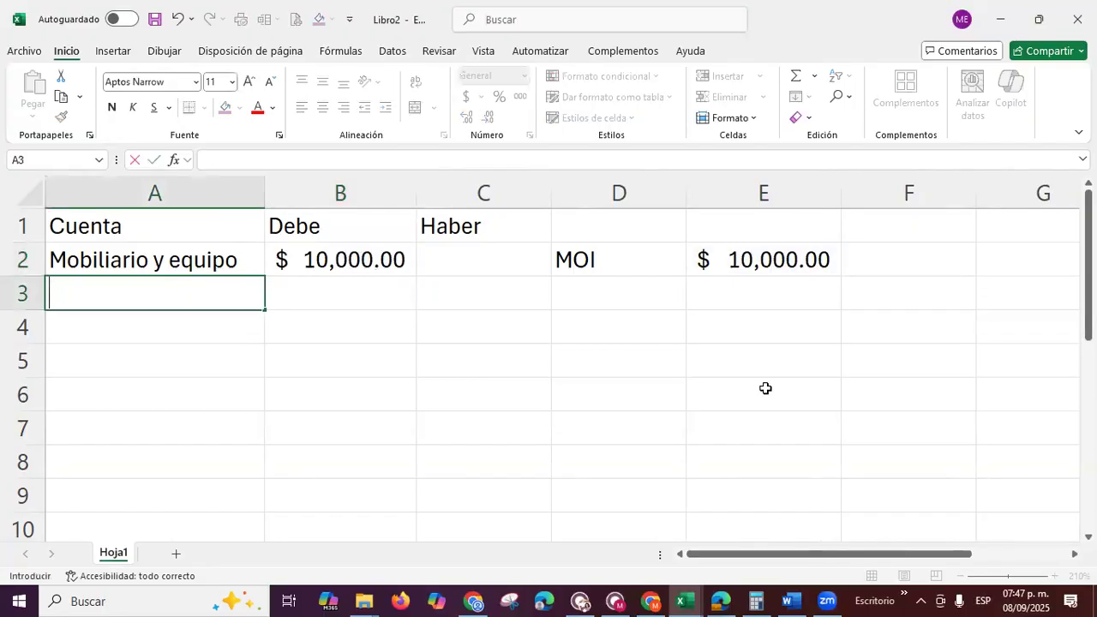
text(IVA)
text(acred)
text(ot)
key(BackSpace)
key(BackSpace)
text(itable e)
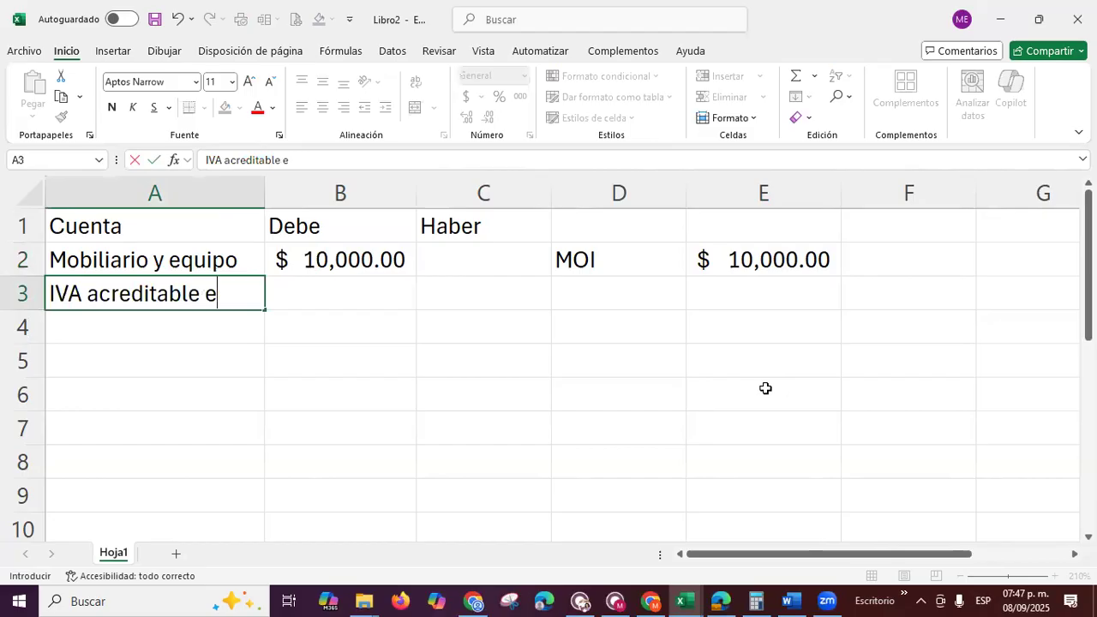
text(fectivamente)
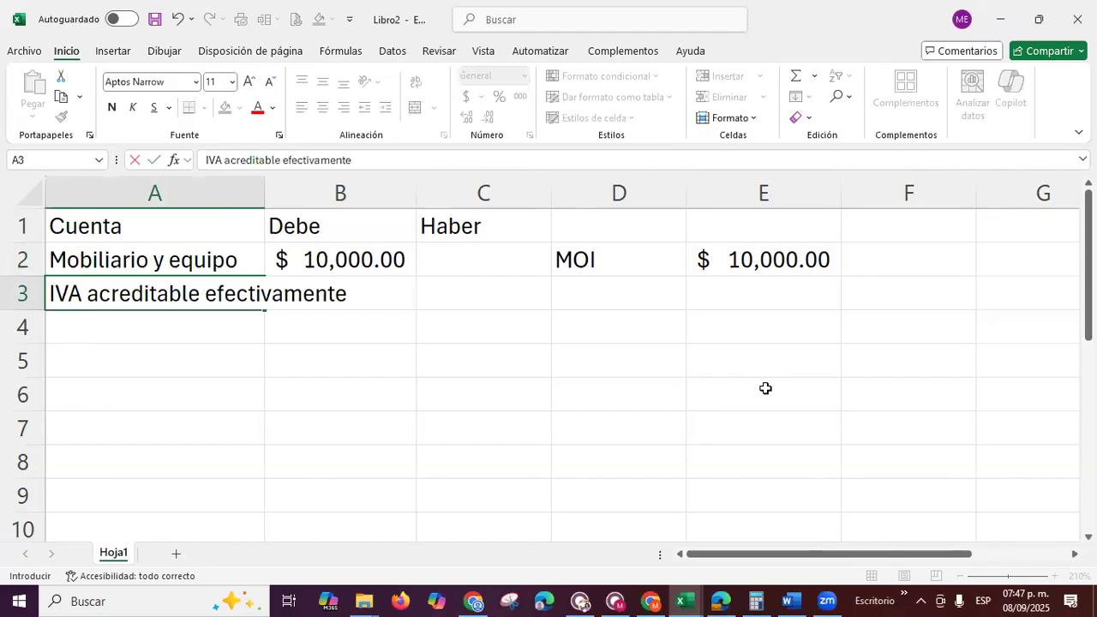
text( pagado)
key(ctrl+Return)
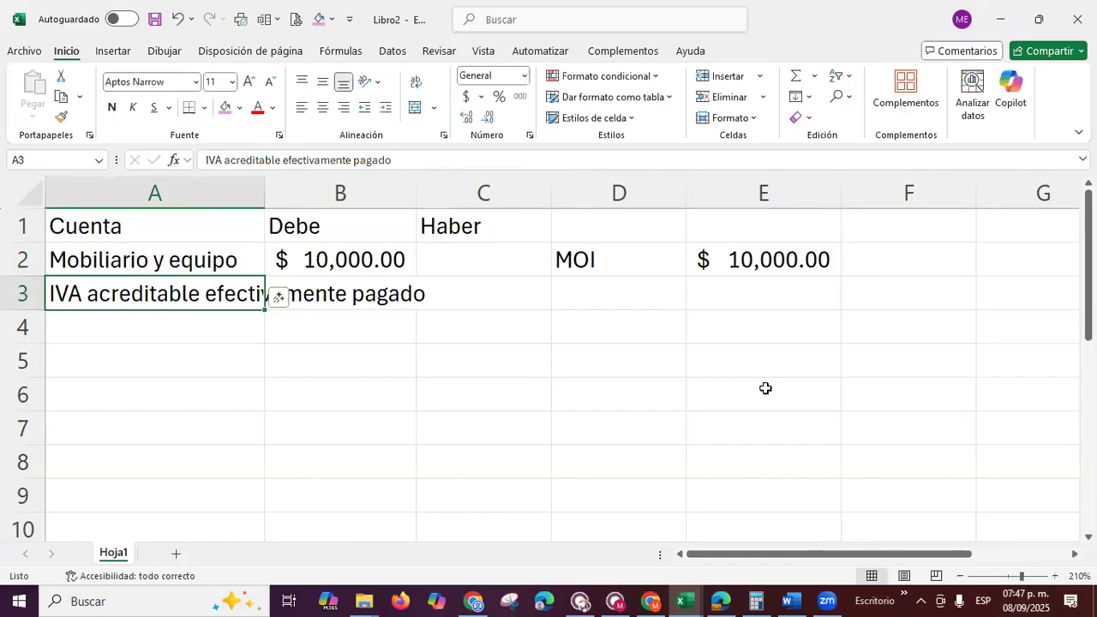
Calculate the 16% IVA in the Debe cell B3 with the formula =B2*0.16
key(Right)
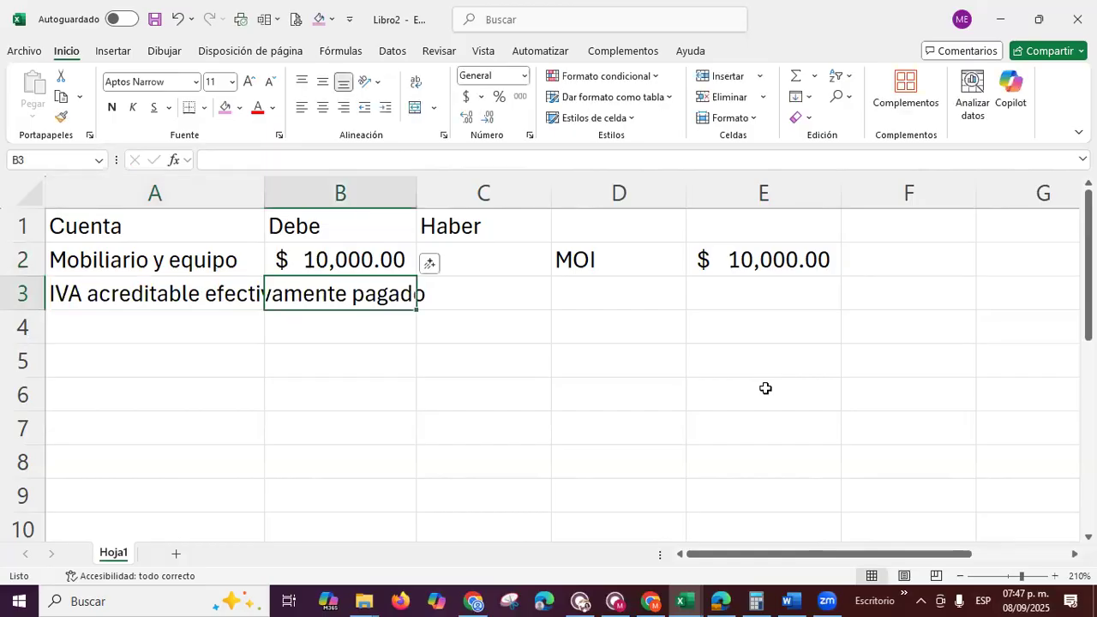
text(=)
key(Up)
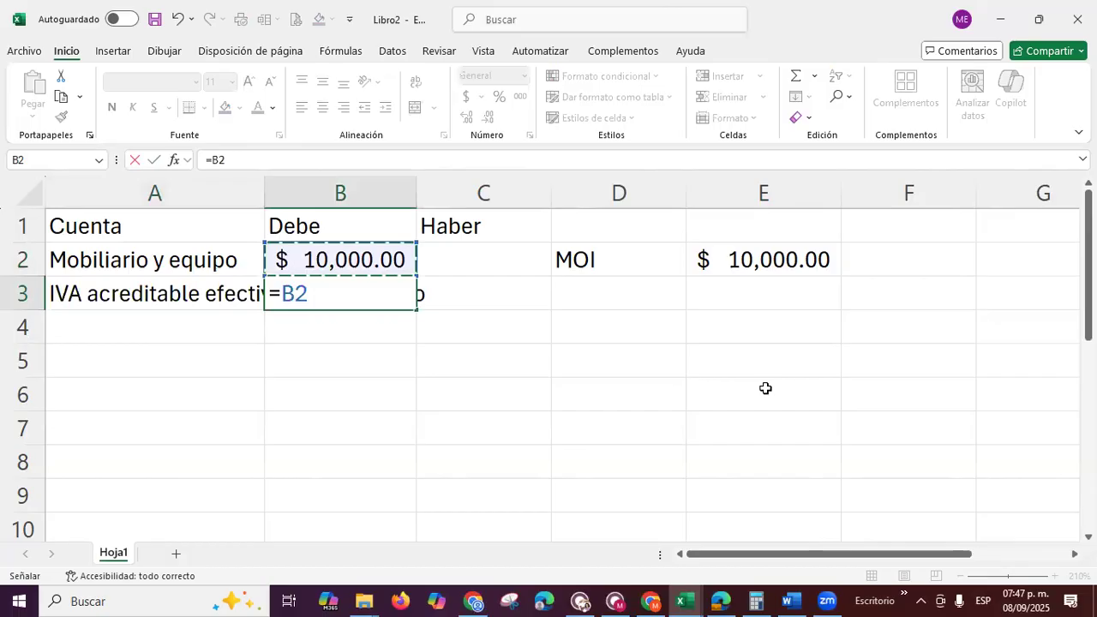
text(*)
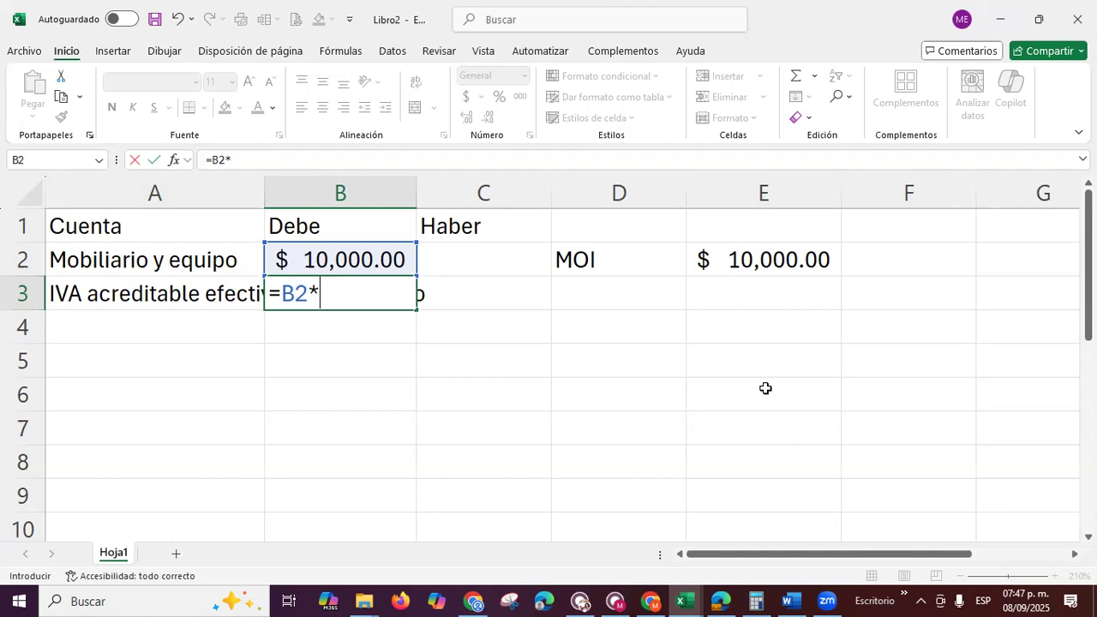
text(0.16)
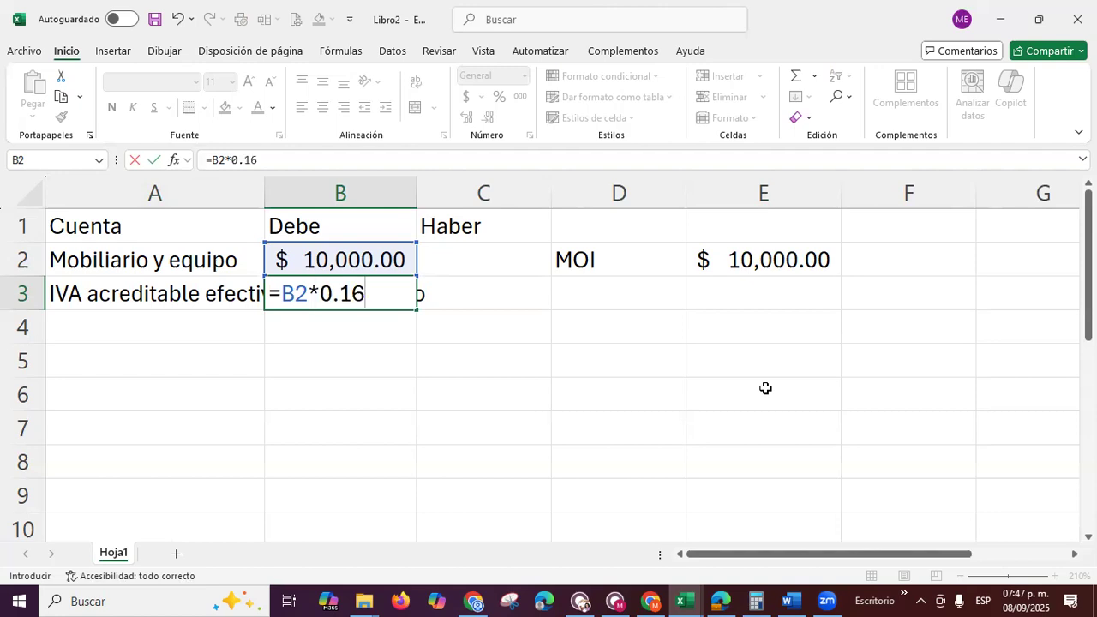
key(Return)
key(Left)
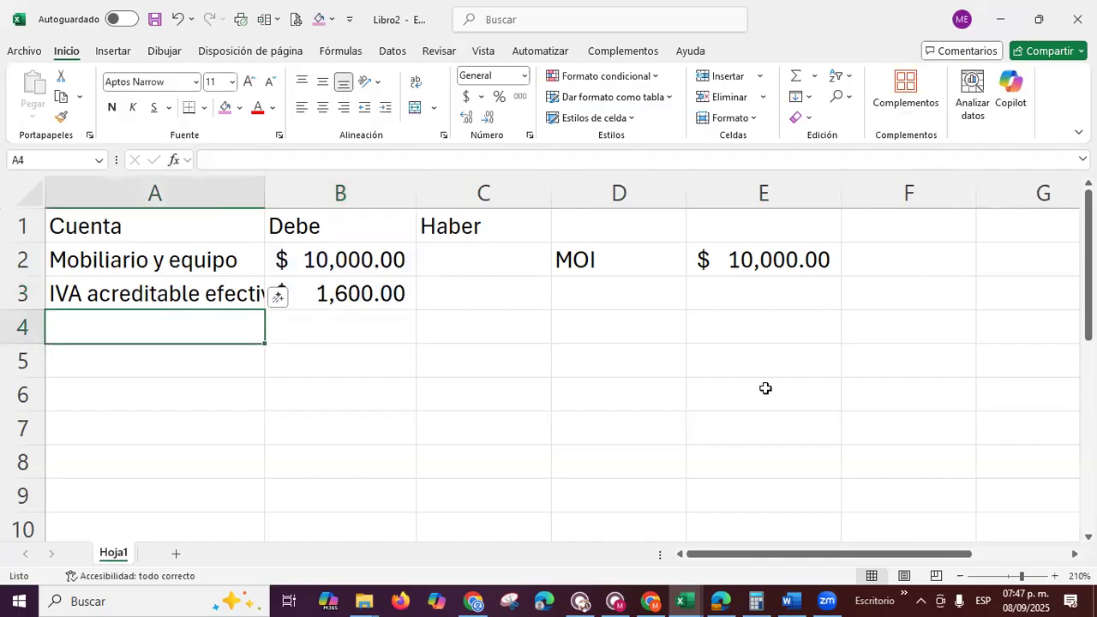
Enter the account name "Acreedores: Office Depot" in A4
text(B)
text(Acr)
text(e)
text(edor)
text(es)
key(BackSpace)
text(:)
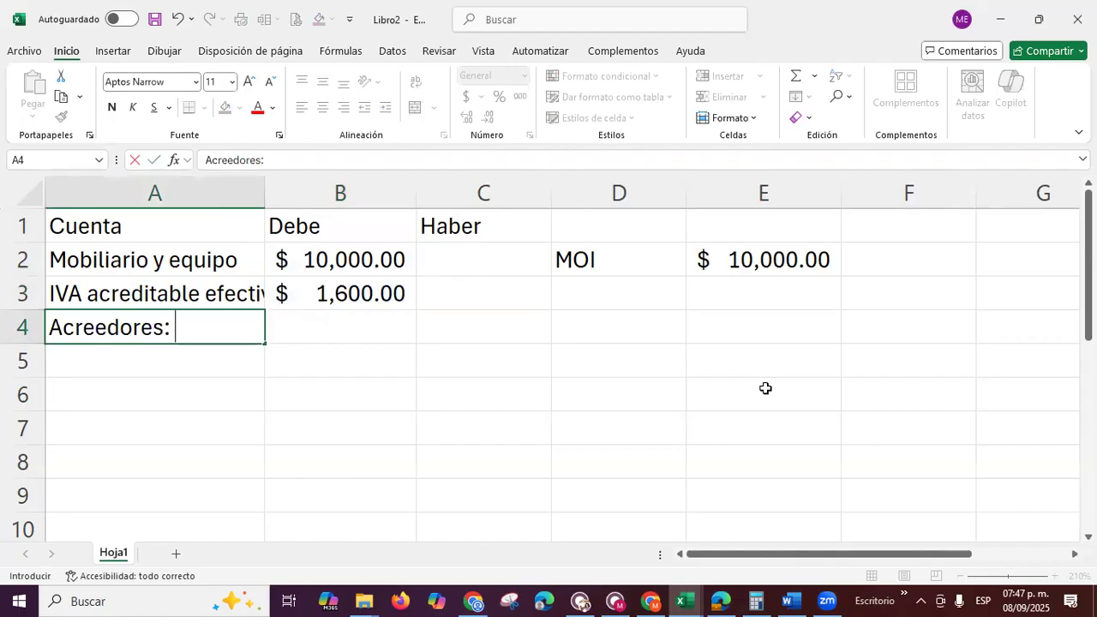
text( Office Depot)
key(Tab)
Add the asset cost and IVA in the Haber cell C4 with the formula =B2+B3 and widen column C
key(Tab)
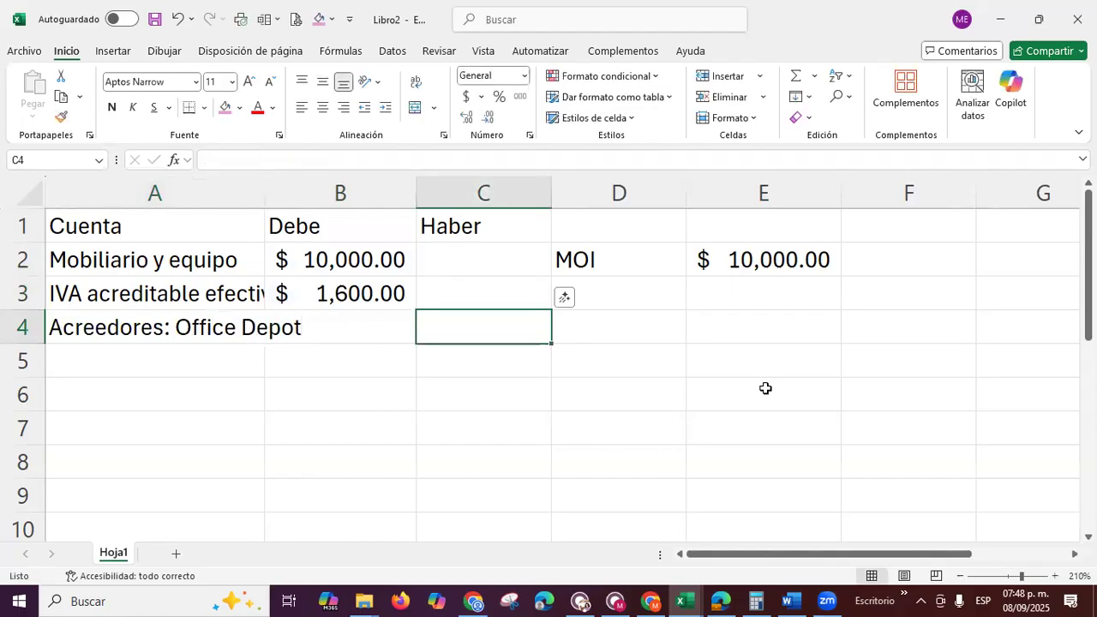
text(=)
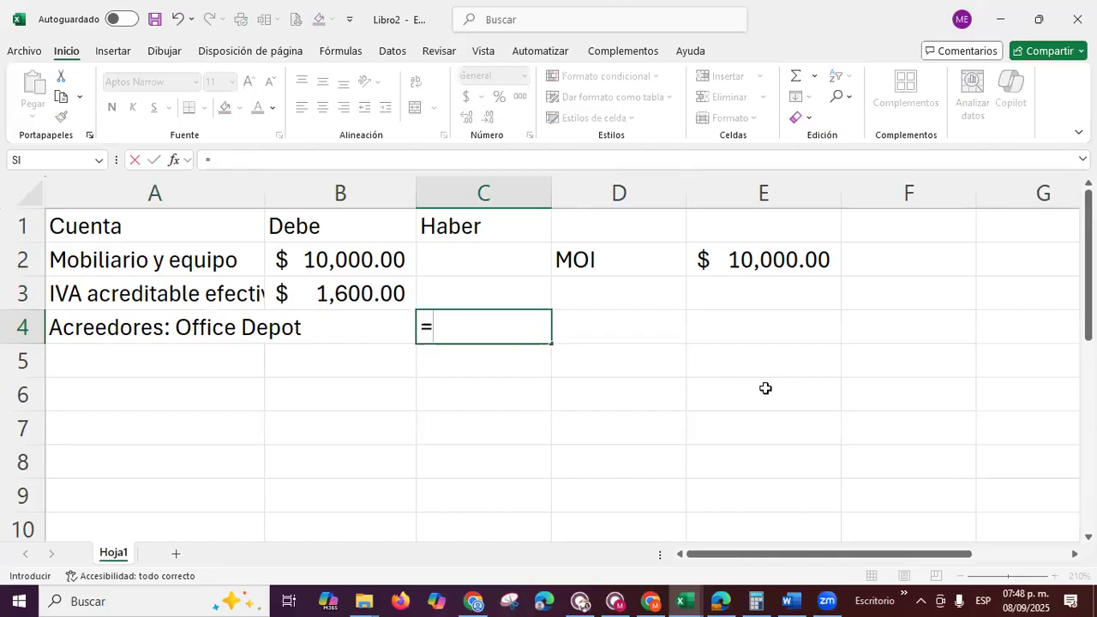
key(Up)
key(Up)
key(Left)
text(+)
key(Up)
key(Left)
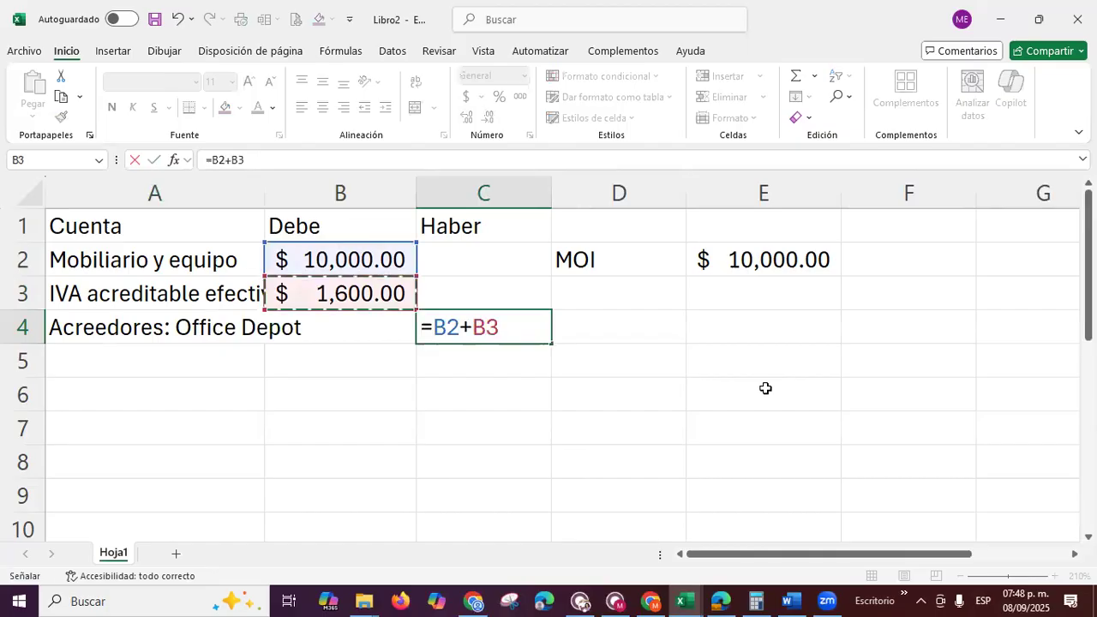
key(Return)
key(Up)
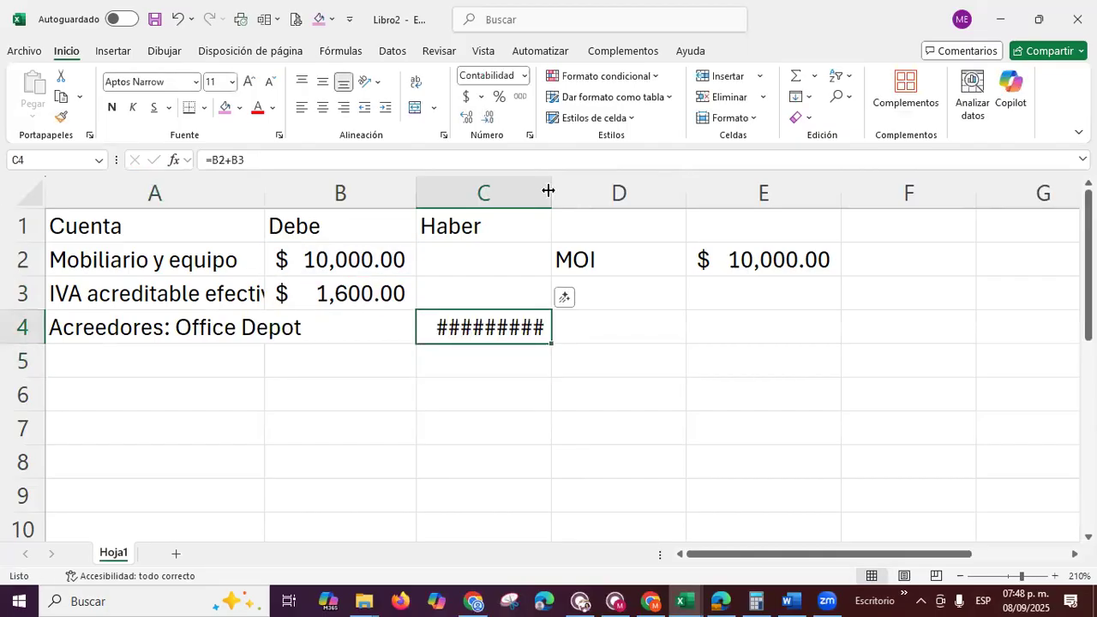
drag(548, 190, 556, 190)
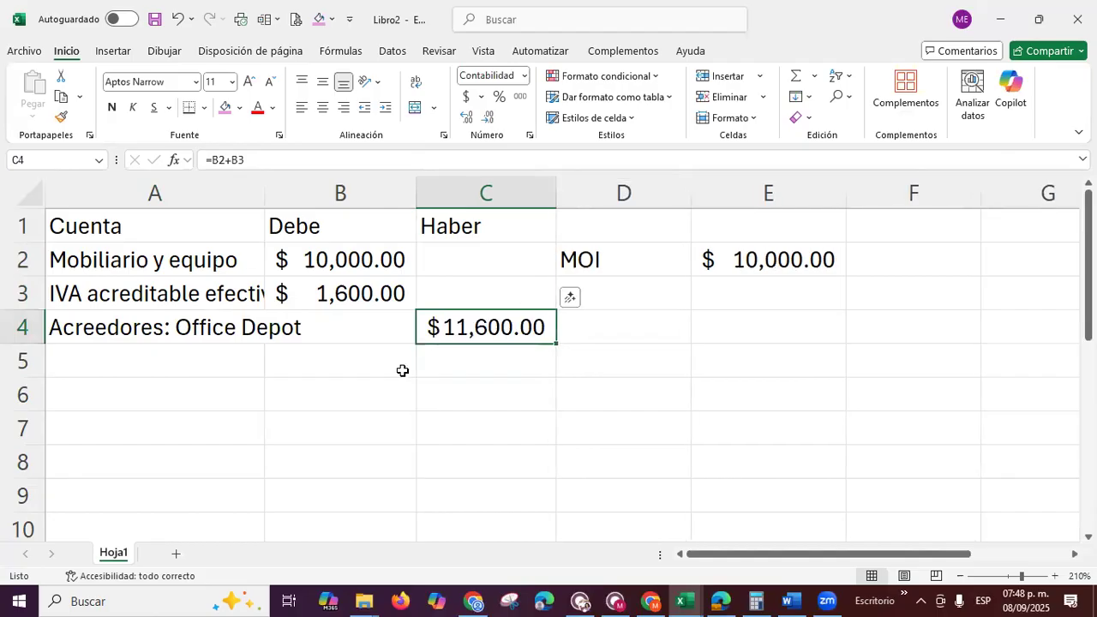
Copy the Acreedores: Office Depot account name into A5 and link its Debe amount in B5 with the formula =C4
key(Return)
key(Up)
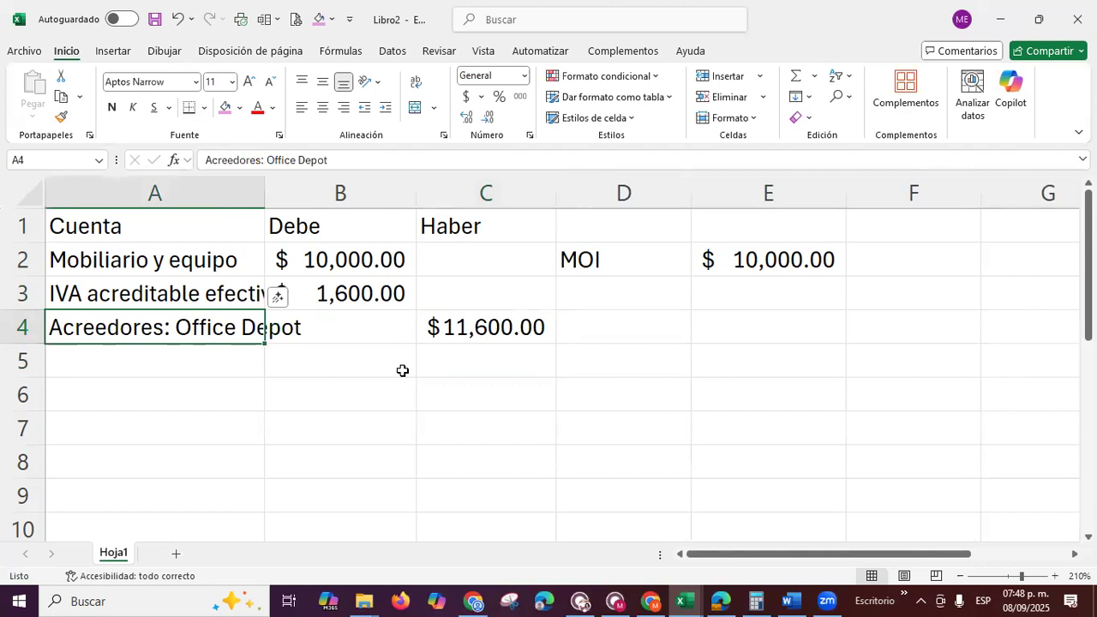
key(ctrl+c)
key(Down)
key(ctrl+v)
click(402, 370)
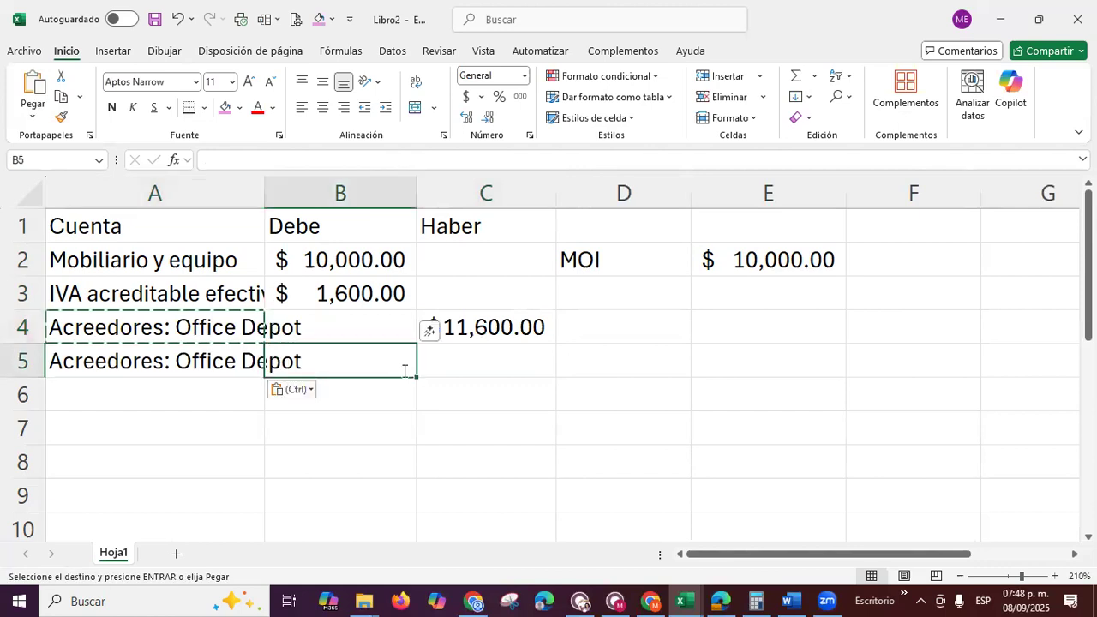
text(=c4)
key(Return)
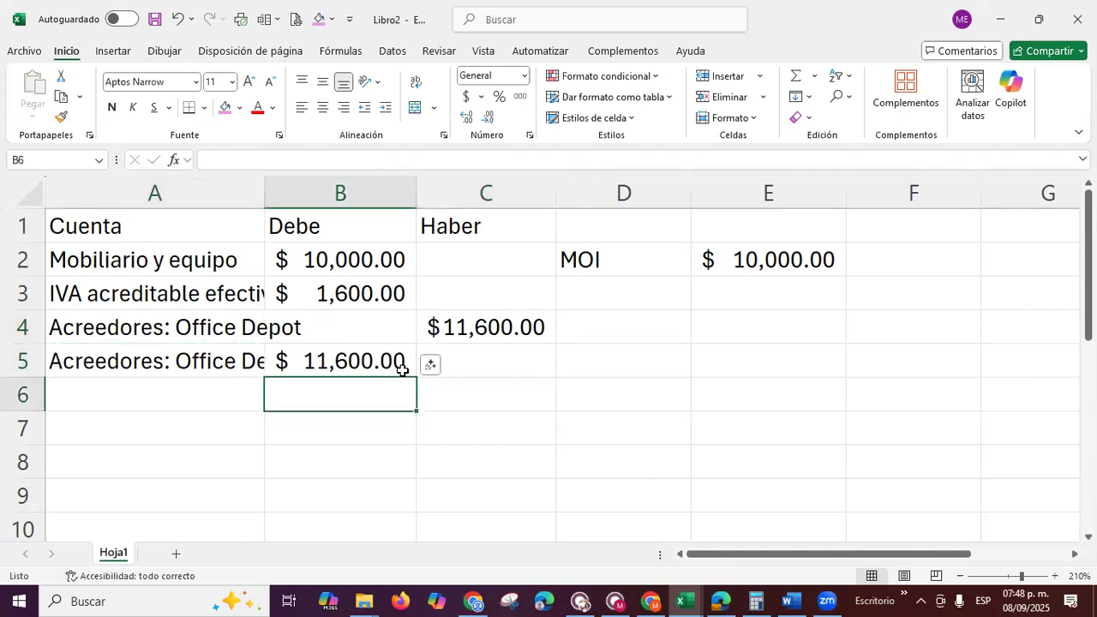
Enter the account name "Bancos" in A6 and link its Haber amount in C6 with the formula =B5
key(Left)
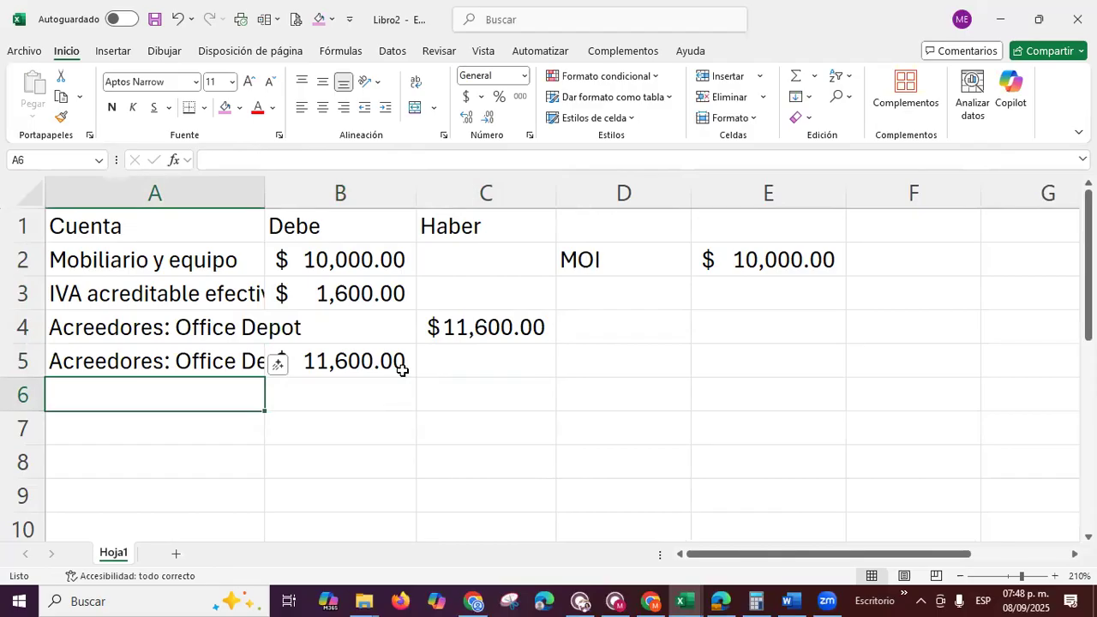
text(Bancos)
key(Tab)
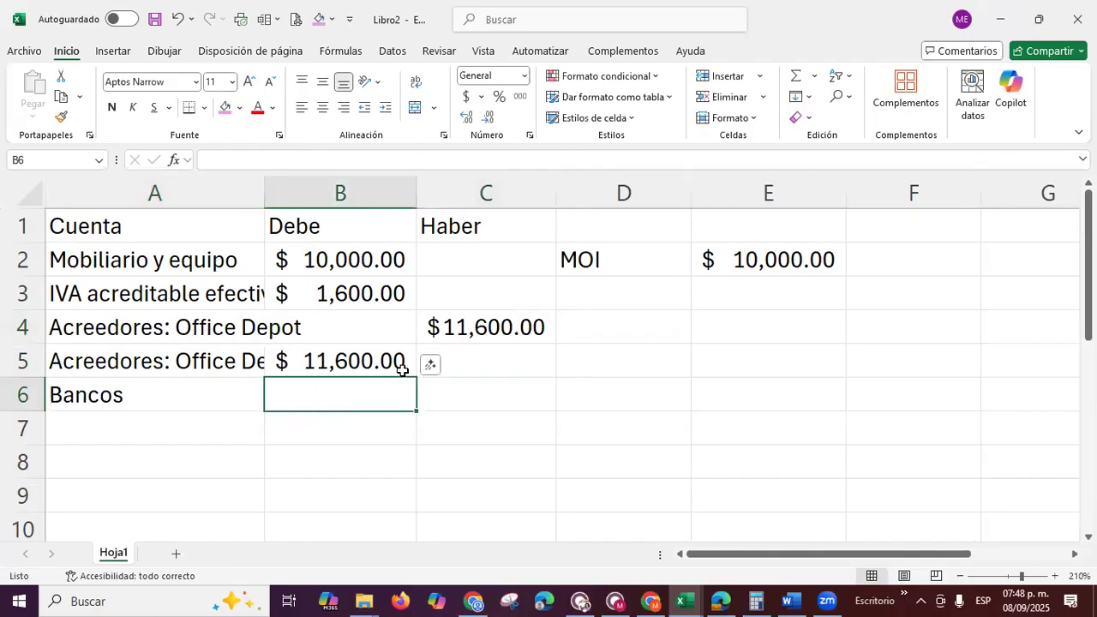
key(Tab)
text(=)
click(402, 369)
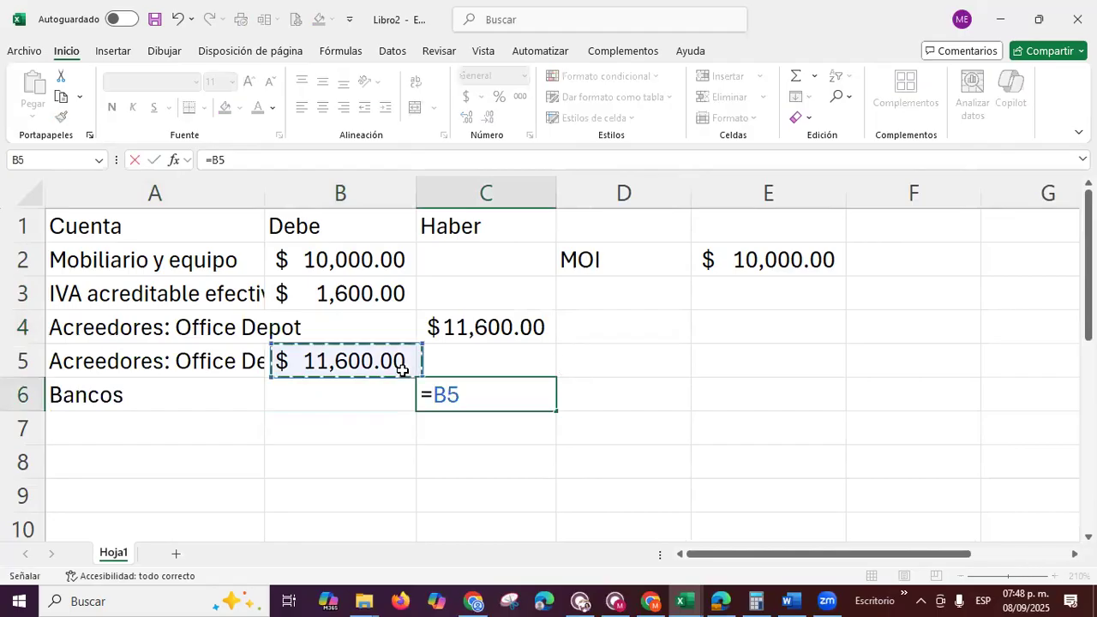
key(Return)
Label A7 "Sumas iguales" and total the Debe column in B7 with the formula =SUMA(B2:B6)
key(Home)
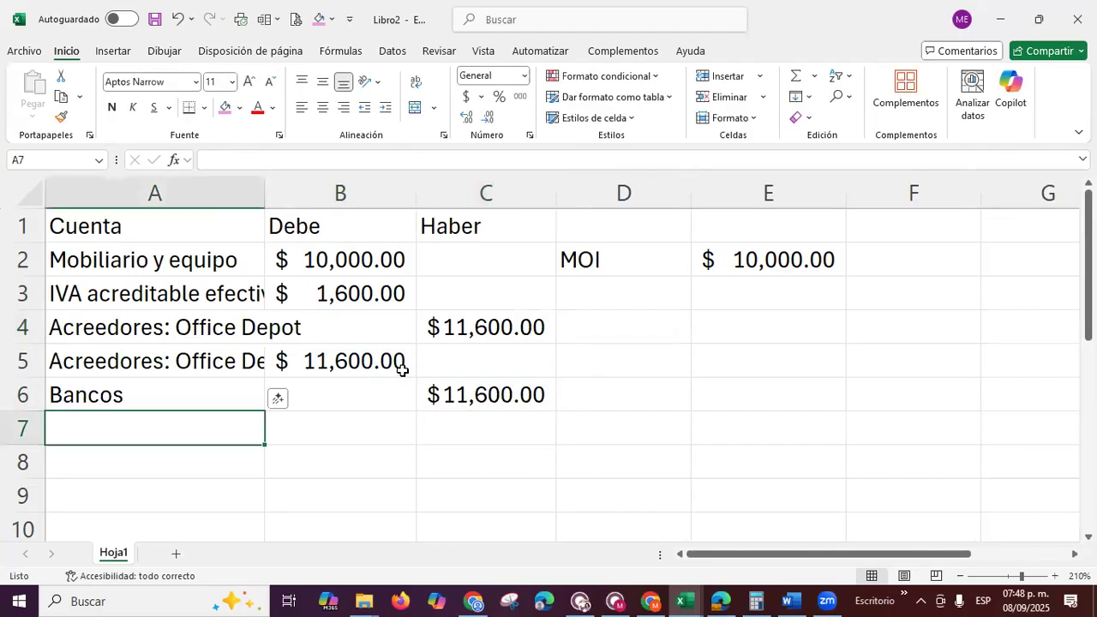
text(Sumas )
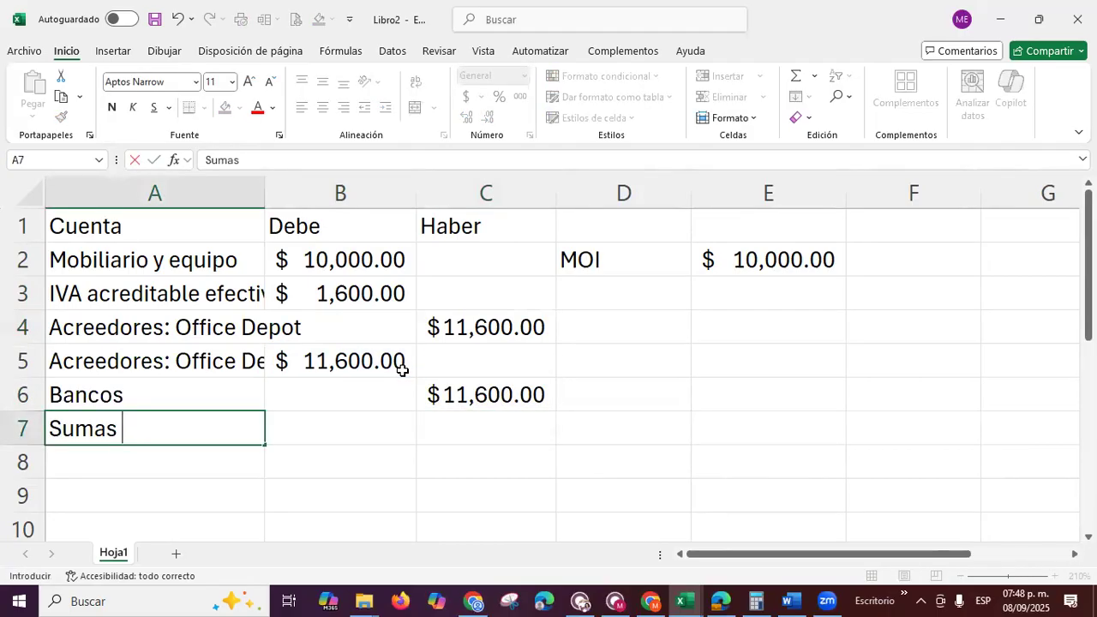
text(iguales)
key(Tab)
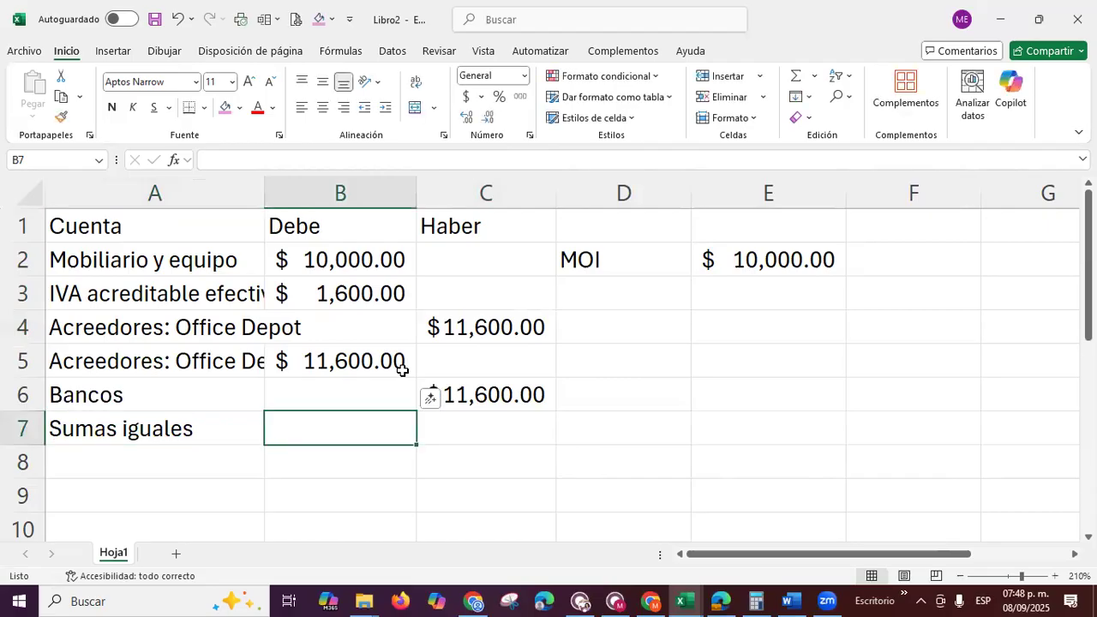
text(=s)
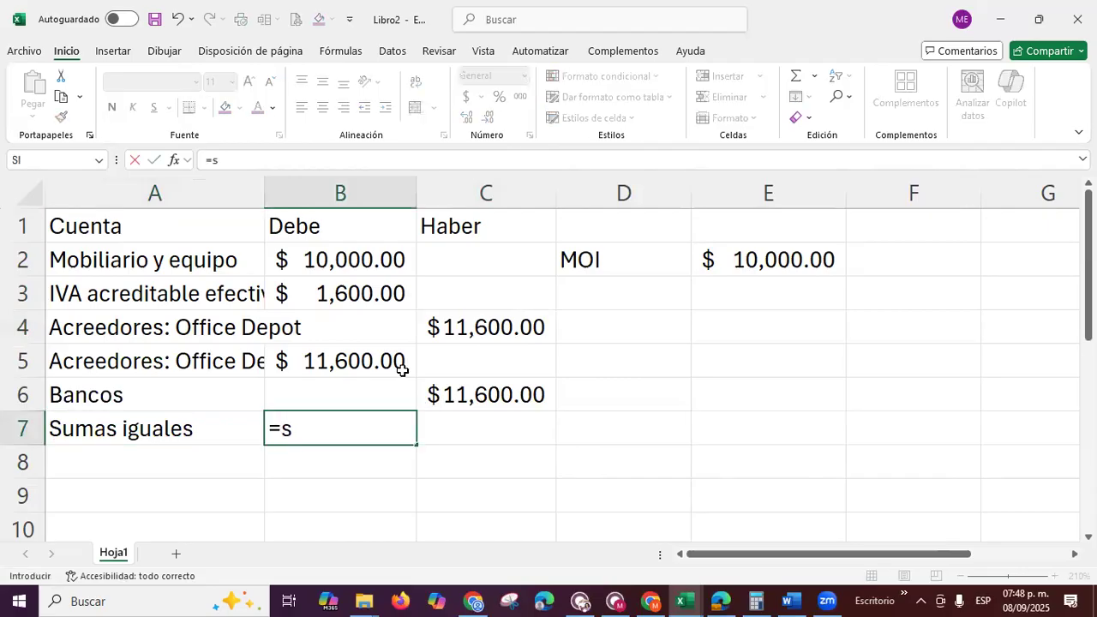
text(uma()
key(Up)
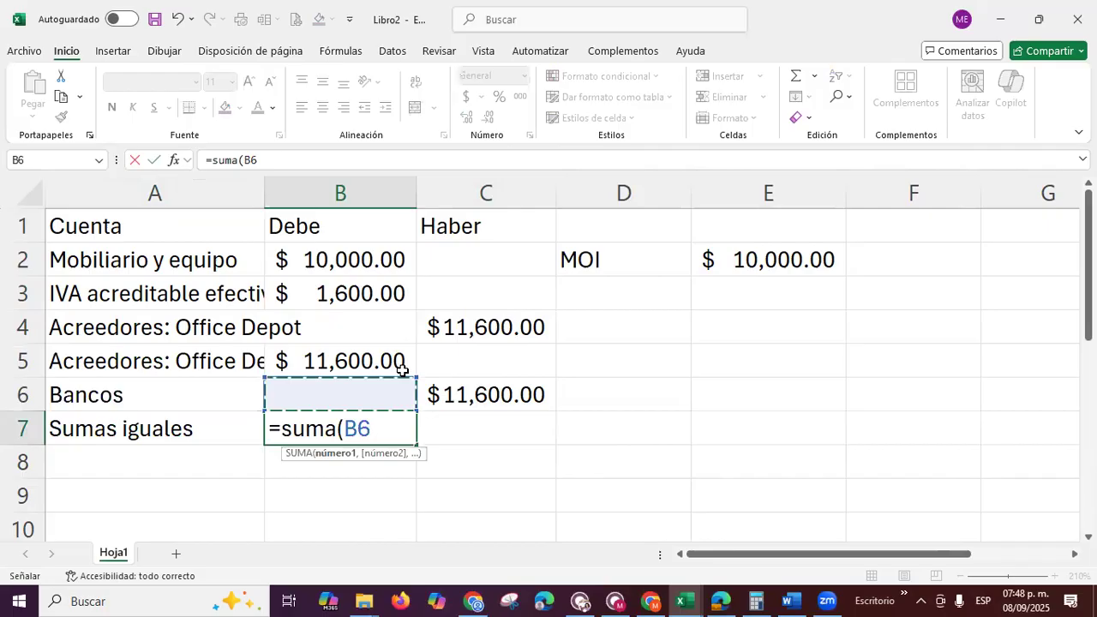
key(shift+Up)
key(shift+Up)
key(shift+Up)
key(shift+Up)
key(ctrl+Return)
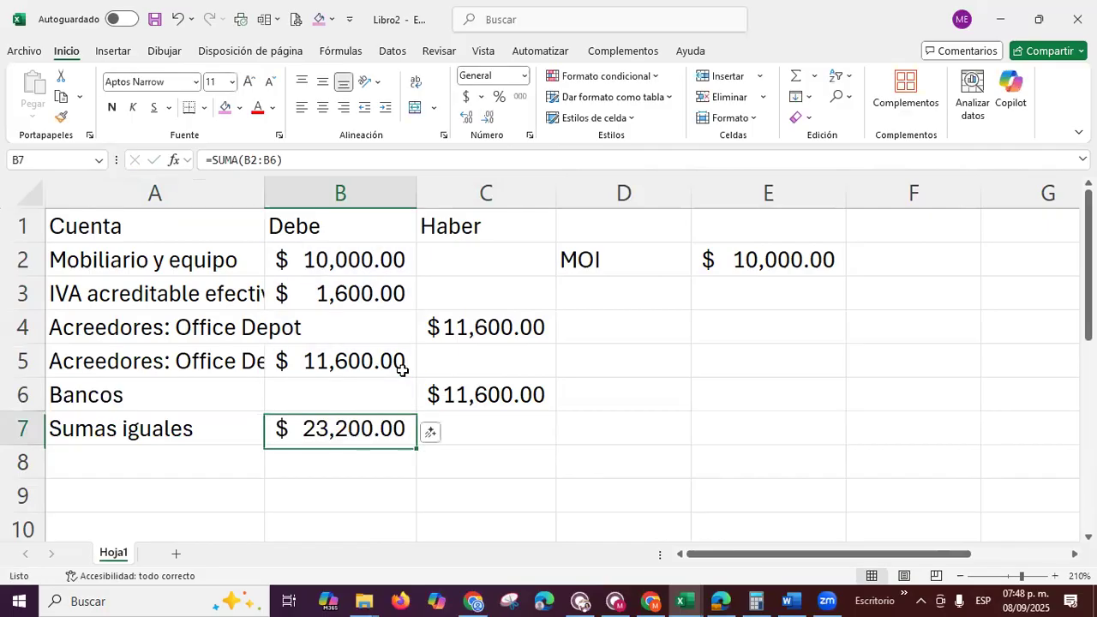
Copy the Debe total formula from B7 into C7 to total the Haber column
key(ctrl+c)
key(Right)
key(ctrl+v)
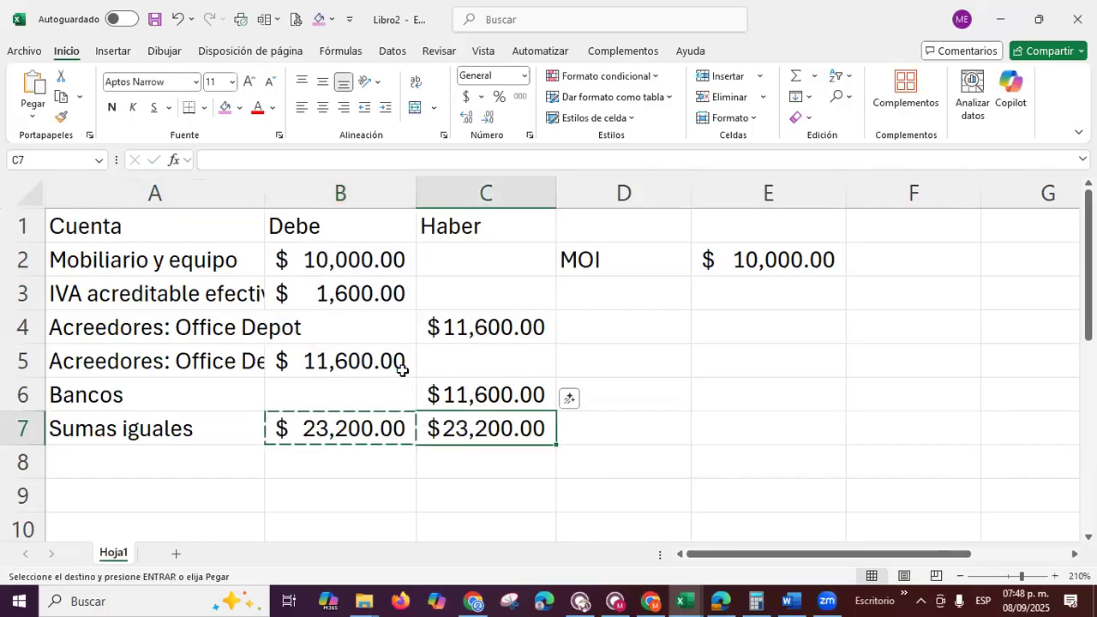
key(Return)
key(Up)
key(Left)
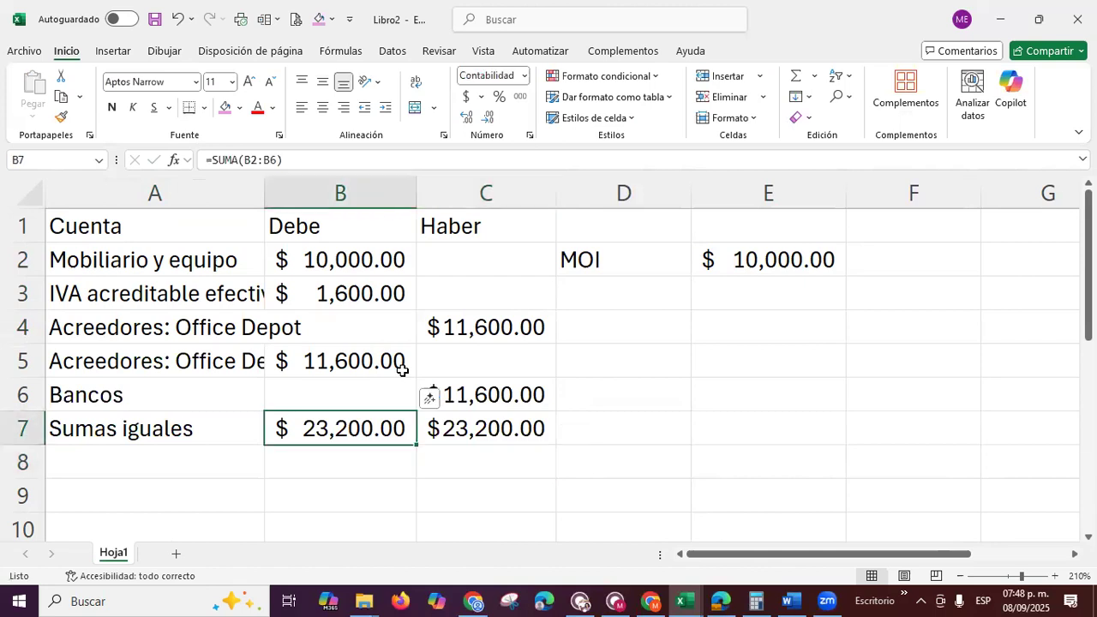
Enter the entry description "Compra del activo" in A8 below the totals
key(Down)
key(Left)
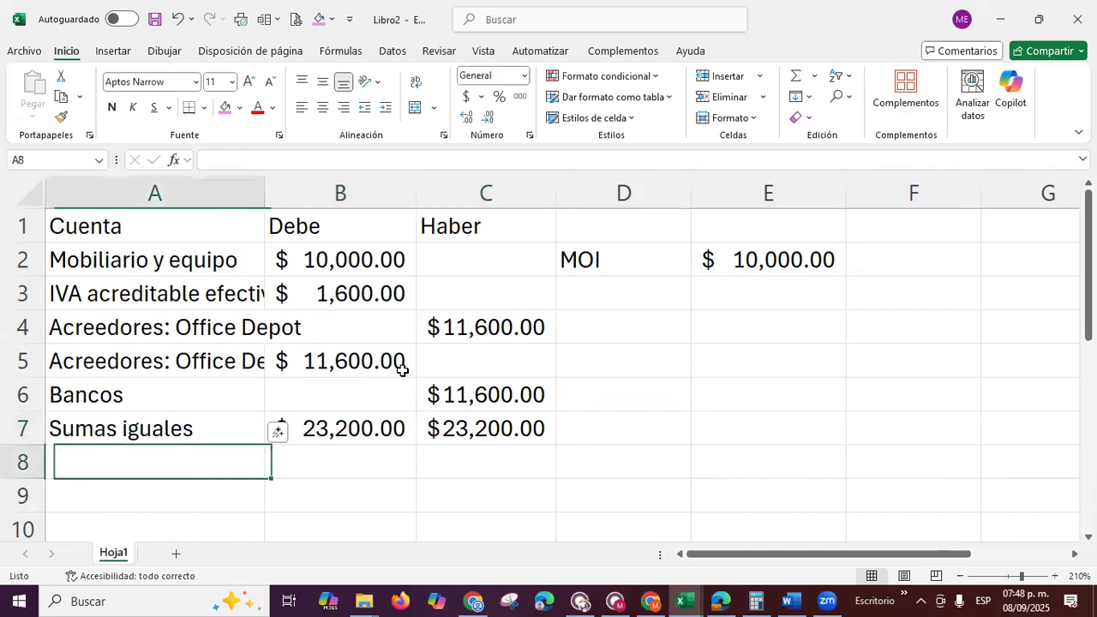
text(Compra de)
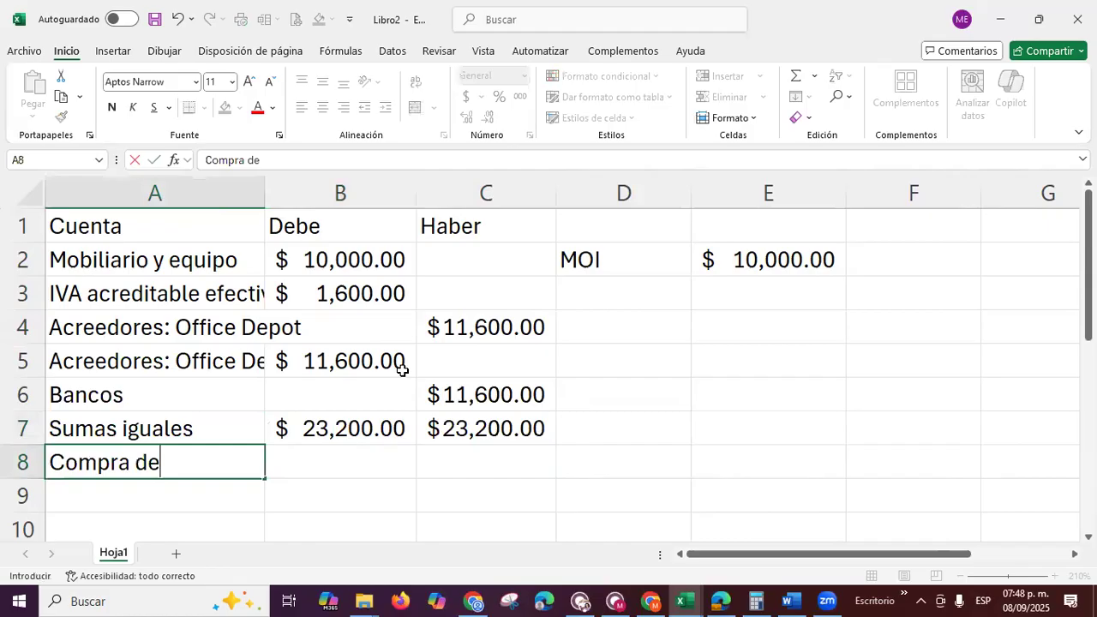
text(l activo)
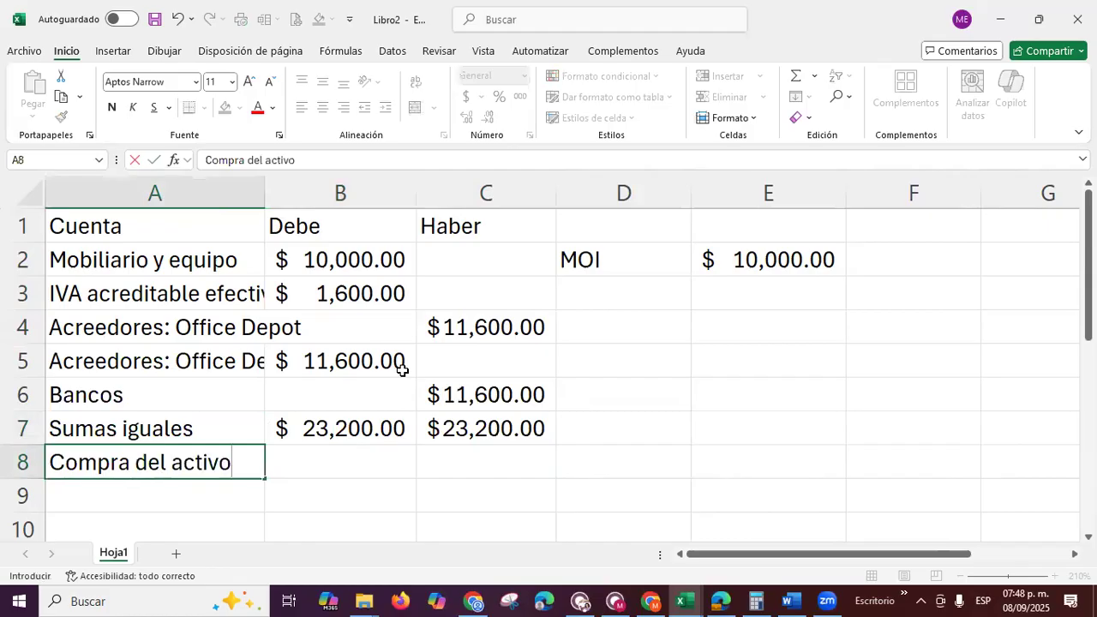
key(Return)
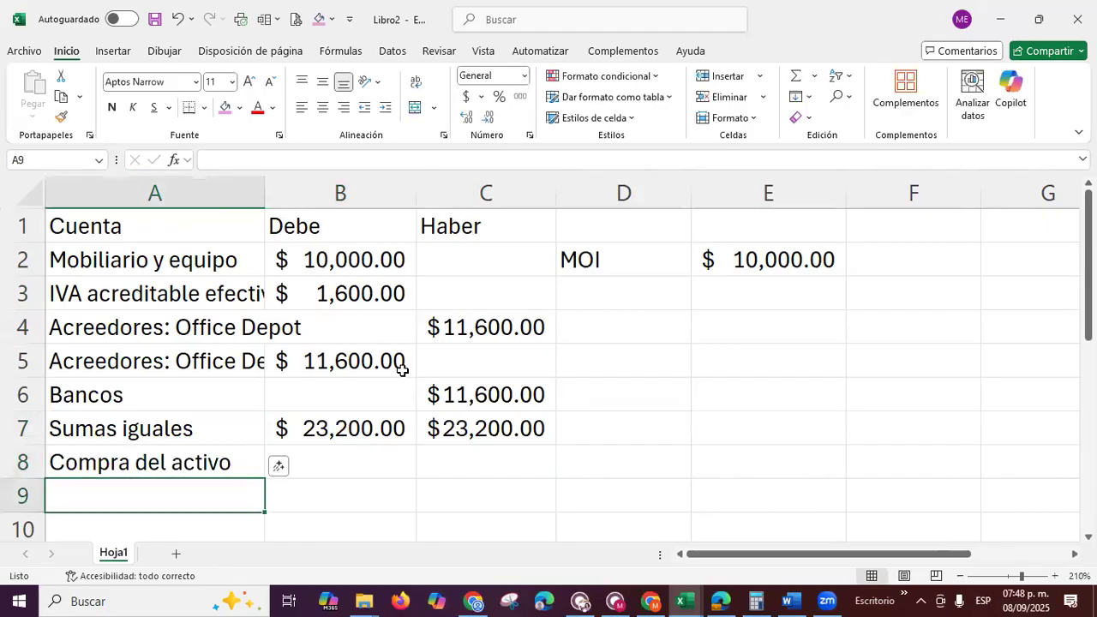
Enter the month "agosto" in D1 above the MOI label
click(422, 366)
key(Up)
key(Up)
key(Right)
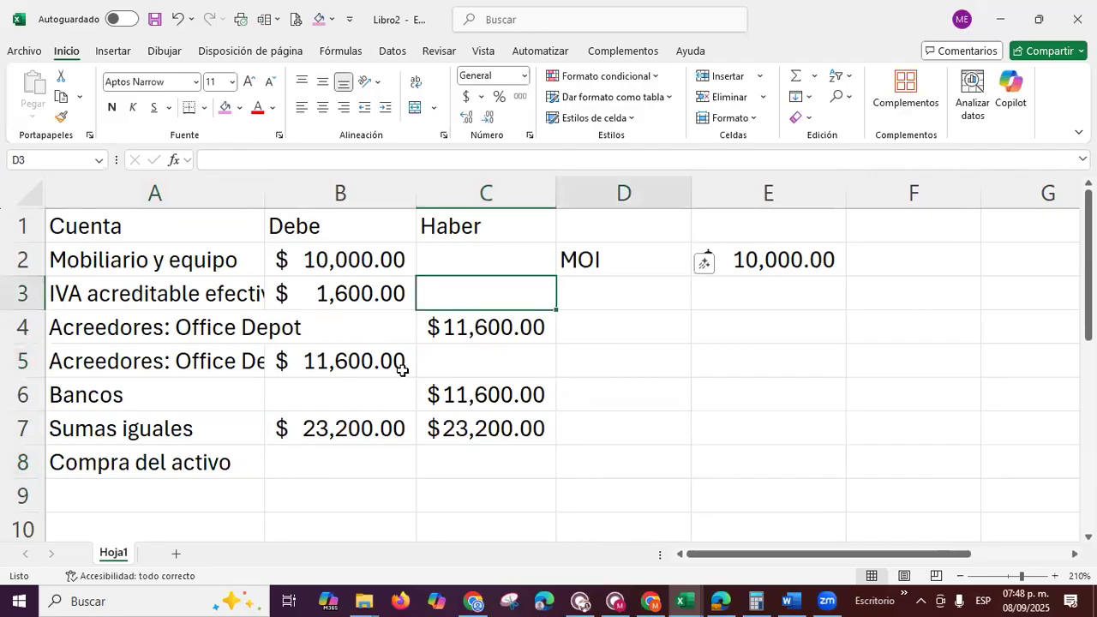
key(Up)
key(Up)
key(F2)
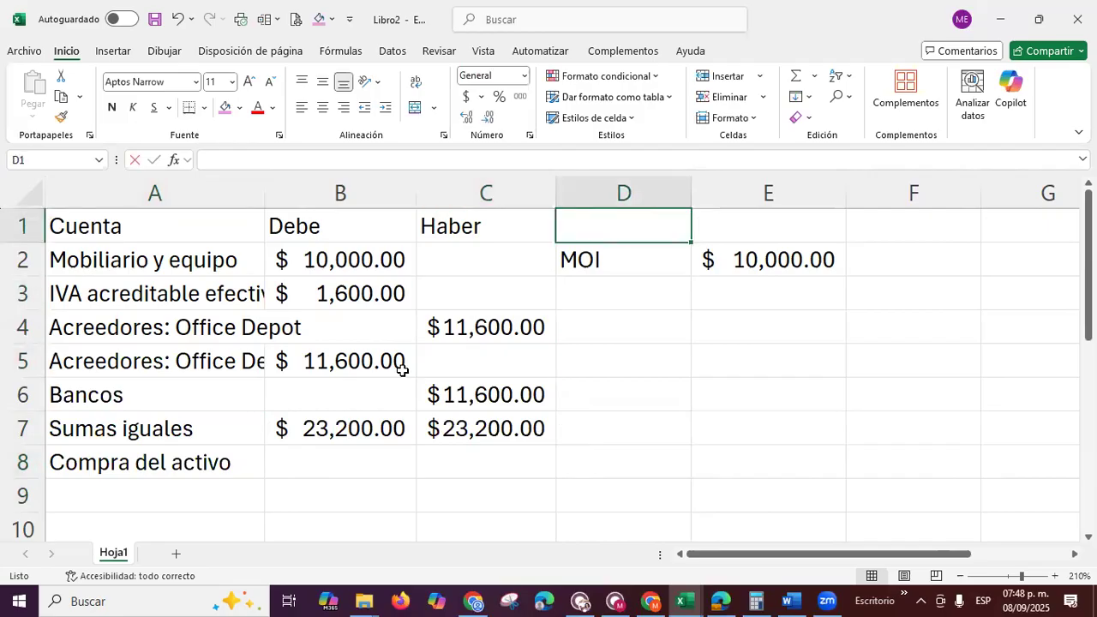
text(agosto)
key(Return)
key(Return)
key(Return)
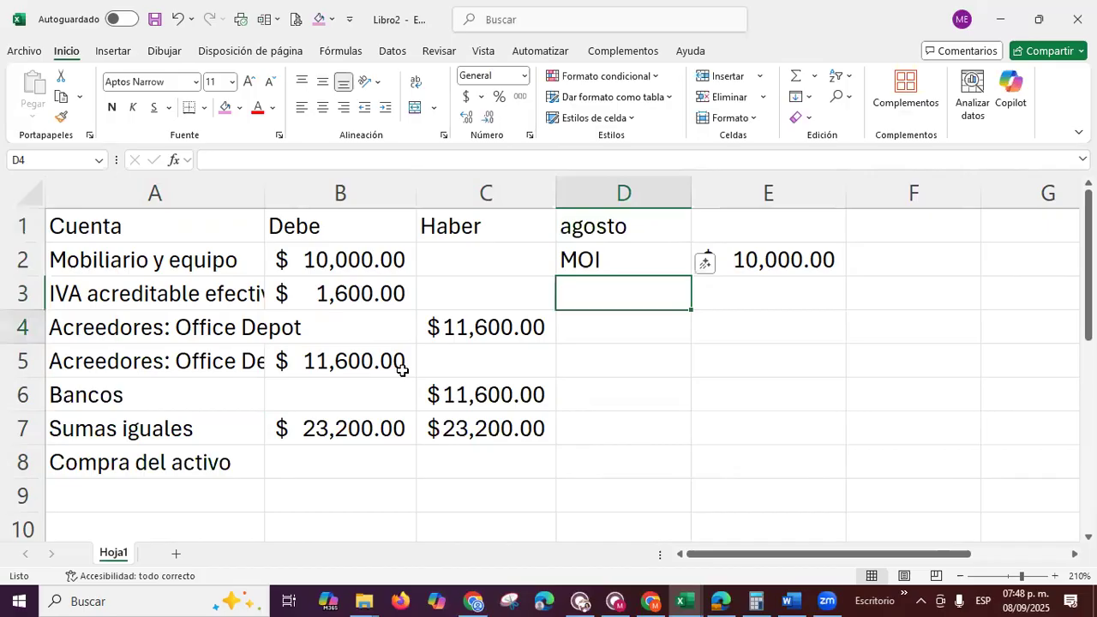
key(Return)
key(Return)
key(Return)
key(Return)
key(Return)
key(Up)
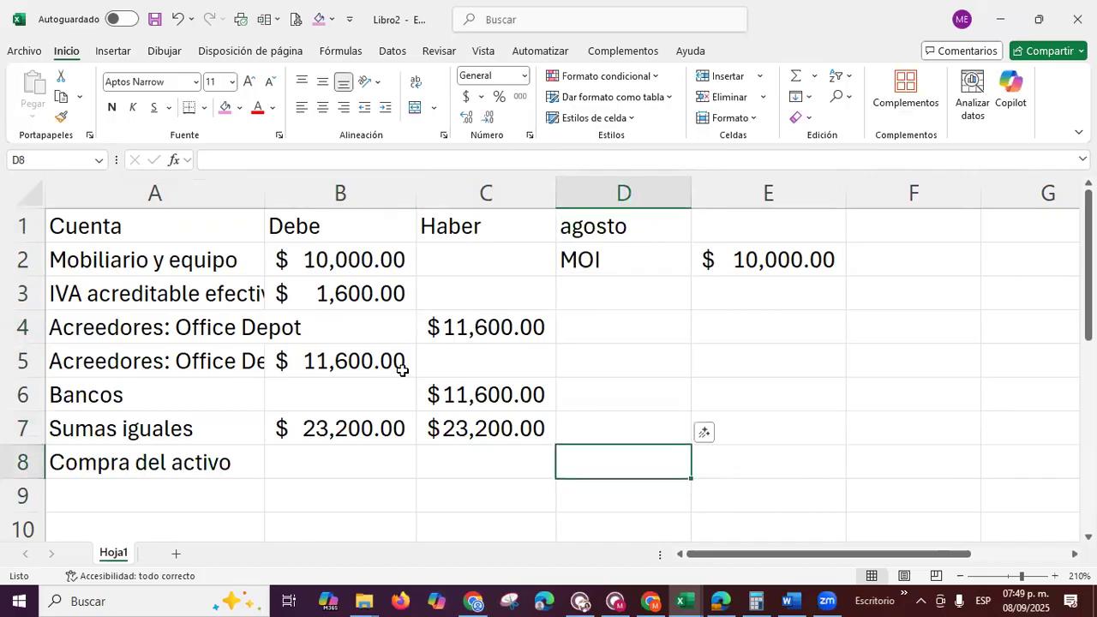
Enter the purchase entry's date 15/08/2025 in D1
key(Up)
key(Up)
key(Up)
key(Up)
key(Up)
key(Up)
key(Up)
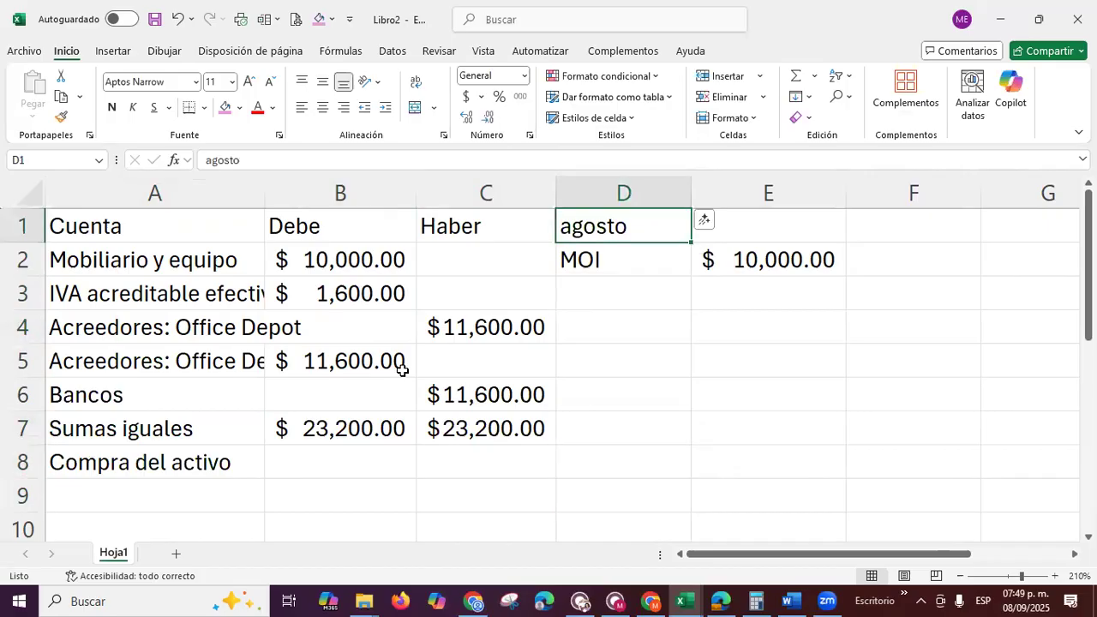
text(3)
text(1)
text(/)
key(BackSpace)
key(BackSpace)
key(BackSpace)
text(15)
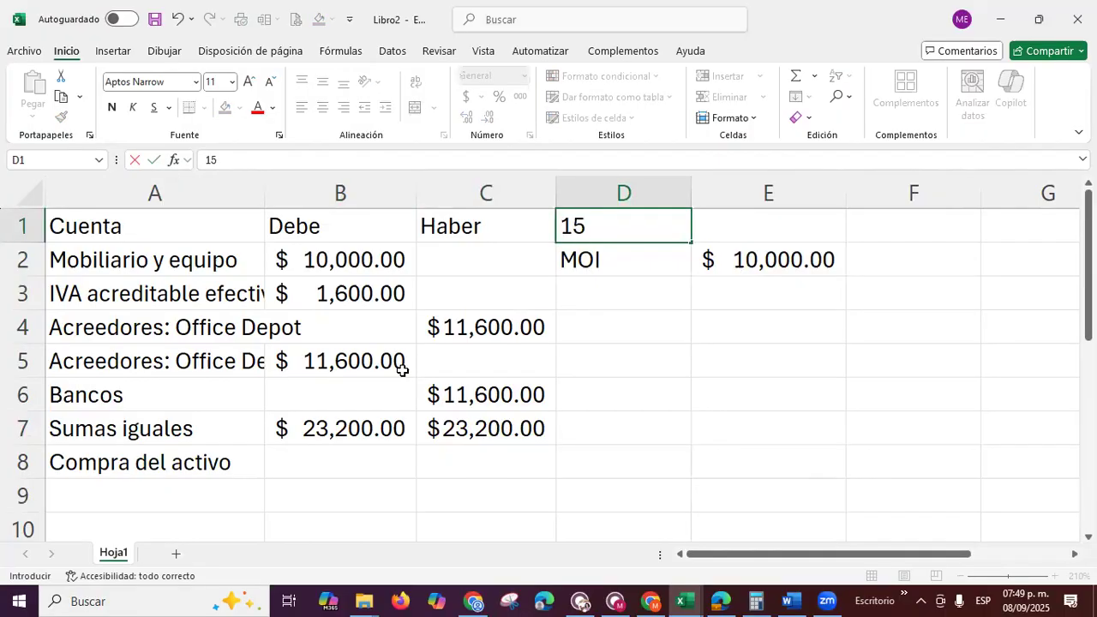
text(/08/2025)
key(Return)
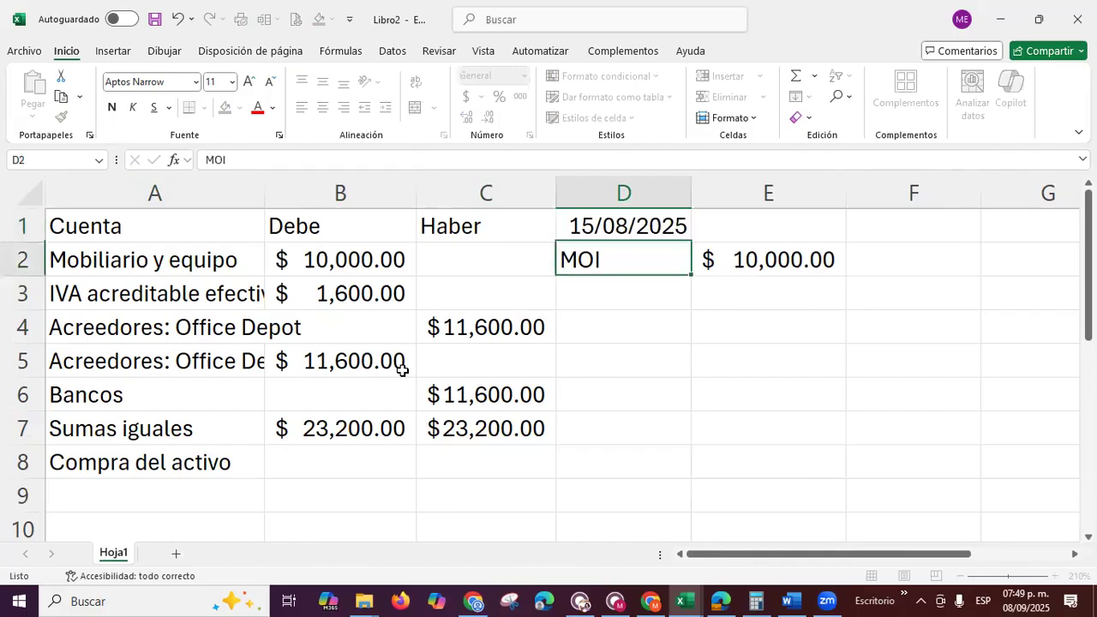
Enter the date 15/09/2025 in D9 and return to cell A1
key(Return)
key(Return)
key(Return)
key(Return)
key(Return)
key(Return)
key(Return)
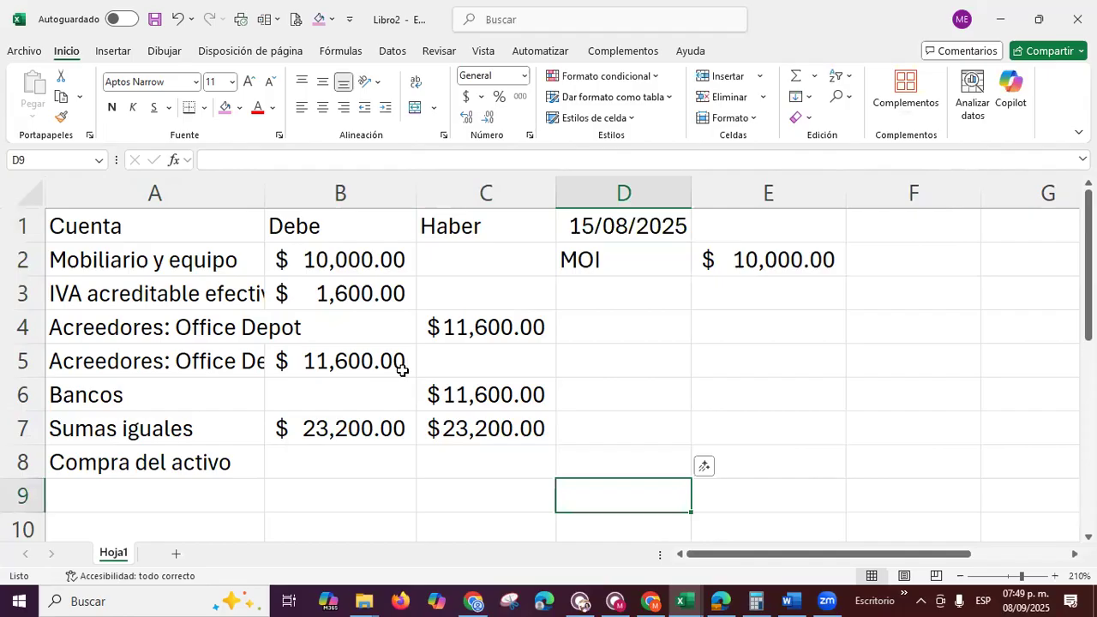
text(15/)
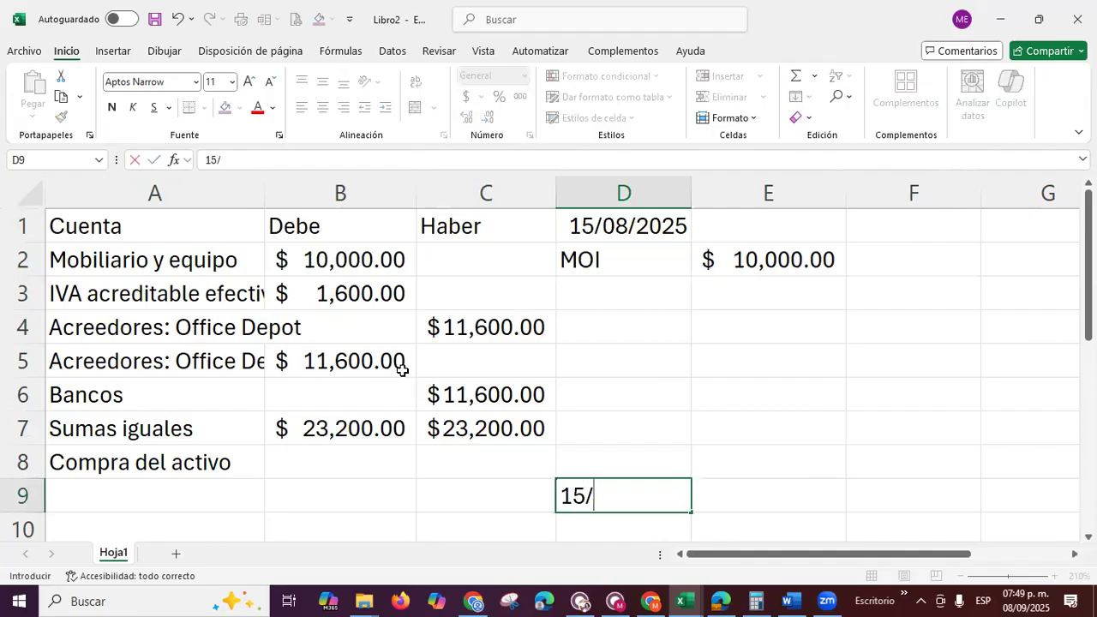
text(09/2025)
key(Return)
key(Up)
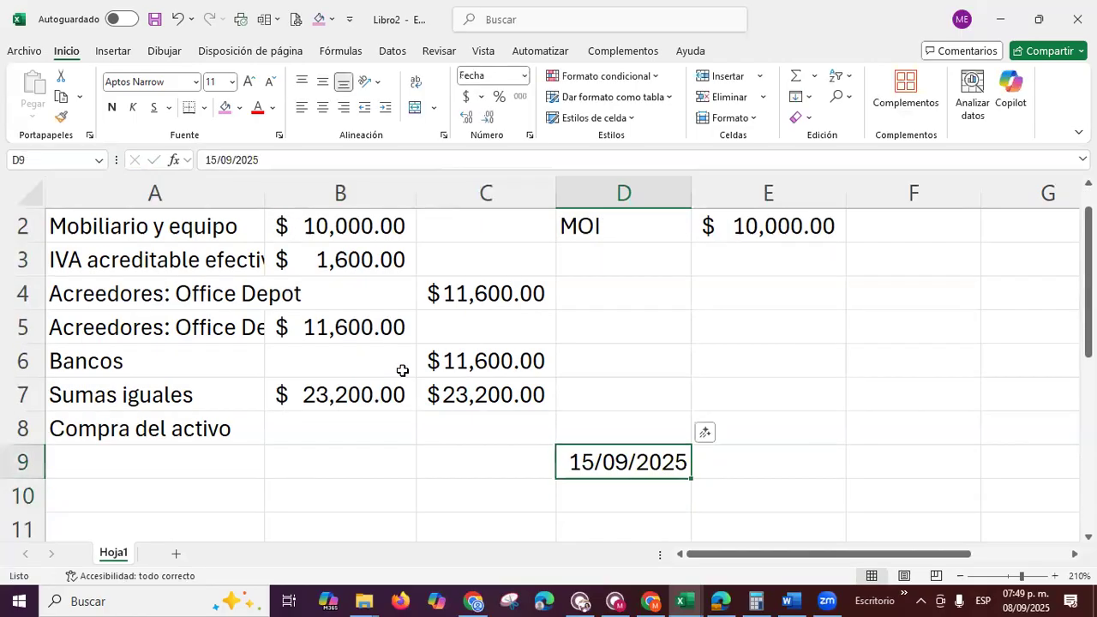
key(Left)
key(Left)
key(Left)
key(Up)
key(ctrl+Home)
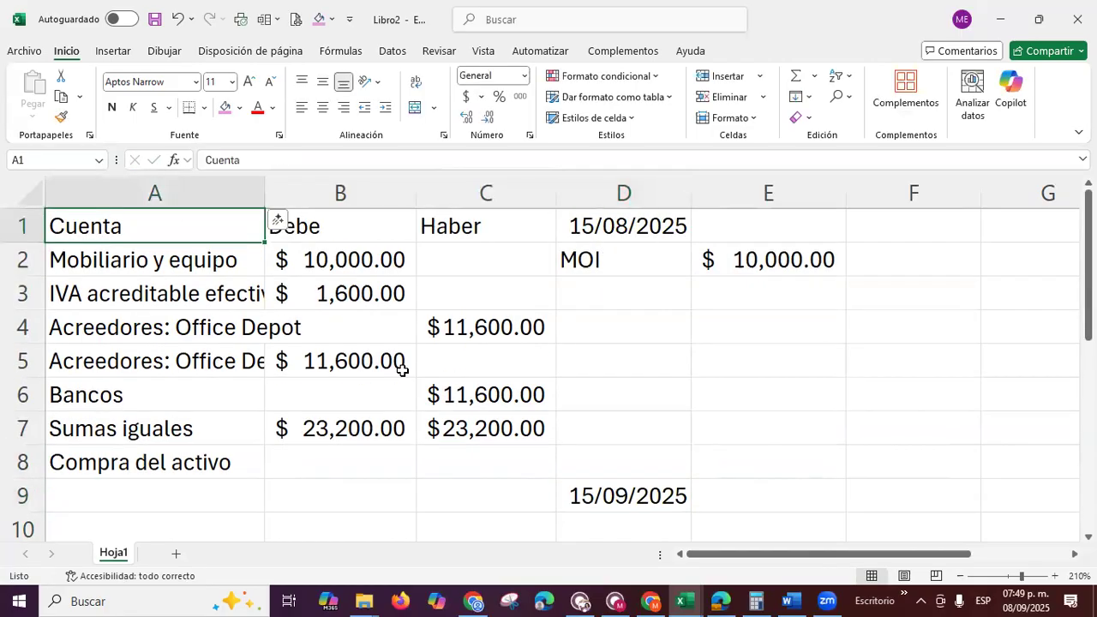
Copy the headers Cuenta, Debe and Haber from A1:C1 to A9:C9 for the second entry
key(shift+Right)
key(shift+Right)
key(ctrl+c)
key(Down)
key(Down)
key(Down)
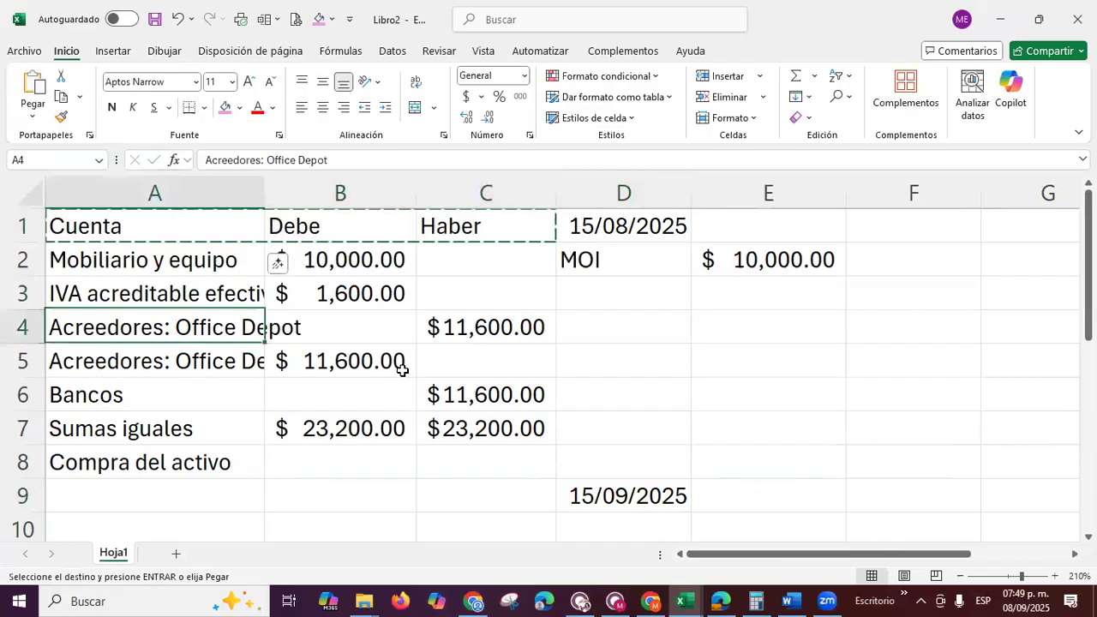
key(Down)
key(Down)
key(Down)
key(Down)
key(Down)
key(ctrl+v)
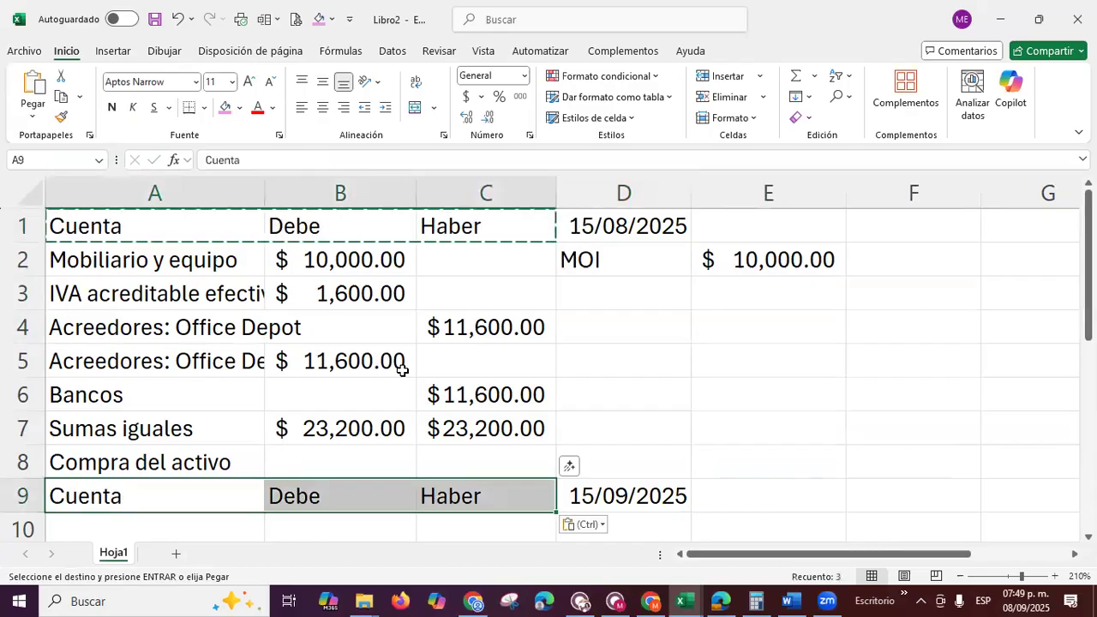
Enter the account "Gastos: depreciación contable" in A10 under the second entry's headers
key(Down)
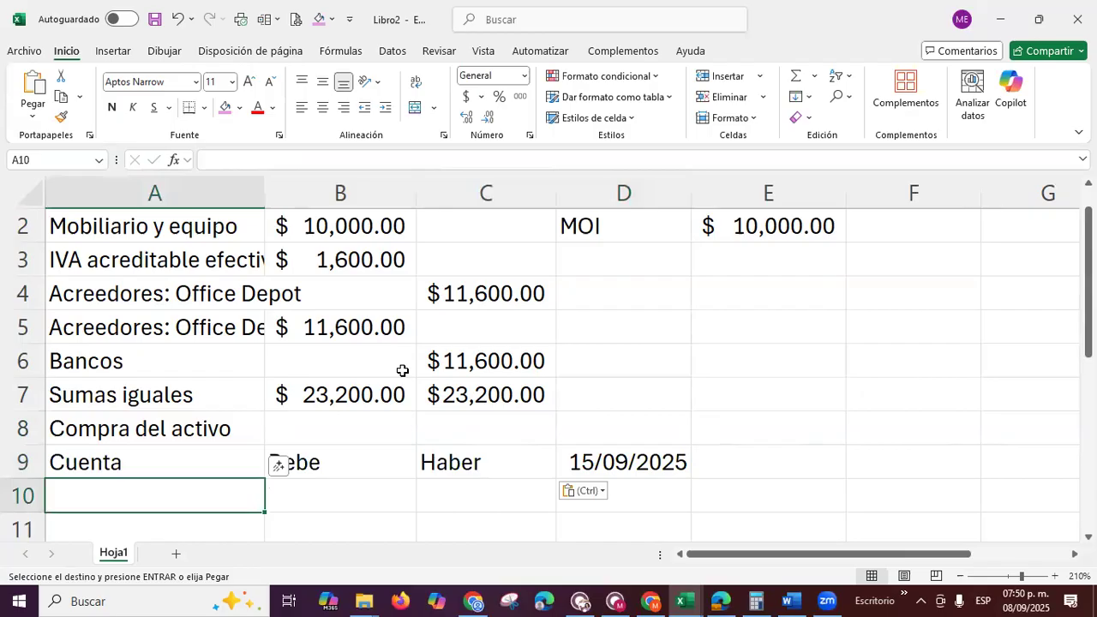
text(Gastos:)
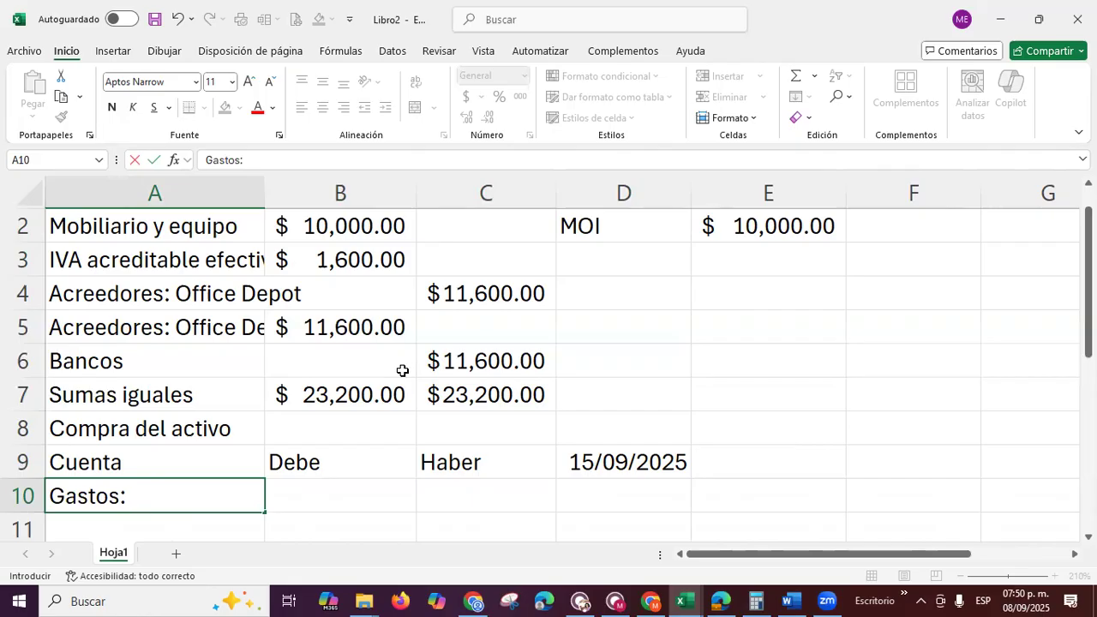
text(depreciación contable)
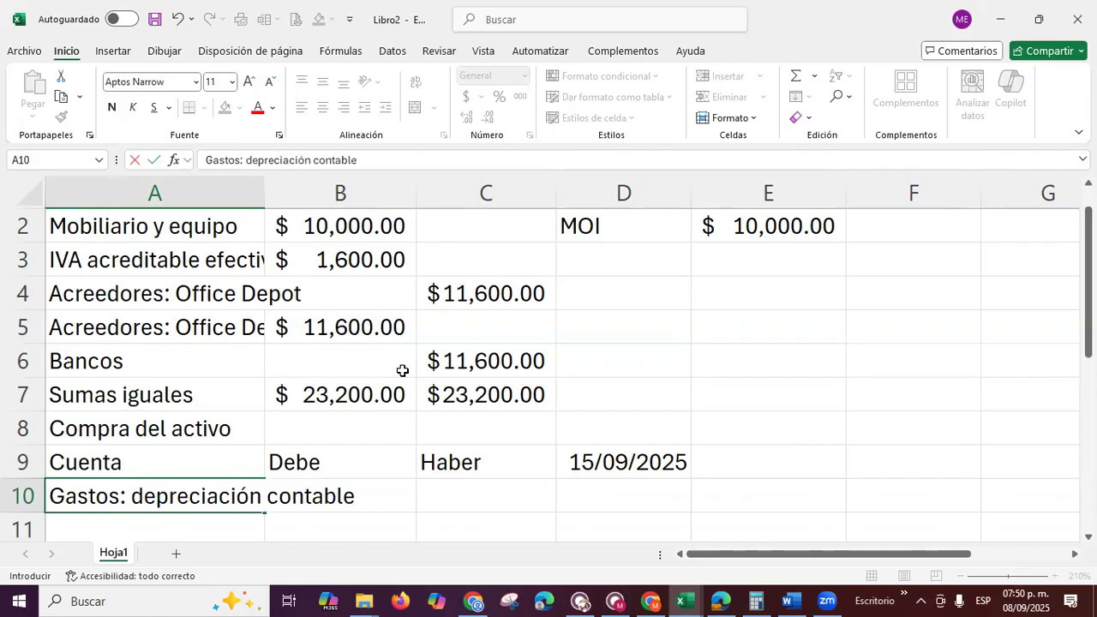
key(Tab)
key(Left)
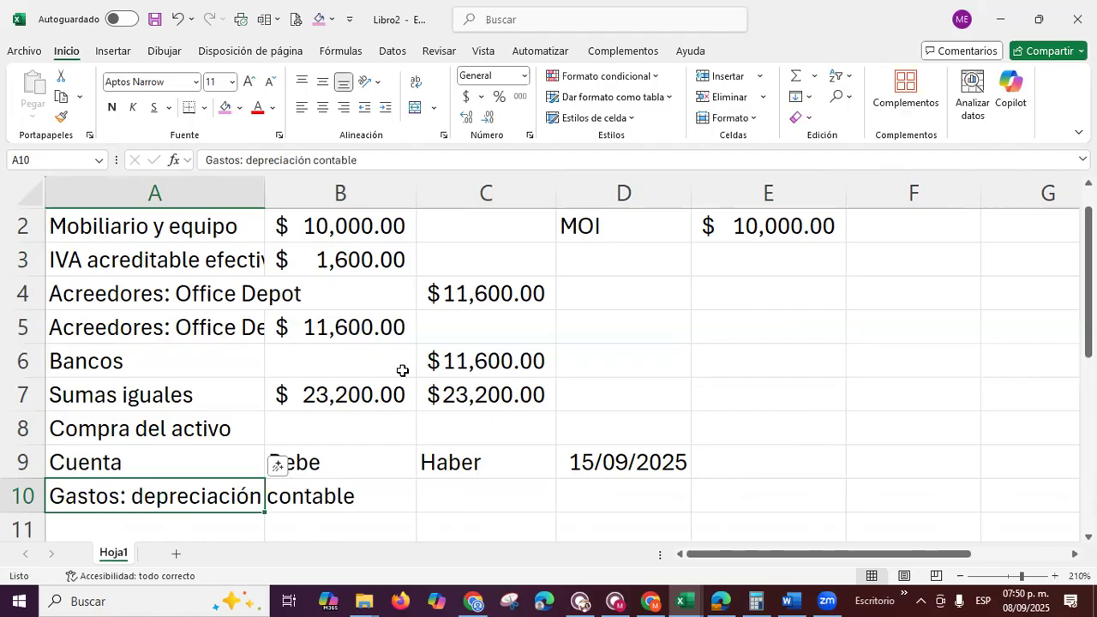
Add the label "tasa isr" in D3 below MOI, with a rate of 10% in E3
key(Right)
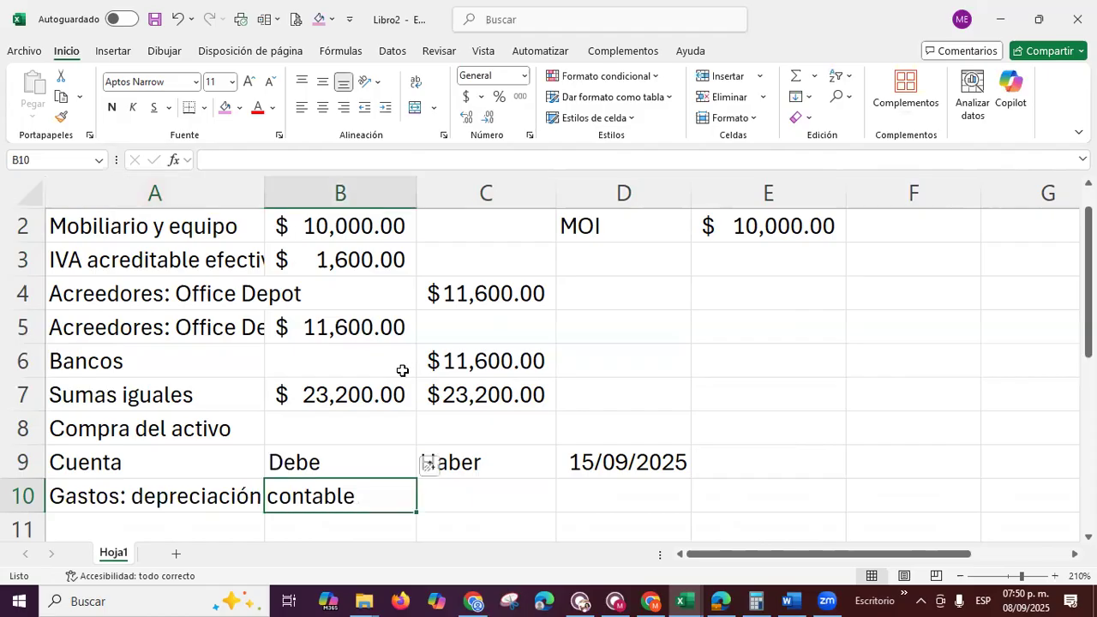
key(Right)
key(Right)
key(Up)
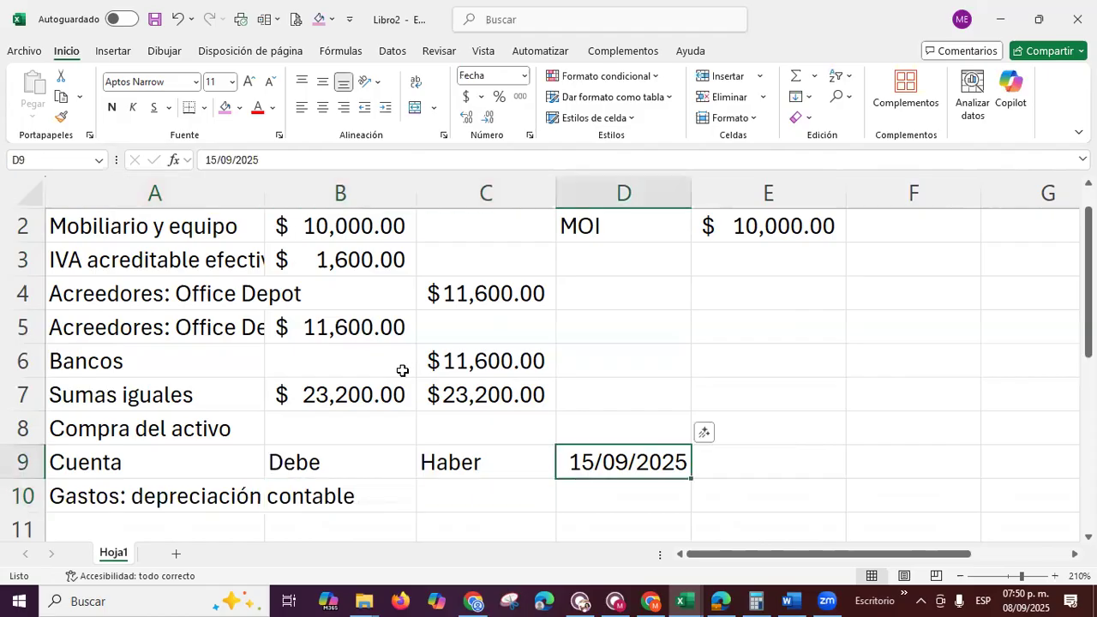
key(Up)
key(Up)
key(Up)
key(Up)
key(Up)
key(Up)
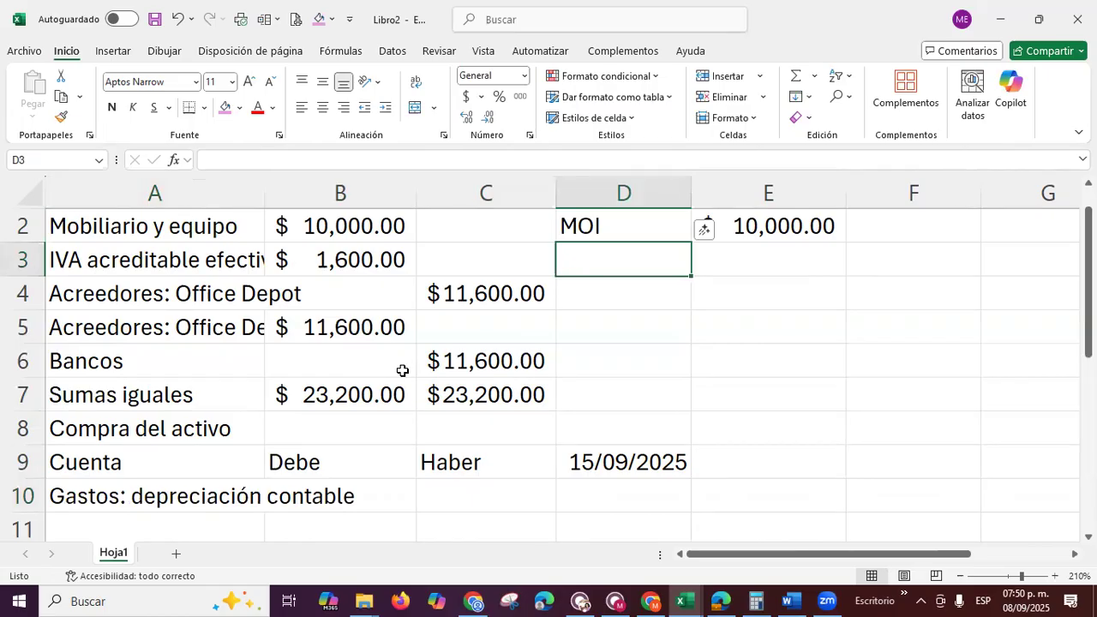
text(tasa isr)
key(Tab)
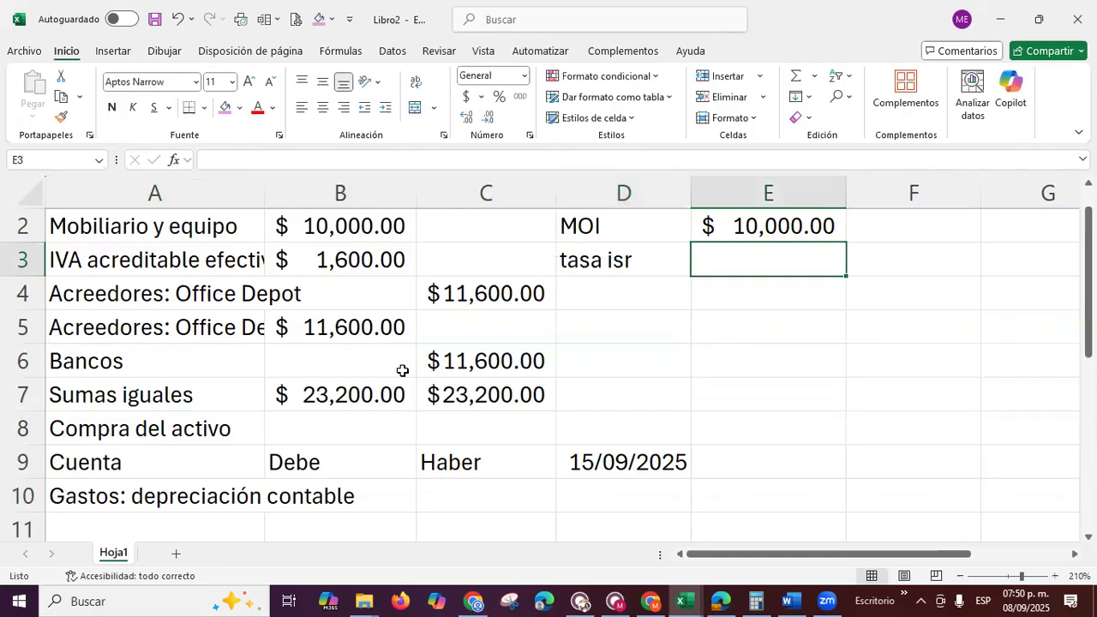
text(10%)
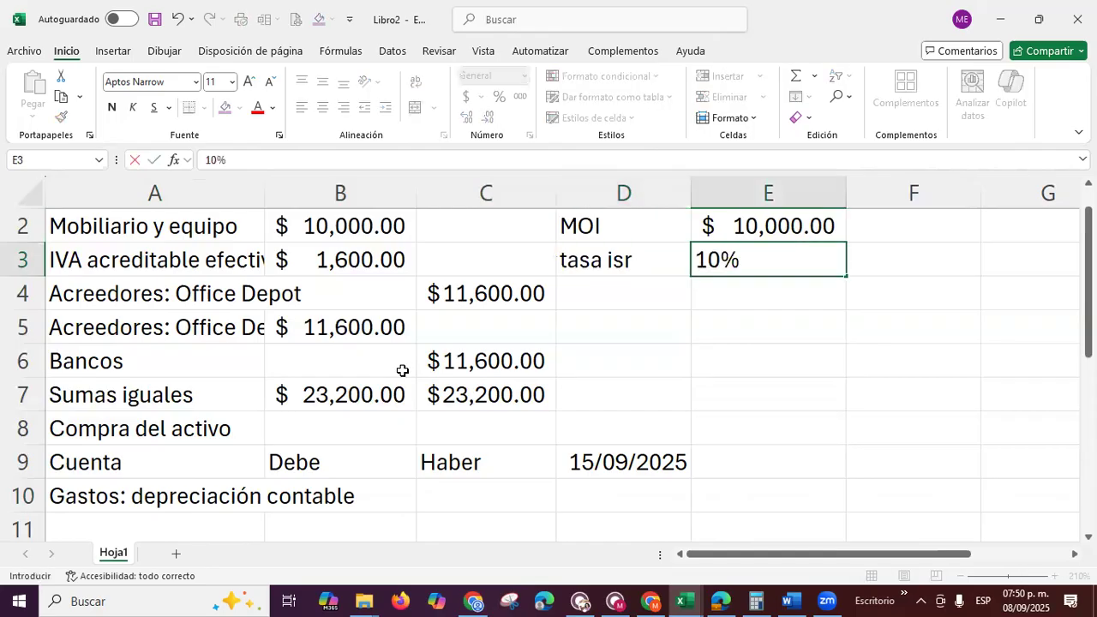
key(Return)
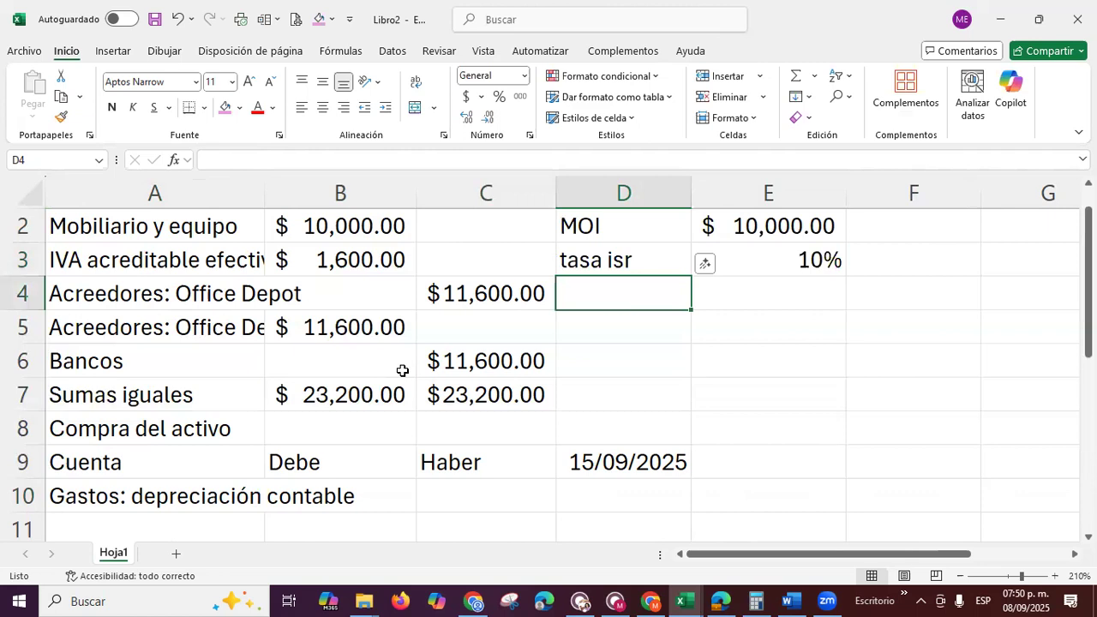
Label D4 "Depreciación anual" and calculate it in E4 as MOI times the rate, =E2*E3
text(Depre)
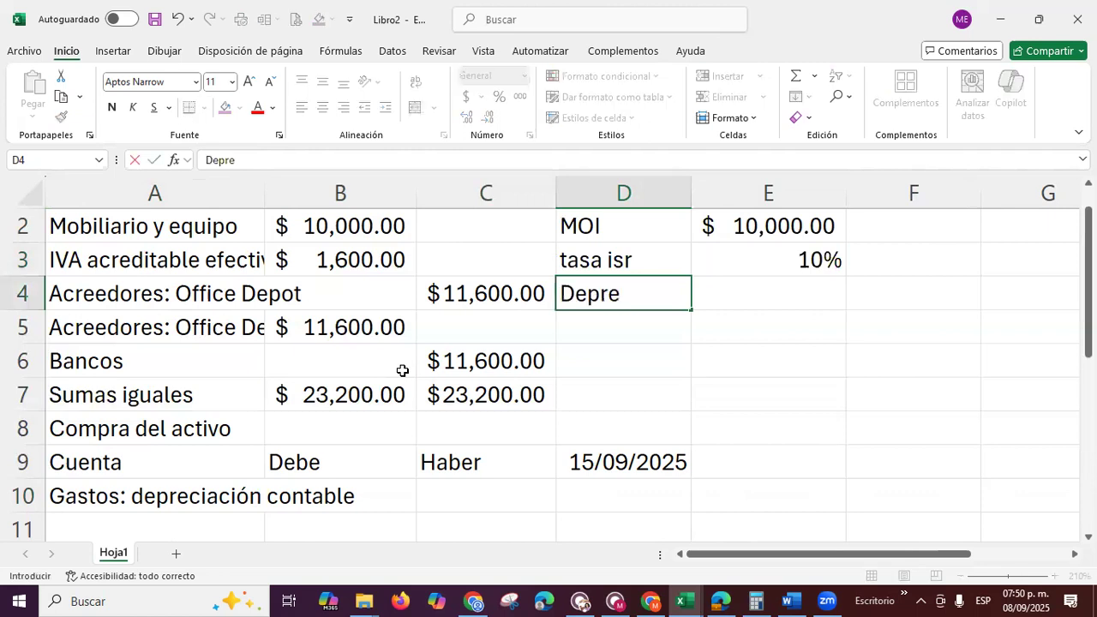
text(ciación anual)
key(Return)
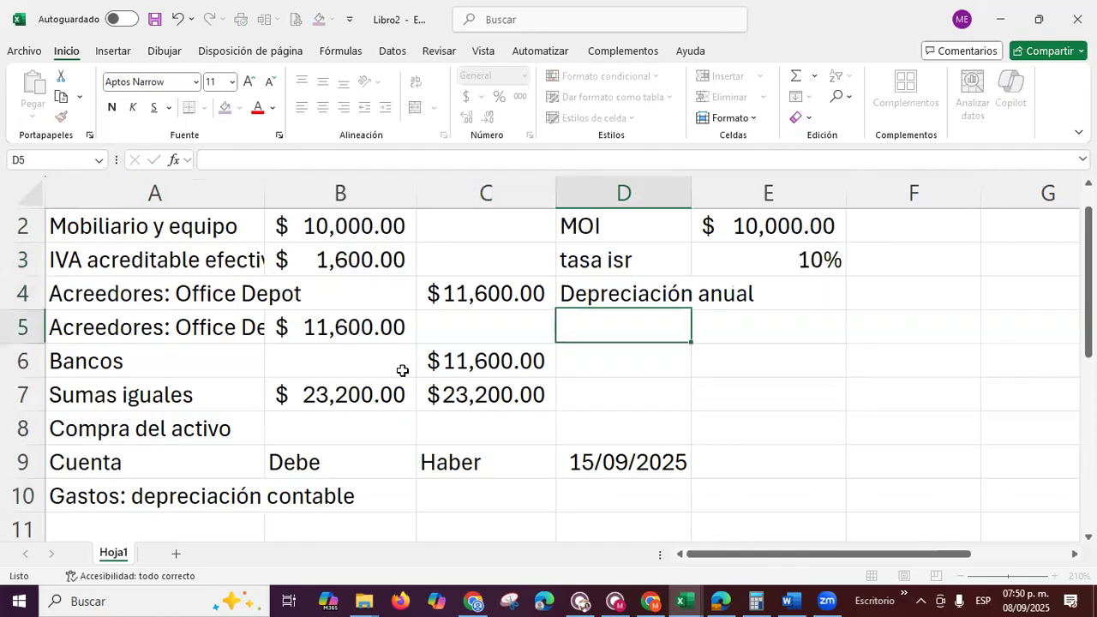
key(Up)
key(Right)
text(=)
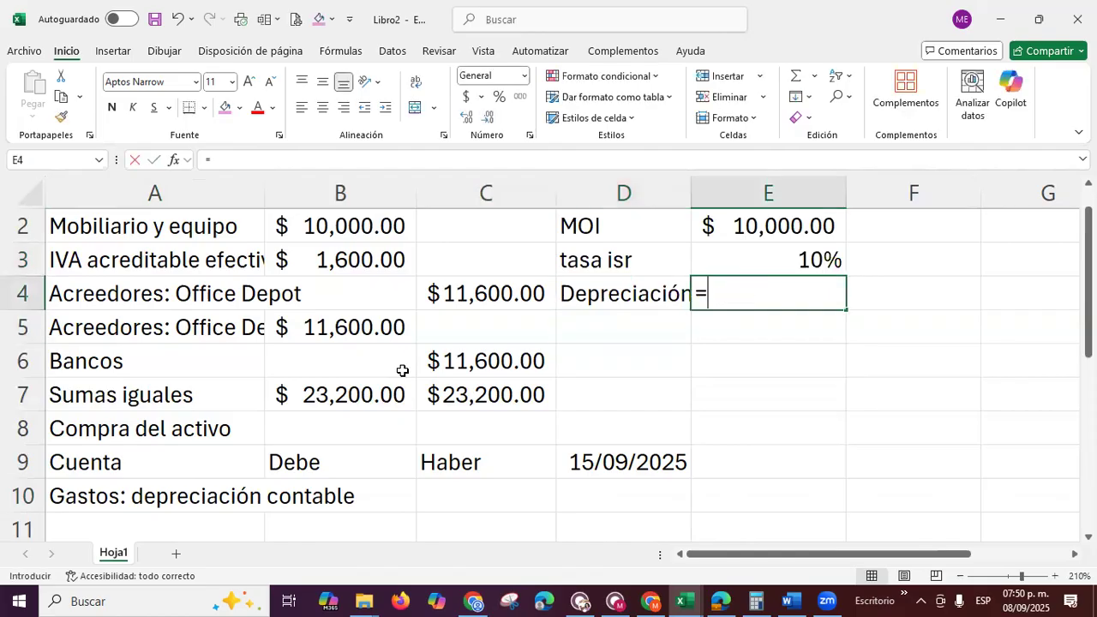
key(Up)
key(Up)
text(*)
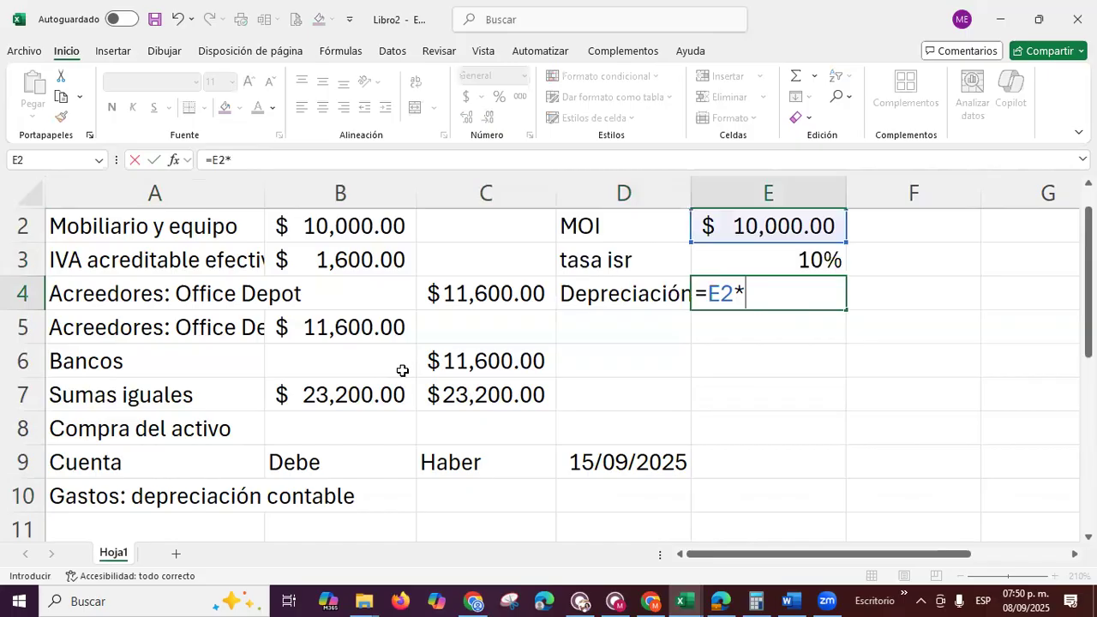
key(Up)
key(Return)
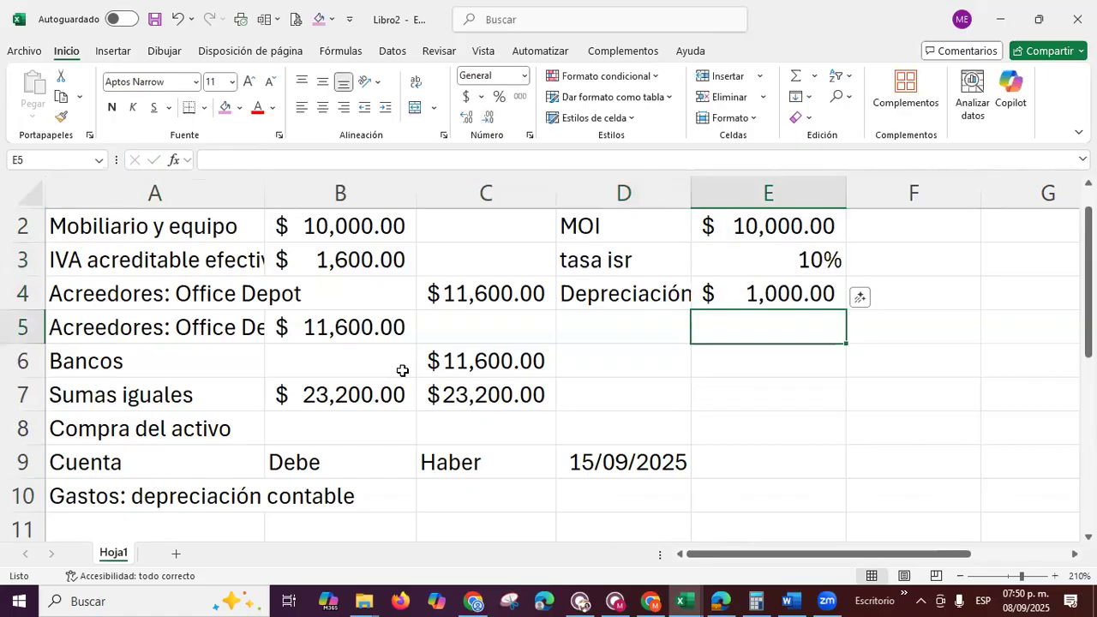
Enter the label "Dep mensual" in D5 below the annual depreciation
key(Left)
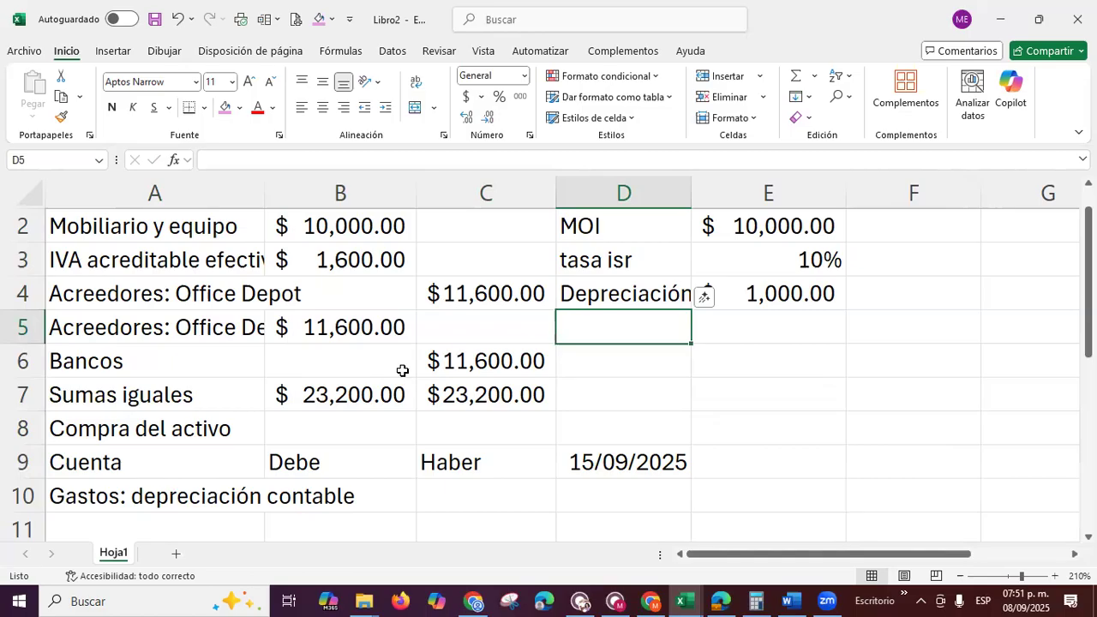
text(DE)
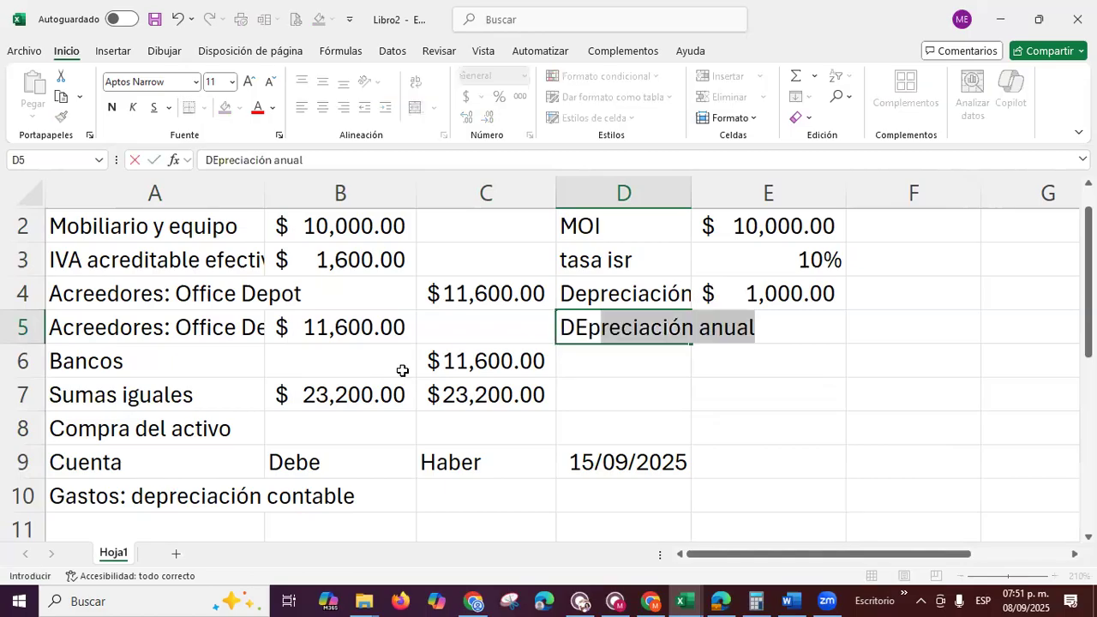
key(BackSpace)
key(BackSpace)
text(ep mensua)
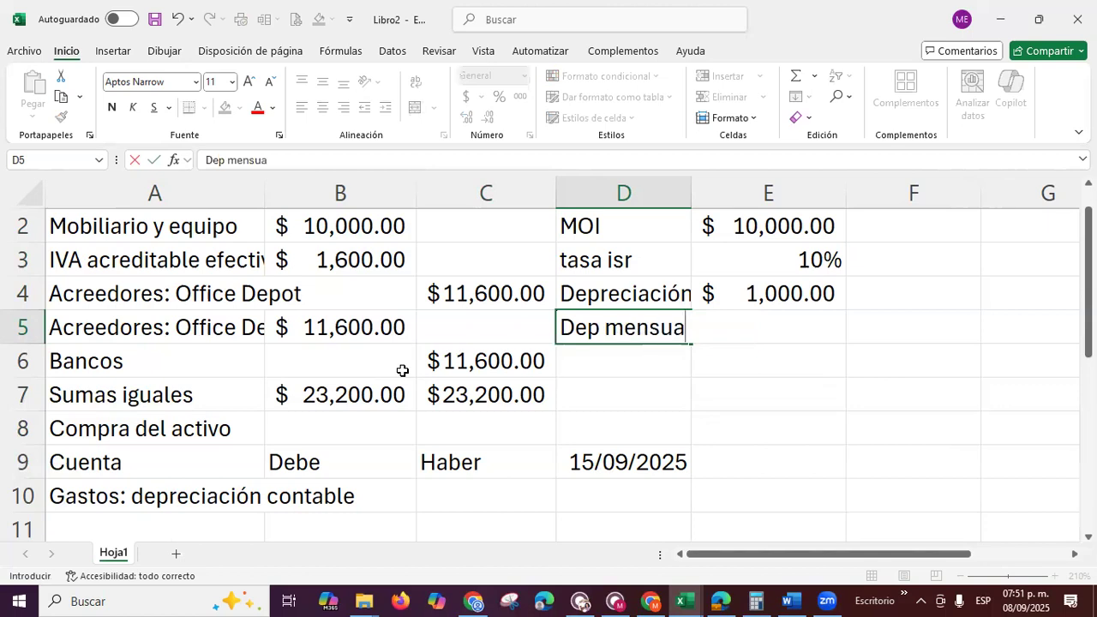
text(l)
key(Tab)
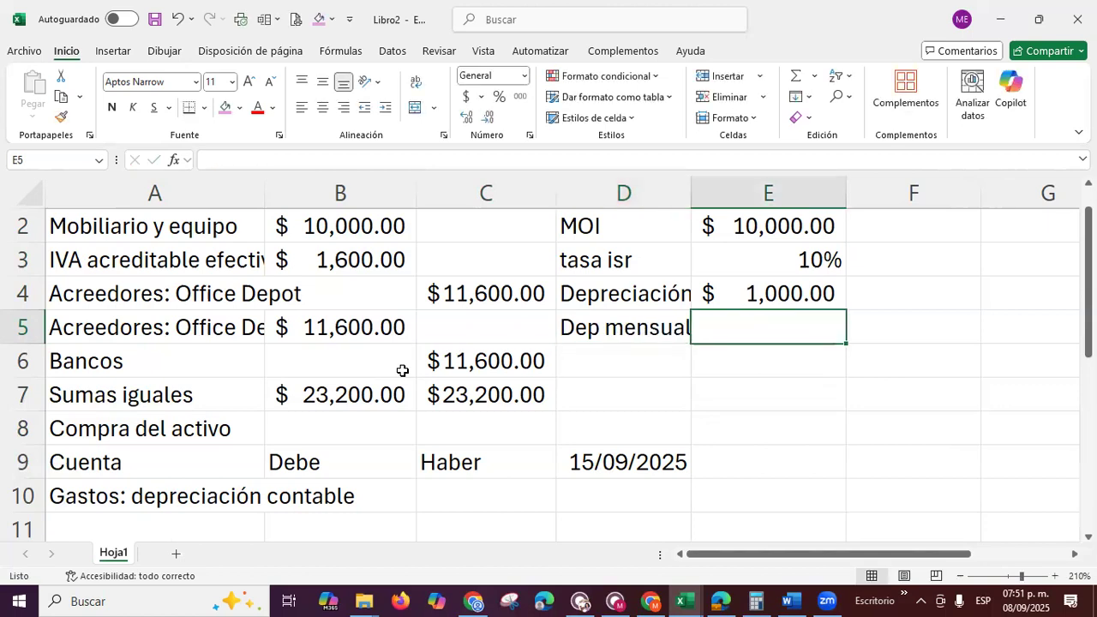
Enter 12 in E5 and calculate the monthly depreciation in E6 with =E4/E5
text(12)
key(Return)
text(=)
key(Up)
key(Up)
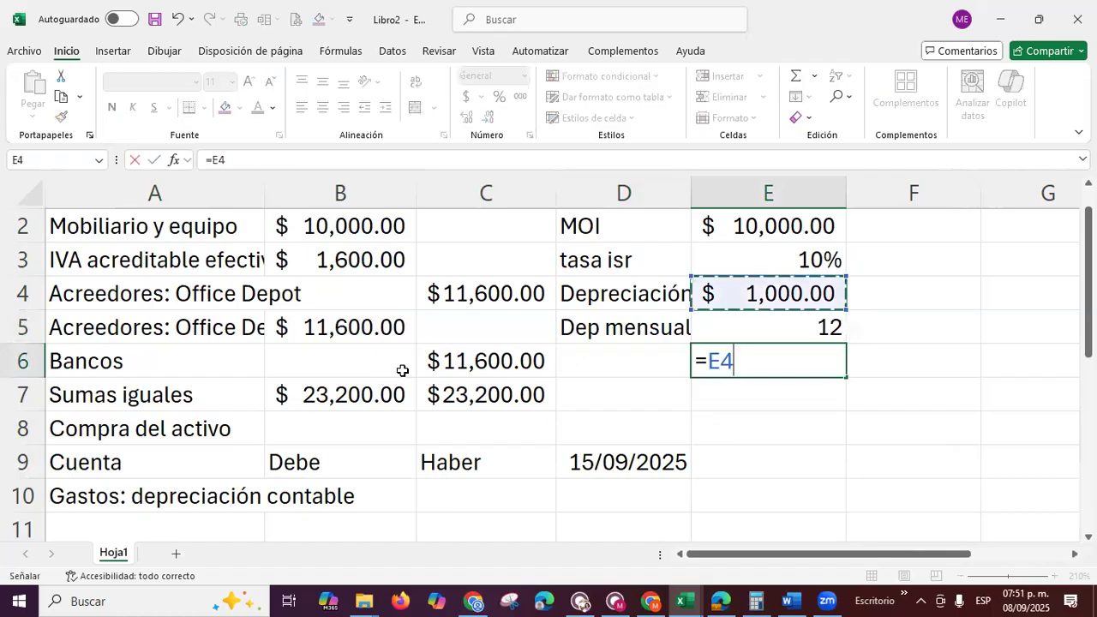
text(/)
key(Up)
key(Return)
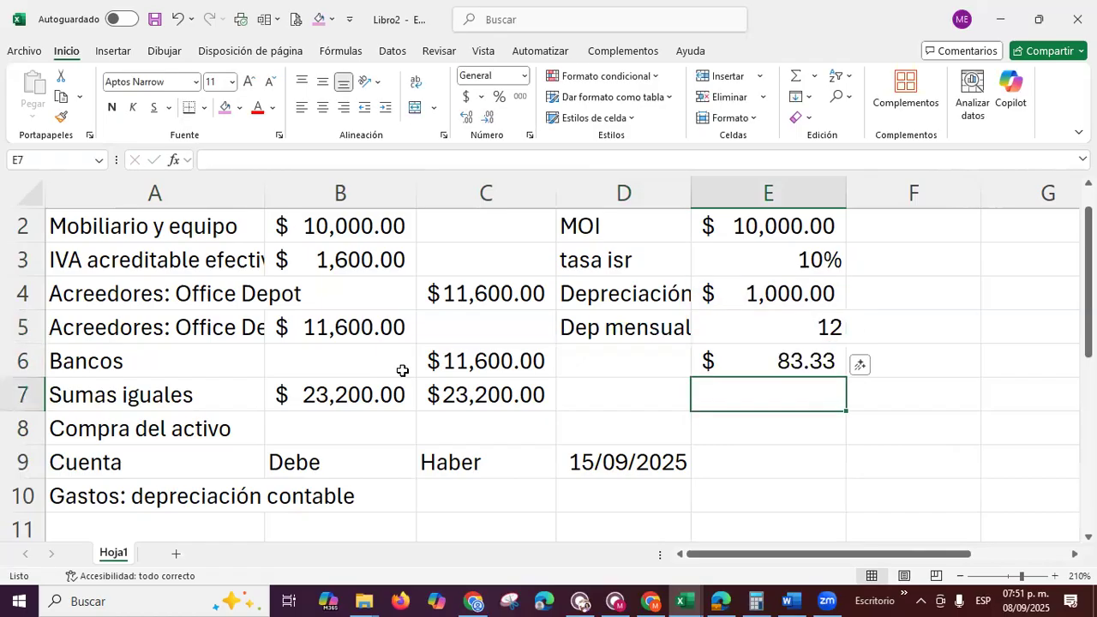
Move the "Dep mensual" label from D5 to D6 and label D5 "meses"
key(Up)
key(Up)
key(Left)
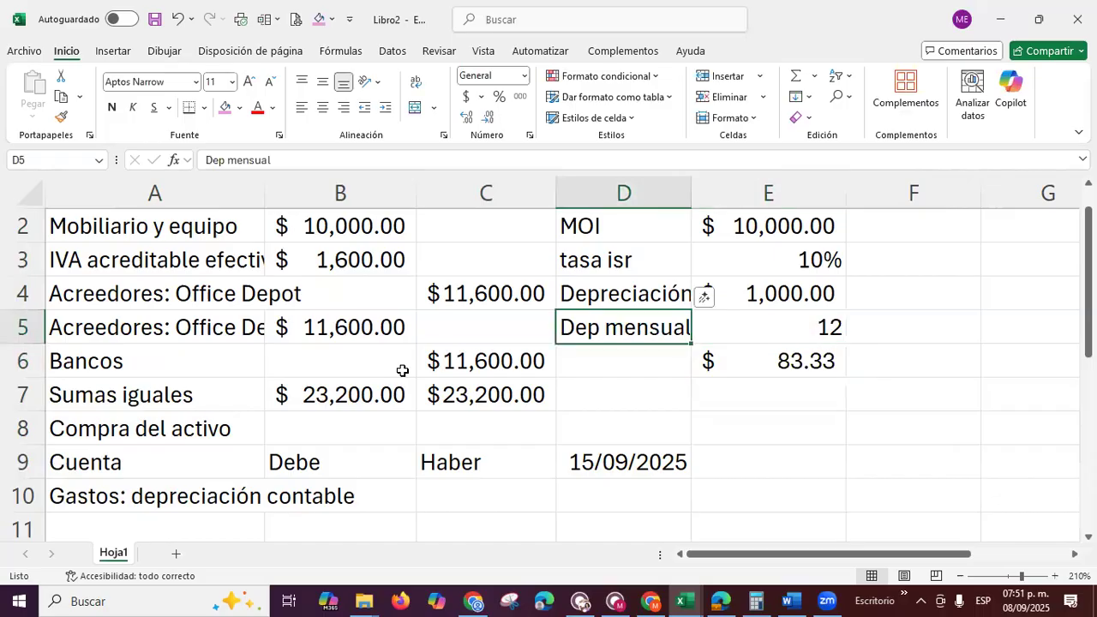
key(ctrl+x)
key(Down)
key(ctrl+v)
key(Up)
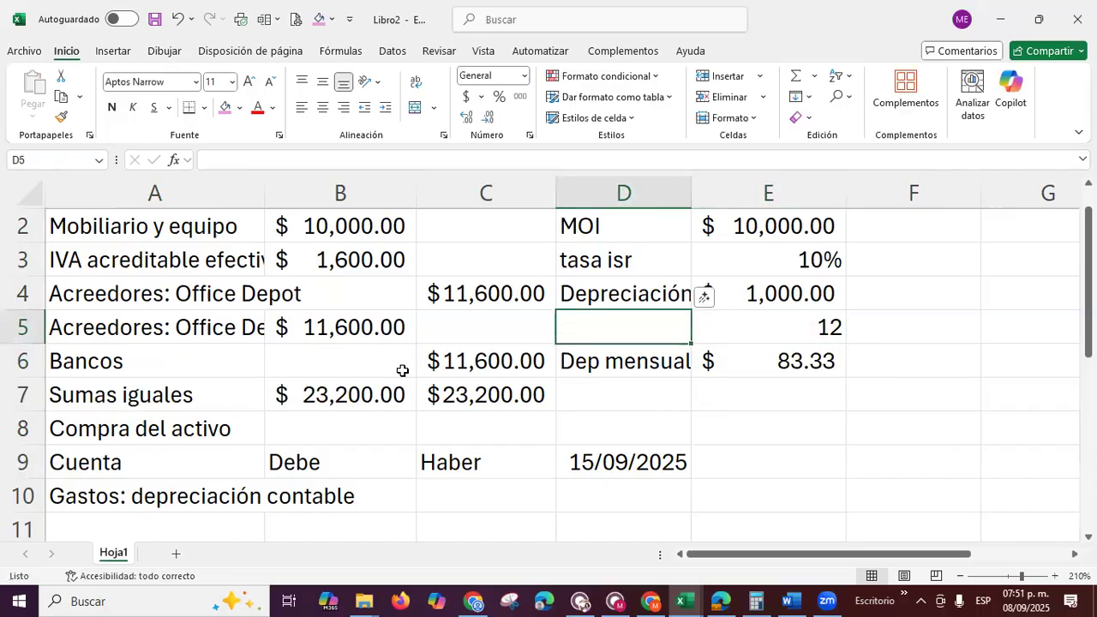
text(meses)
key(Return)
key(Return)
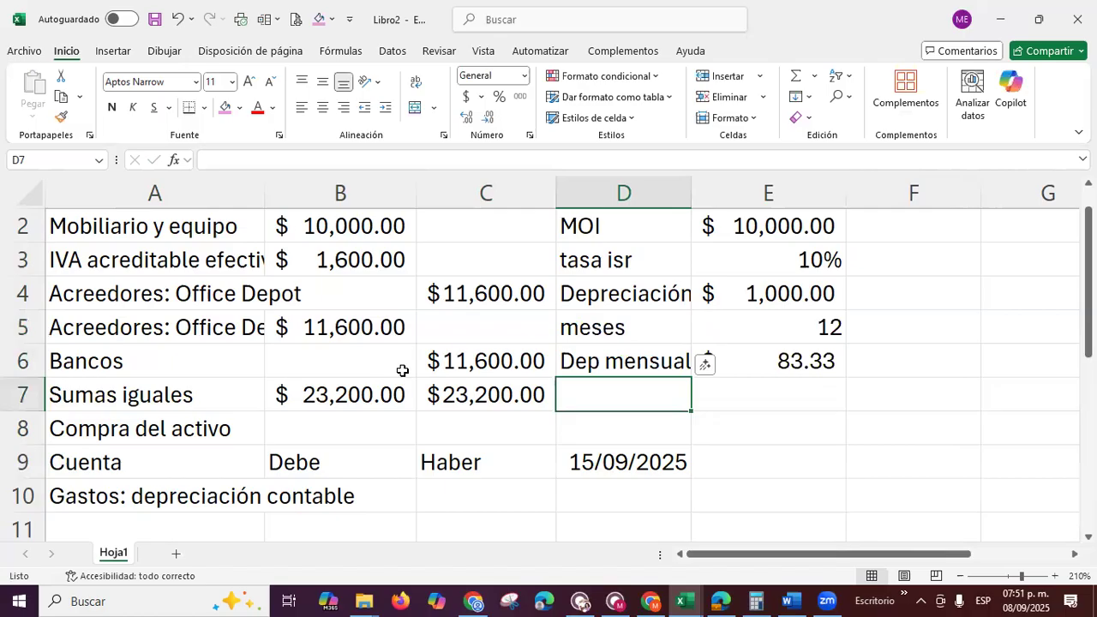
Enter the debit of 83.33 in B10 for the depreciation expense account
key(Down)
key(Down)
key(Left)
key(Left)
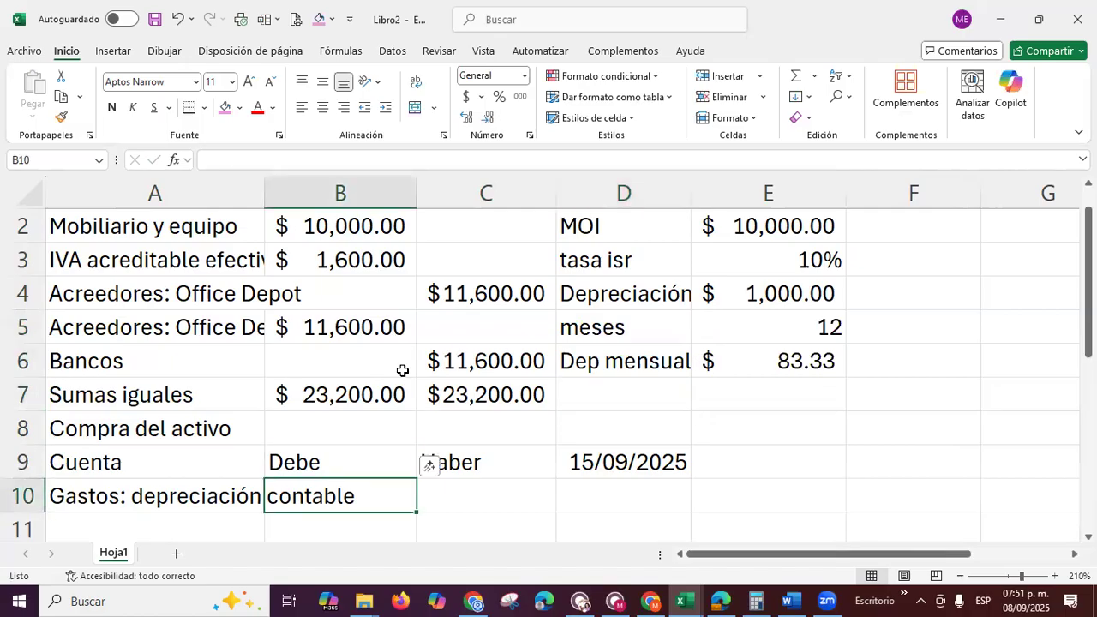
text(83.)
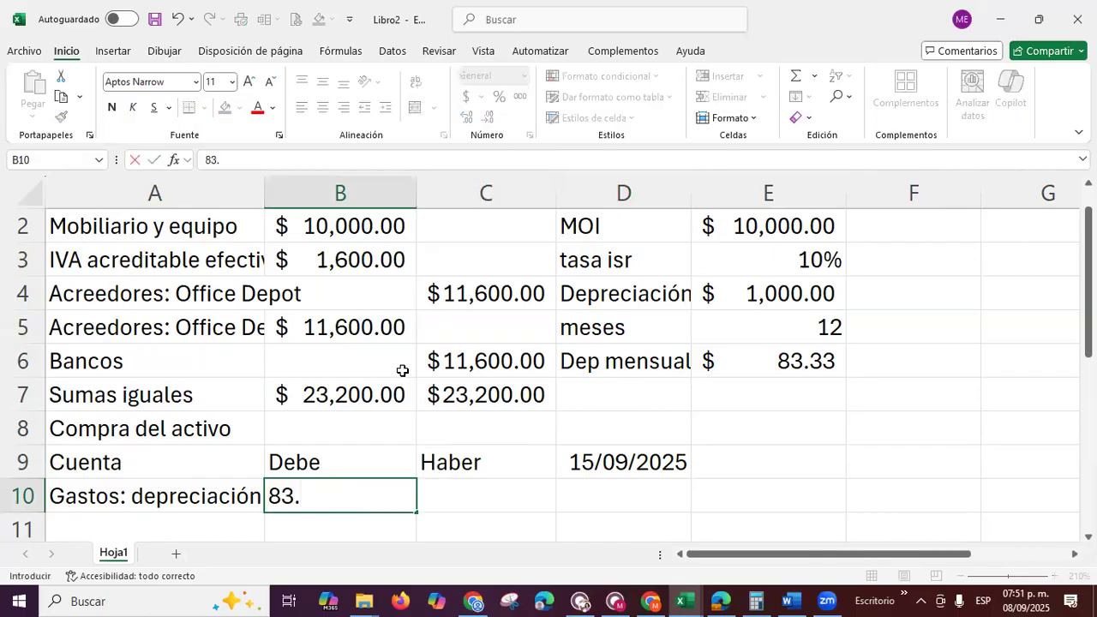
text(33)
key(Return)
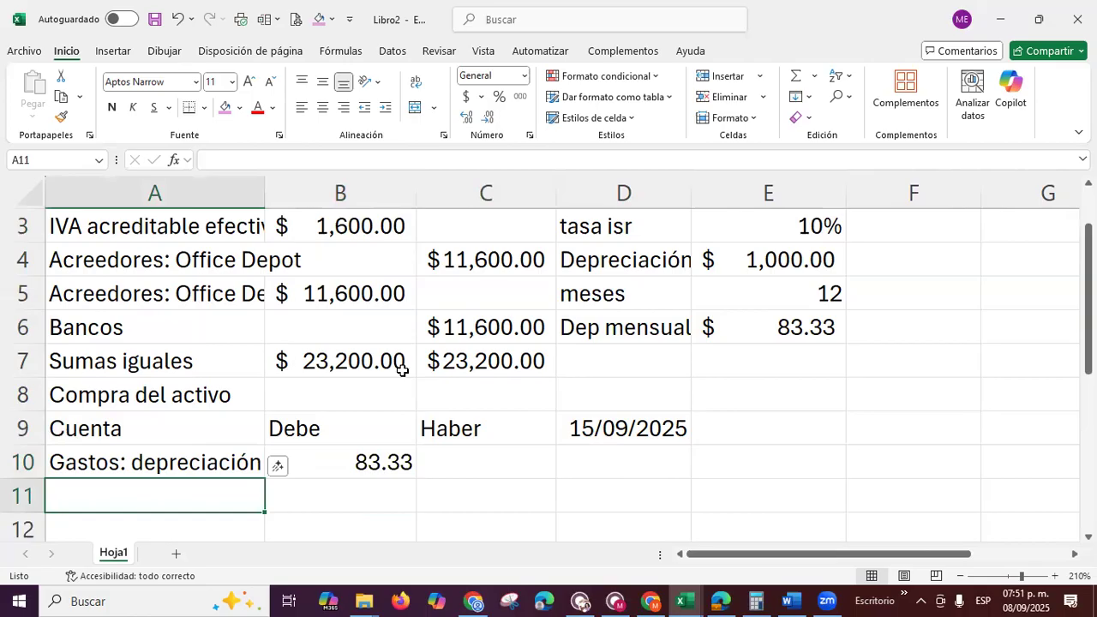
Enter the account "Depreciación acum mob" in A11 with a credit of 83.33 in C11
text(Deprec)
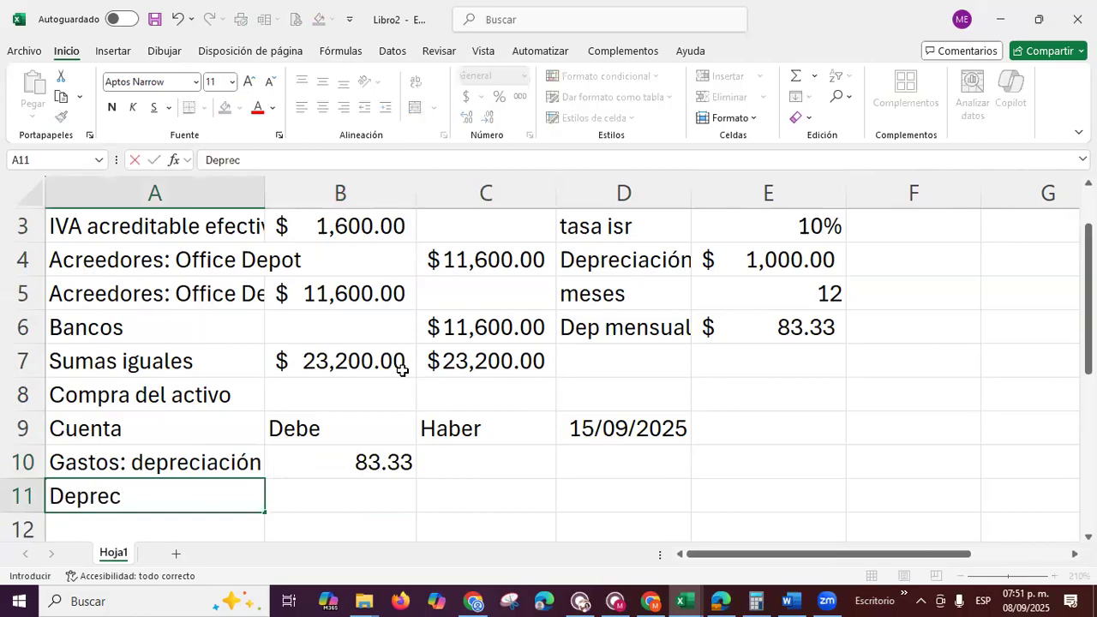
text(iación acum)
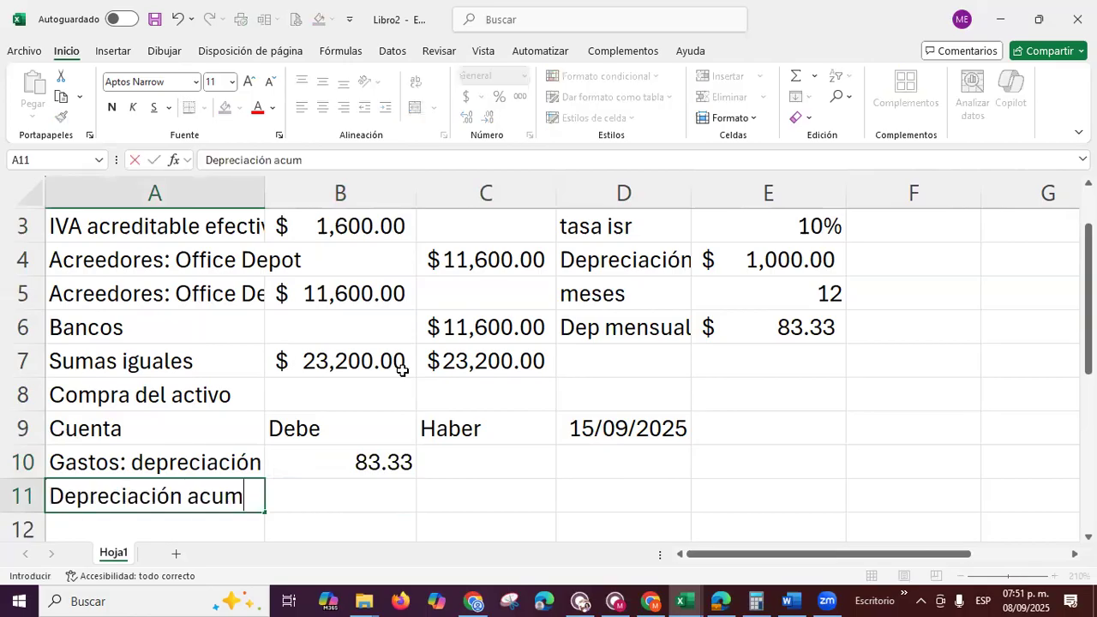
text( mob)
key(Return)
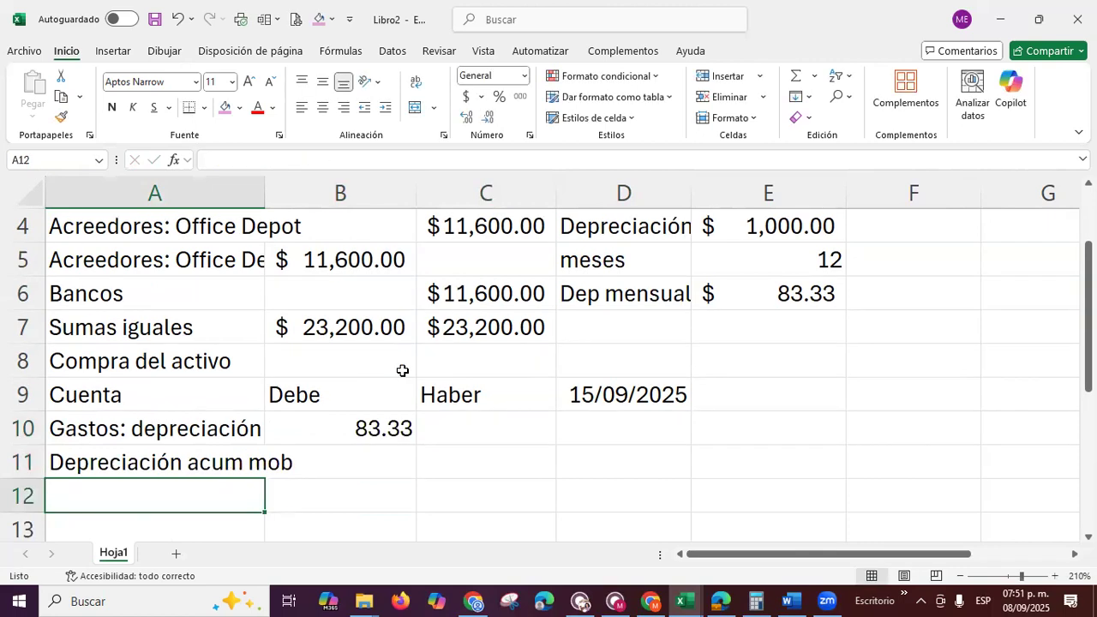
key(Up)
key(Right)
key(Right)
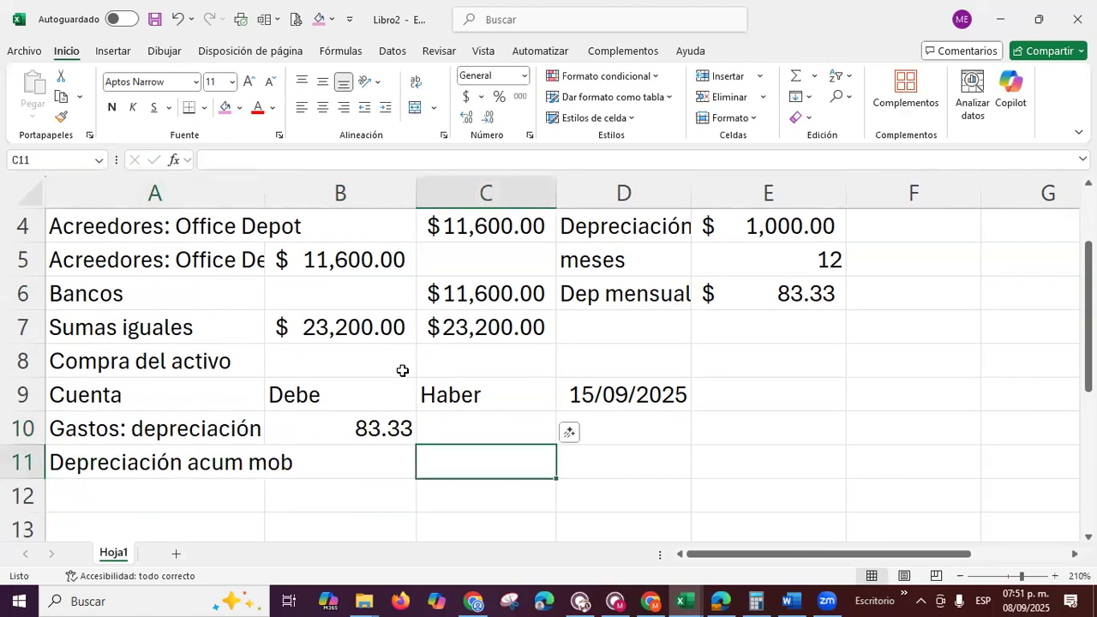
text(83.33)
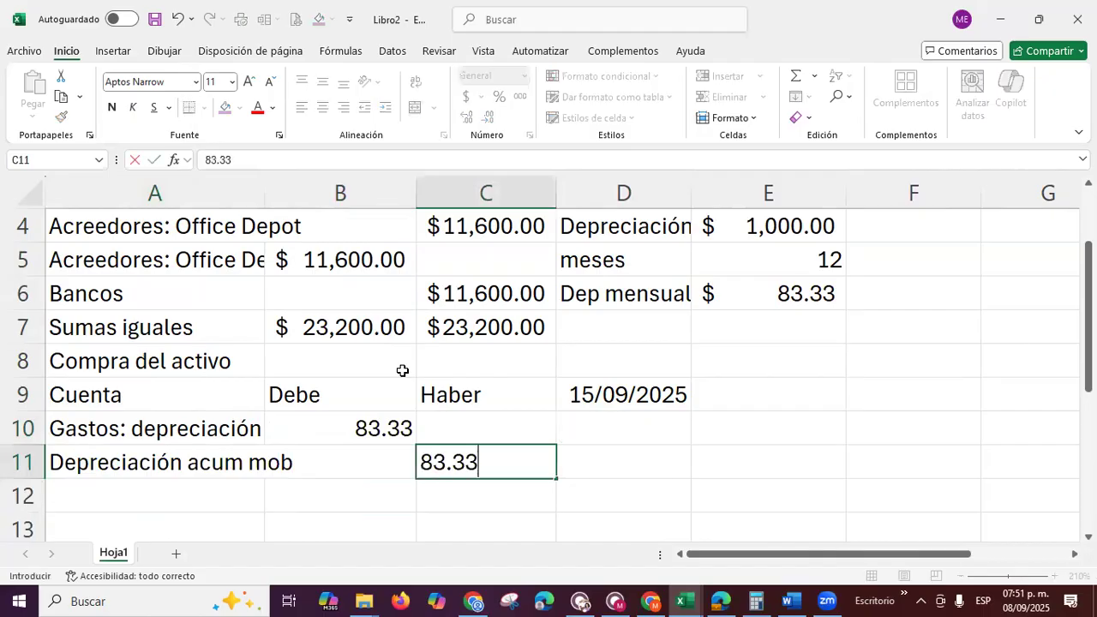
key(Return)
Add a "Sumas iguales" row in row 12, summing rows 10 to 11 in B12 and copying the formula to C12
text(S)
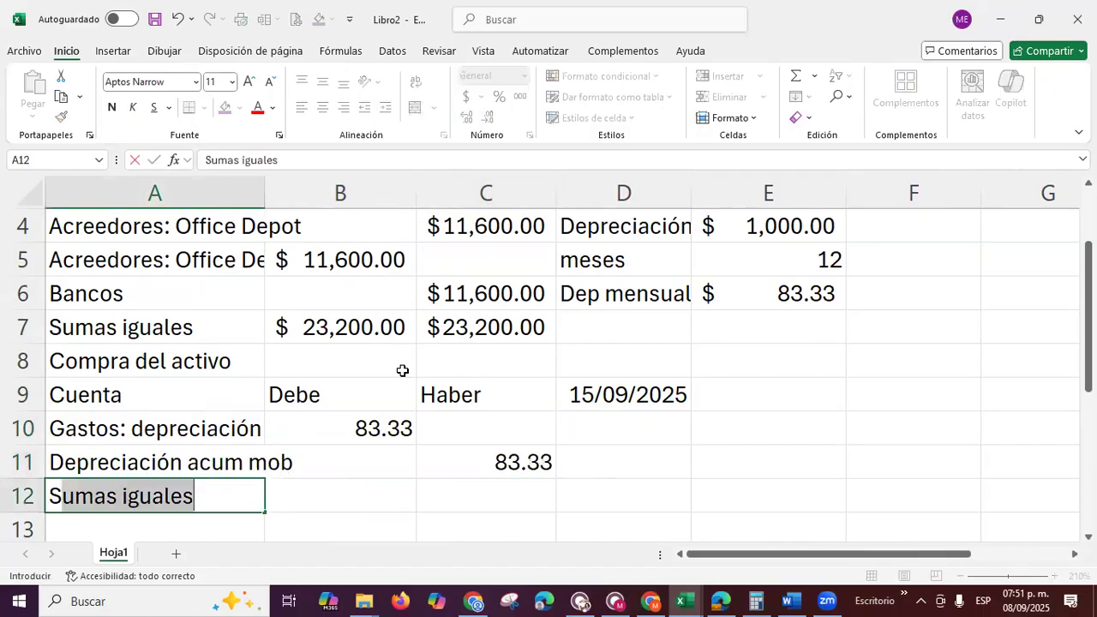
key(Tab)
text(=s)
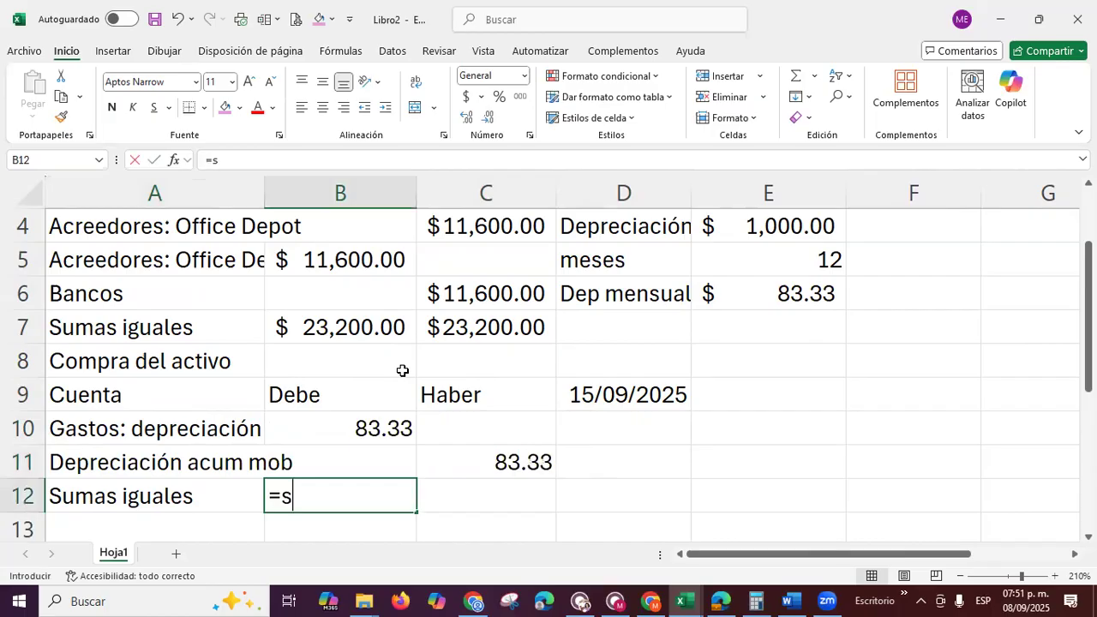
text(uma()
key(Up)
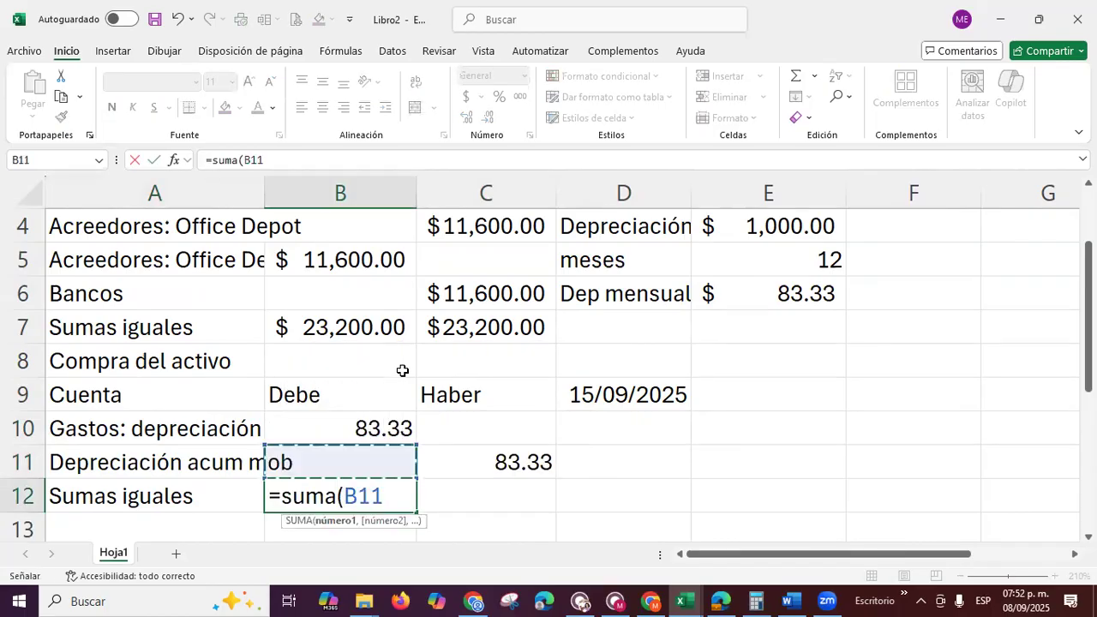
key(shift+Up)
key(Return)
key(Up)
key(ctrl+c)
key(Right)
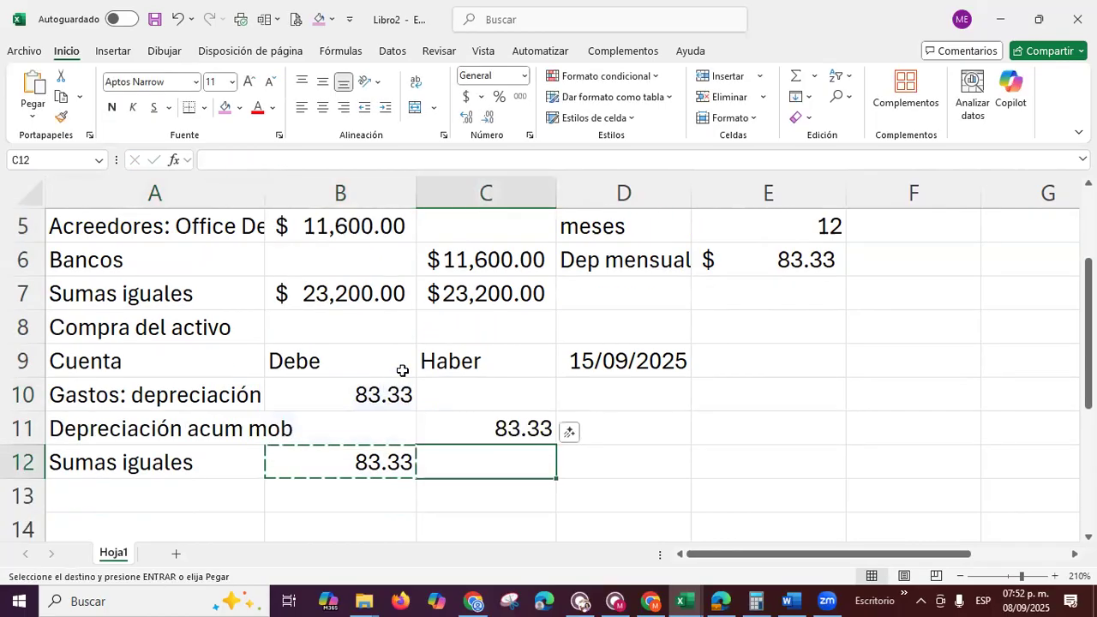
key(ctrl+v)
Return to the purchase entry's IVA debit amount in B3
key(Left)
key(Up)
key(Up)
key(Up)
key(Up)
key(Up)
key(Up)
key(Up)
key(Up)
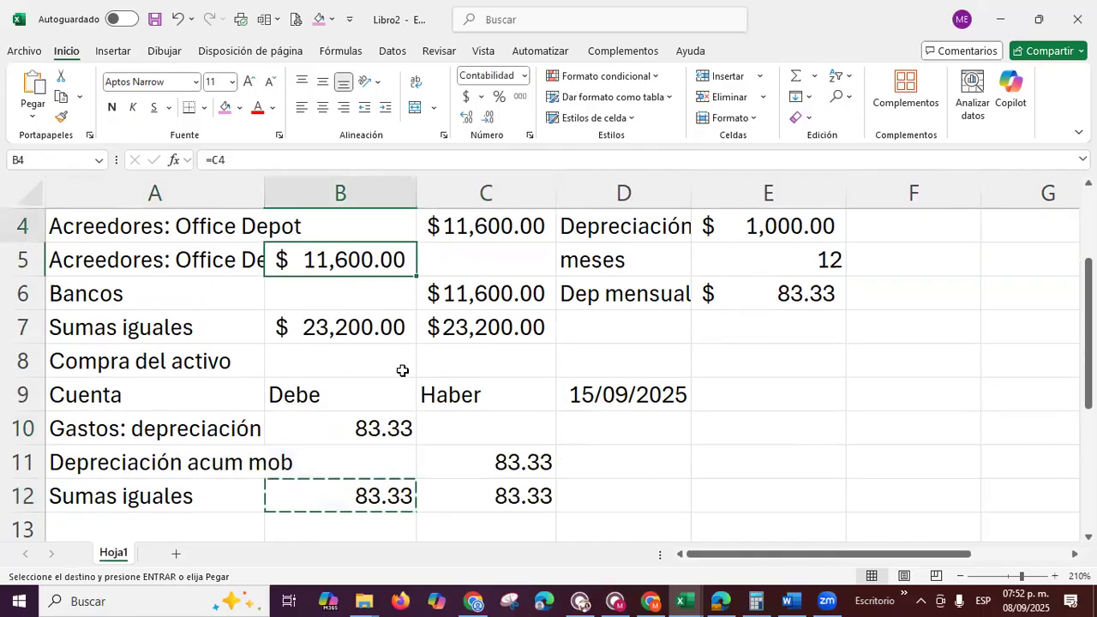
key(Up)
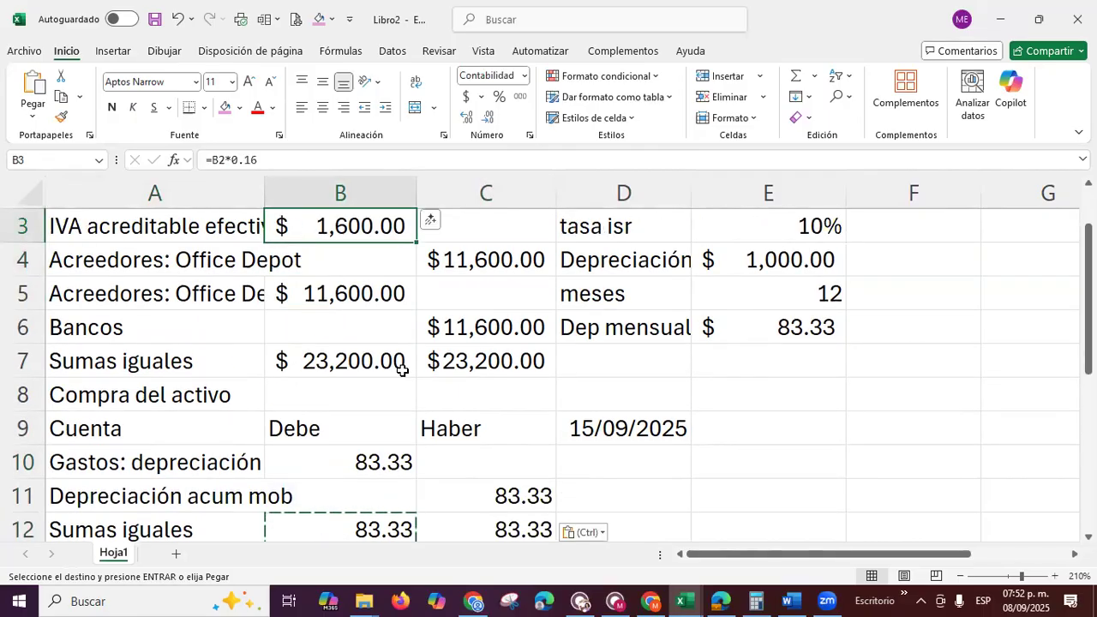